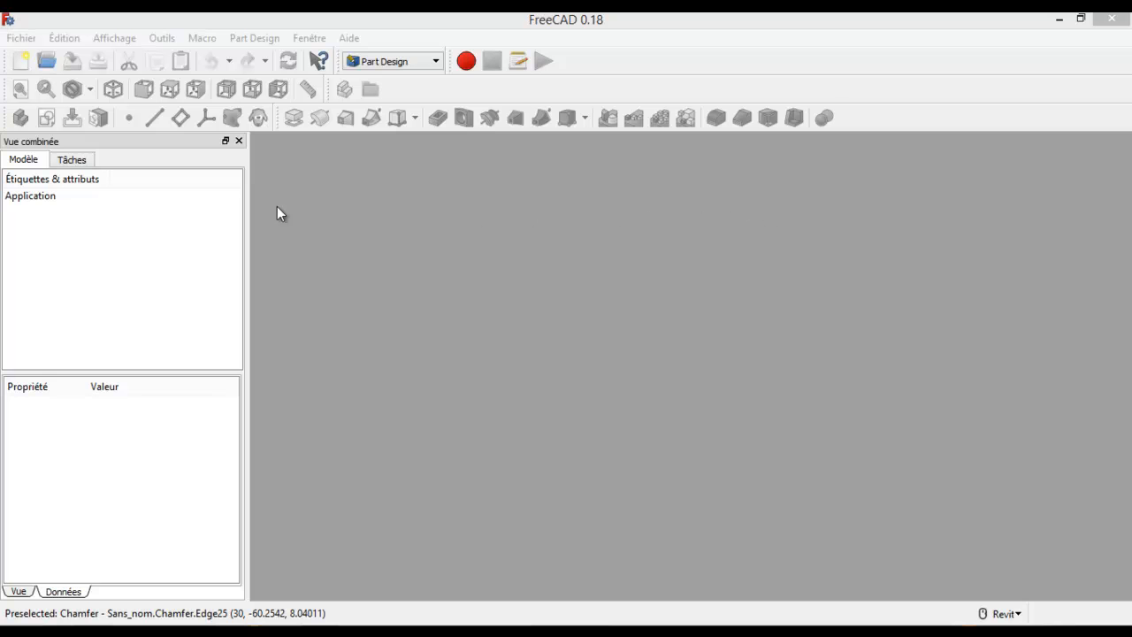
- Create a new document and add a body to it
click(21, 68)
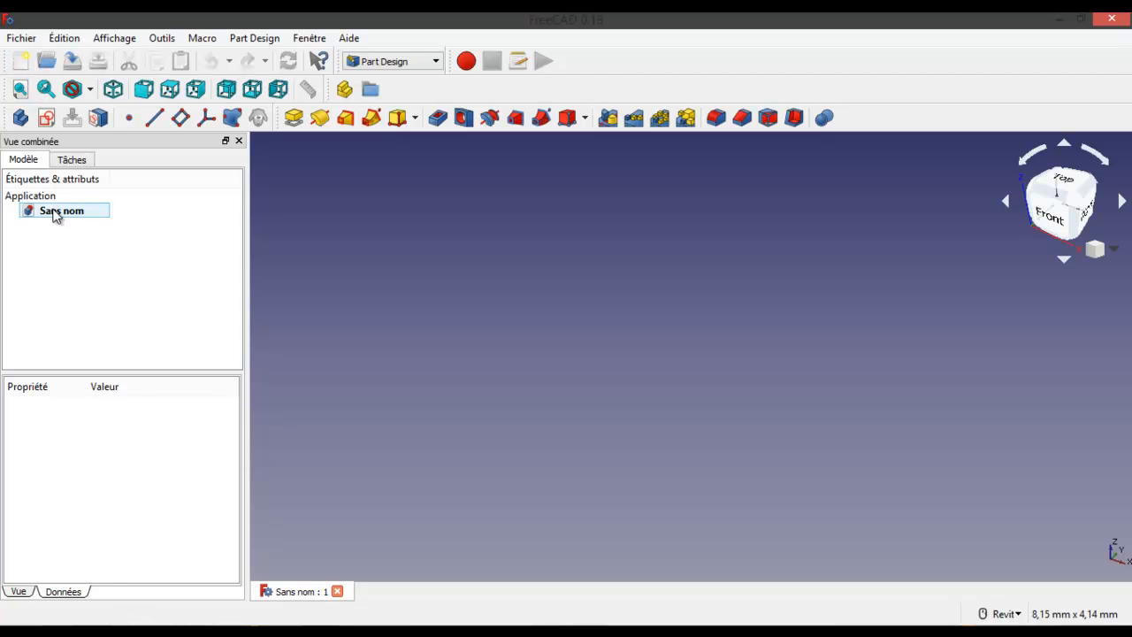
click(84, 160)
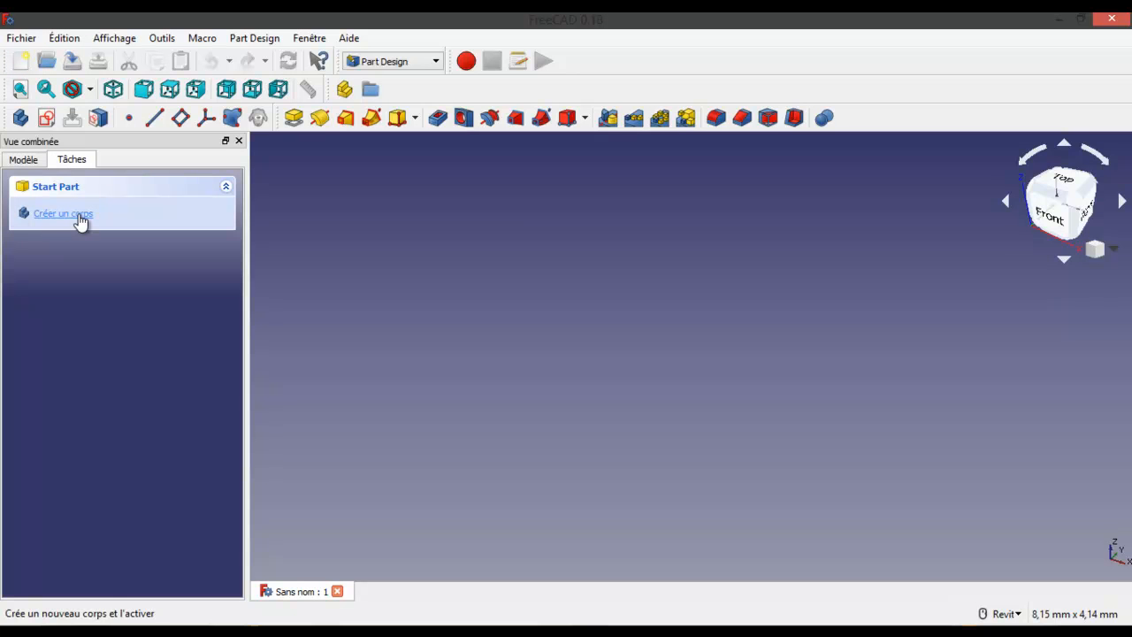
click(24, 119)
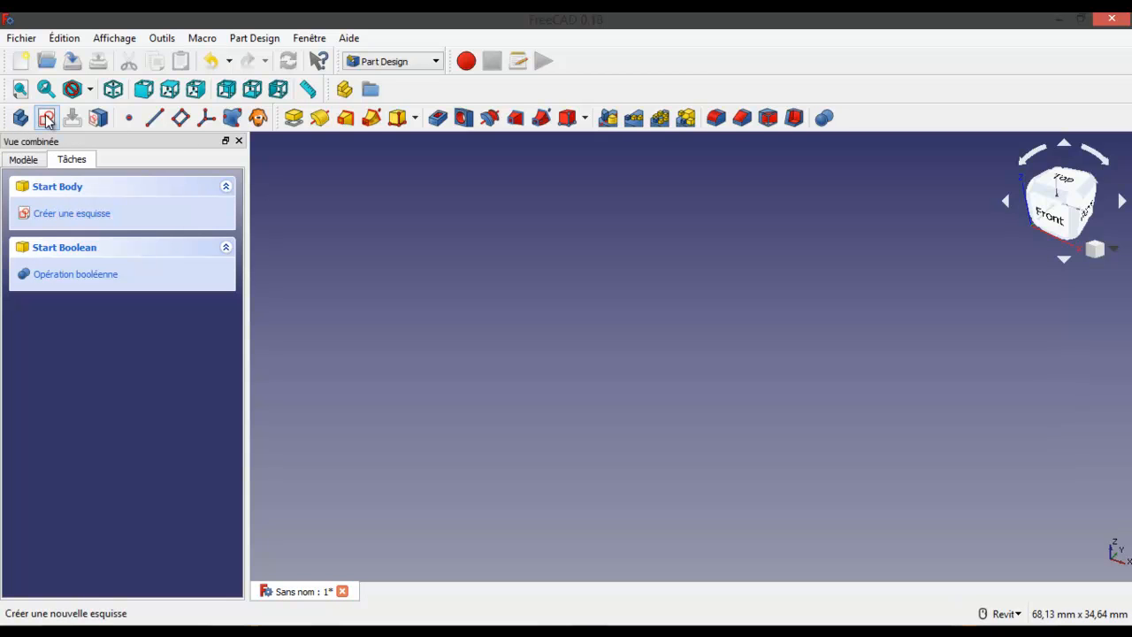
- Start a new sketch in the body on the XZ plane
click(47, 120)
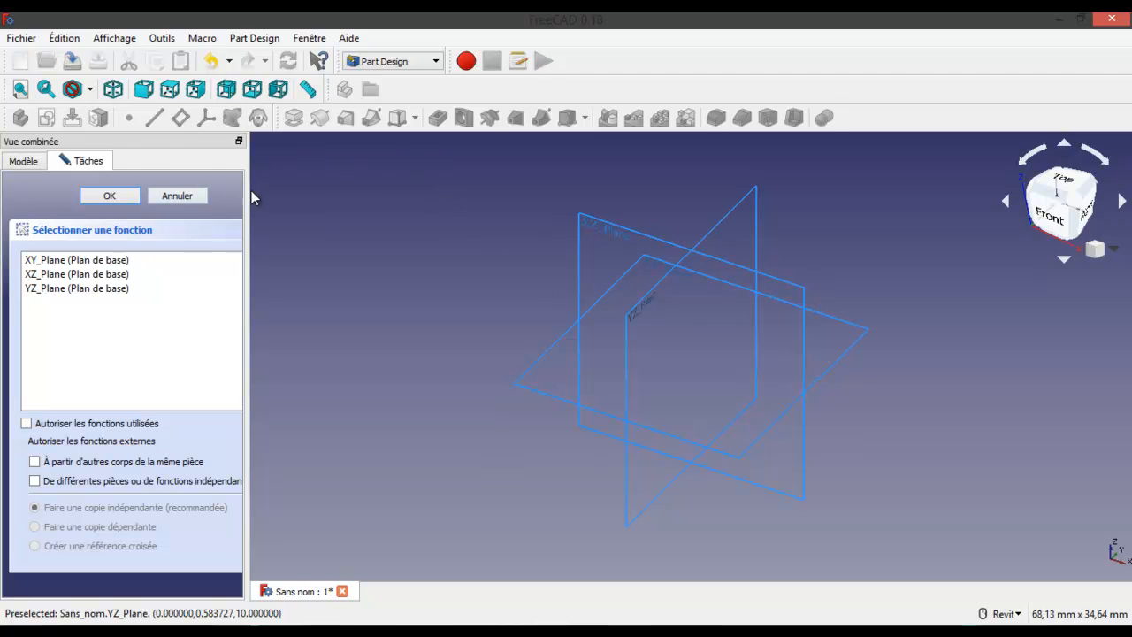
click(596, 224)
click(116, 190)
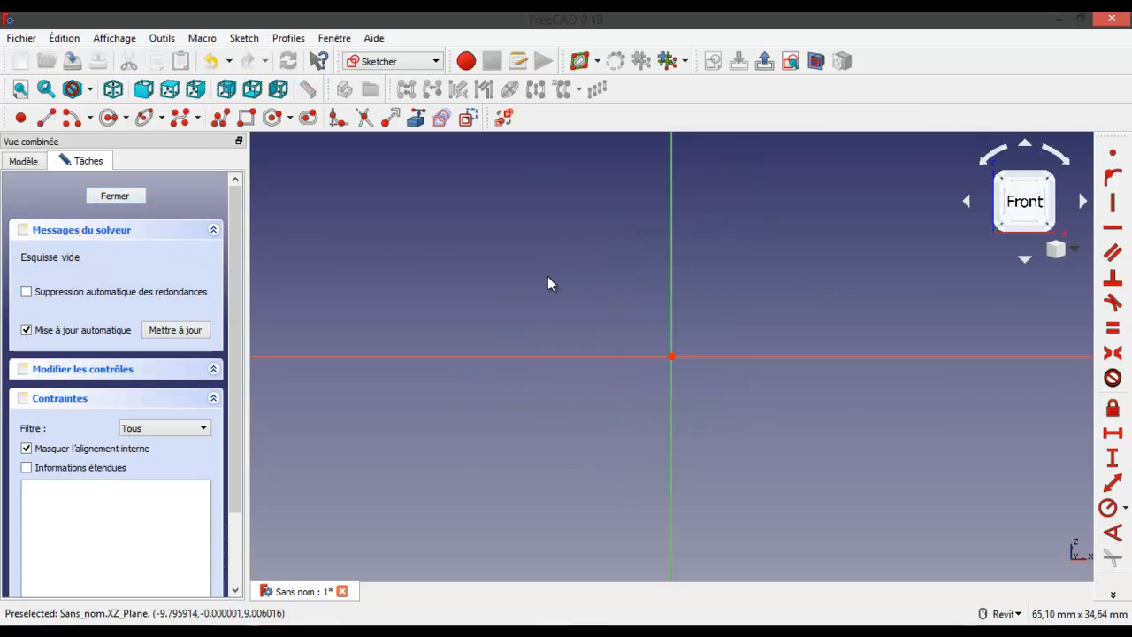
- Draw a small upright rectangle in the upper-left quadrant of the sketch, clear of both axes, and close the sketch
click(246, 117)
click(456, 241)
click(510, 320)
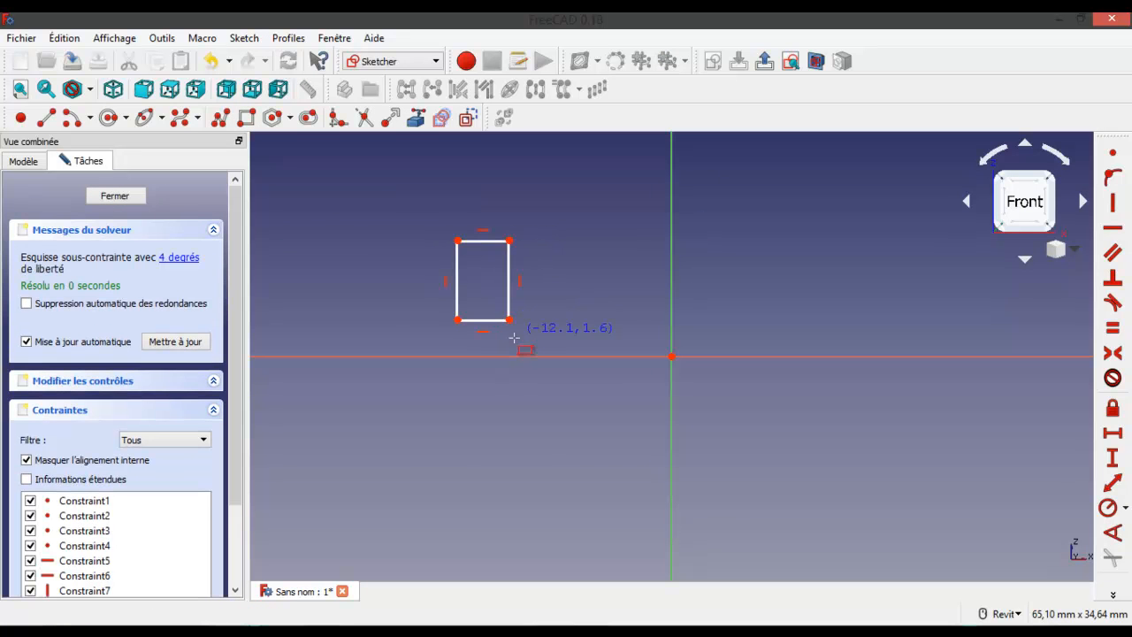
click(117, 195)
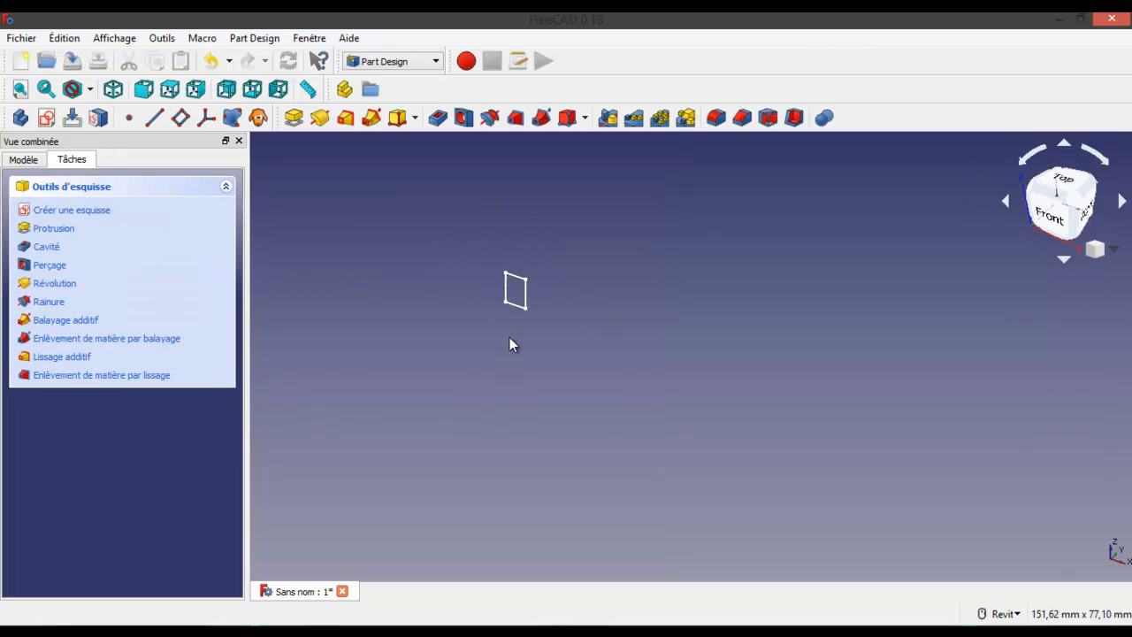
mouse_move(624, 329)
shift+middle_down()
mouse_move(536, 351)
mouse_move(488, 313)
mouse_move(657, 301)
mouse_move(713, 371)
mouse_move(672, 455)
mouse_move(568, 499)
mouse_move(463, 372)
mouse_move(526, 301)
mouse_move(641, 305)
mouse_move(634, 281)
mouse_move(659, 298)
mouse_move(664, 230)
mouse_move(643, 283)
mouse_move(654, 276)
shift+middle_up()
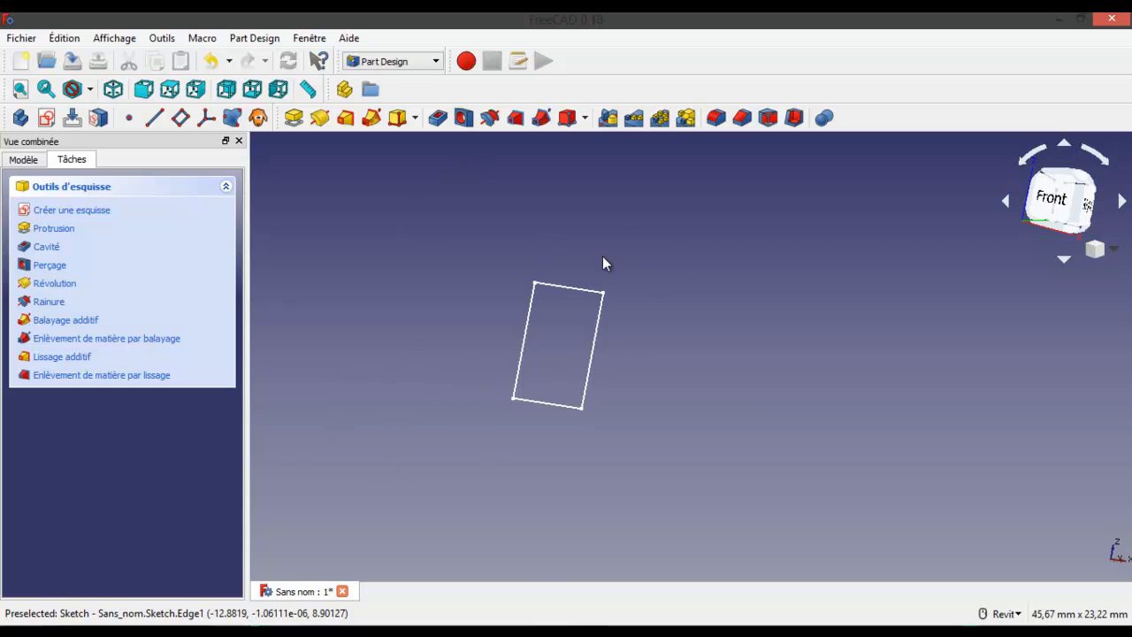
click(66, 38)
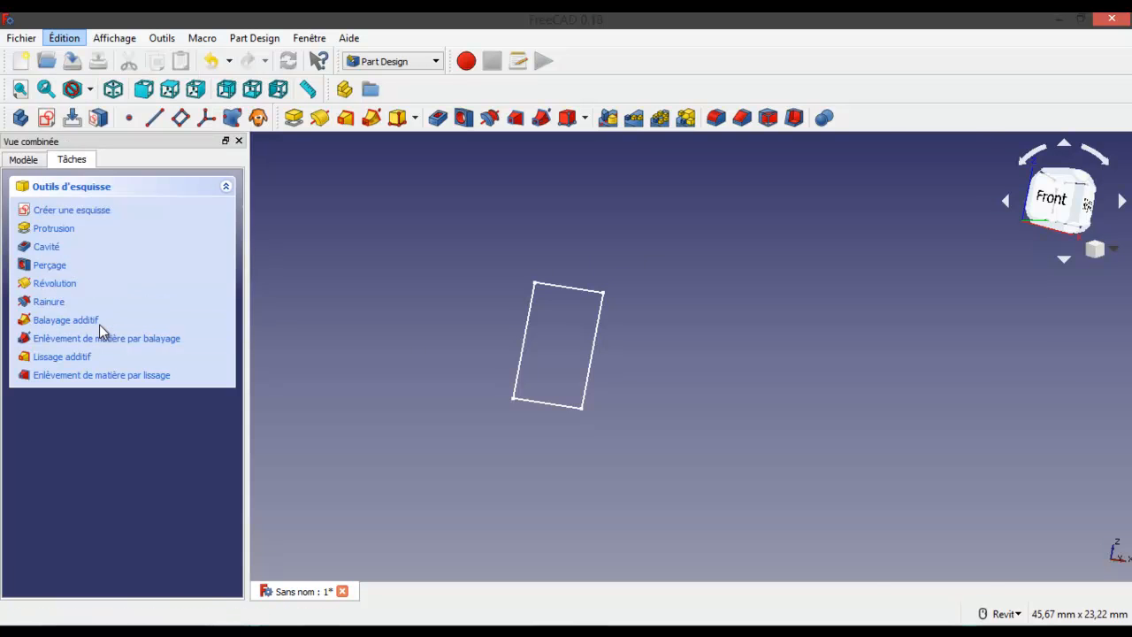
click(101, 327)
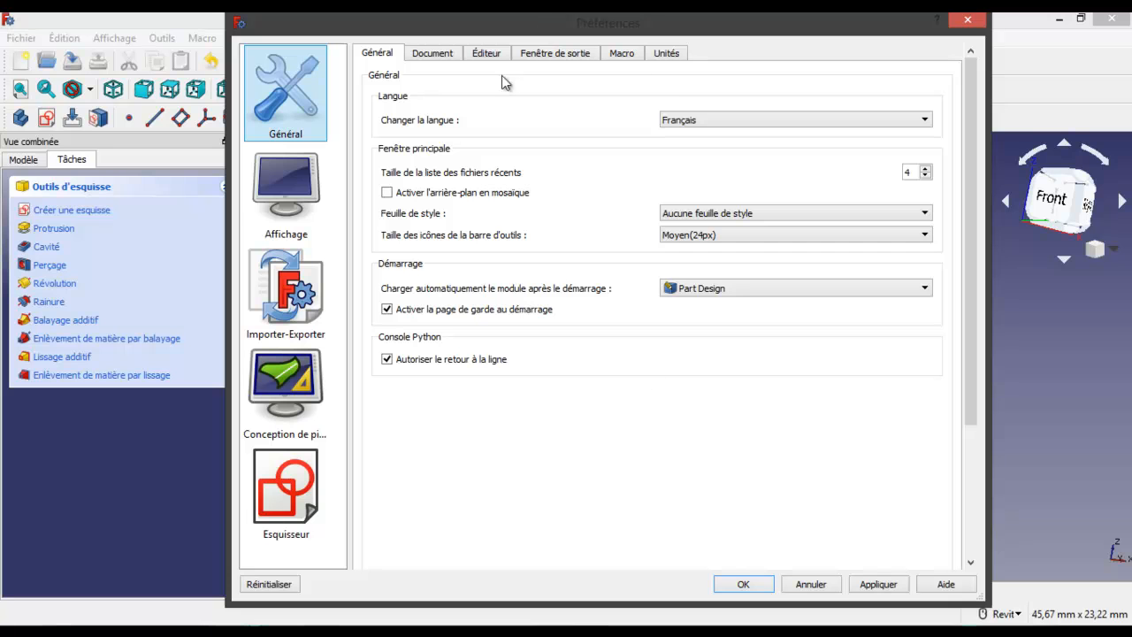
click(970, 23)
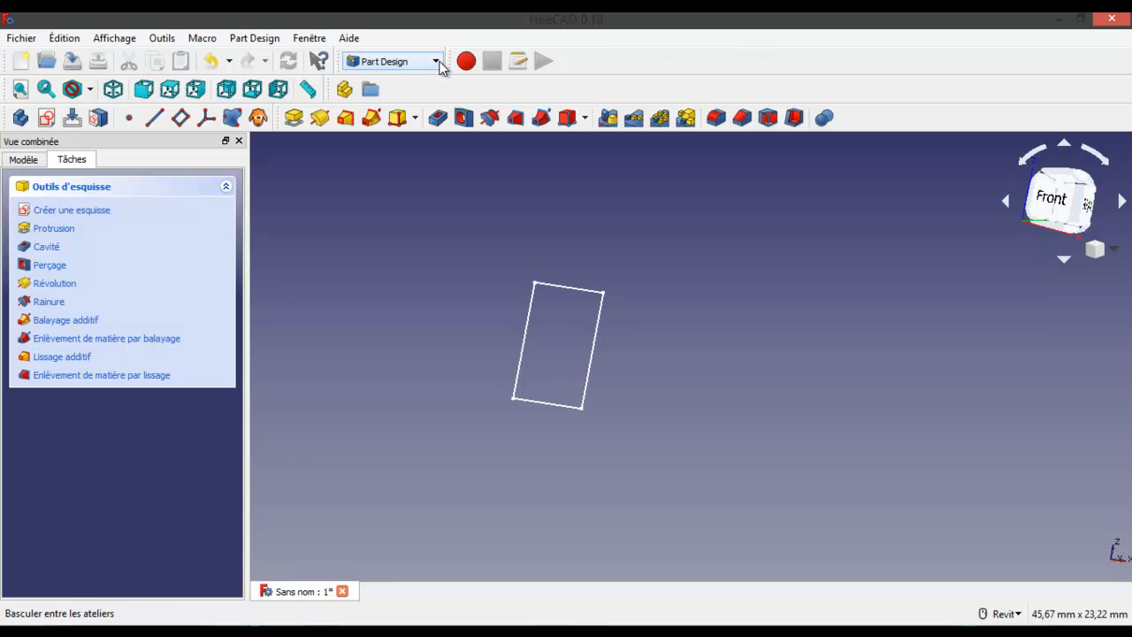
click(436, 62)
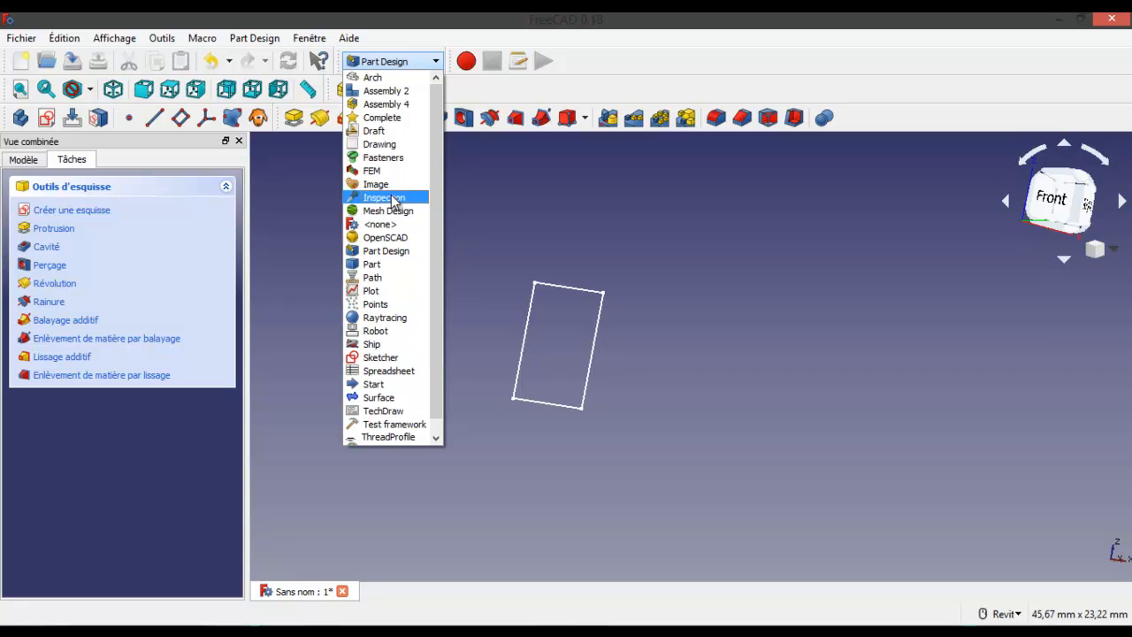
click(581, 26)
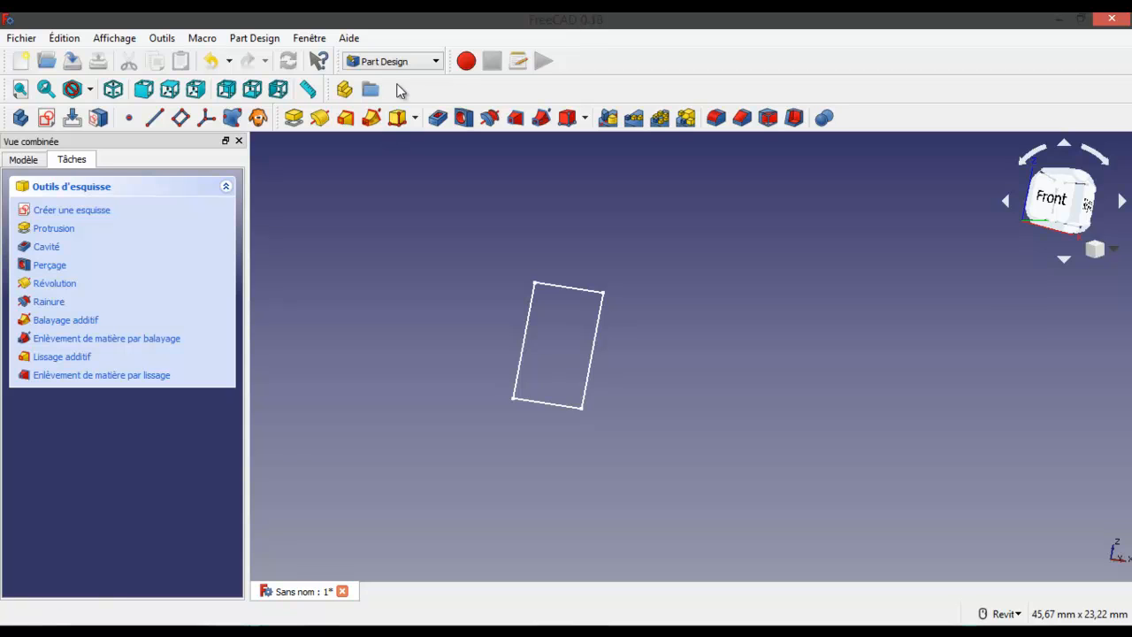
- Choose Part Design as the module loaded automatically after startup in the general preferences and apply it
click(64, 38)
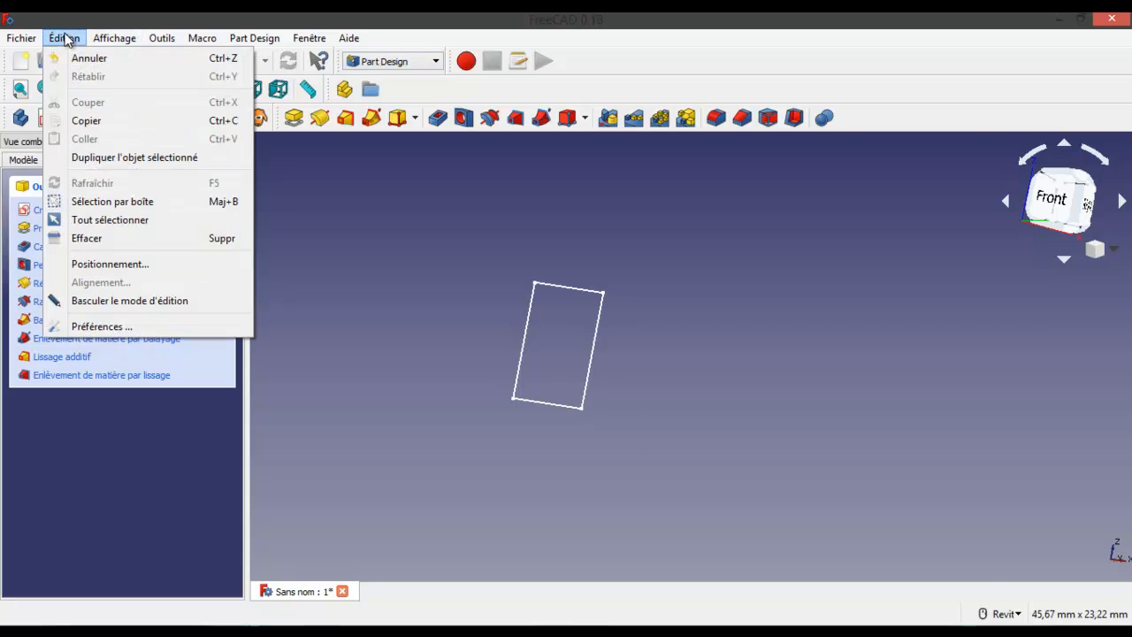
click(97, 323)
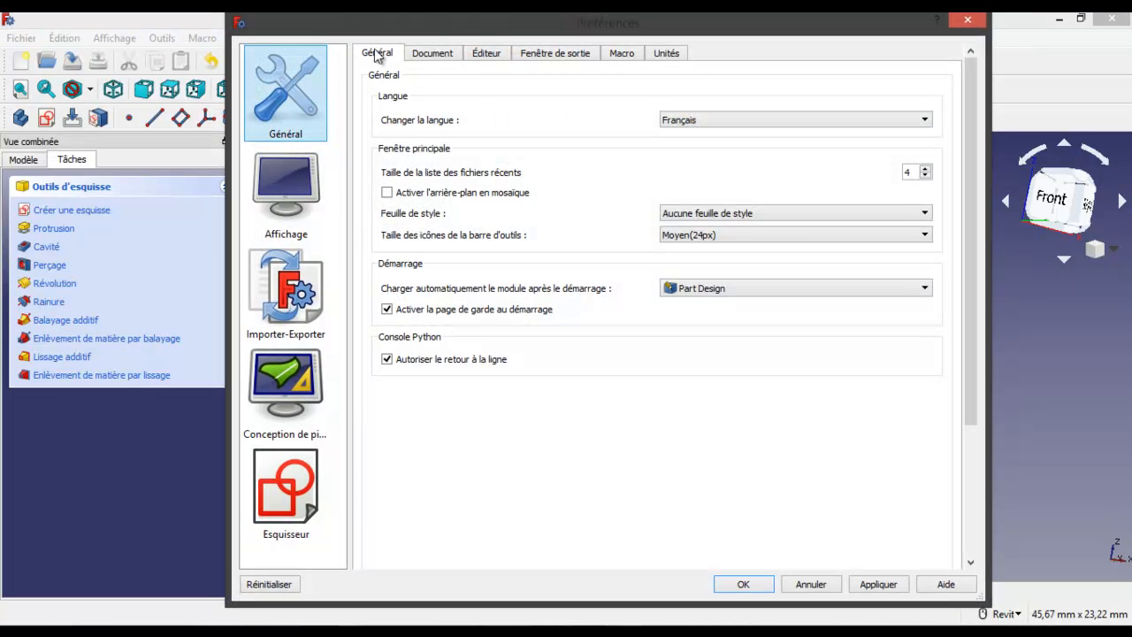
click(753, 293)
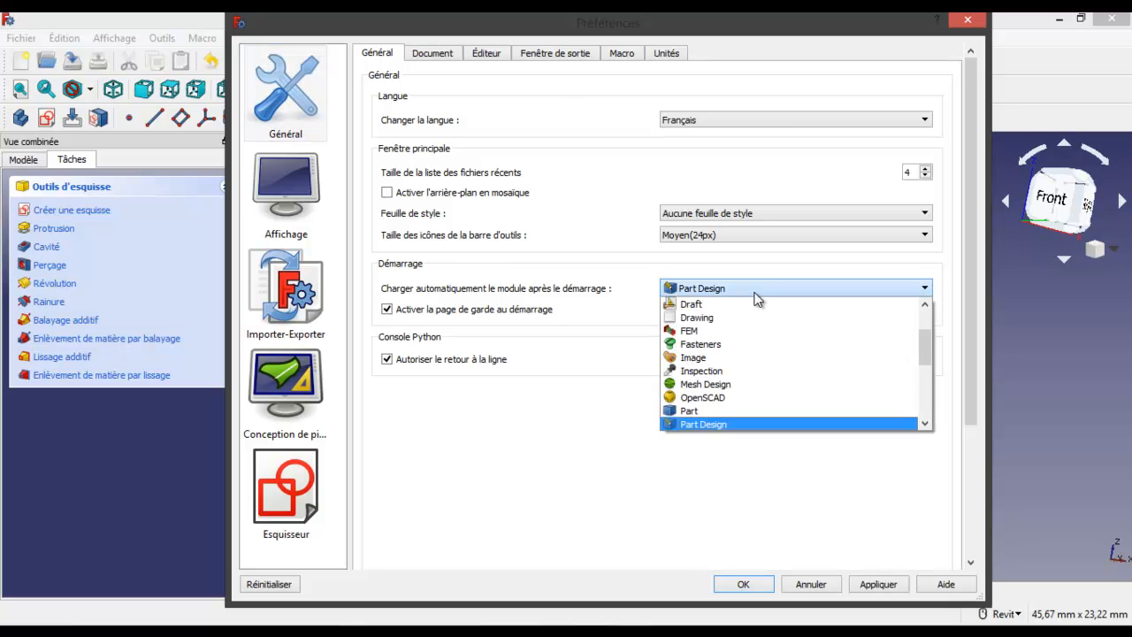
click(711, 424)
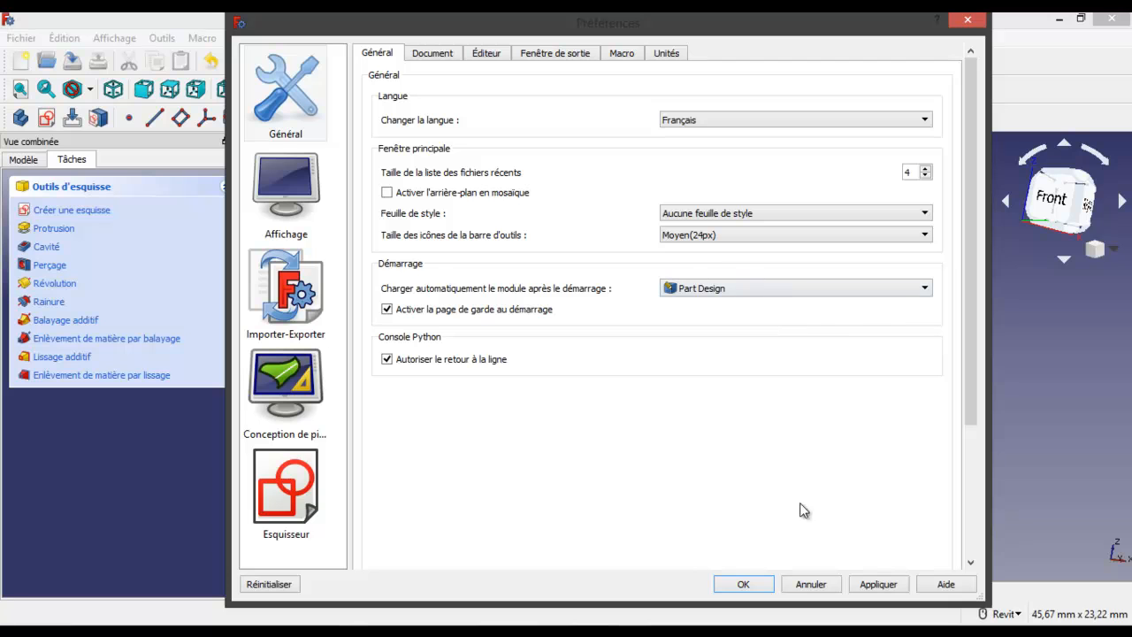
click(876, 584)
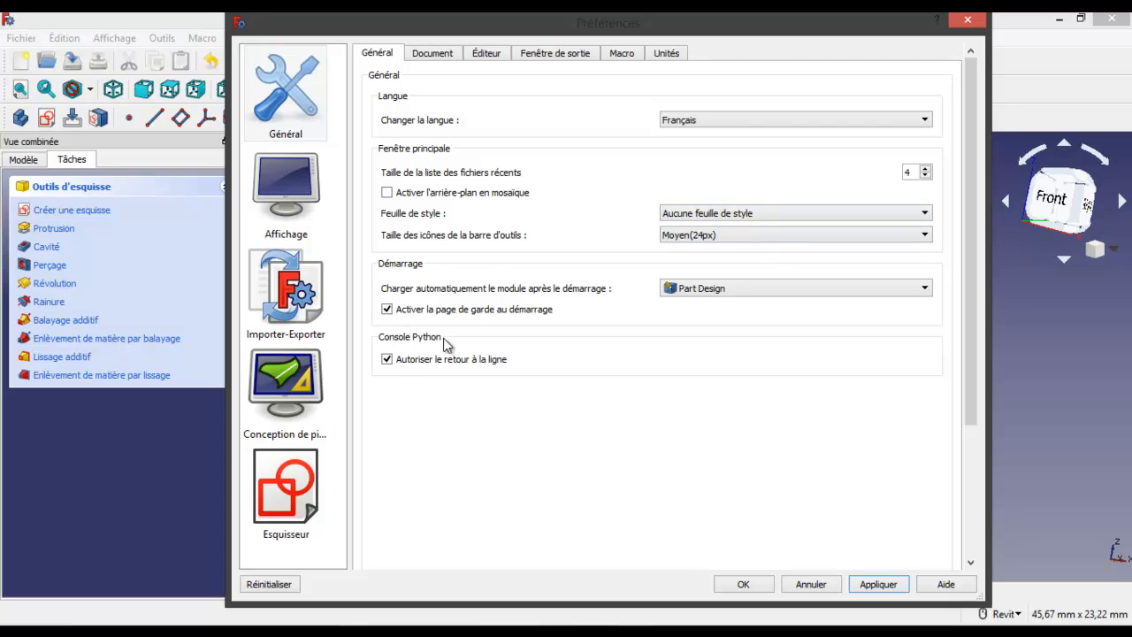
- Review the preference pages for documents, editor, output window, macros, units and the 3D view display
click(433, 55)
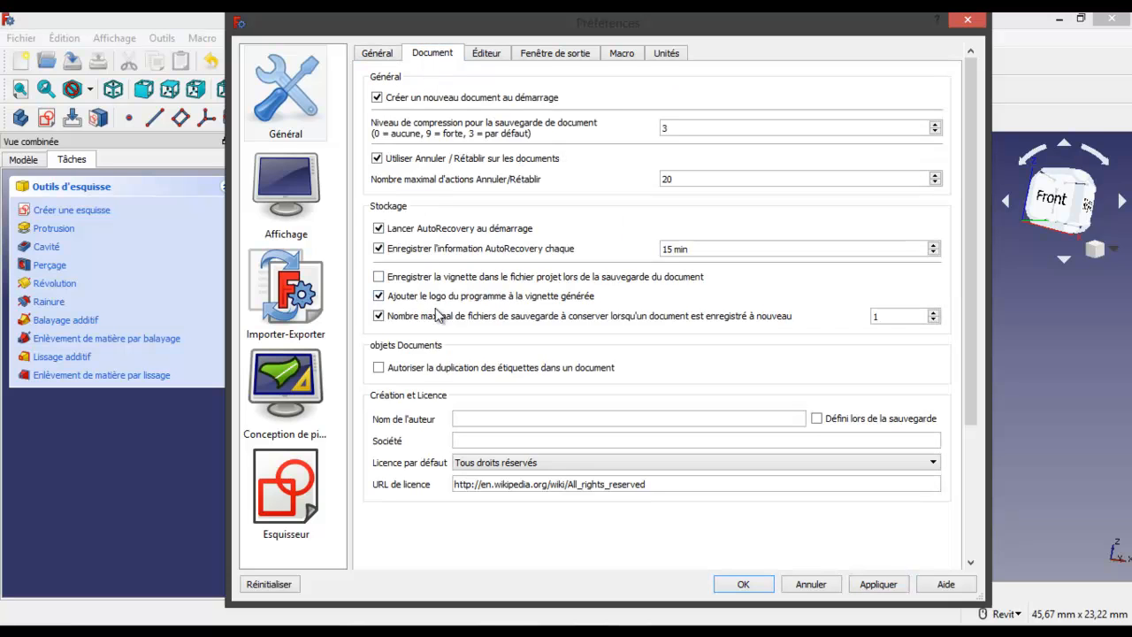
click(487, 51)
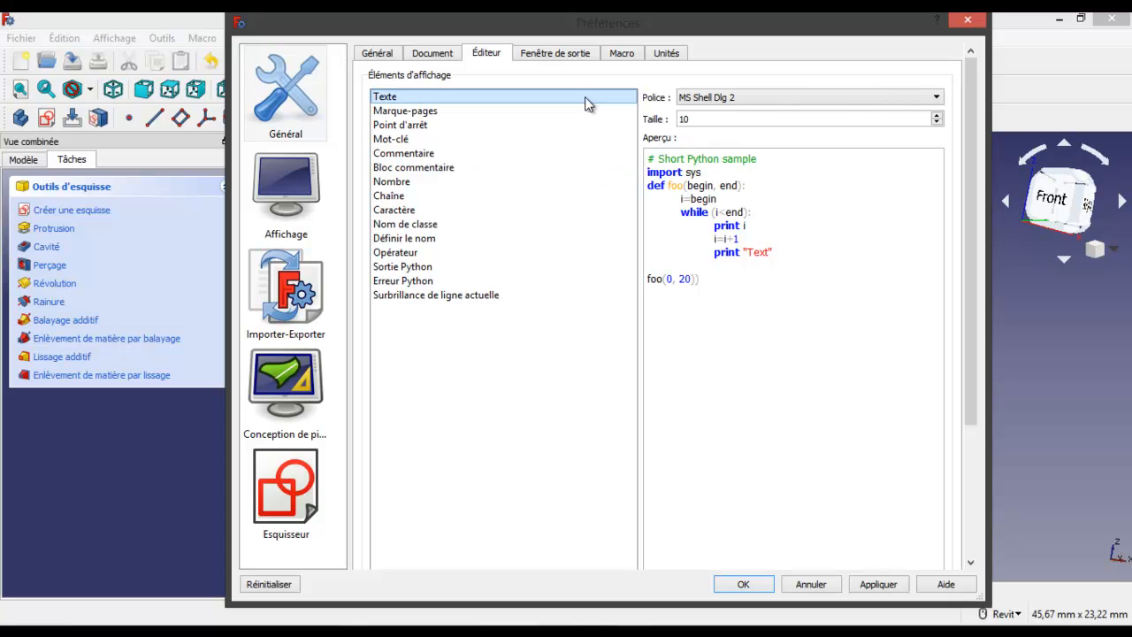
click(567, 61)
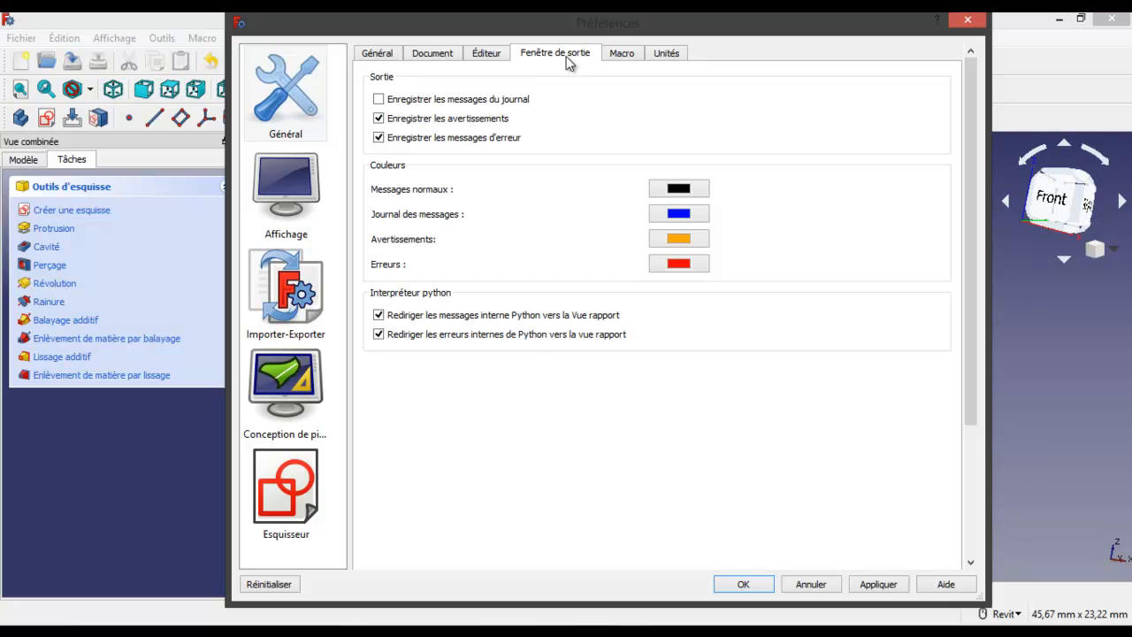
click(622, 55)
click(663, 54)
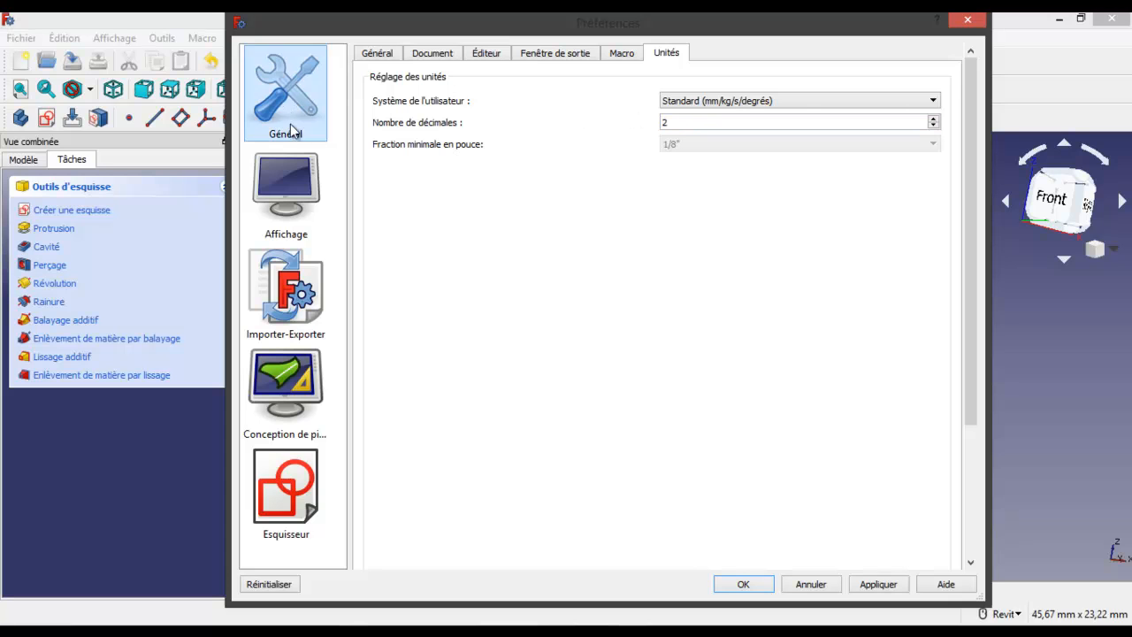
click(294, 185)
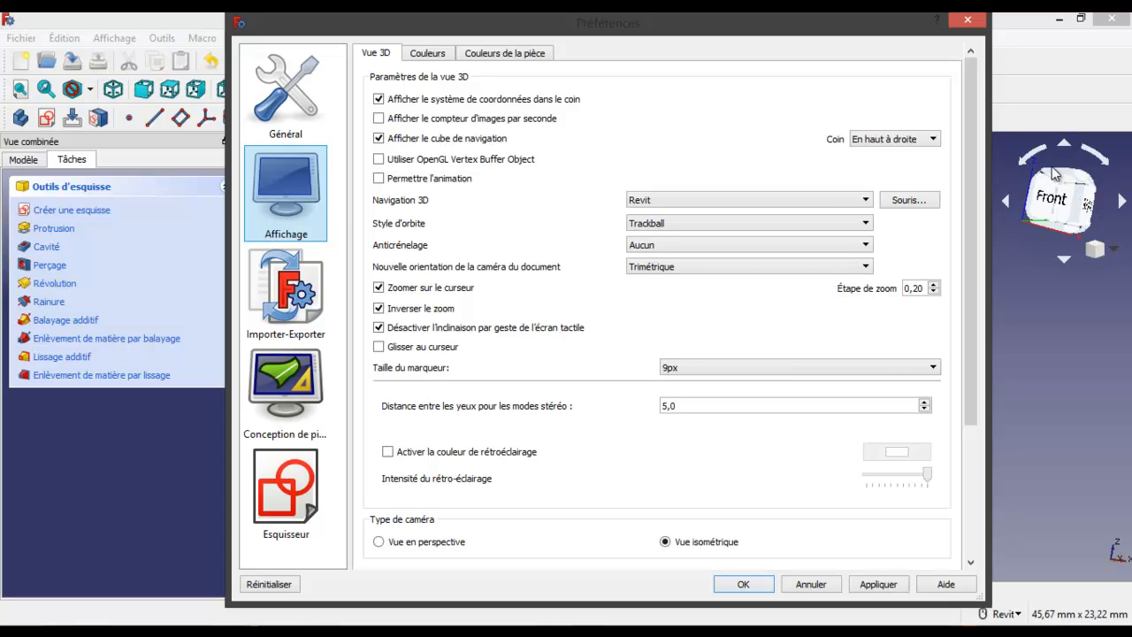
- Turn the corner coordinate system off in the 3D view preferences, apply, and turn it back on
click(379, 99)
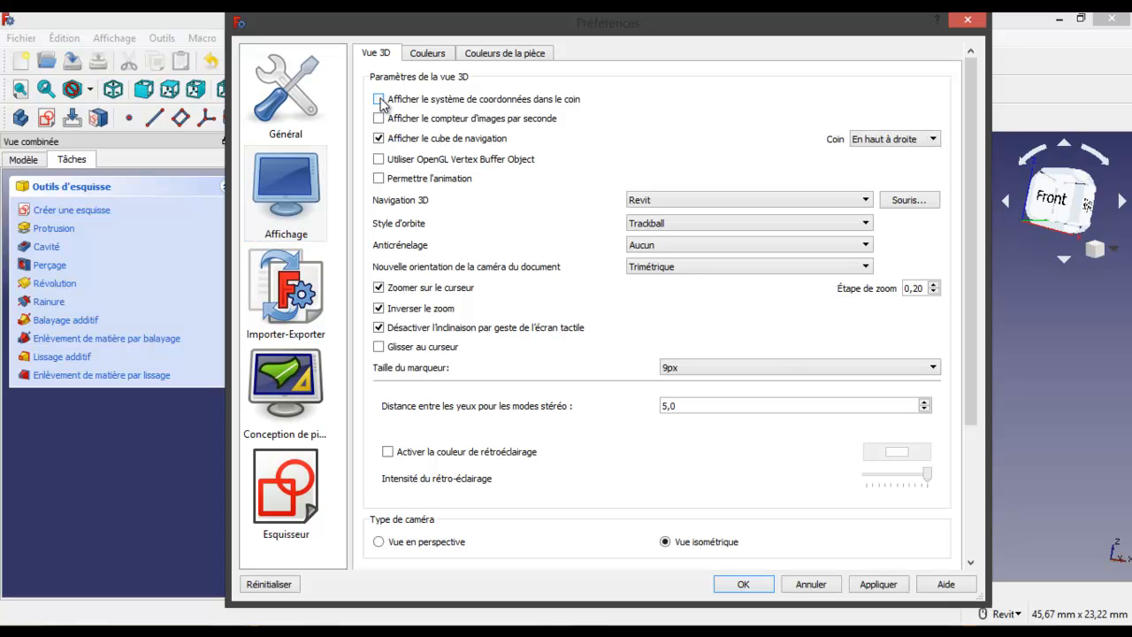
click(876, 584)
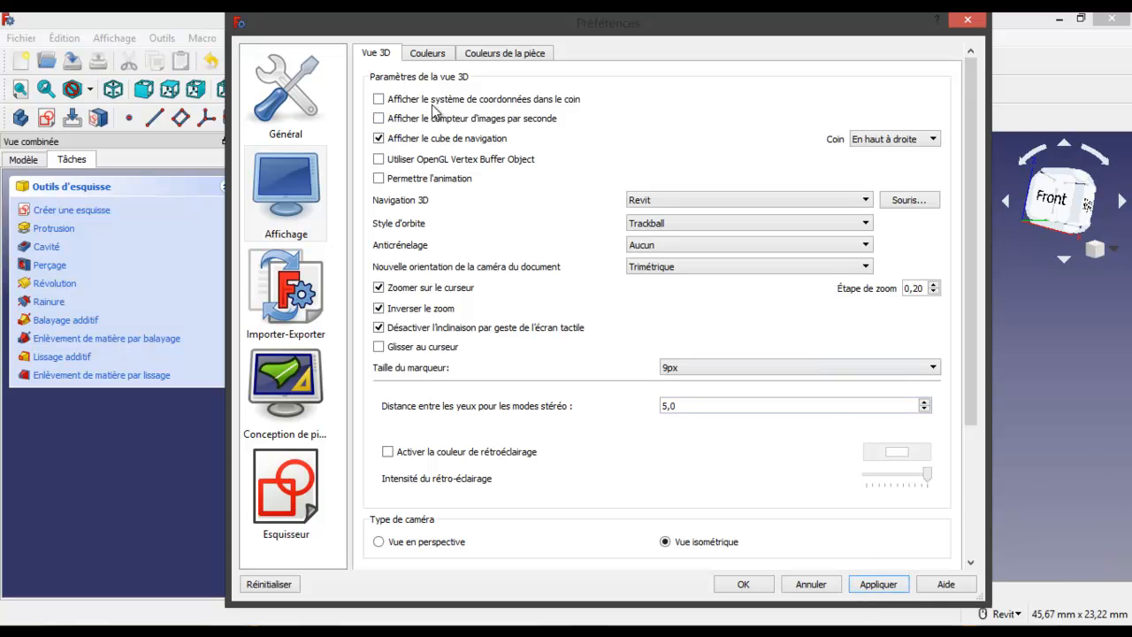
click(379, 99)
click(881, 583)
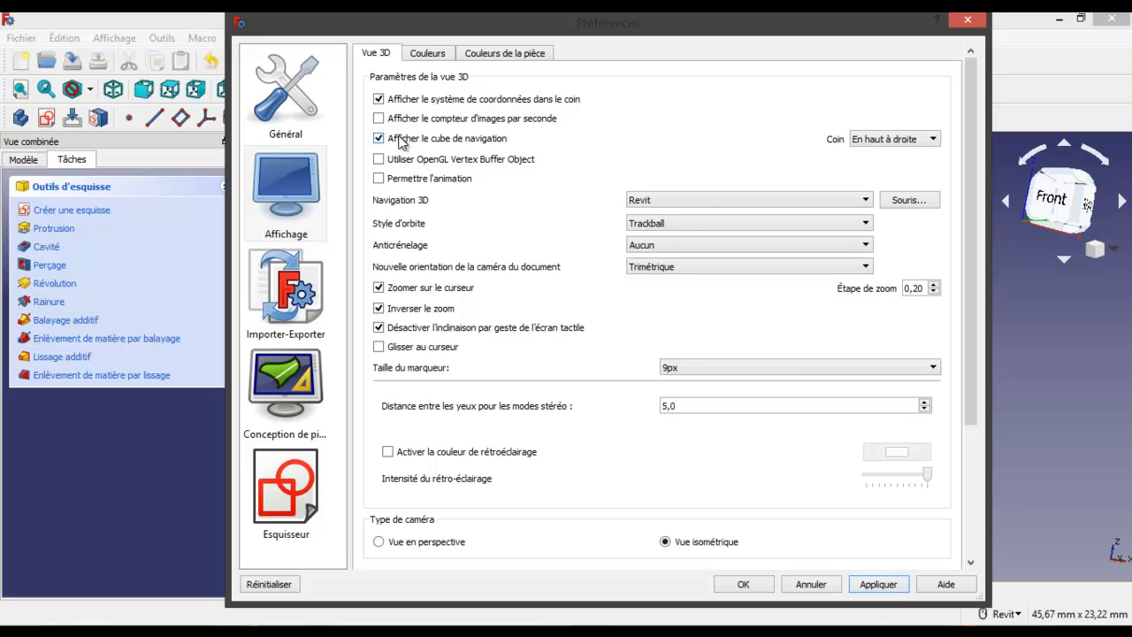
- Turn off the navigation cube in the 3D view preferences, check the 3D navigation styles offered, and close the preferences
click(408, 142)
click(880, 583)
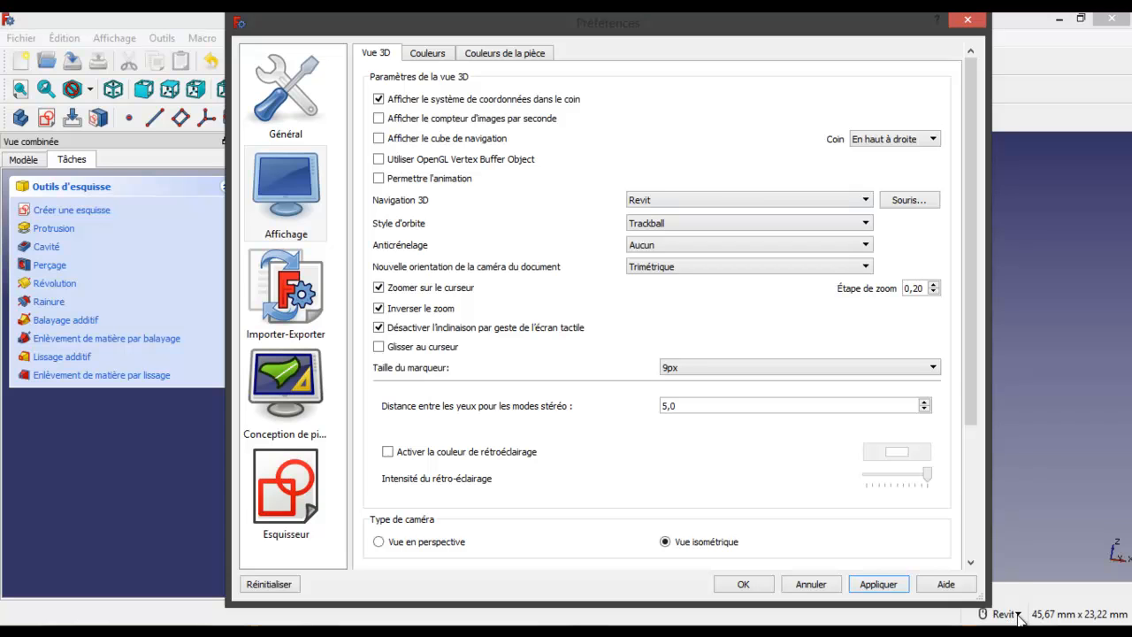
click(867, 201)
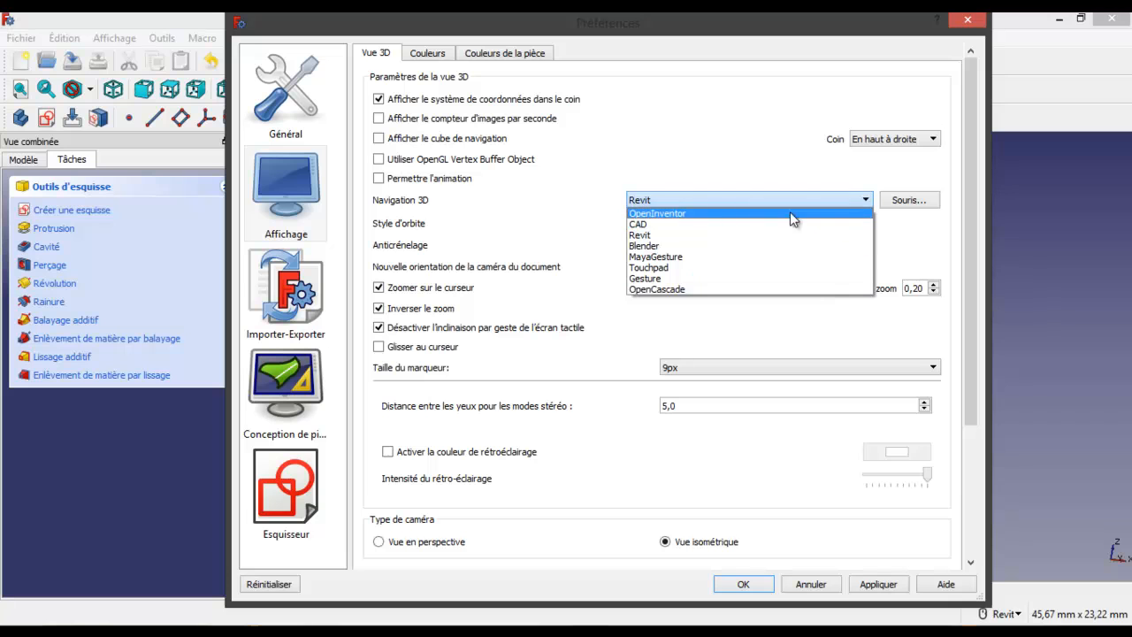
click(498, 192)
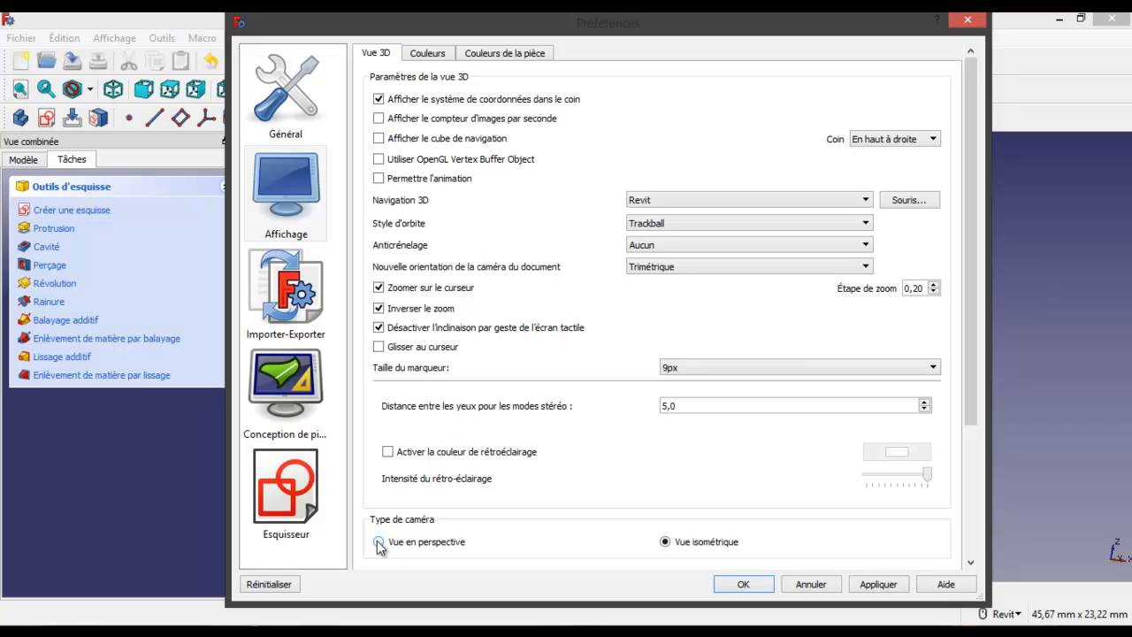
click(968, 19)
- Pad the rectangle sketch to a length of 10 mm and reopen the pad's sketch for editing
click(296, 117)
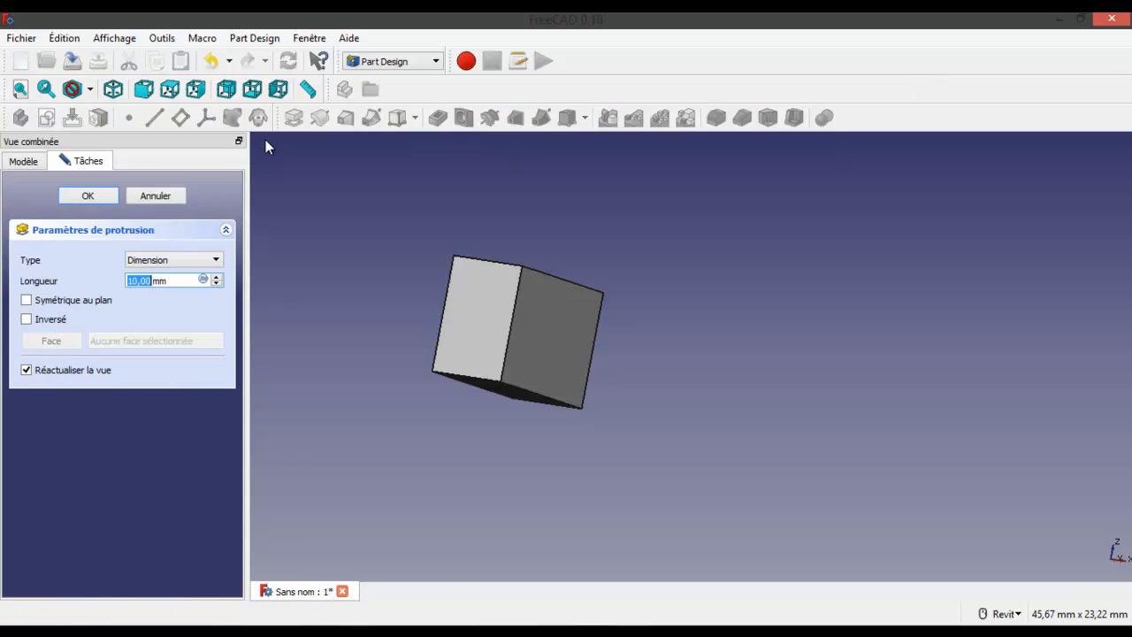
click(107, 192)
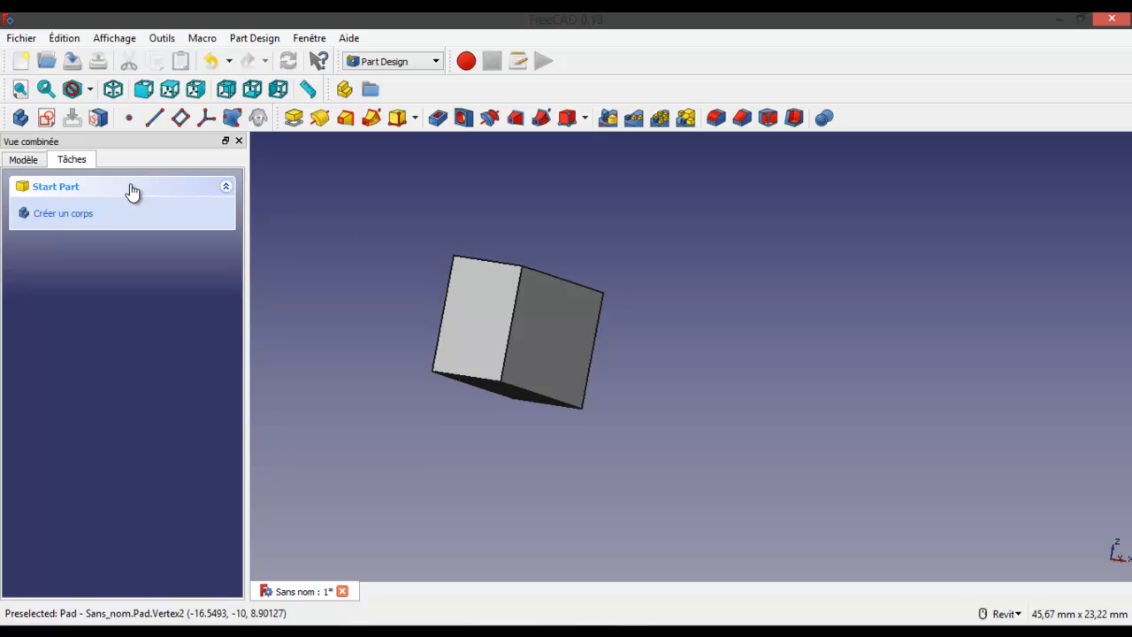
click(24, 160)
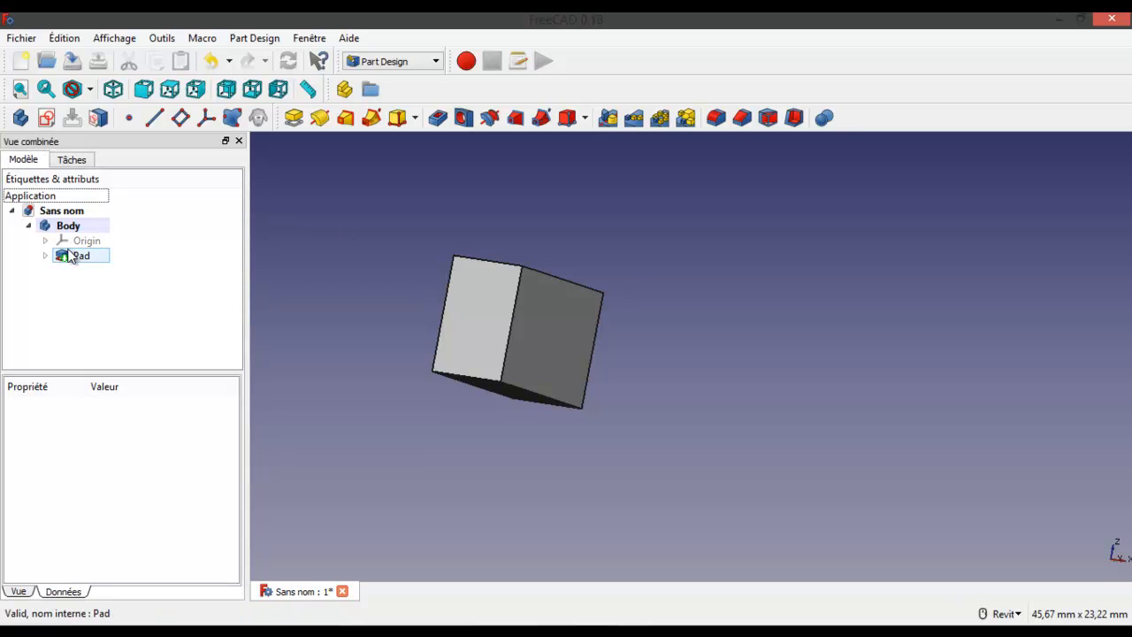
click(45, 256)
double_click(83, 270)
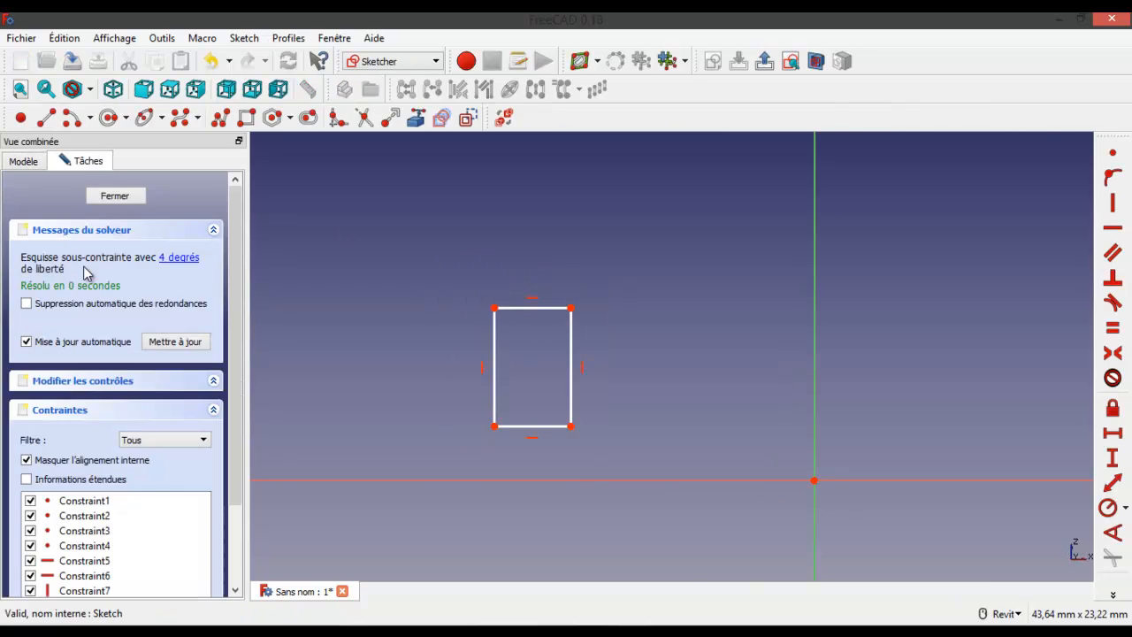
scroll(495, 341, up, 4)
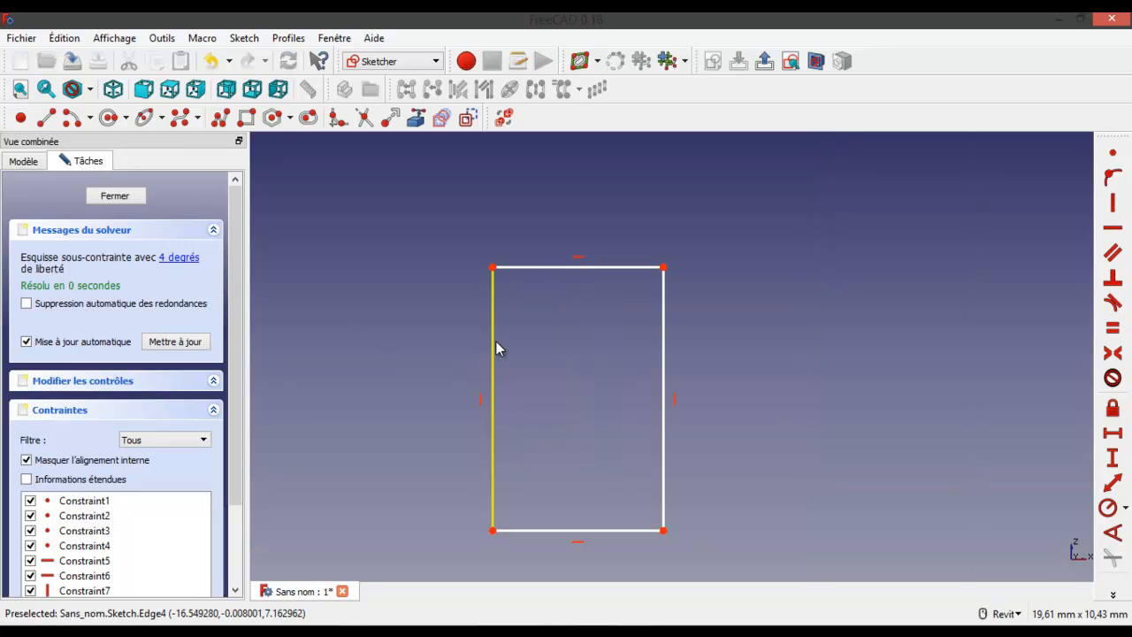
scroll(611, 309, down, 2)
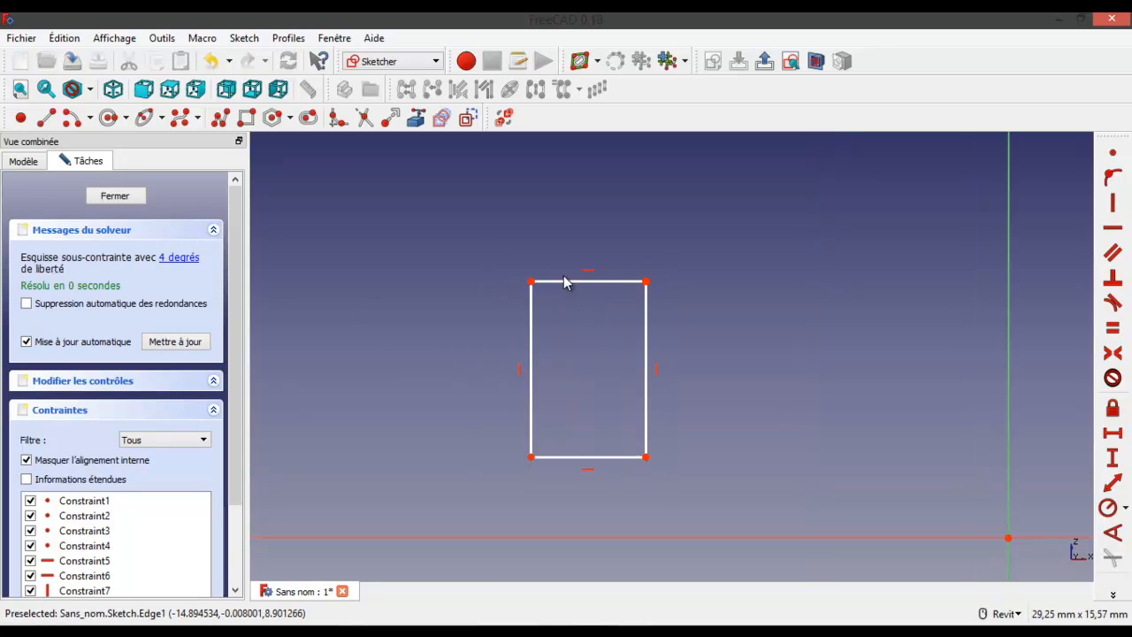
- Set the camera type to perspective view in the 3D view preferences, apply it and close the preferences
click(24, 163)
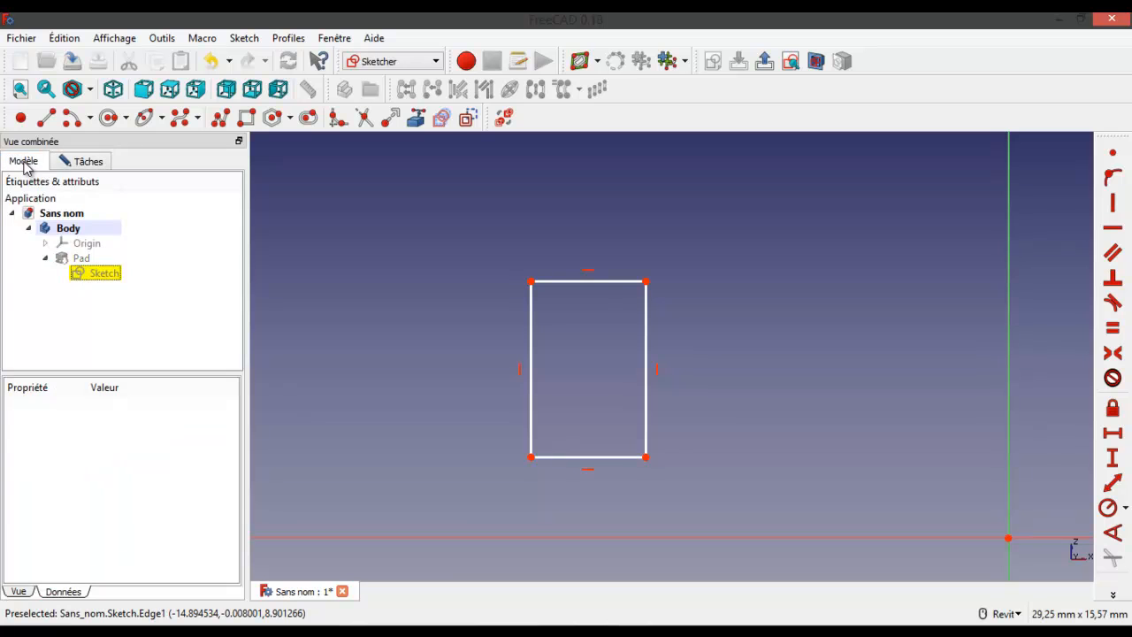
click(64, 38)
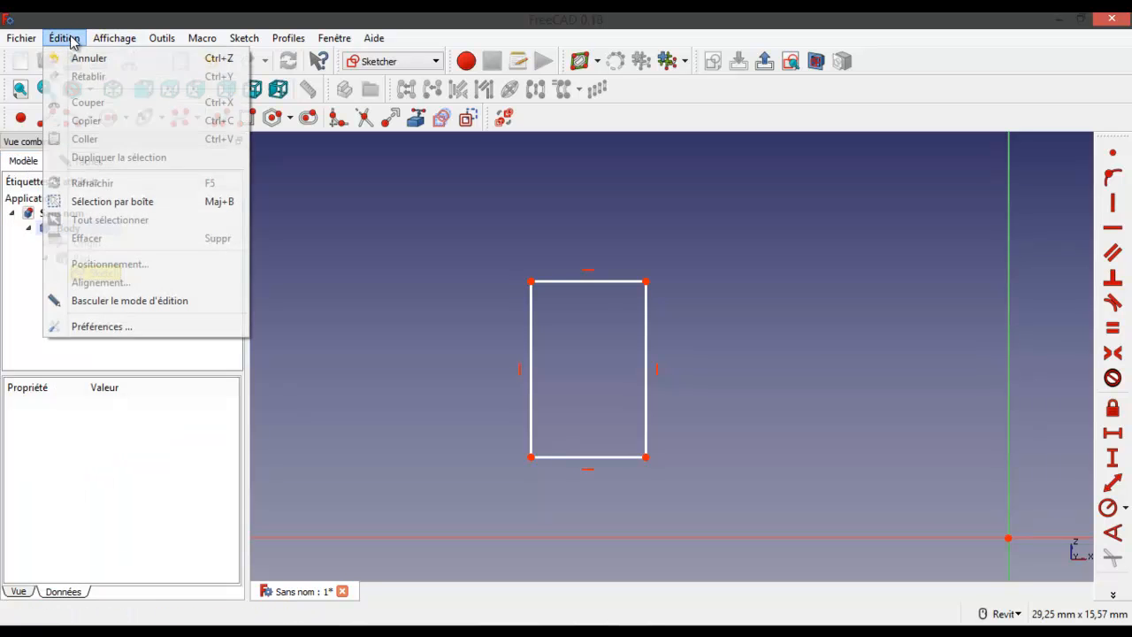
click(110, 325)
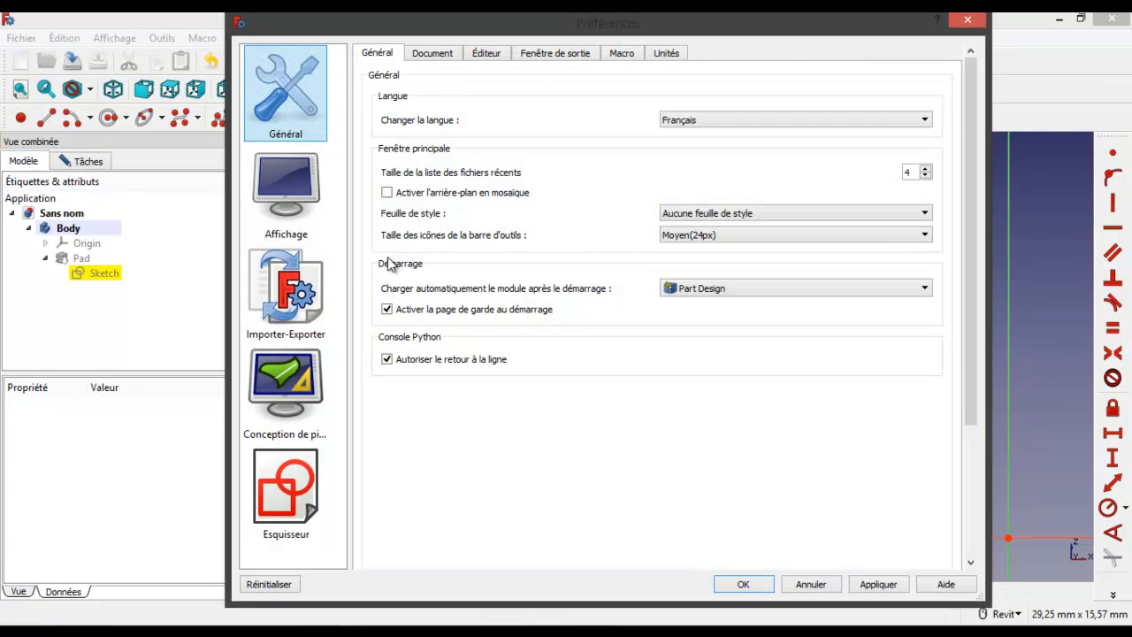
click(287, 176)
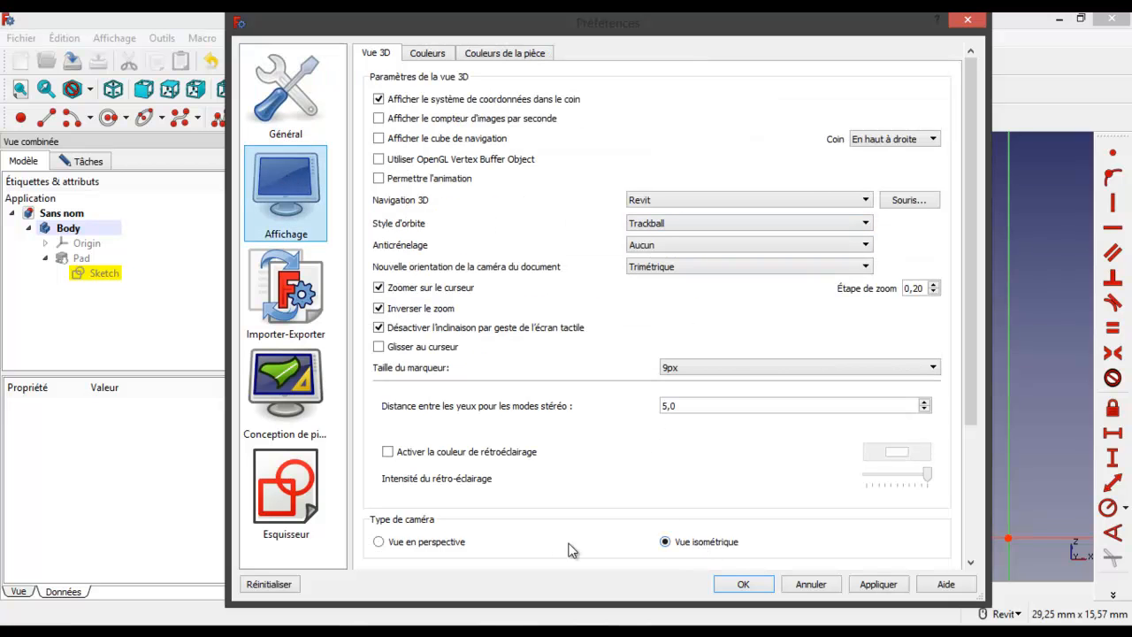
click(380, 543)
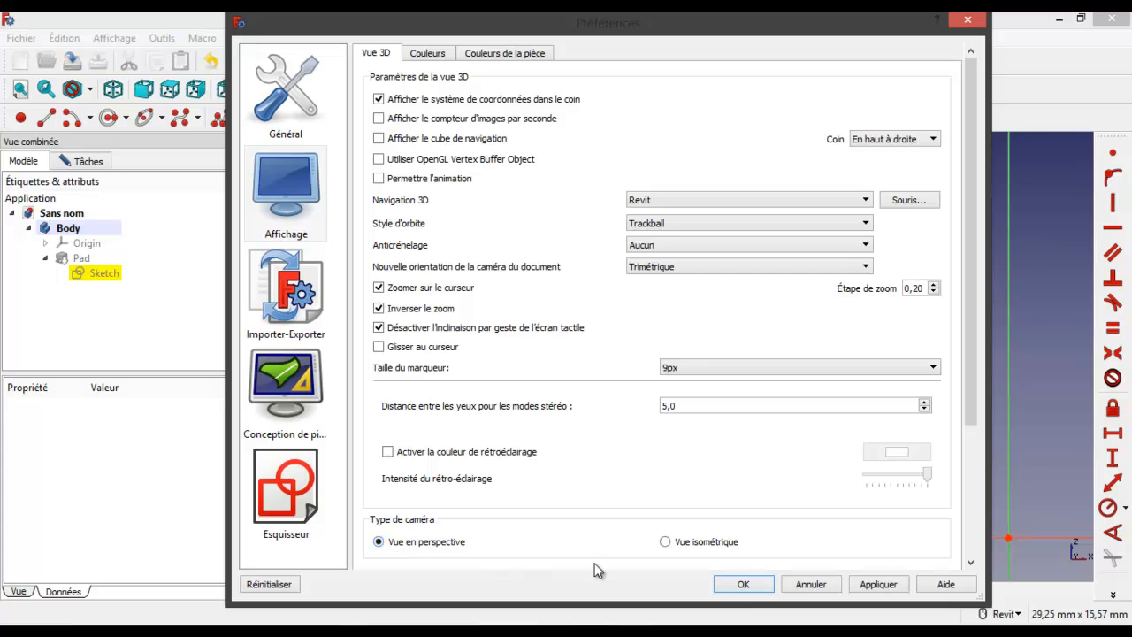
click(867, 586)
click(746, 584)
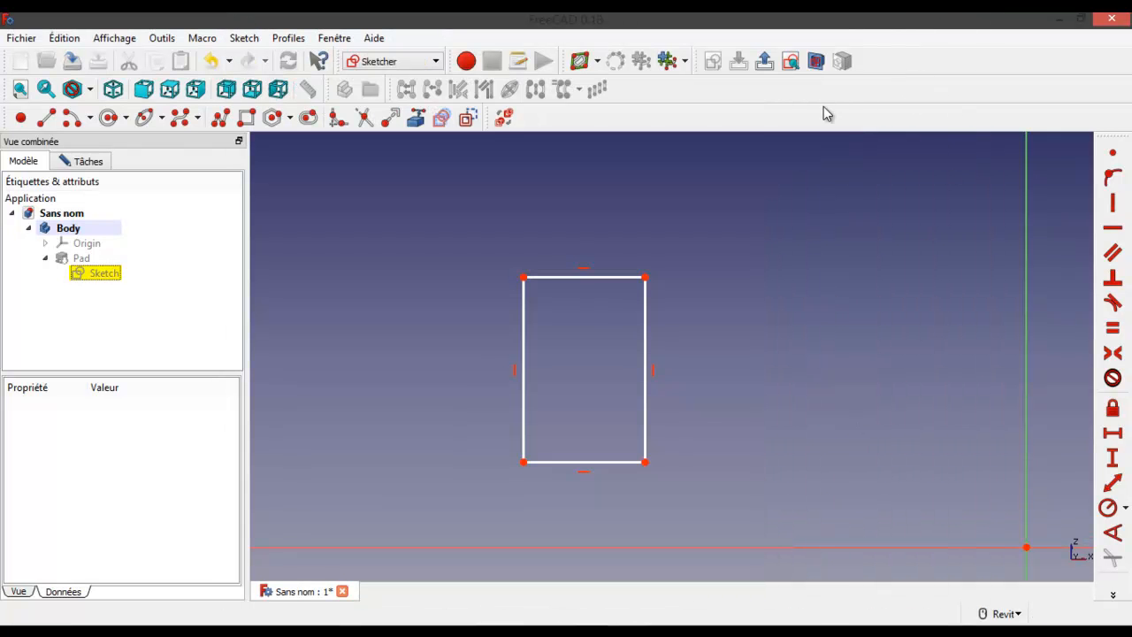
- Inspect the rectangle sketch with the perspective camera and close the sketch
double_click(99, 274)
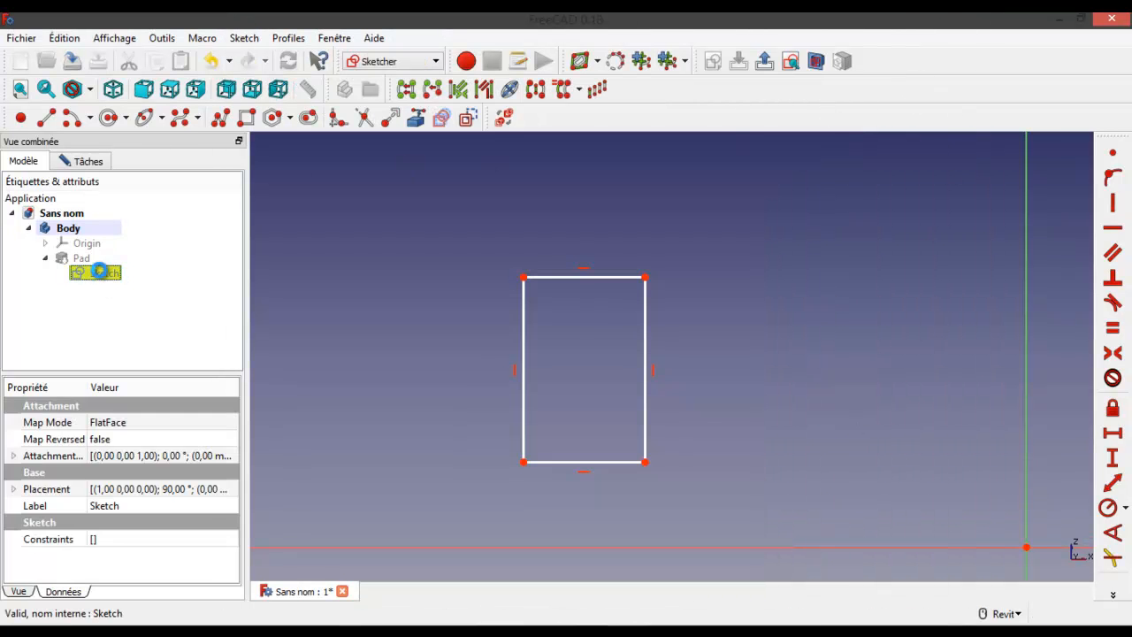
scroll(516, 360, up, 4)
scroll(516, 360, down, 1)
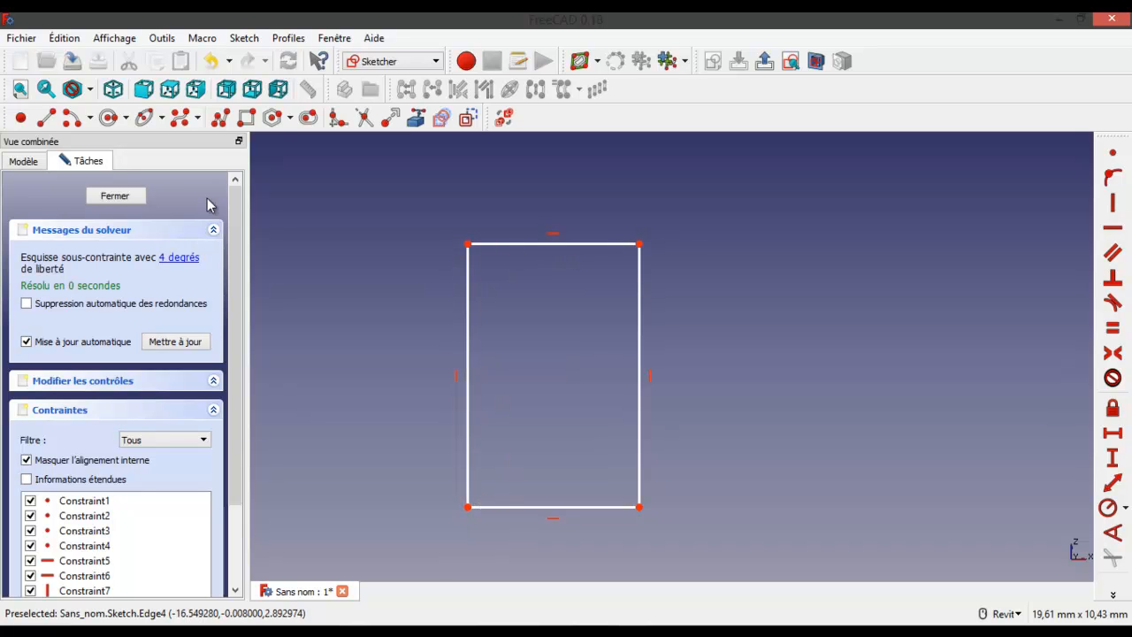
click(25, 162)
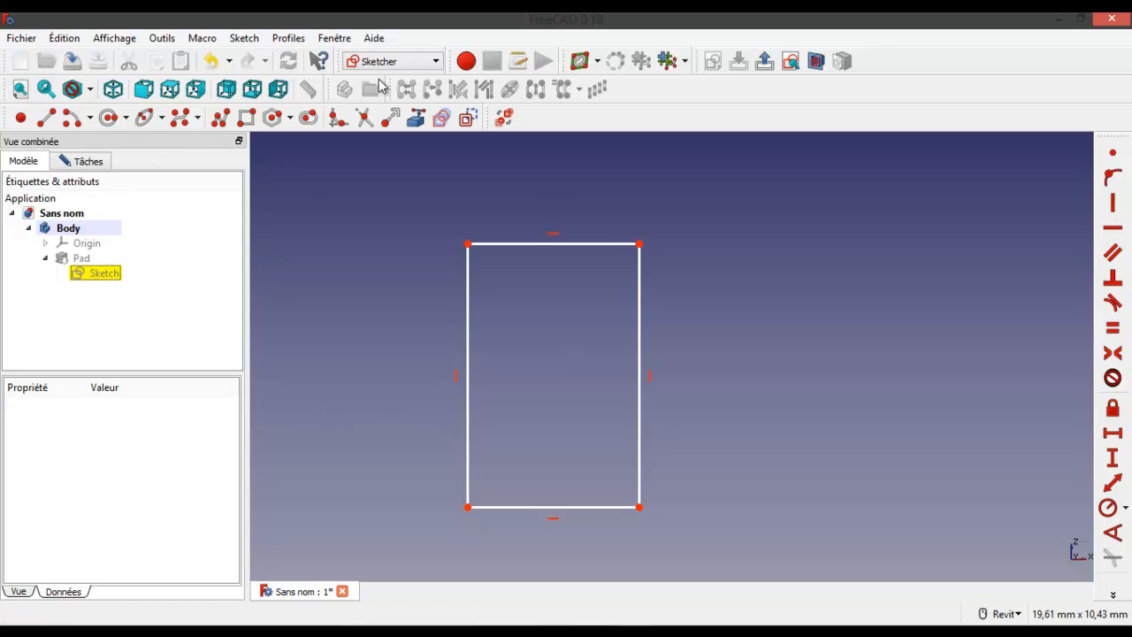
click(92, 162)
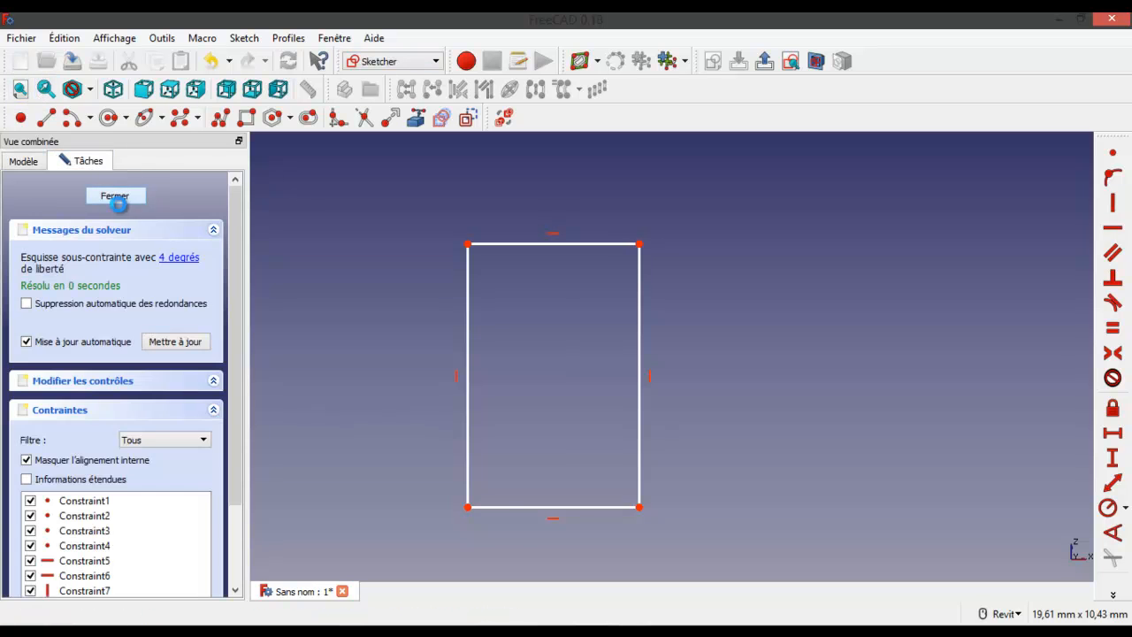
click(117, 200)
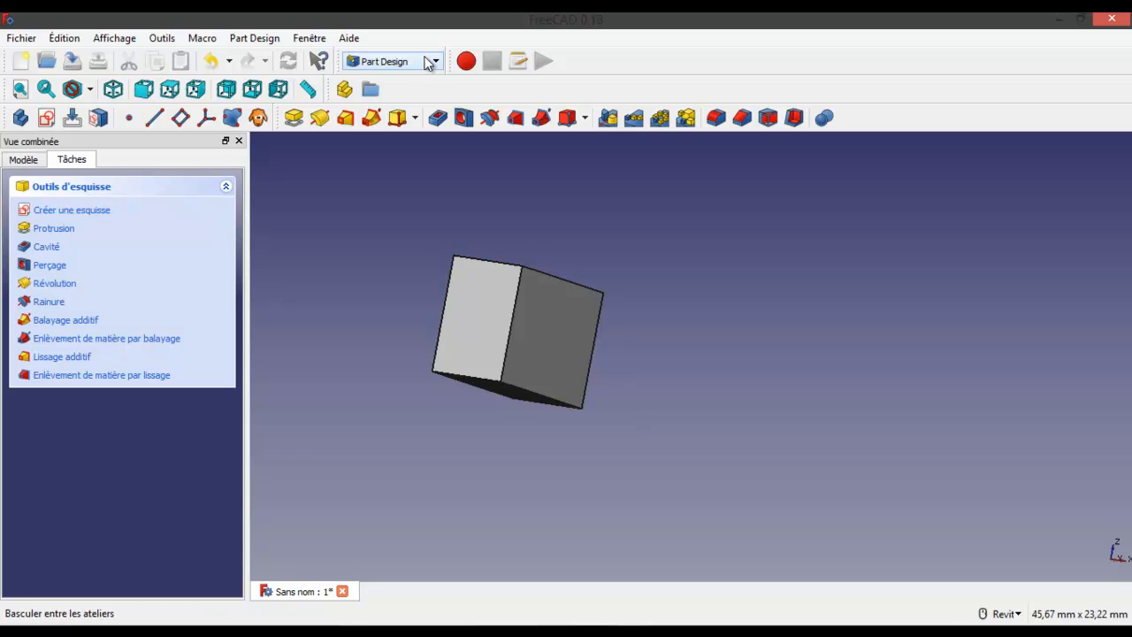
- Reopen the pad's rectangle sketch to examine how the perspective camera shows it, and leave sketch editing again
click(47, 118)
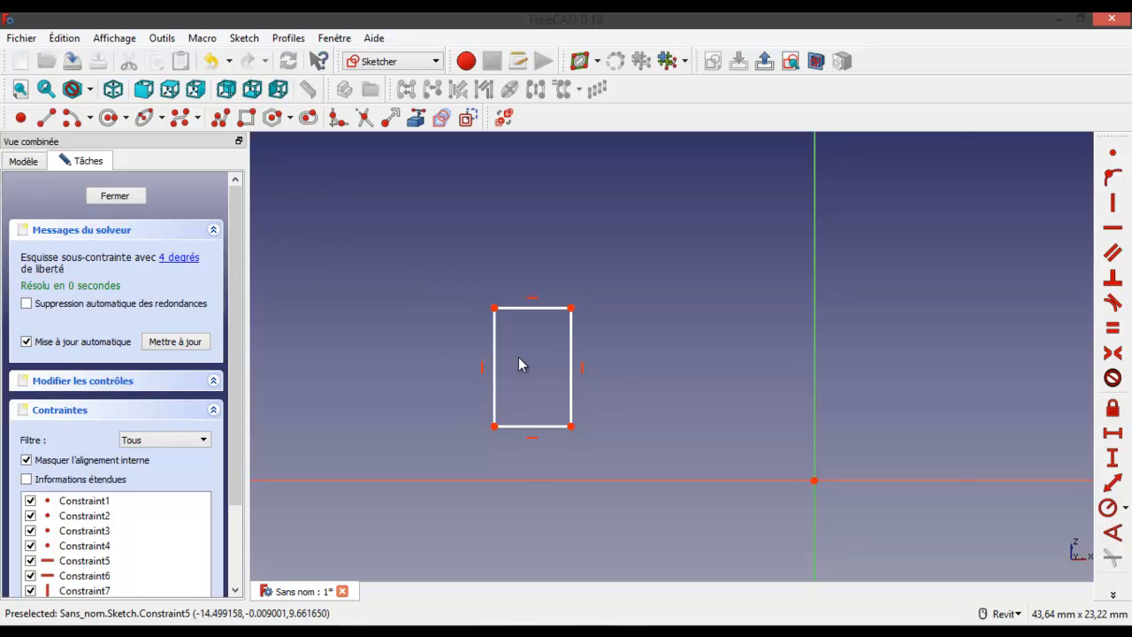
scroll(518, 356, up, 2)
scroll(518, 357, down, 2)
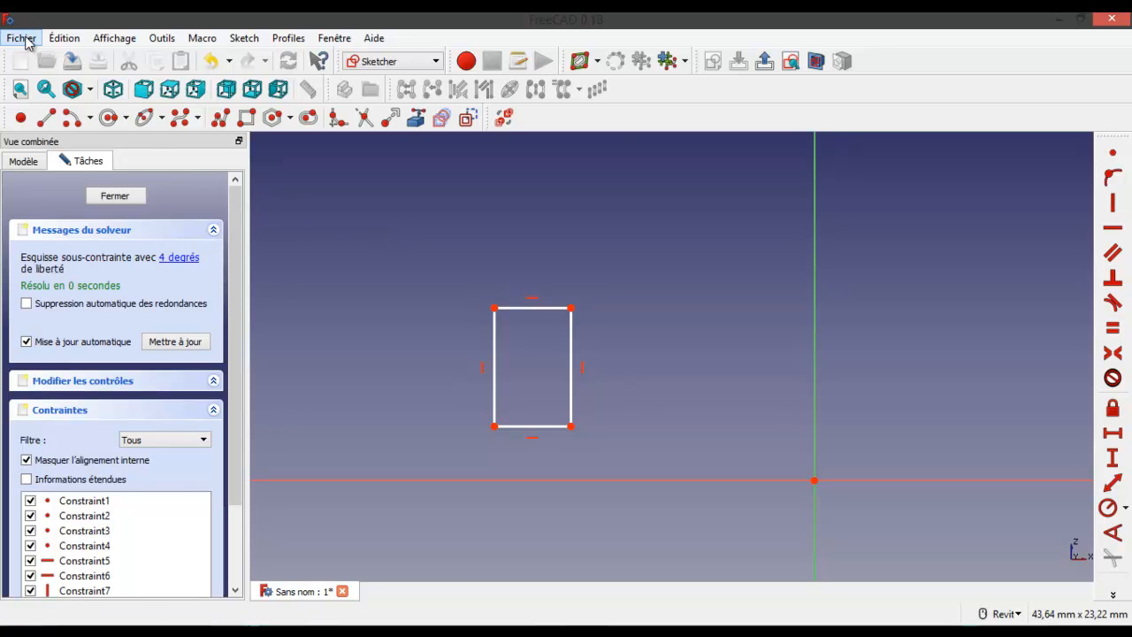
click(115, 196)
- Set the camera type to isometric view in the 3D view preferences, apply it and close the preferences
click(26, 39)
mouse_move(62, 40)
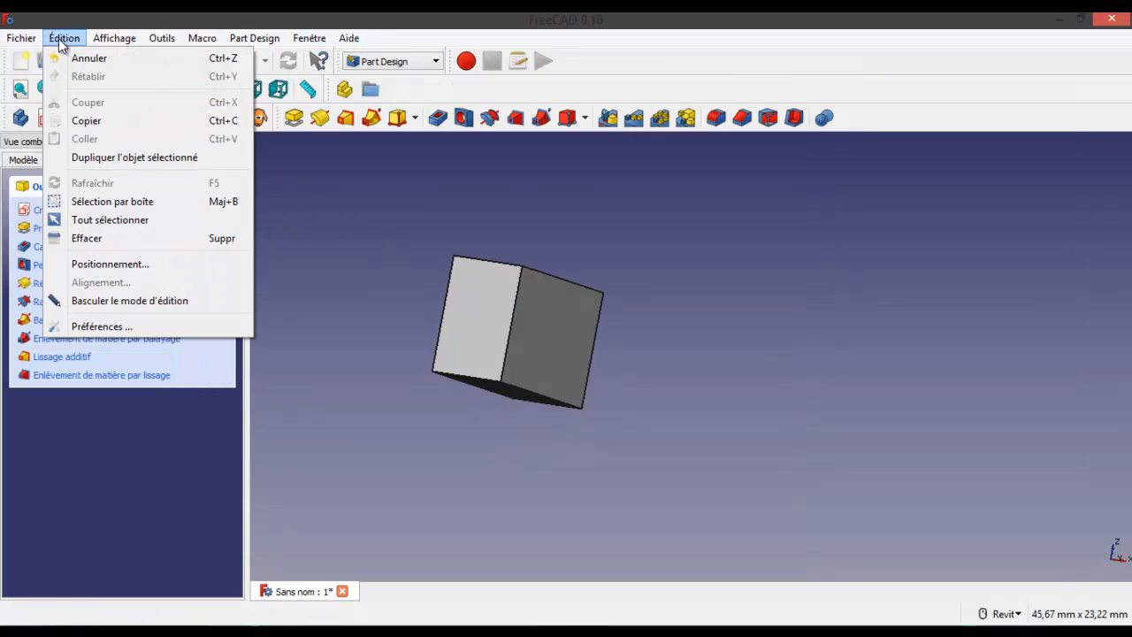
click(101, 329)
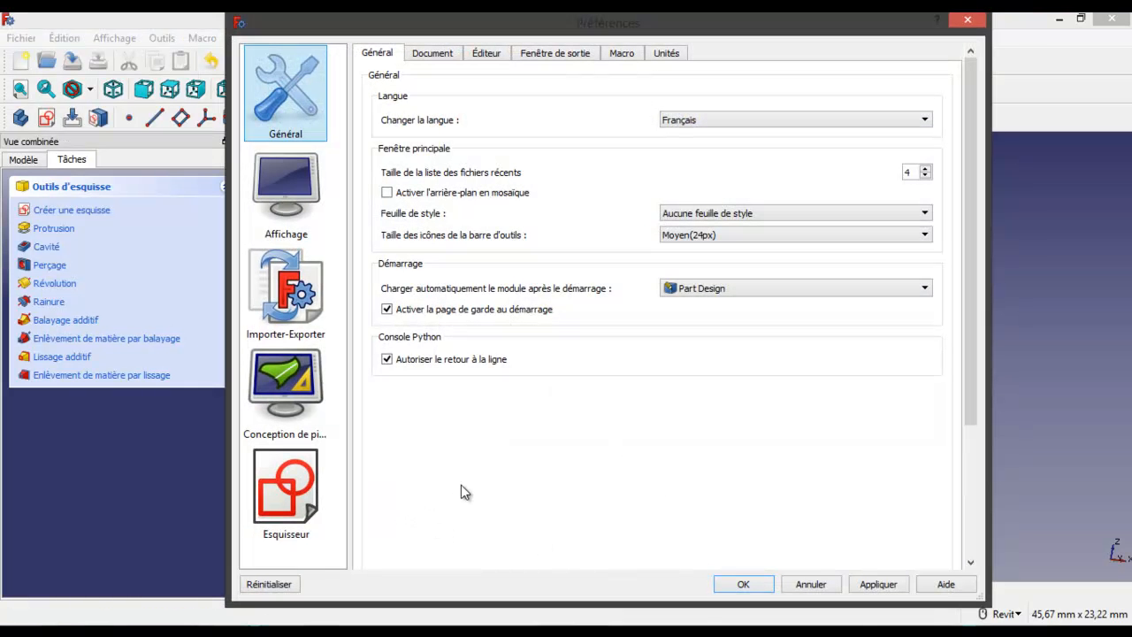
click(443, 55)
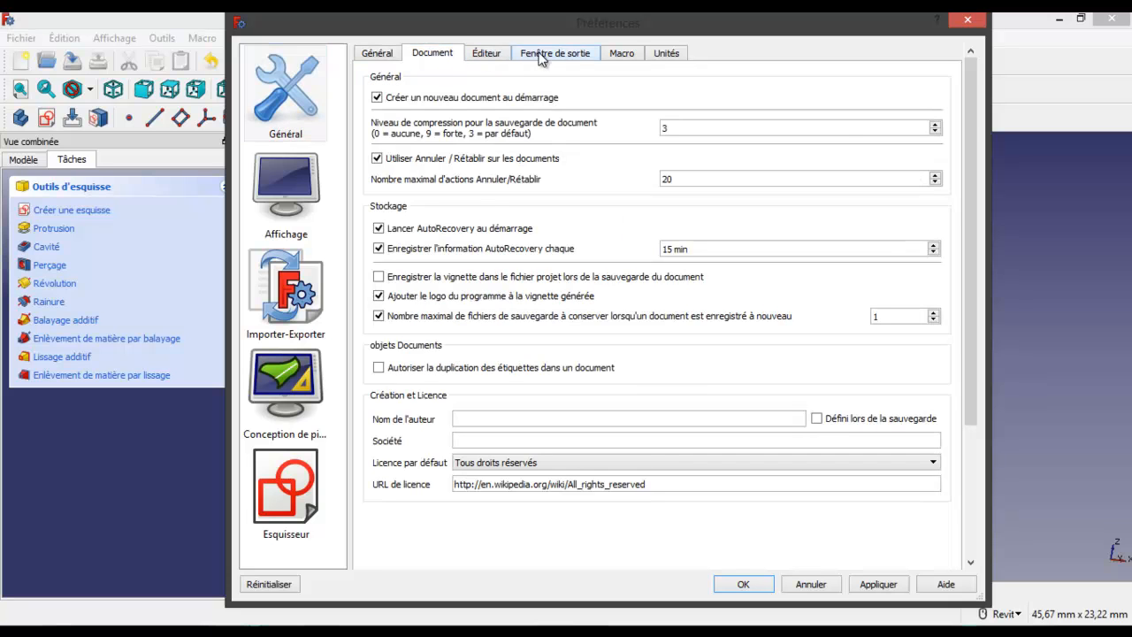
click(276, 200)
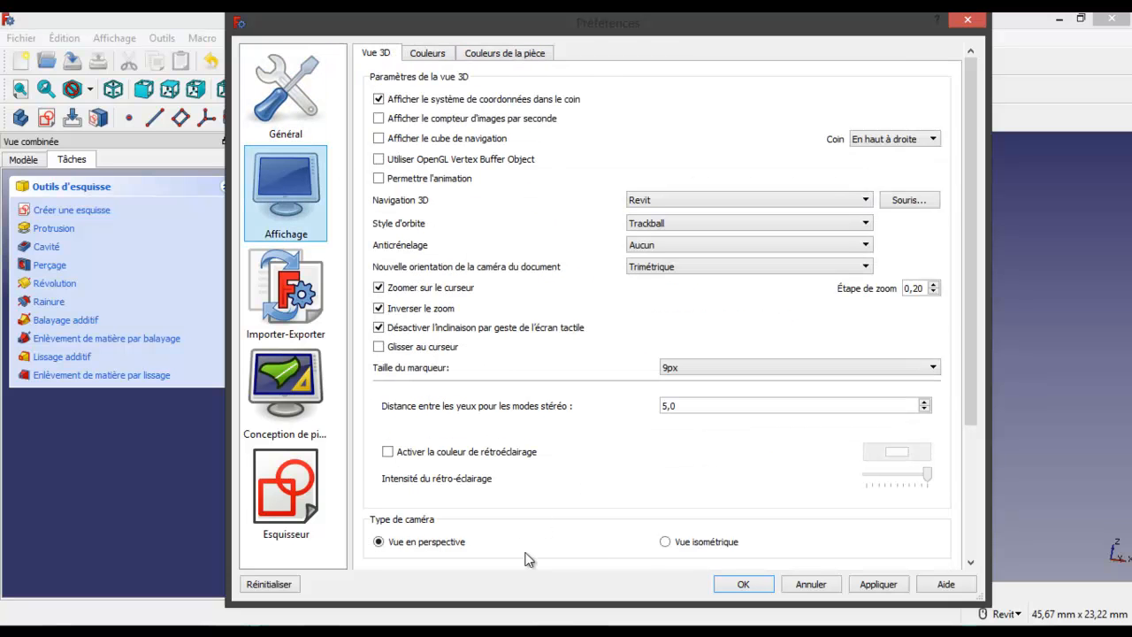
click(666, 543)
click(873, 584)
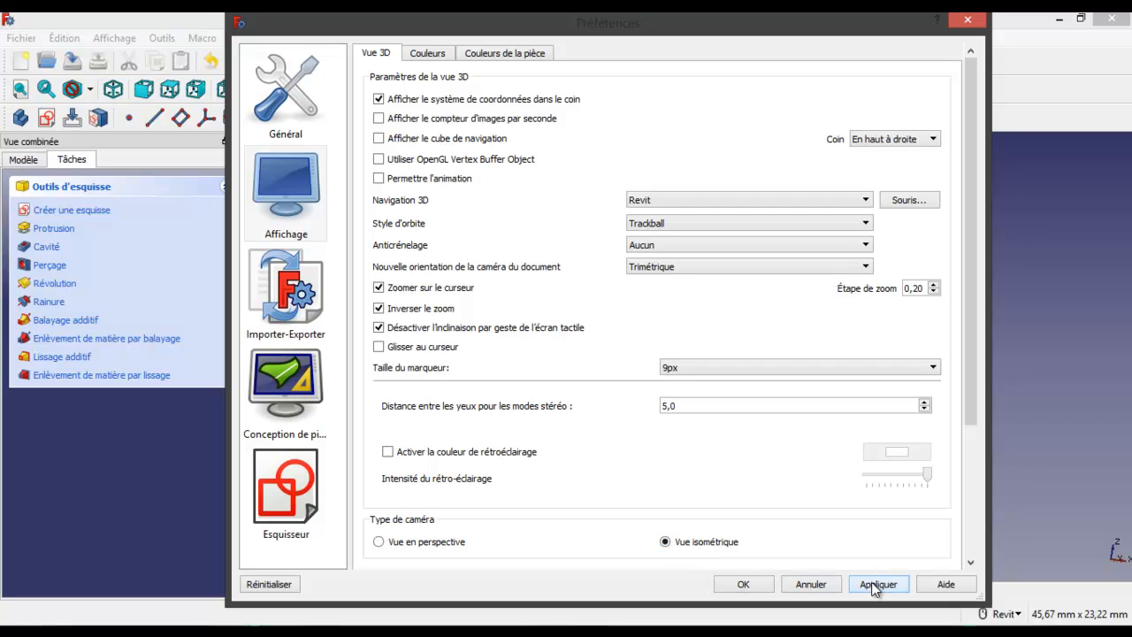
click(745, 585)
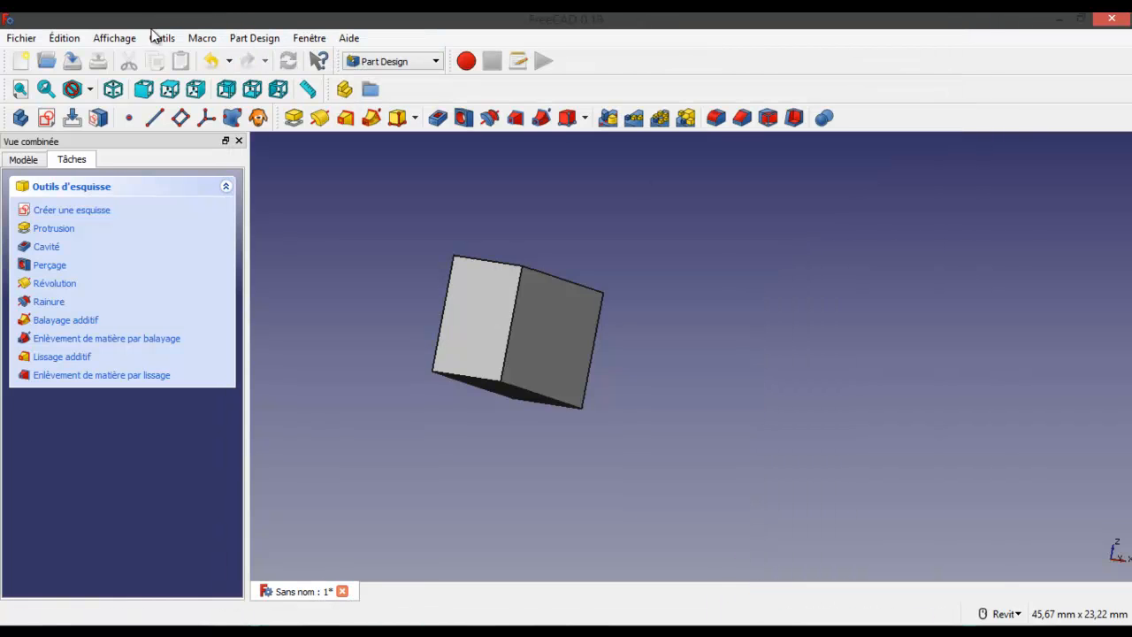
- Switch the 3D view background from a gradient to a simple color in the display color preferences
click(76, 39)
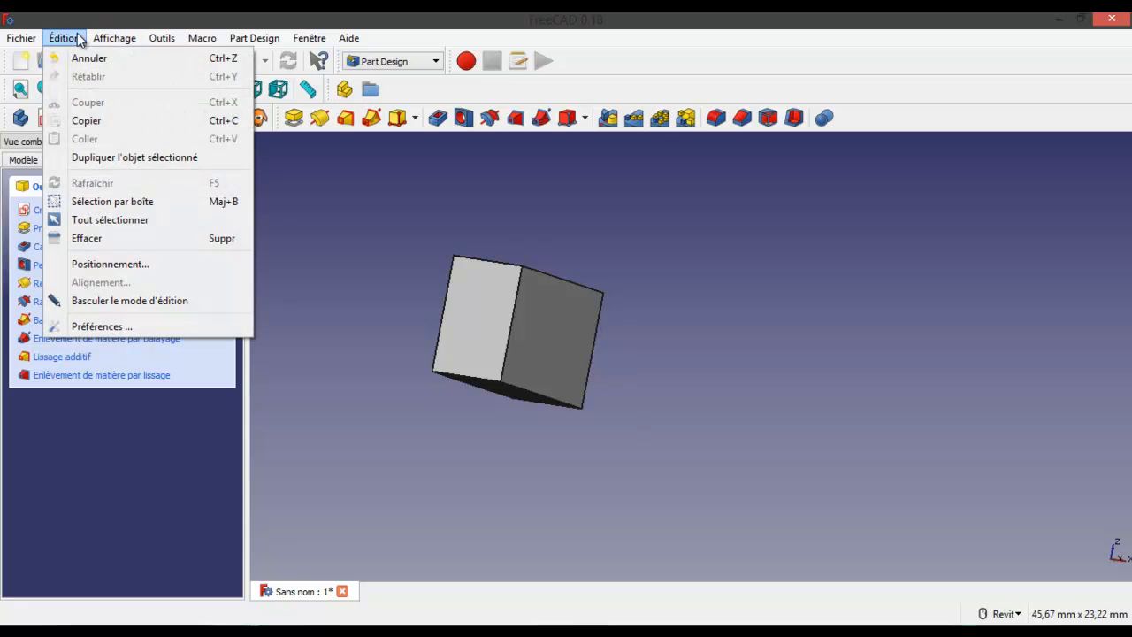
click(93, 330)
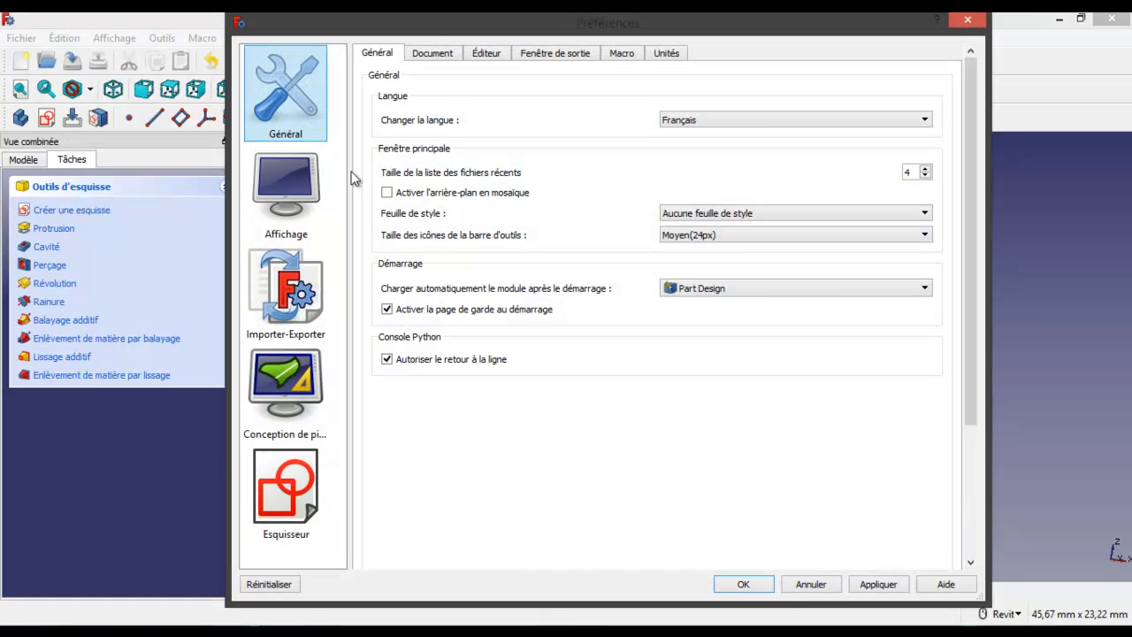
click(317, 171)
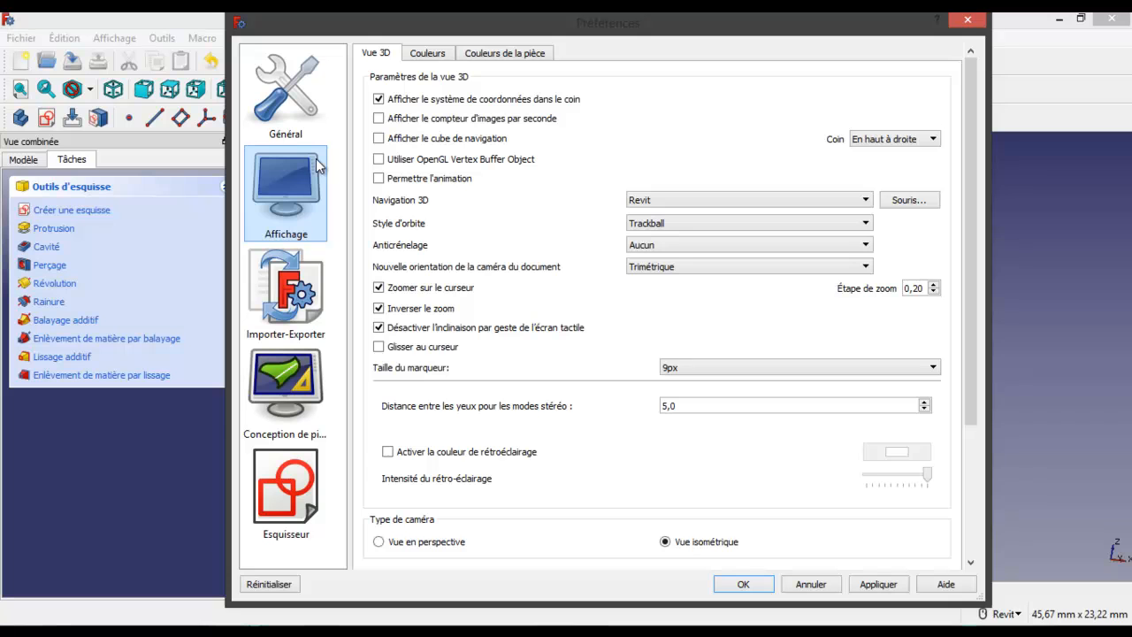
click(447, 53)
drag(575, 29, 343, 35)
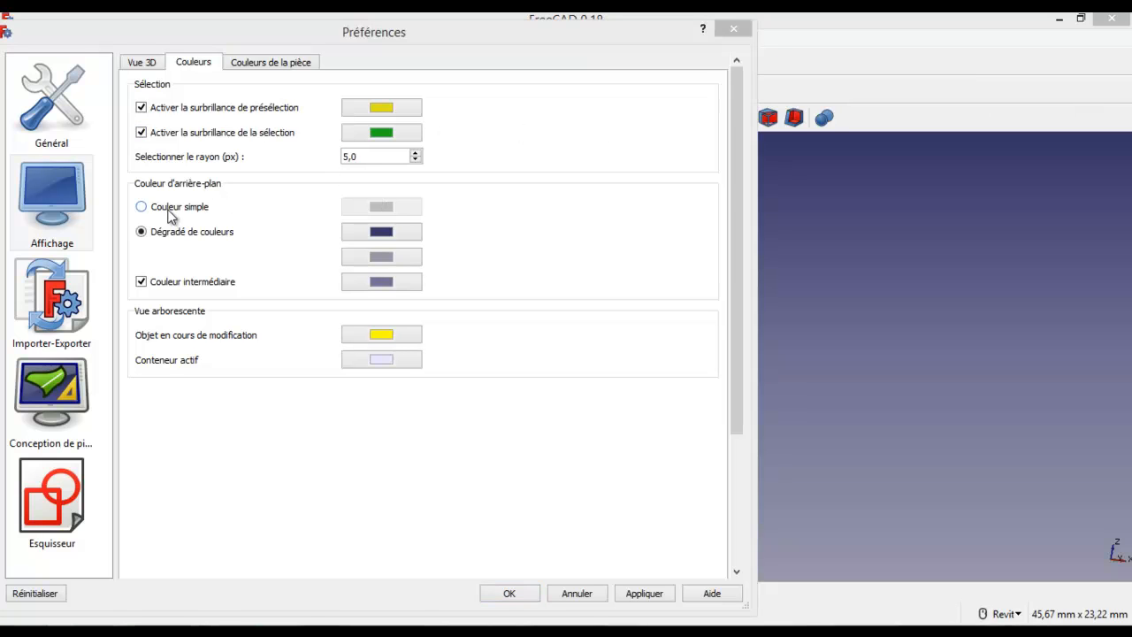
click(142, 207)
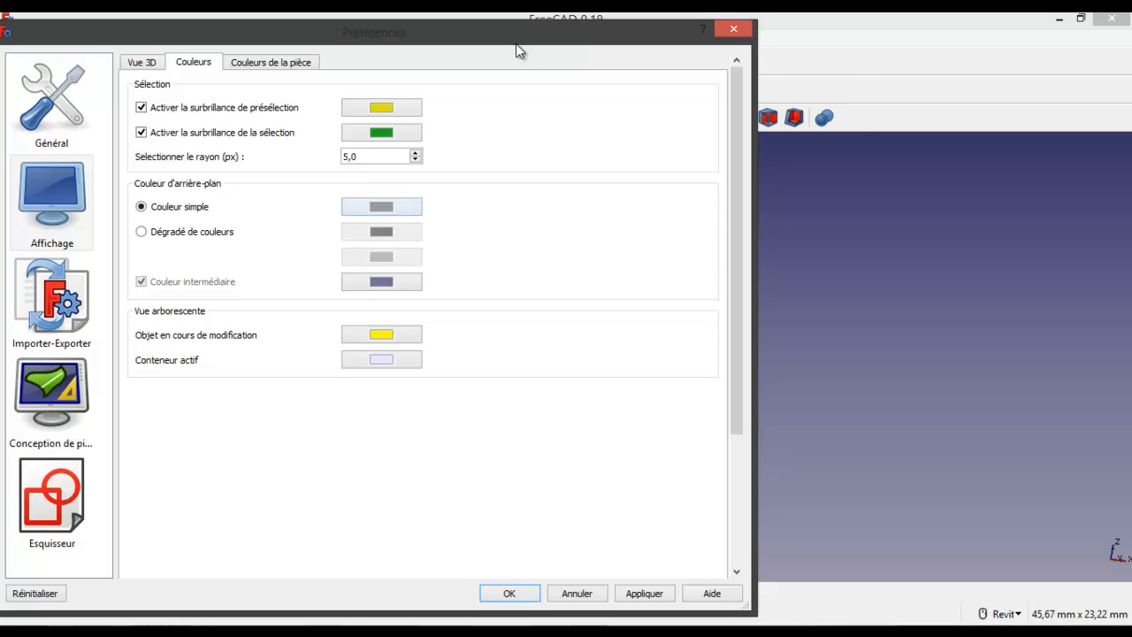
drag(525, 45, 799, 192)
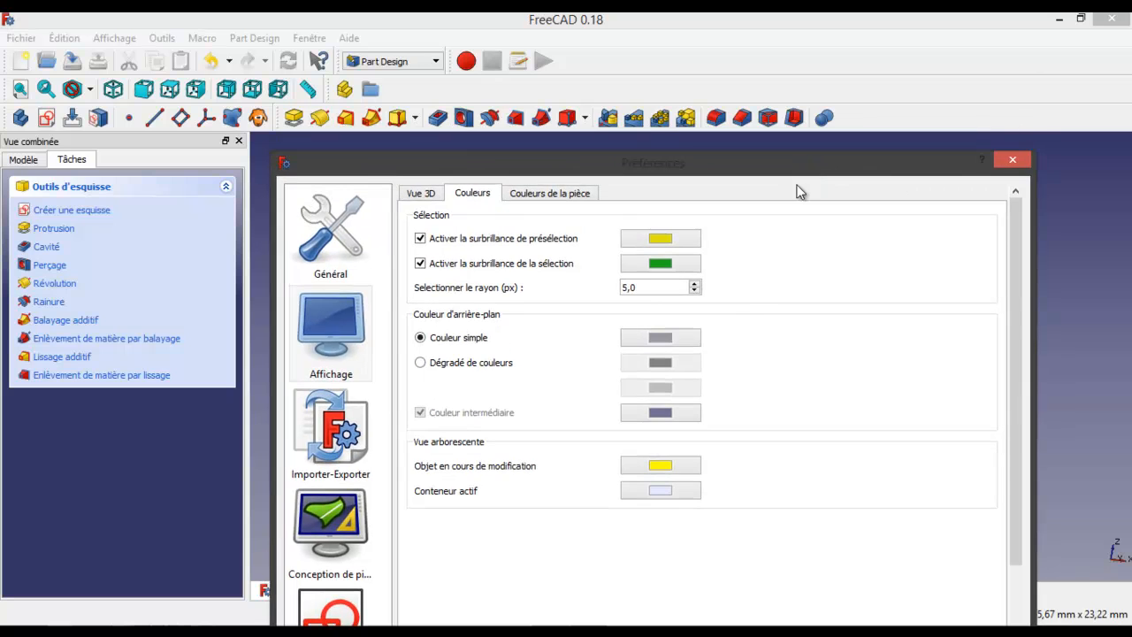
- Set the simple background color to near-black #1c1c1e and apply it
click(665, 338)
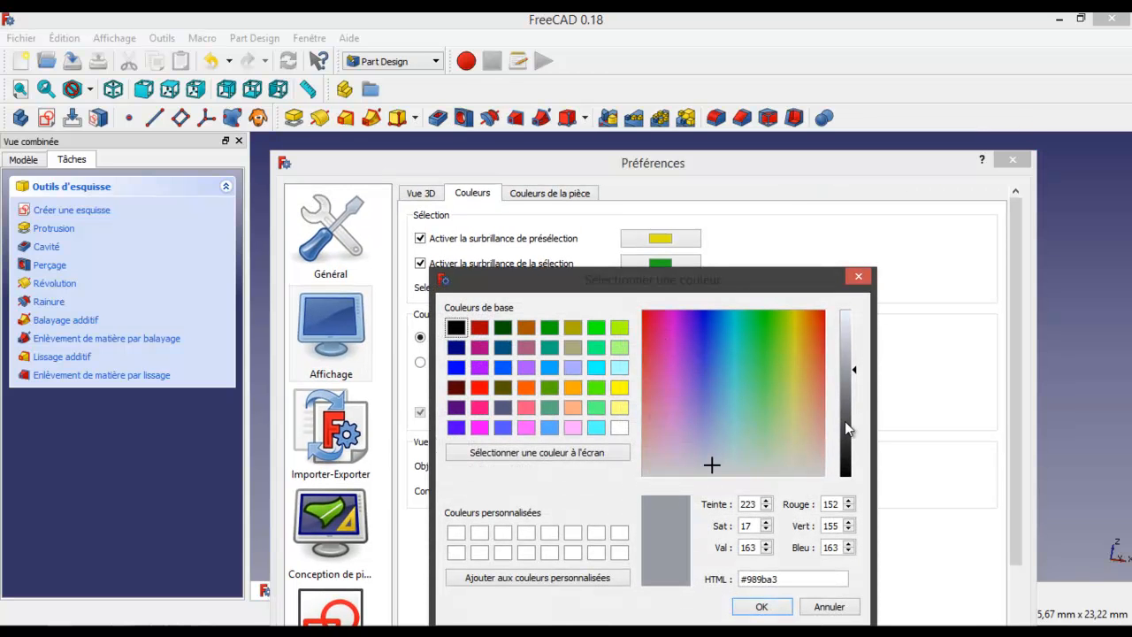
click(849, 464)
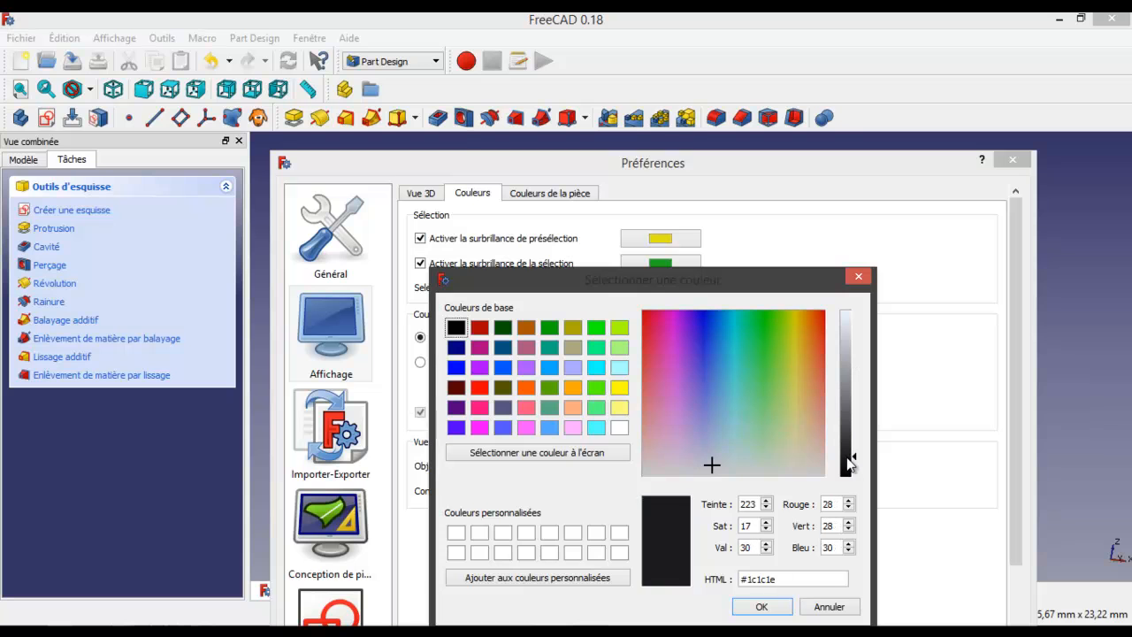
click(762, 607)
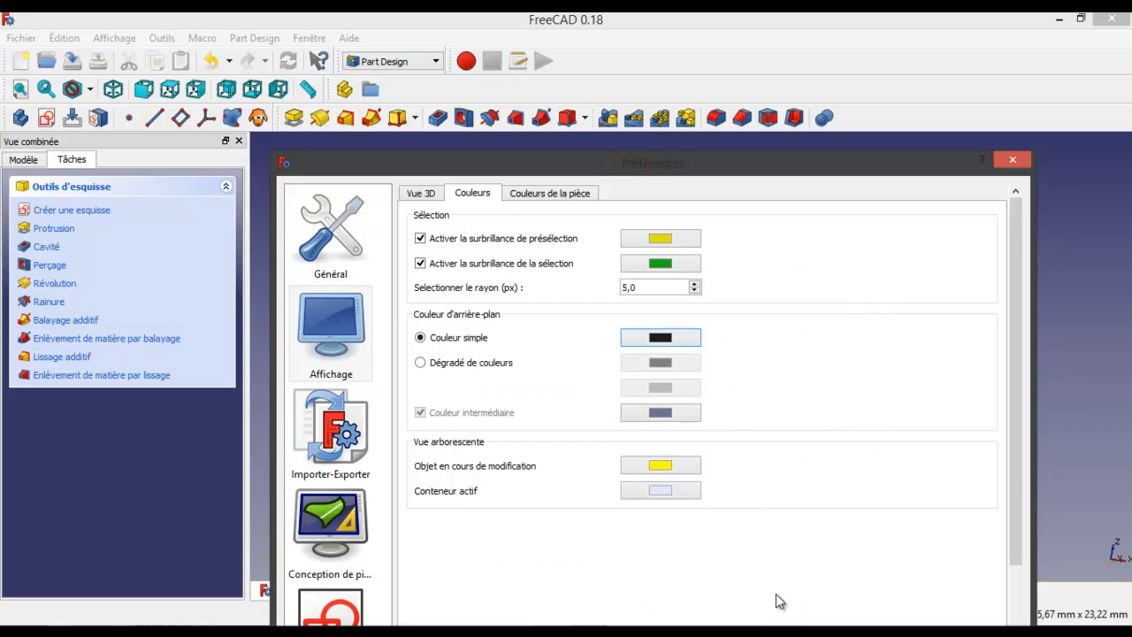
drag(807, 168, 600, 43)
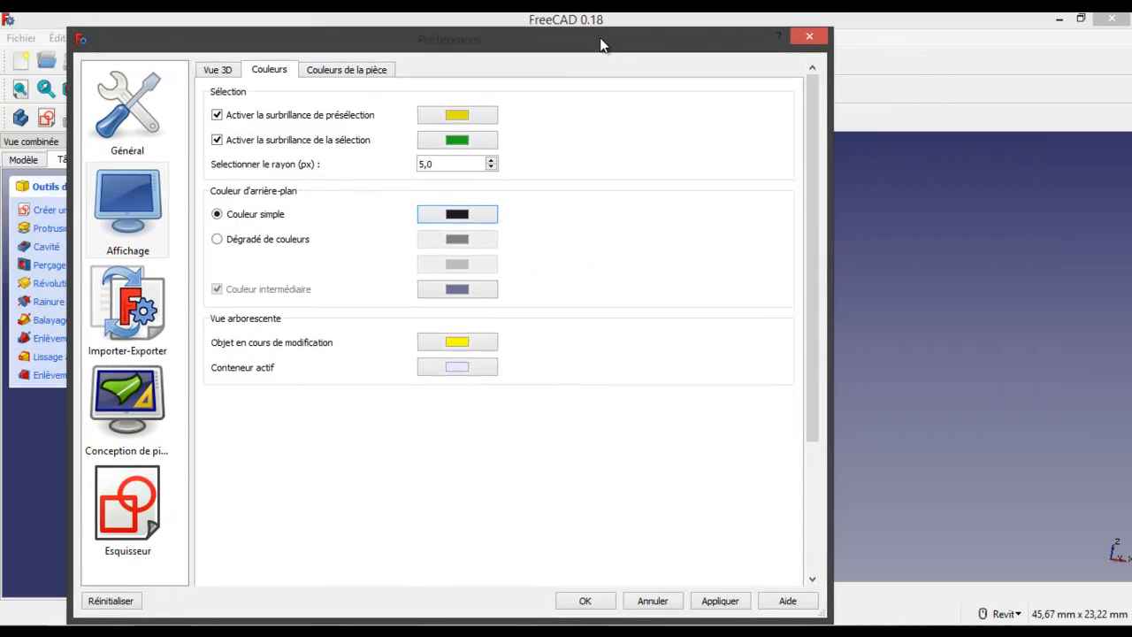
click(731, 603)
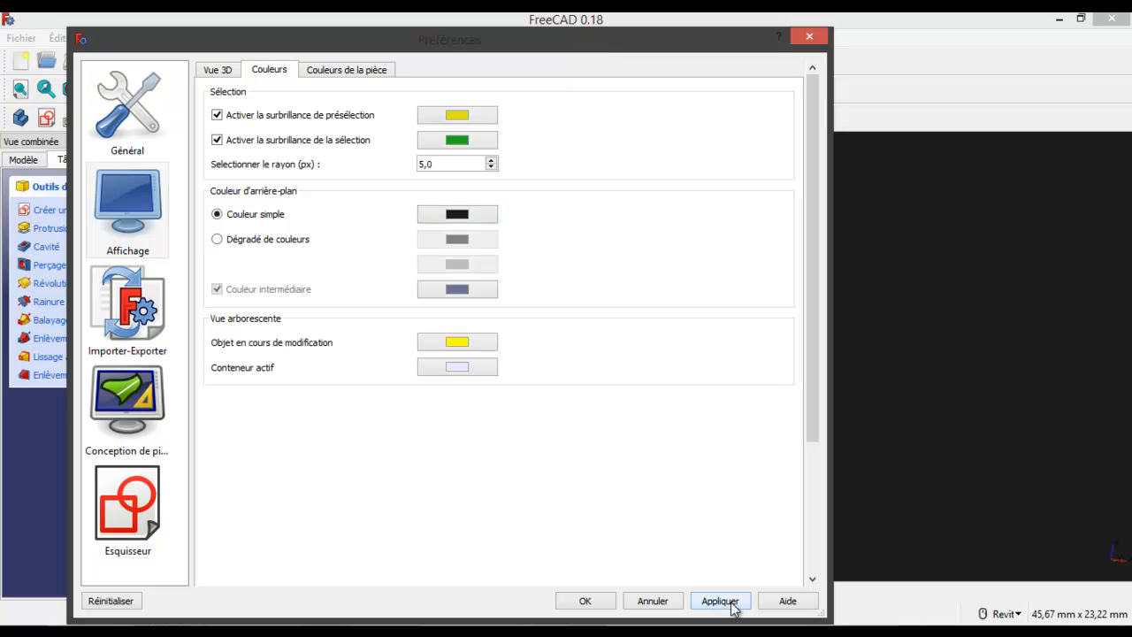
- Change the simple background color to medium gray #76767e and apply it
drag(632, 42, 777, 80)
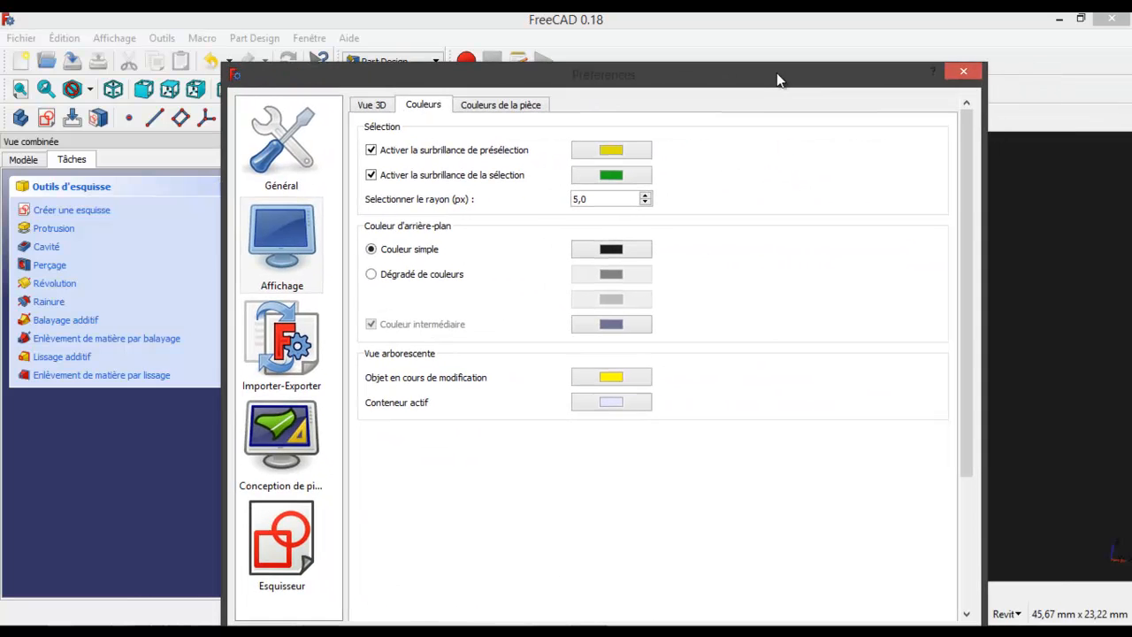
click(610, 252)
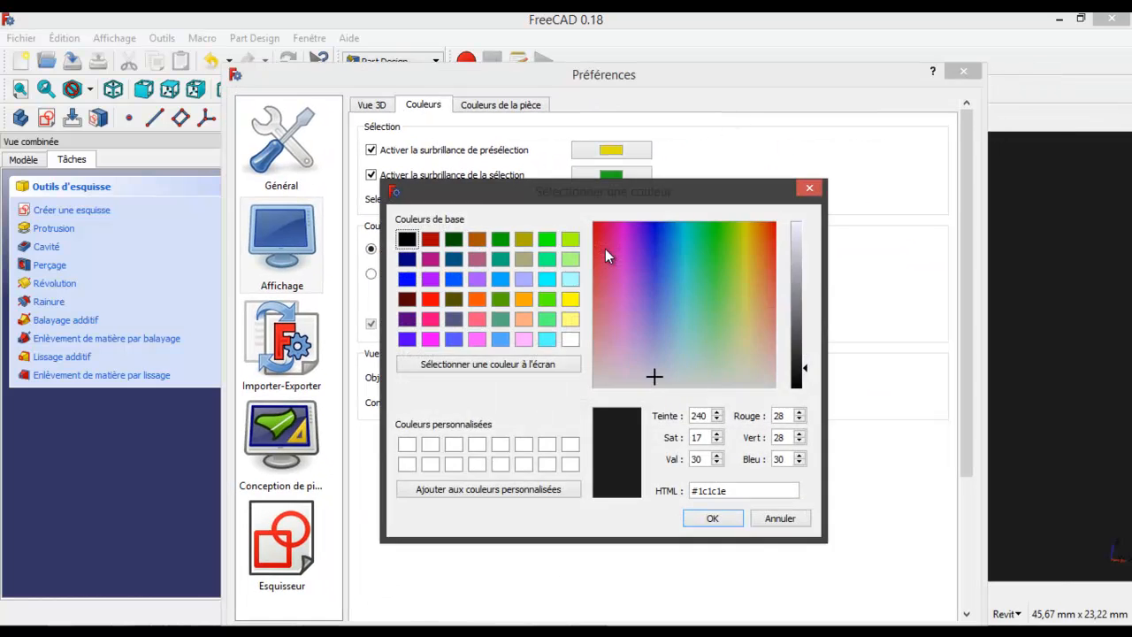
click(796, 287)
drag(799, 288, 798, 310)
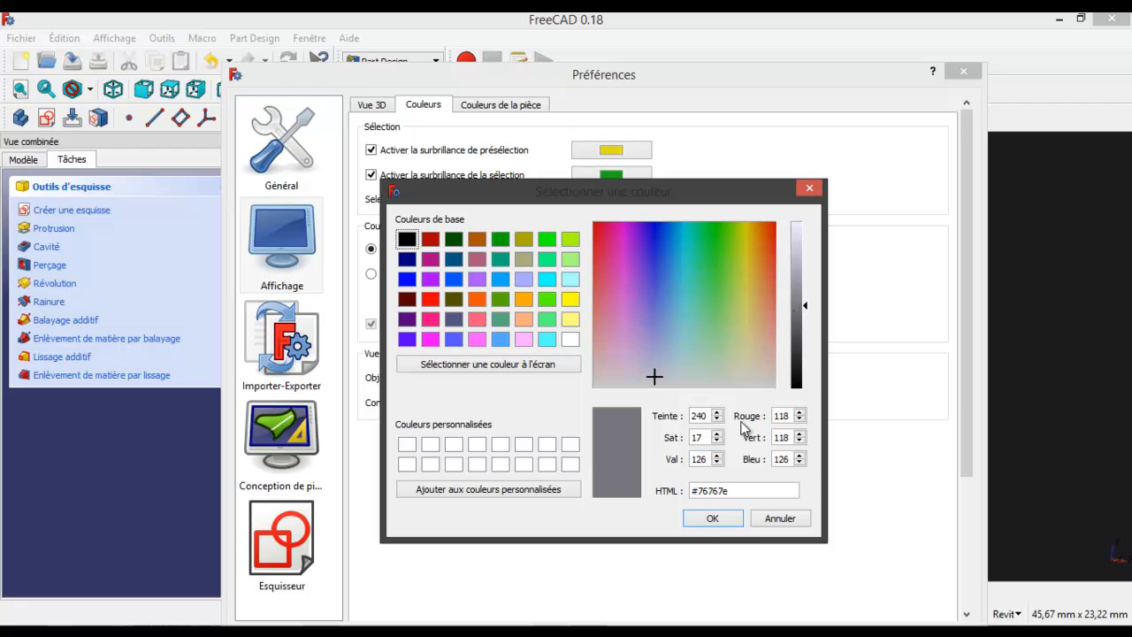
click(709, 520)
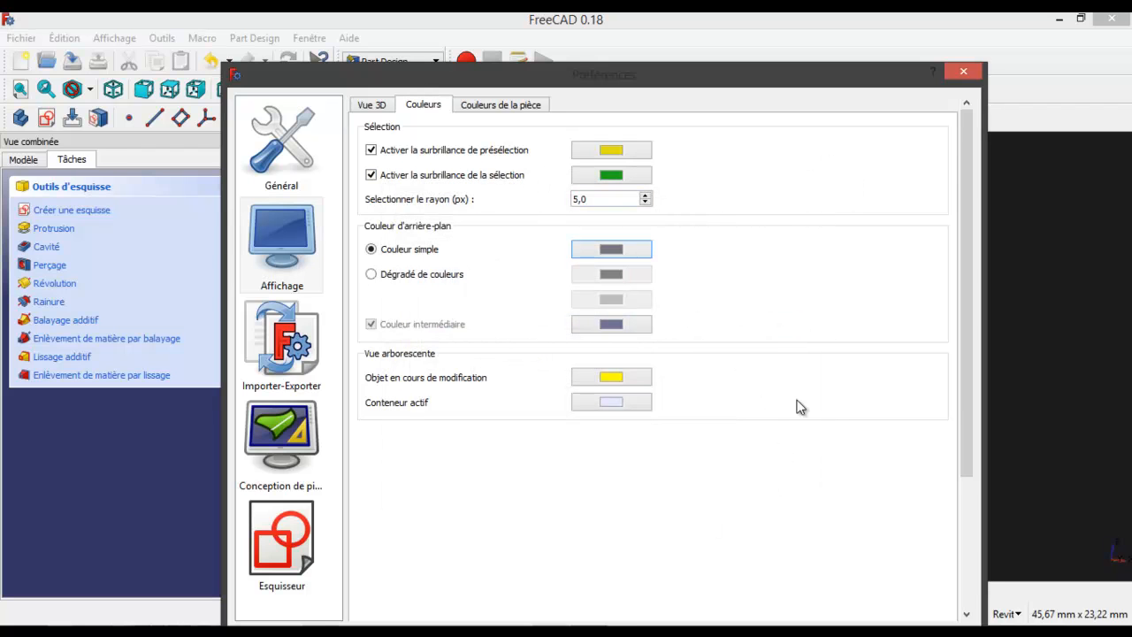
drag(743, 88, 688, 38)
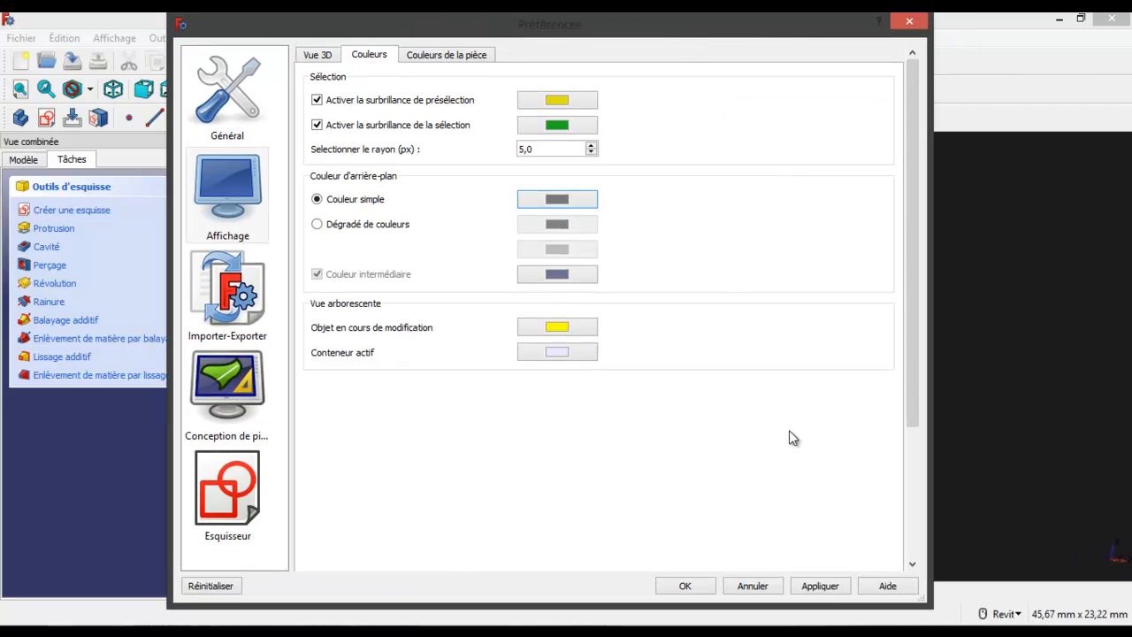
click(821, 586)
- Switch the 3D view background to a color gradient and apply it
drag(792, 19, 904, 76)
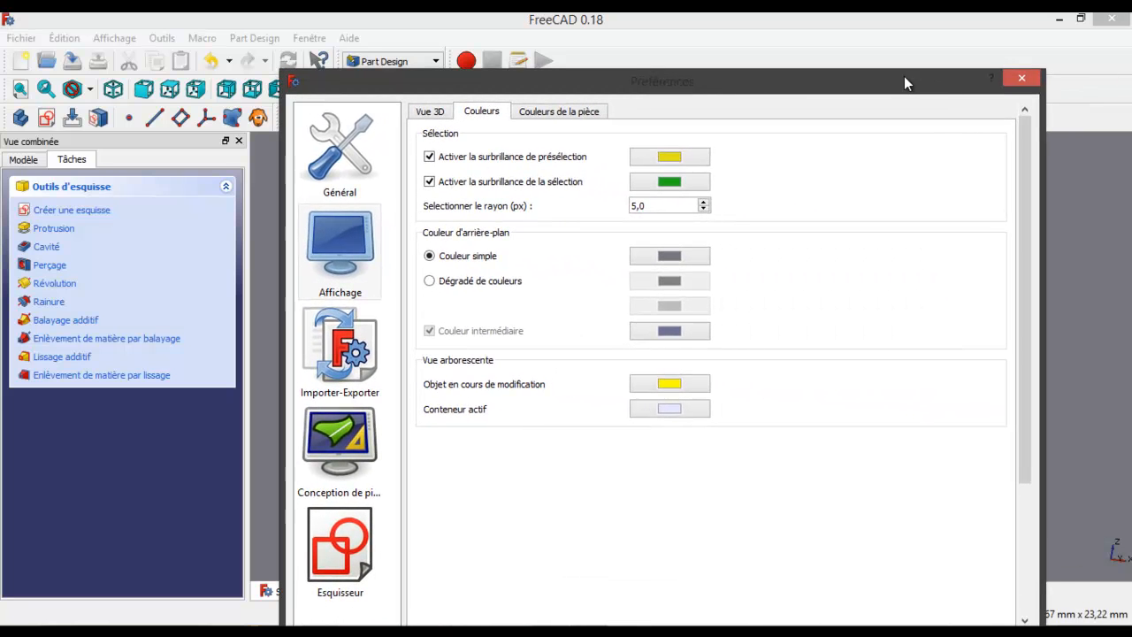
click(430, 282)
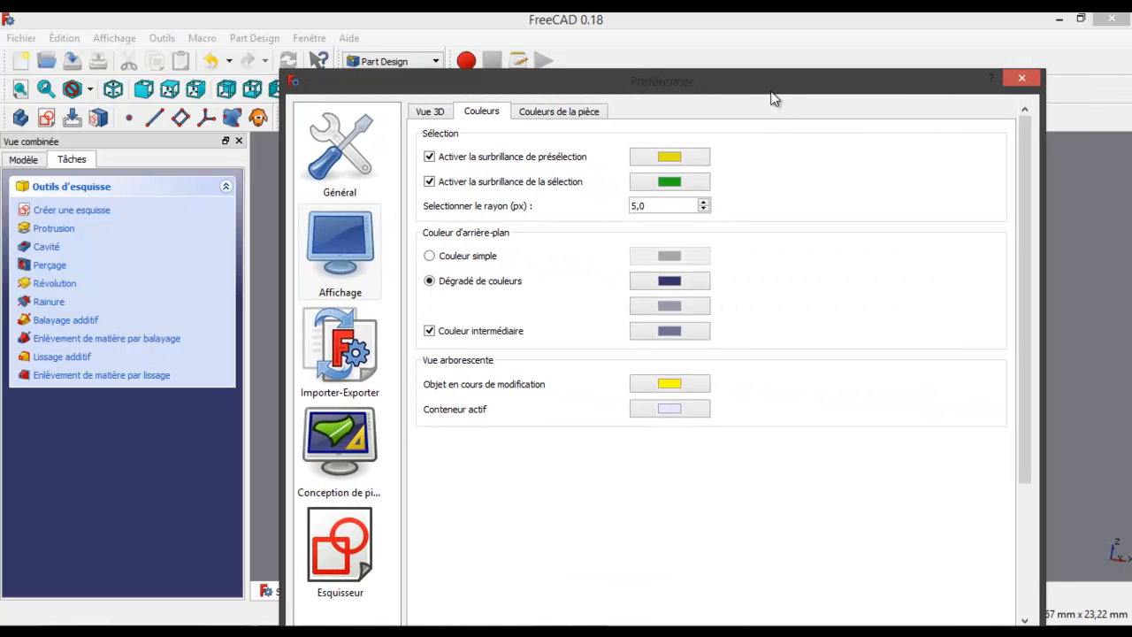
drag(766, 87, 1131, 79)
click(929, 590)
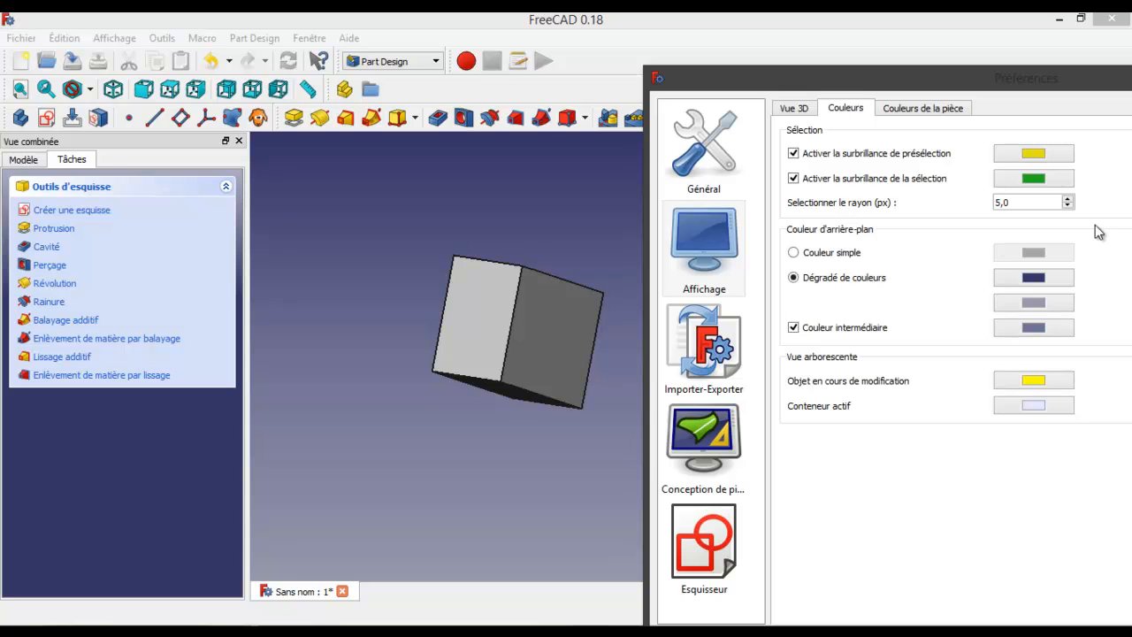
- Set the background gradient's first color to dark gray #383838 and its second color to light gray #aaaaaa
click(1033, 278)
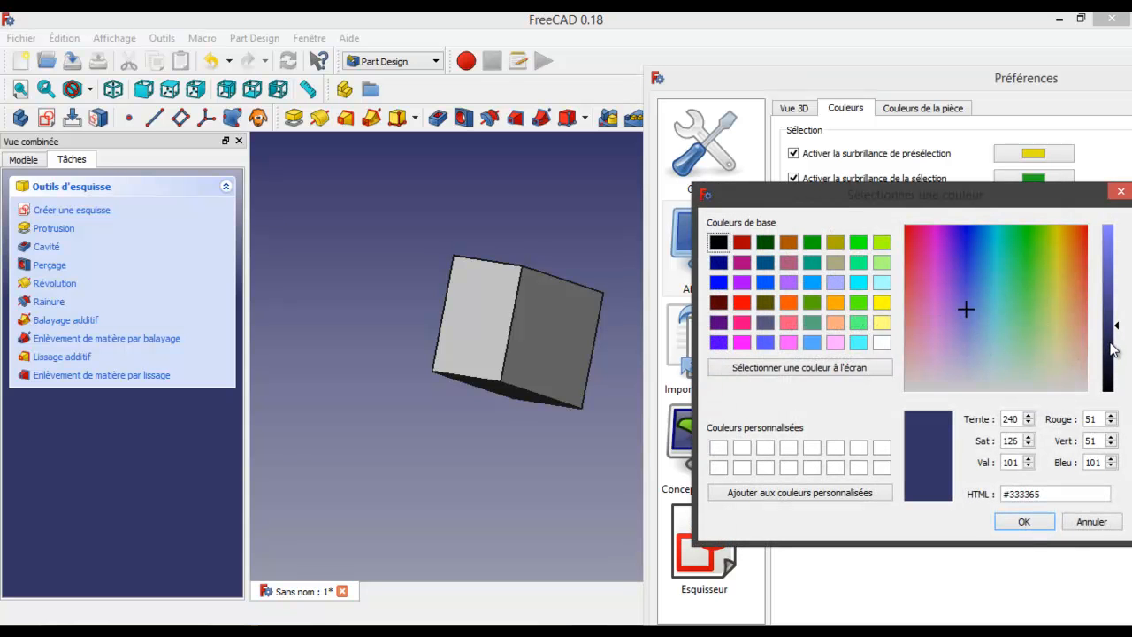
drag(967, 308, 976, 390)
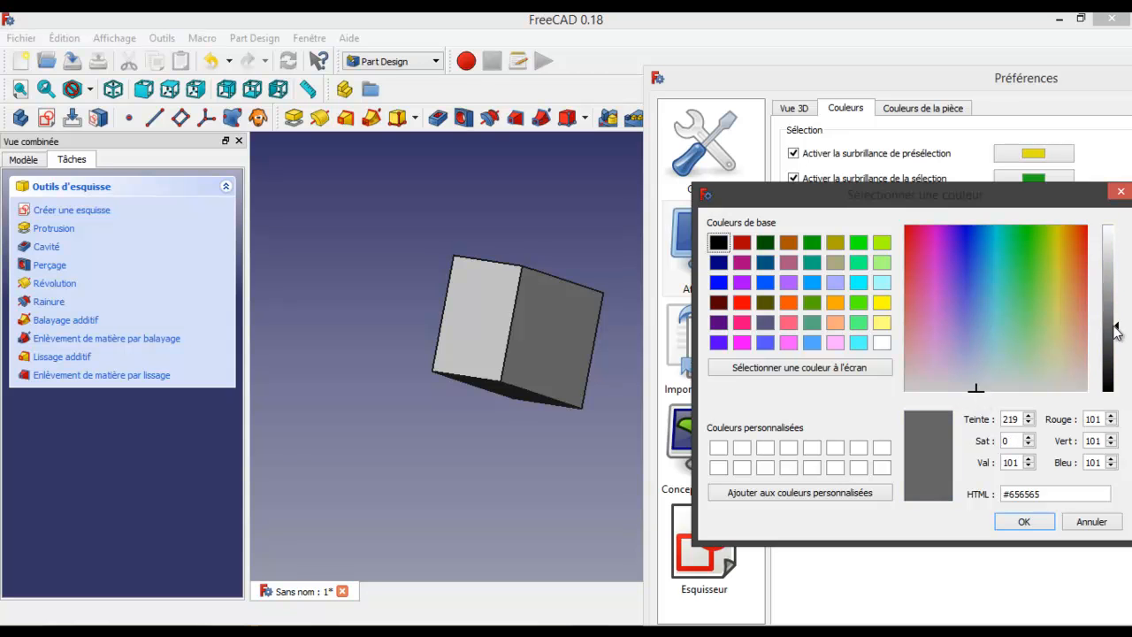
drag(1119, 330, 1118, 356)
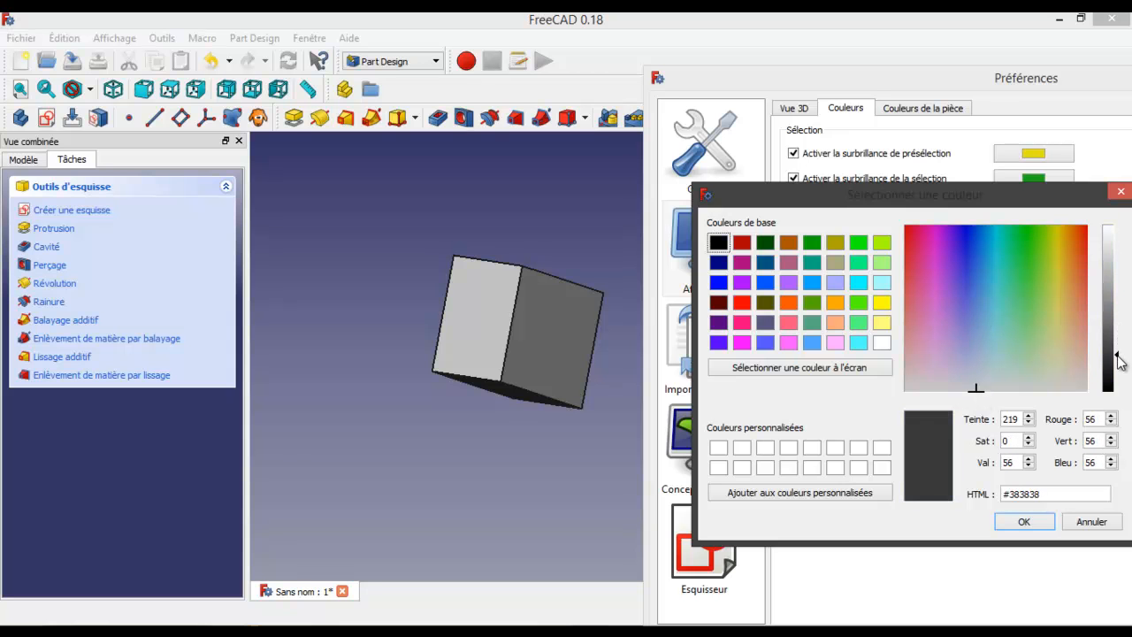
click(1023, 522)
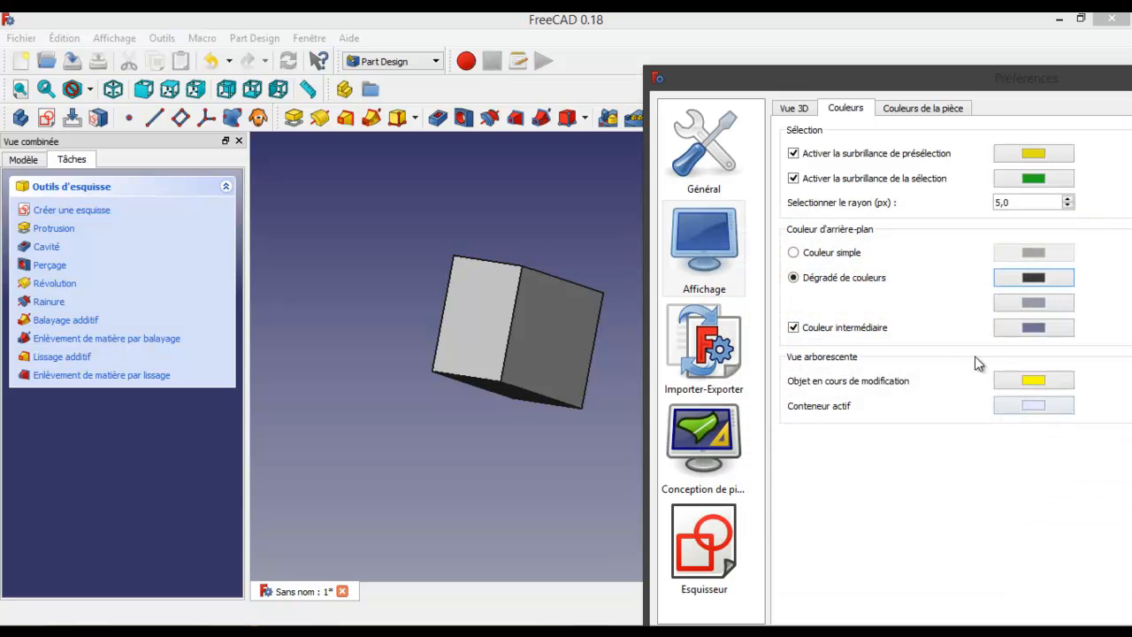
click(1030, 301)
drag(982, 374, 970, 398)
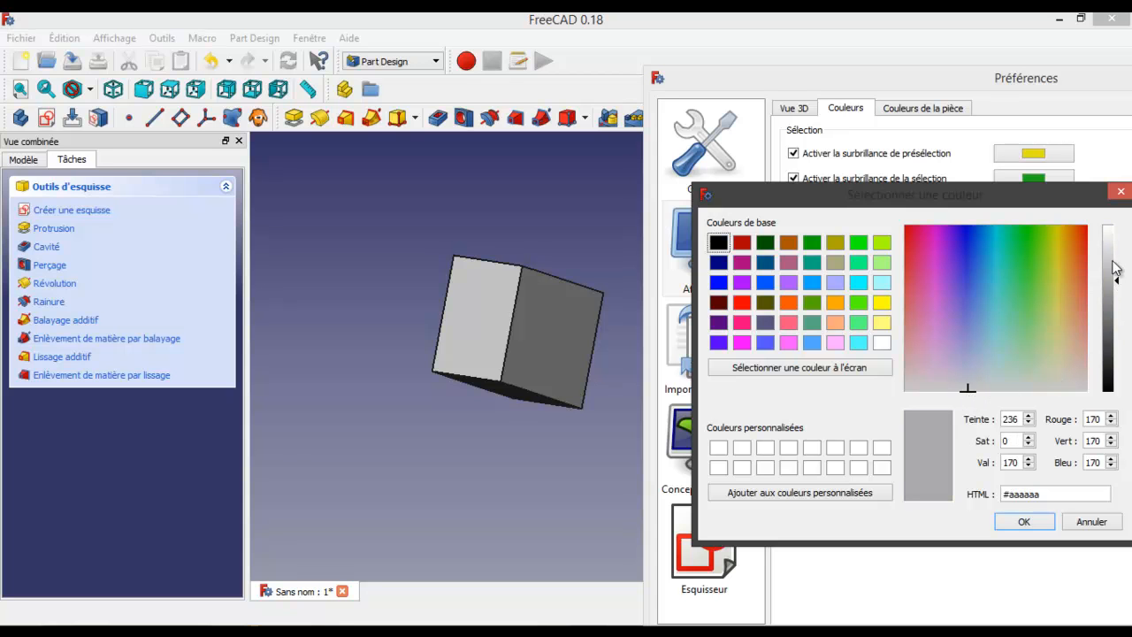
click(1026, 521)
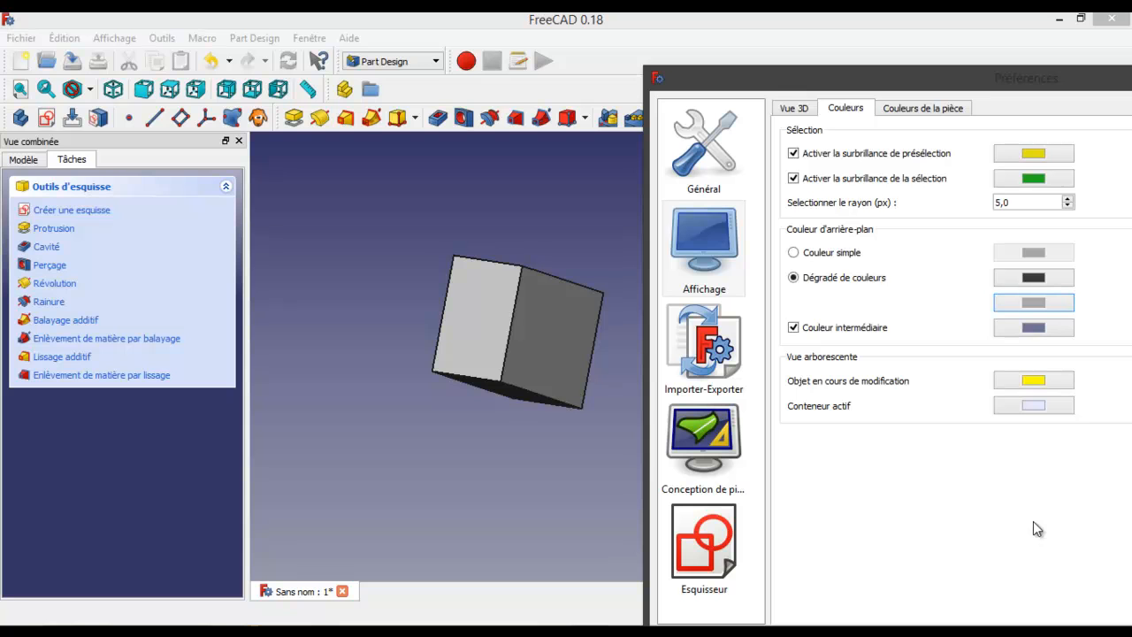
- Apply the gray gradient, then disable its intermediate color and apply that as well
drag(978, 76, 500, 42)
drag(867, 332, 573, 316)
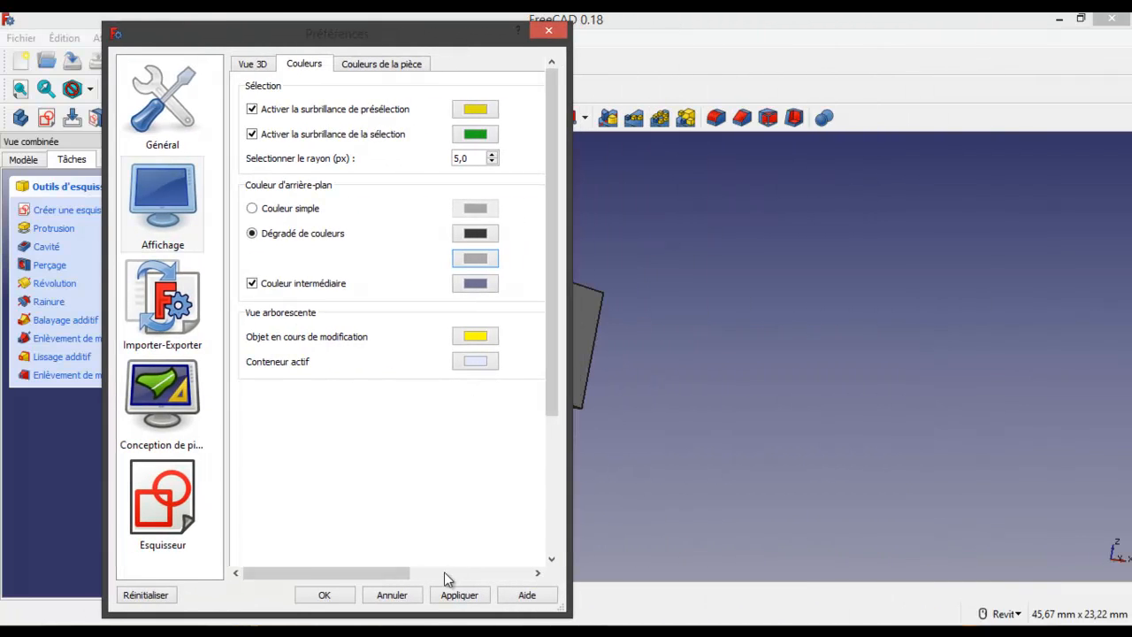
click(459, 596)
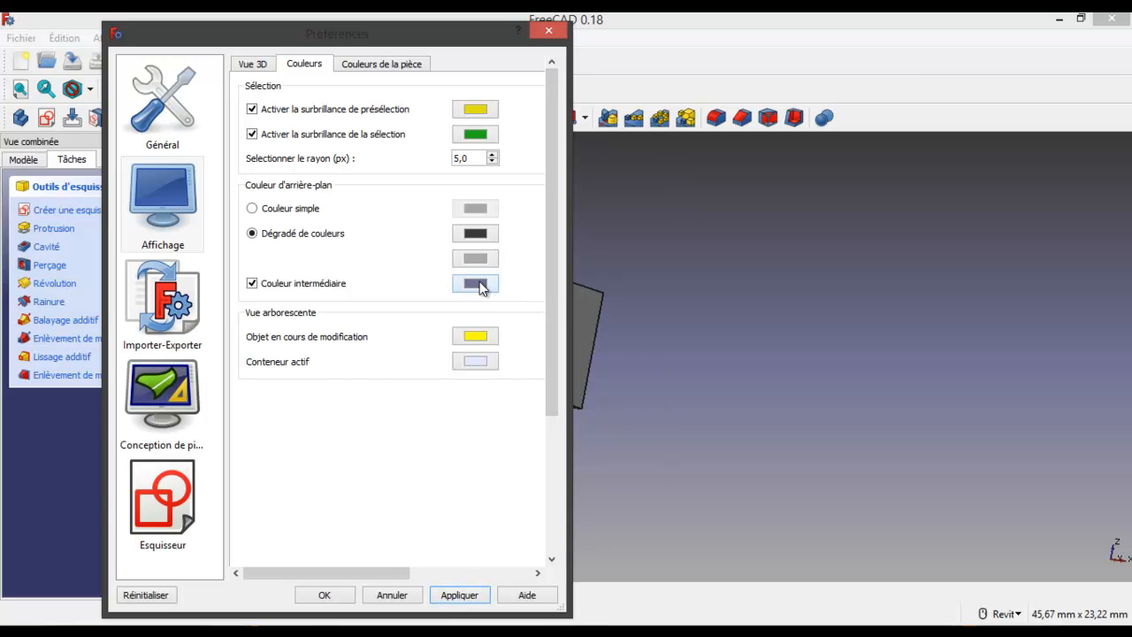
click(254, 284)
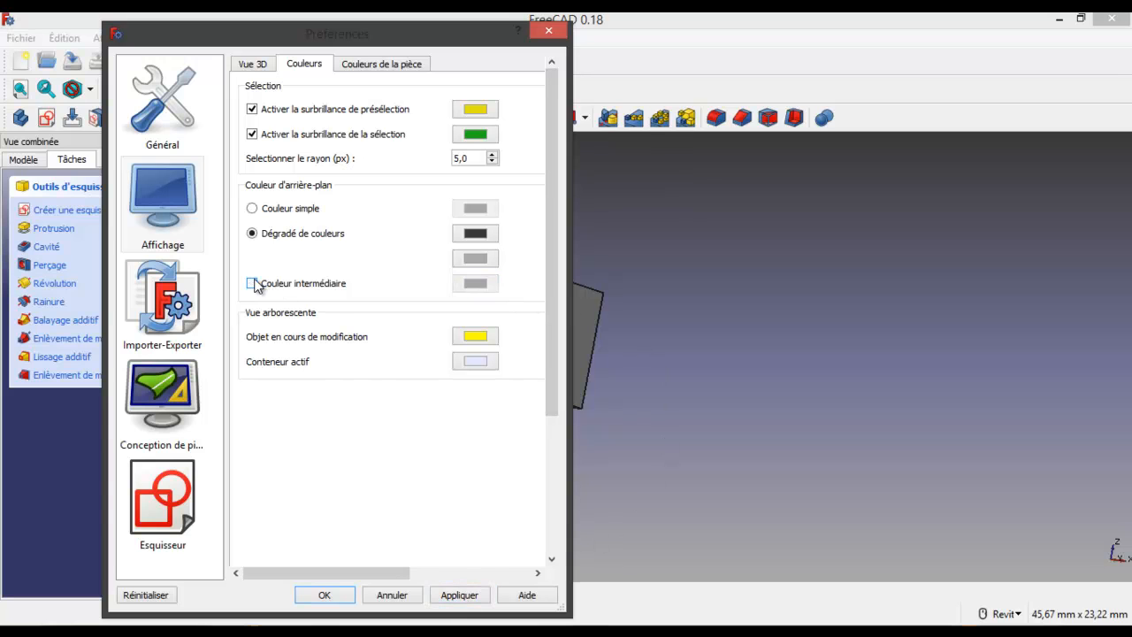
click(462, 597)
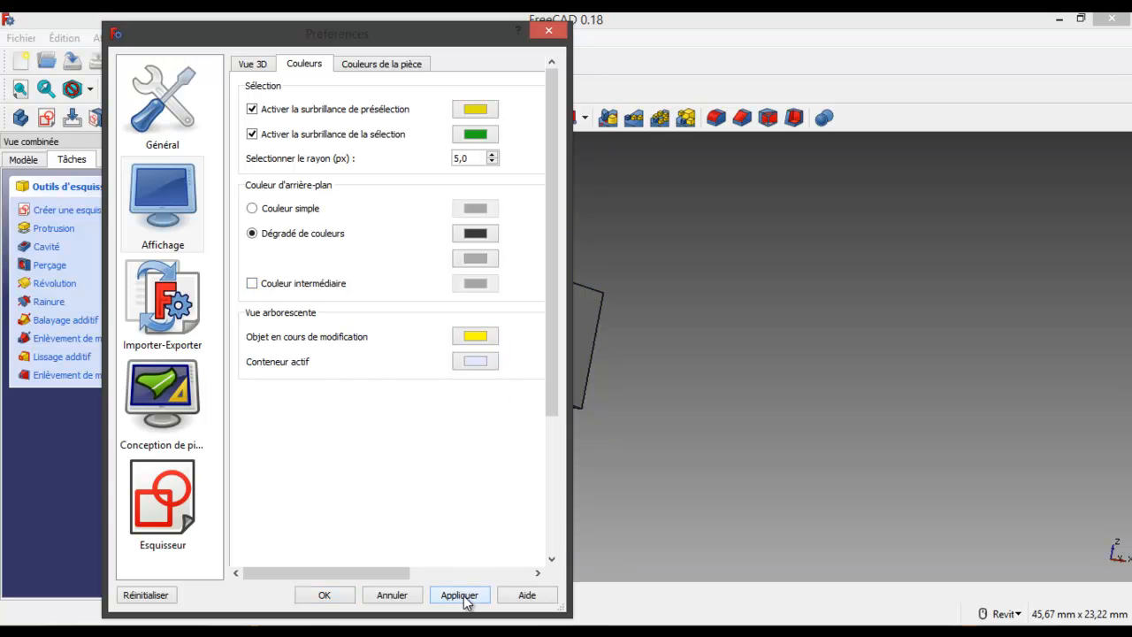
- Enable the gradient's intermediate color, set it to black and apply it
click(253, 285)
click(484, 286)
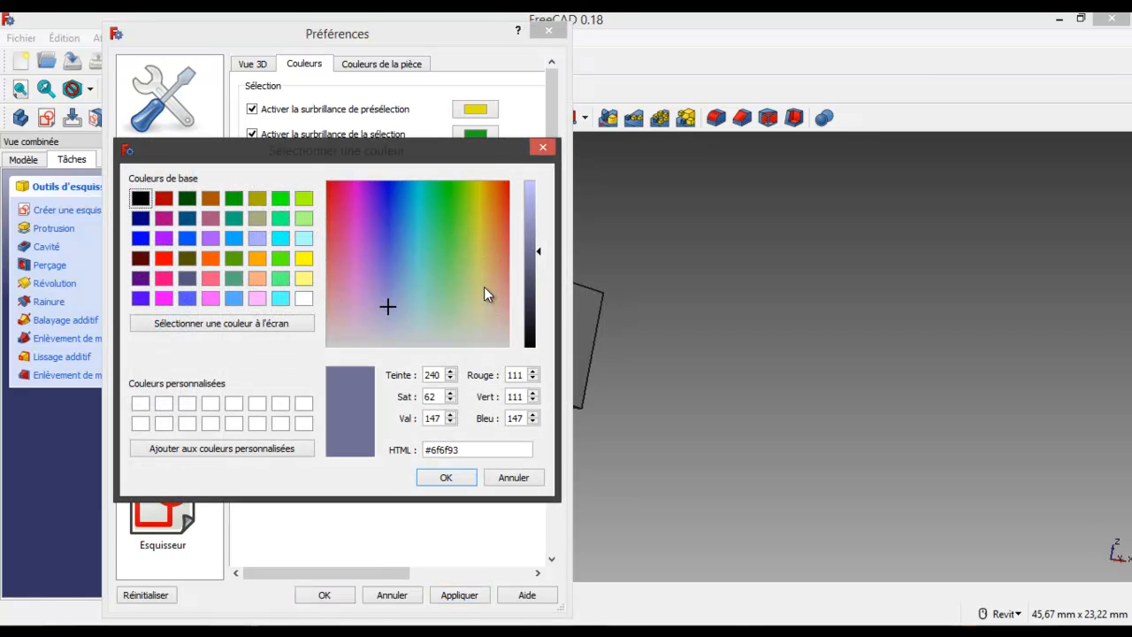
click(140, 198)
click(459, 477)
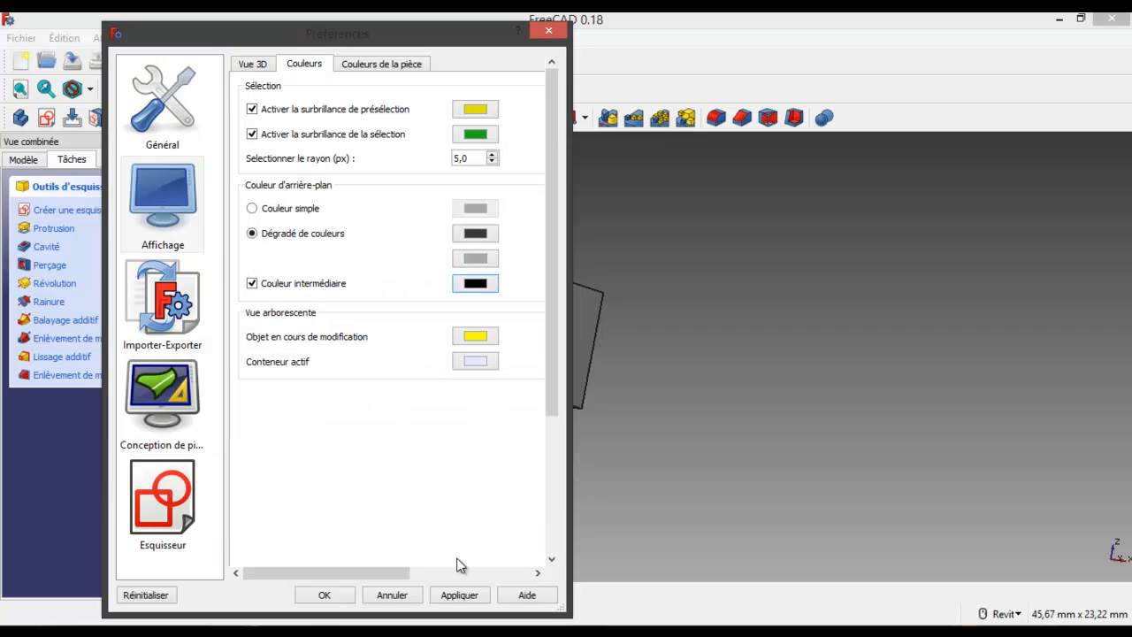
click(461, 597)
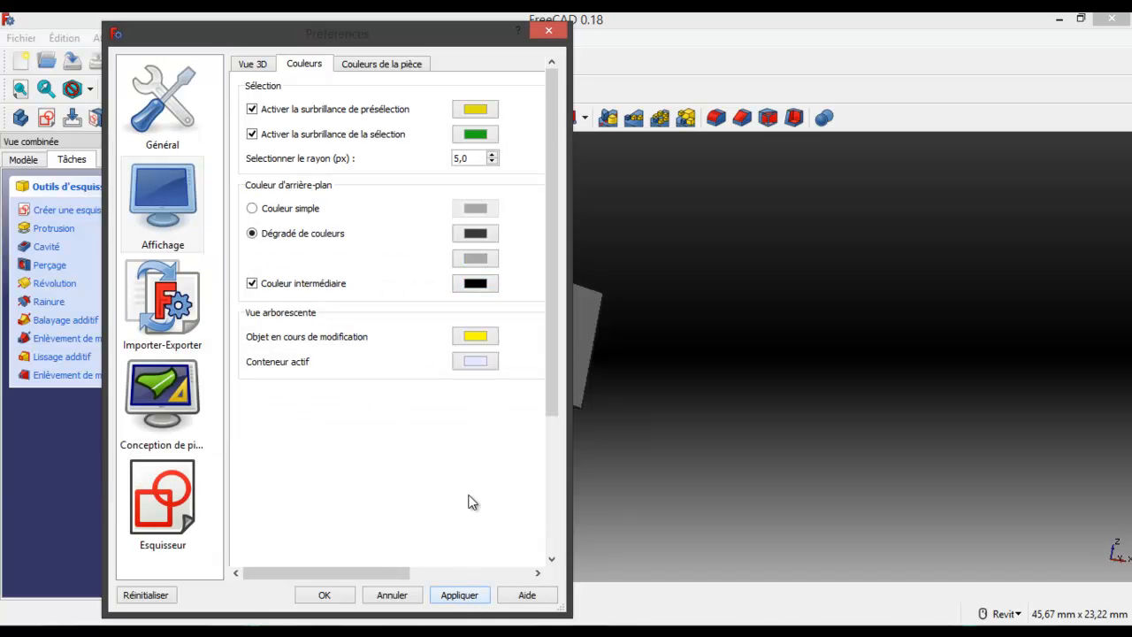
- Disable the gradient's intermediate color, switch the background to the simple color, and apply both changes
click(253, 284)
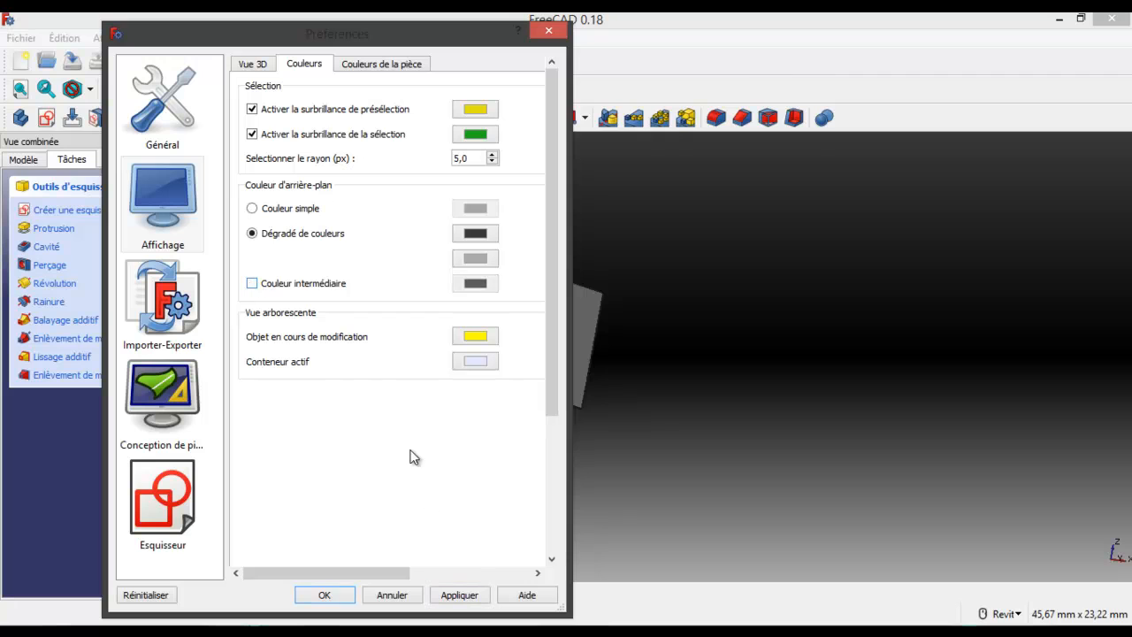
click(460, 596)
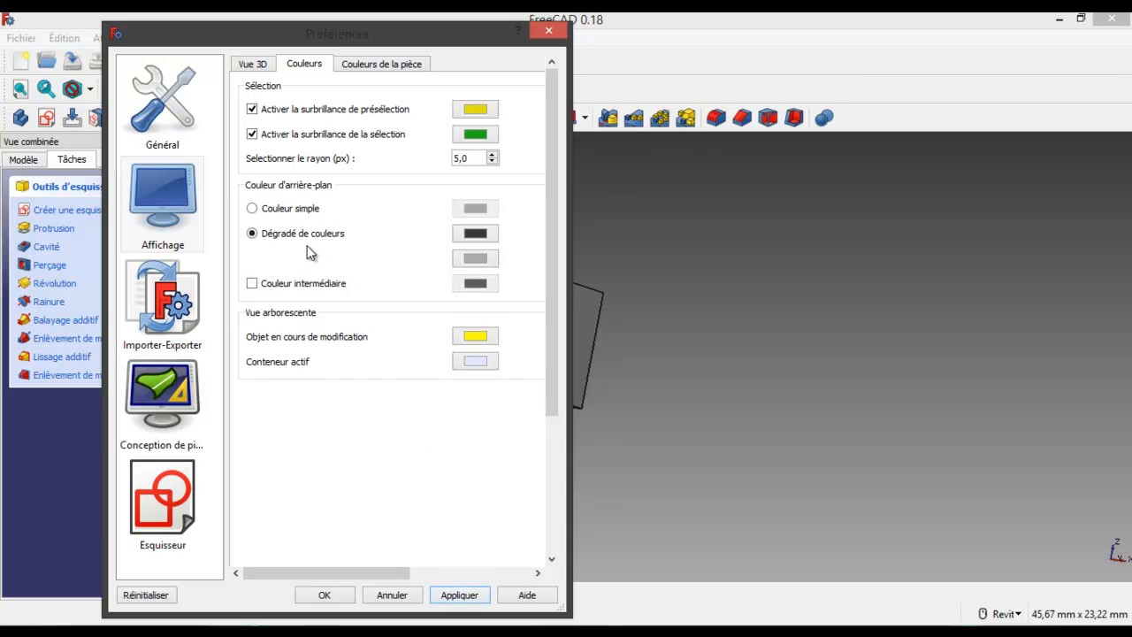
click(252, 209)
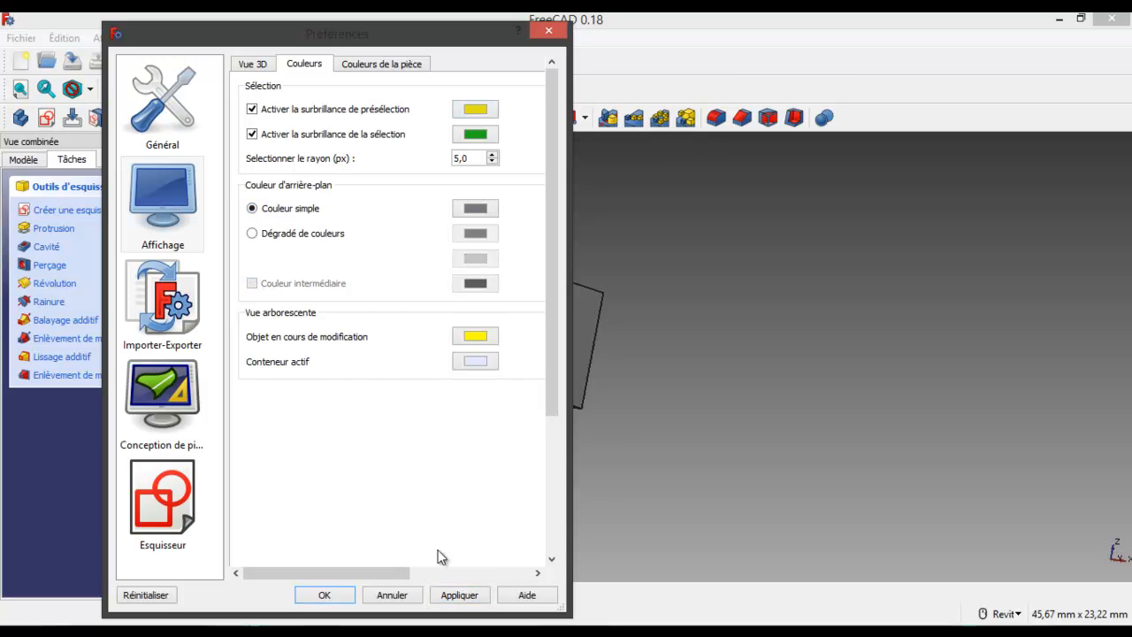
click(460, 595)
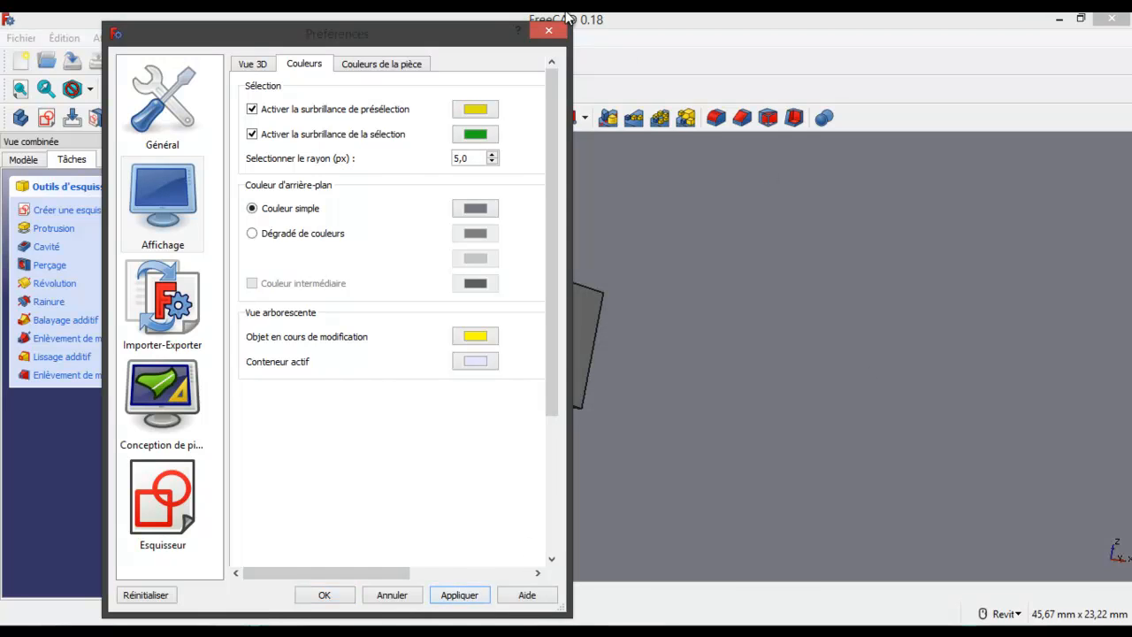
- Look through the part color, import-export and Part Design preferences, including the shape view tessellation settings
click(548, 31)
drag(1131, 137, 944, 46)
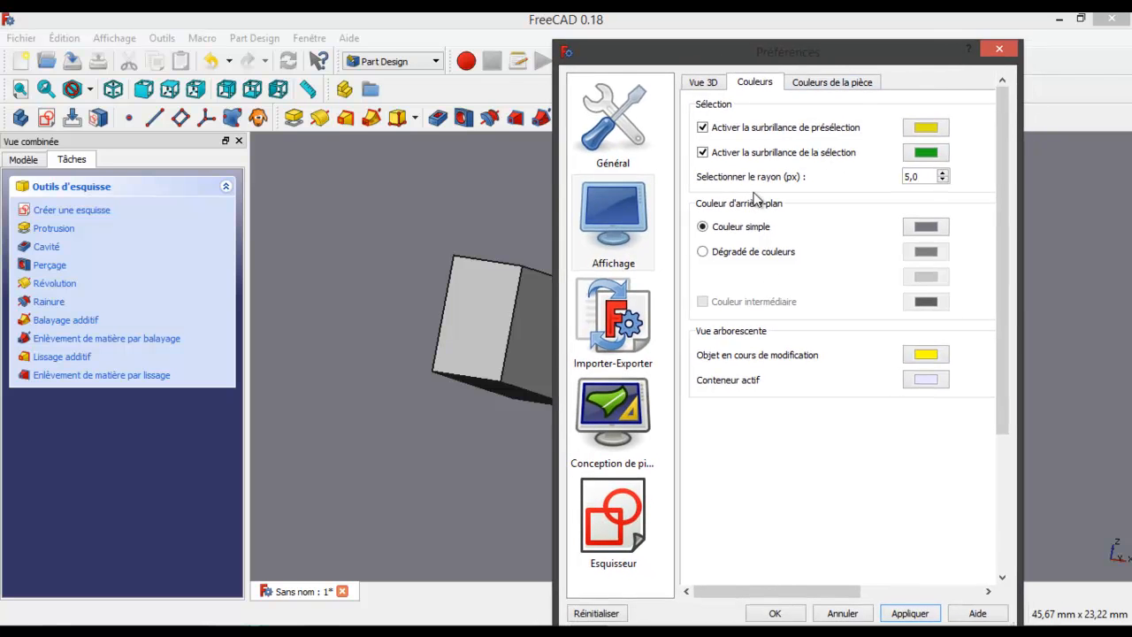
click(834, 86)
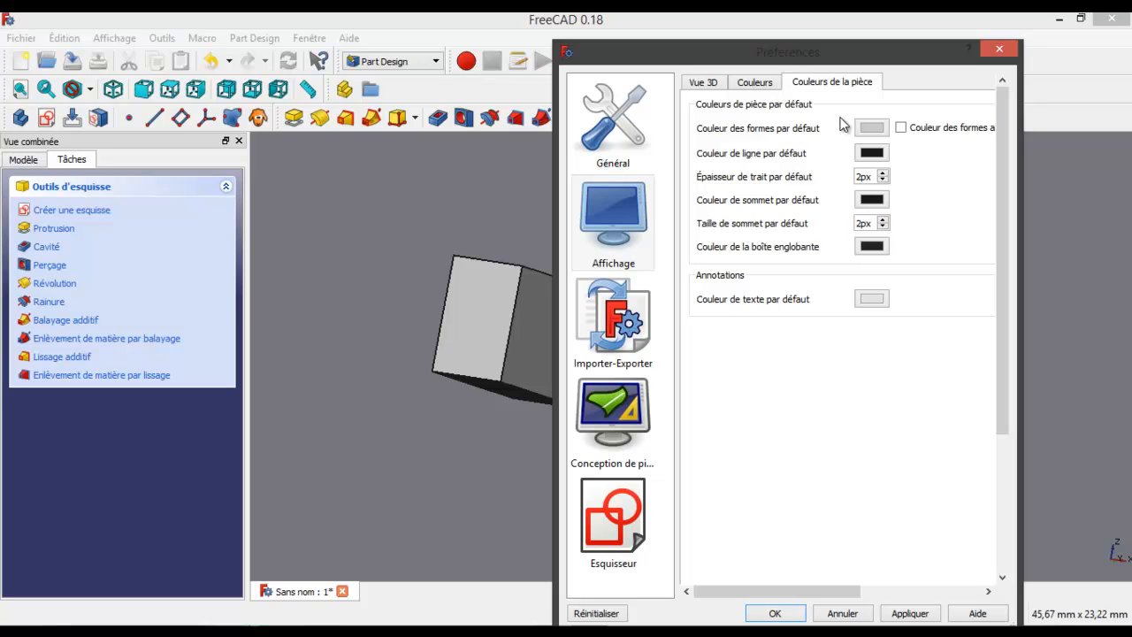
click(633, 316)
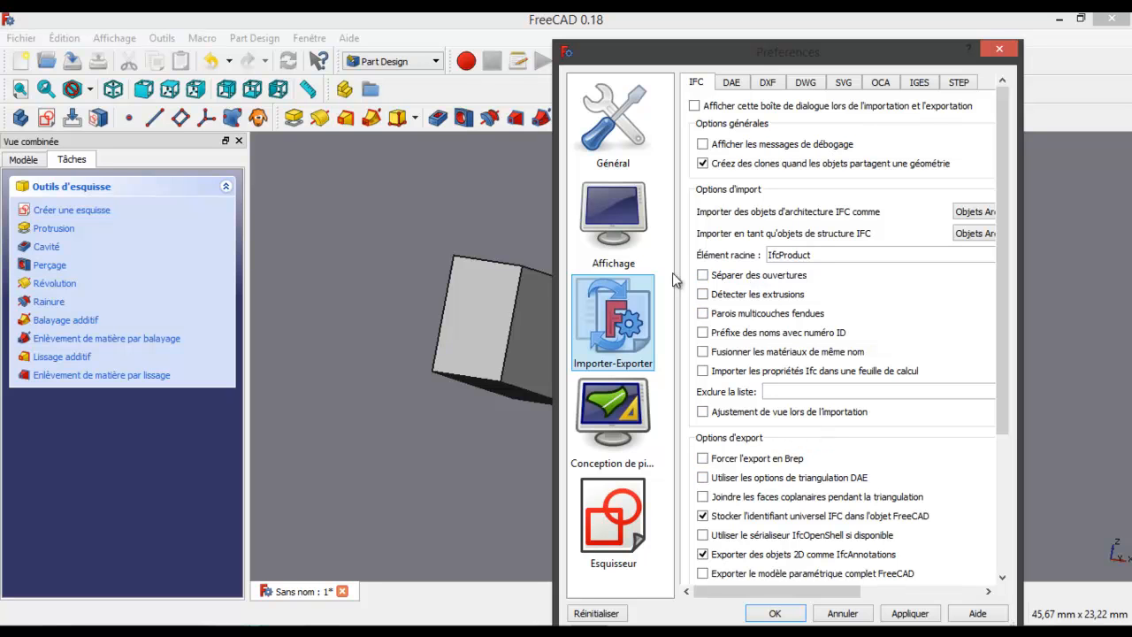
click(618, 414)
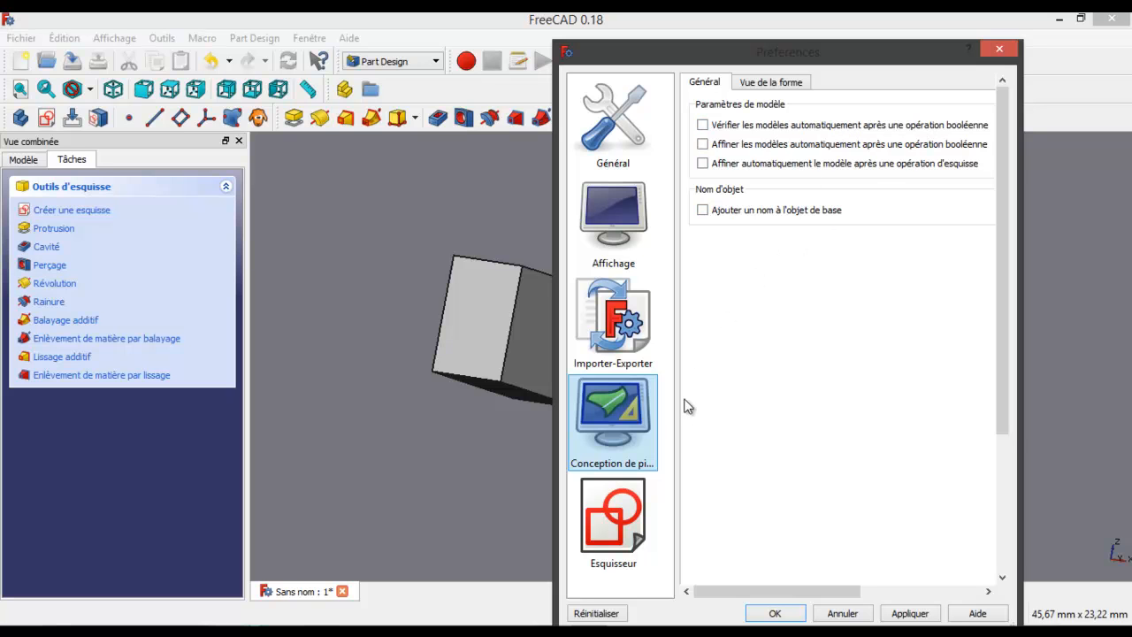
click(769, 83)
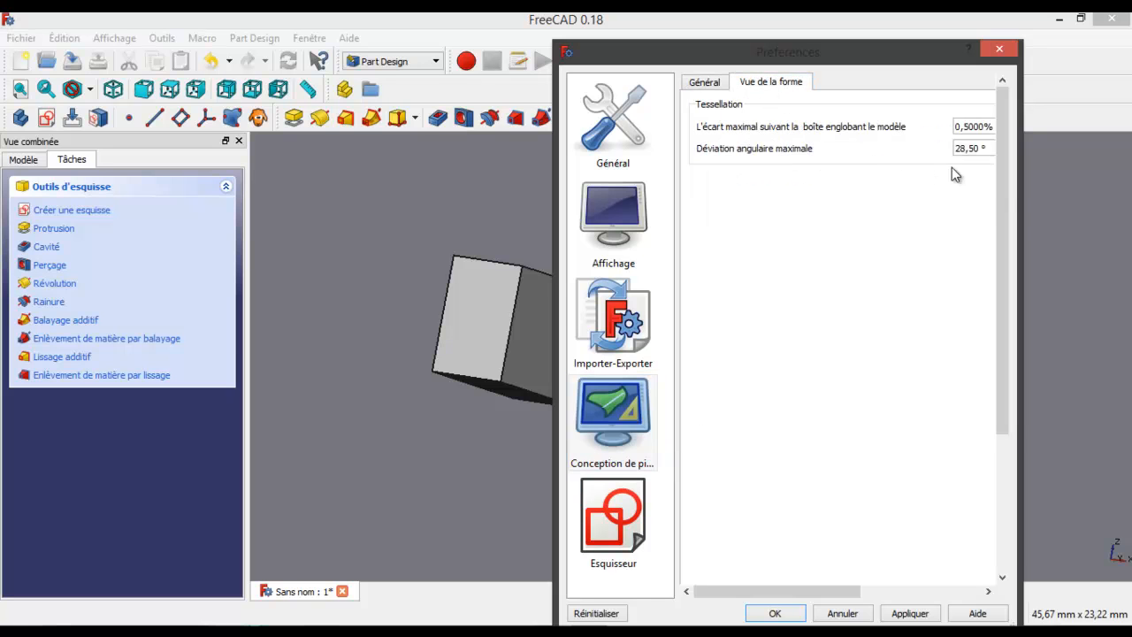
drag(1022, 182, 1084, 184)
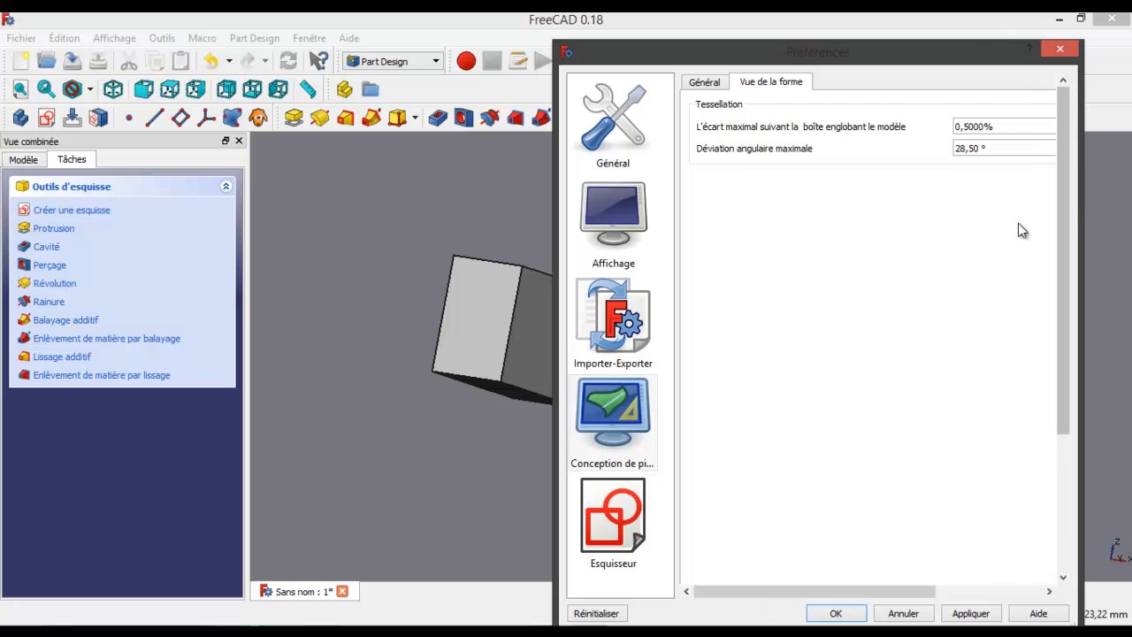
drag(889, 590, 790, 589)
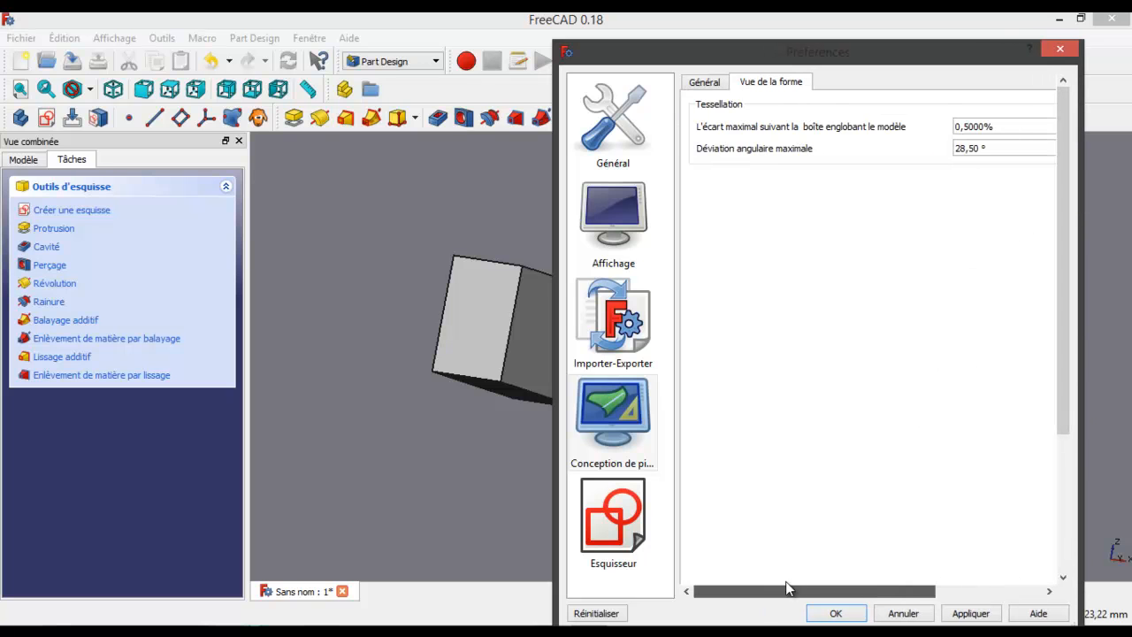
- Enable the grid display in the Sketcher preferences, apply it and close the preferences
click(624, 512)
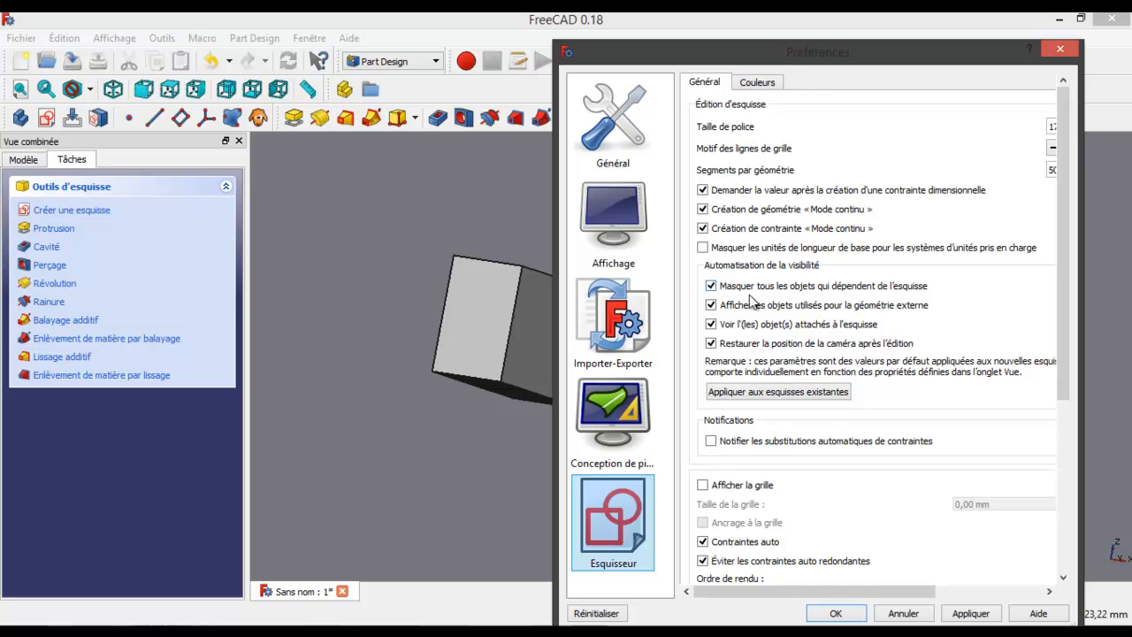
scroll(832, 489, down, 3)
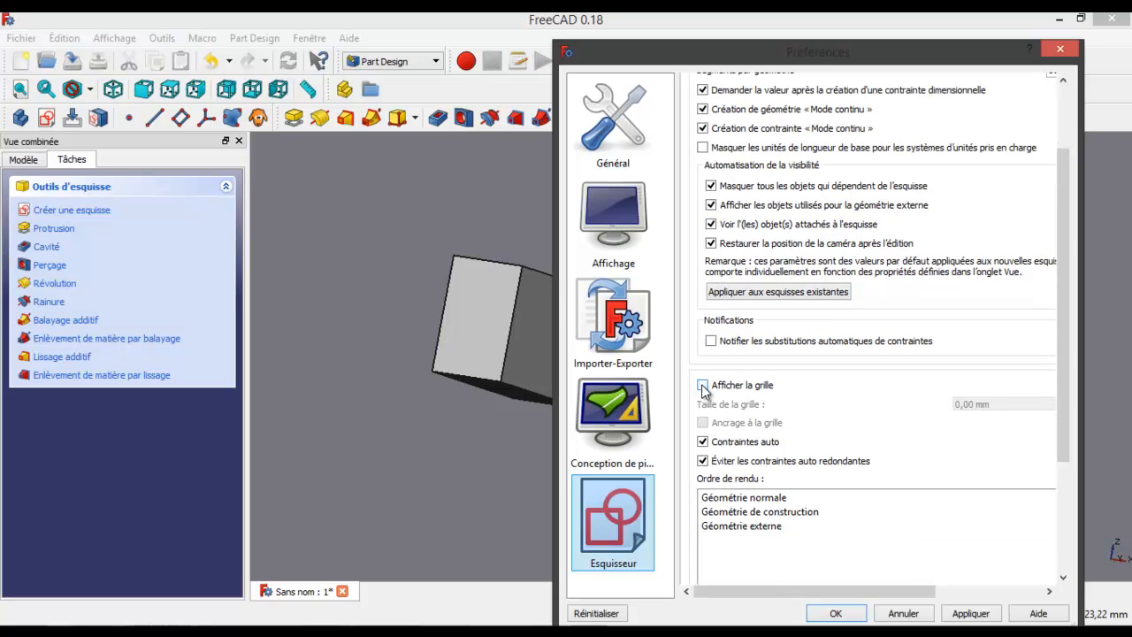
click(701, 385)
click(978, 616)
drag(894, 55, 1131, 86)
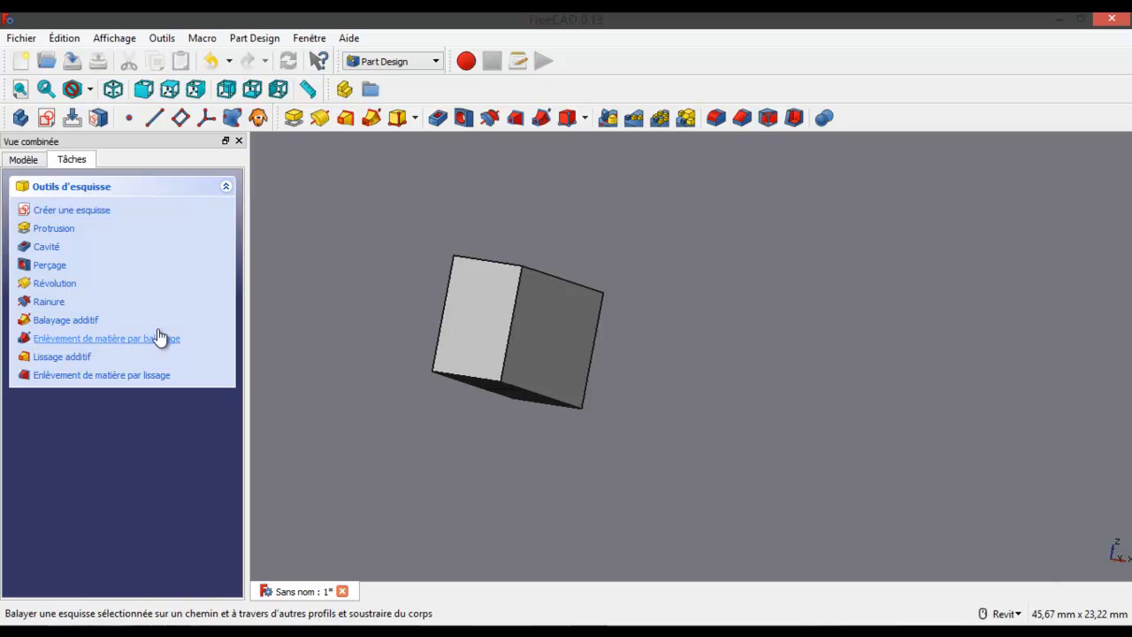
- Open the pad's sketch to check the grid display around the rectangle, then close the sketch
click(26, 161)
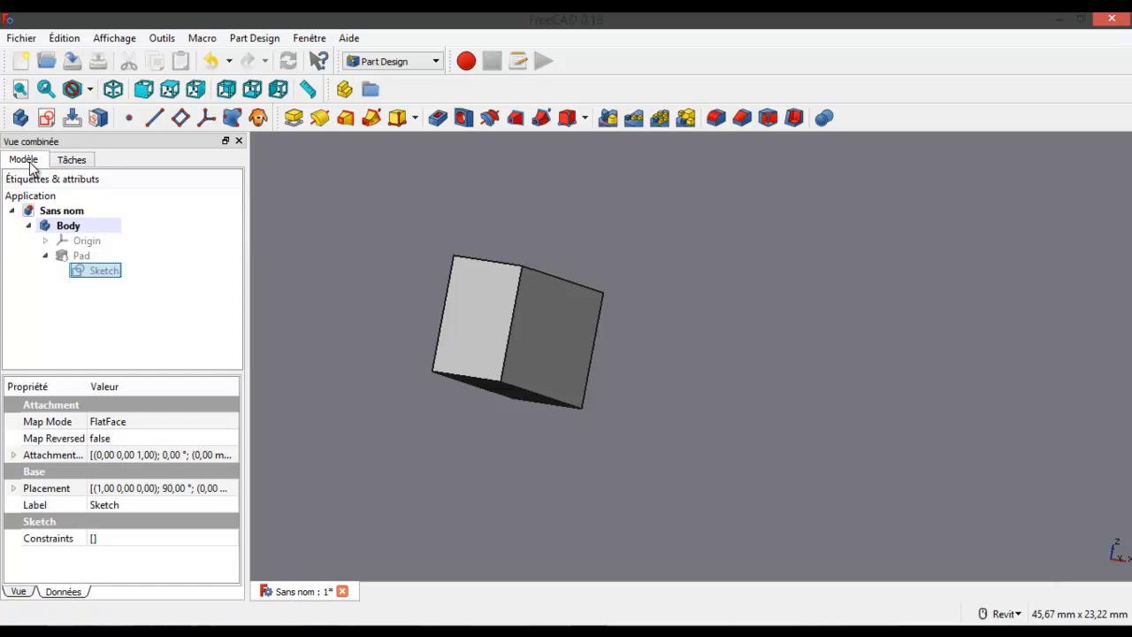
double_click(85, 270)
scroll(822, 301, down, 5)
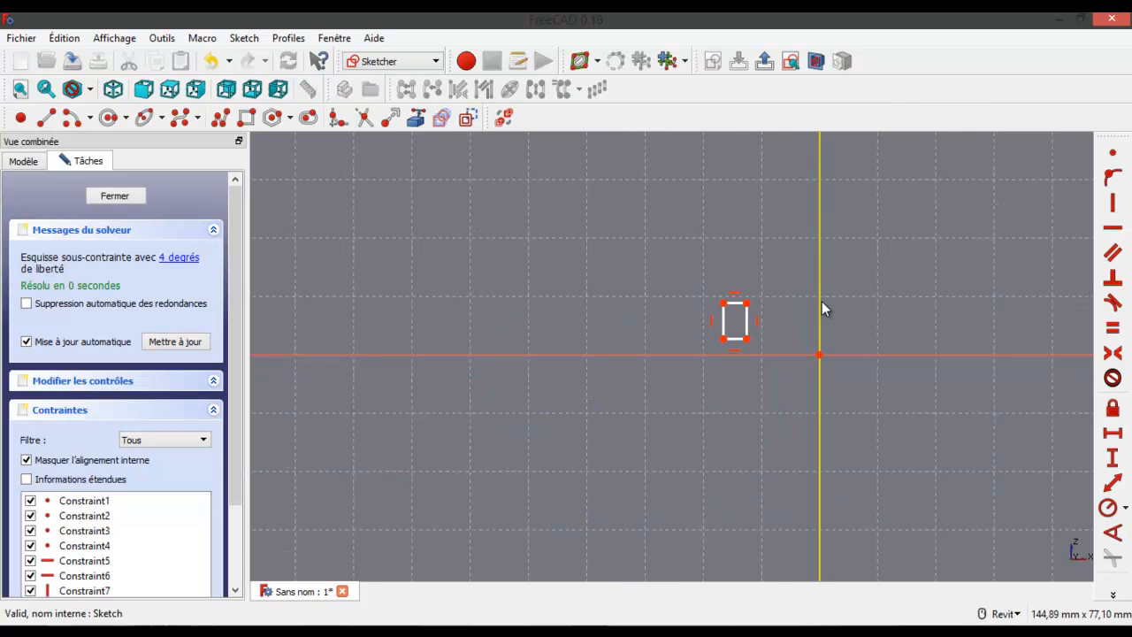
scroll(599, 327, down, 3)
scroll(672, 297, up, 5)
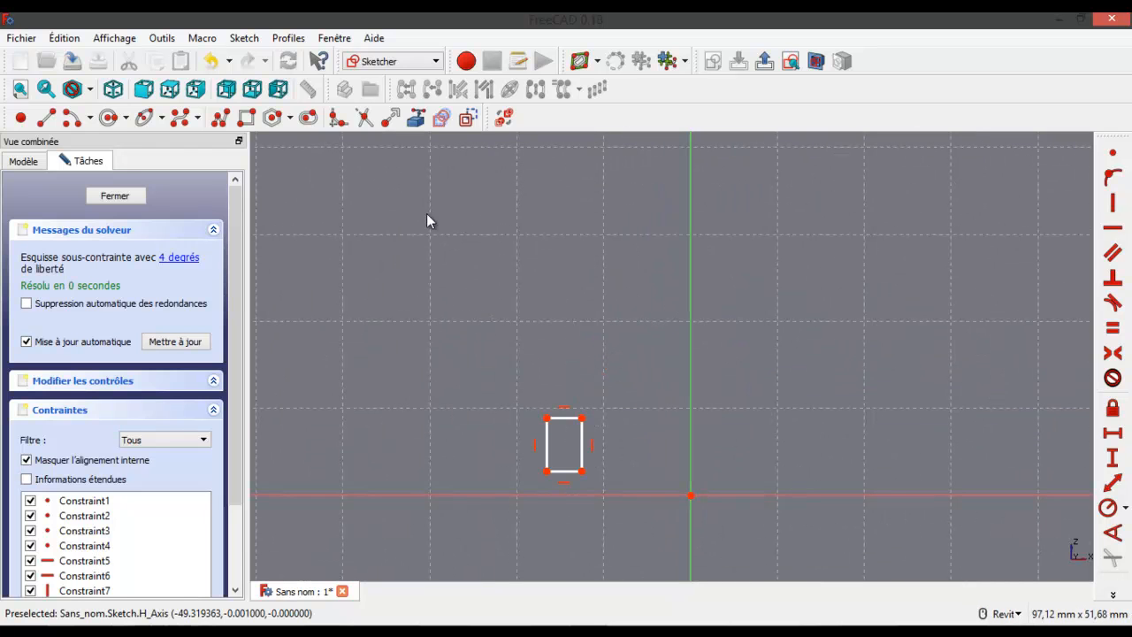
click(23, 161)
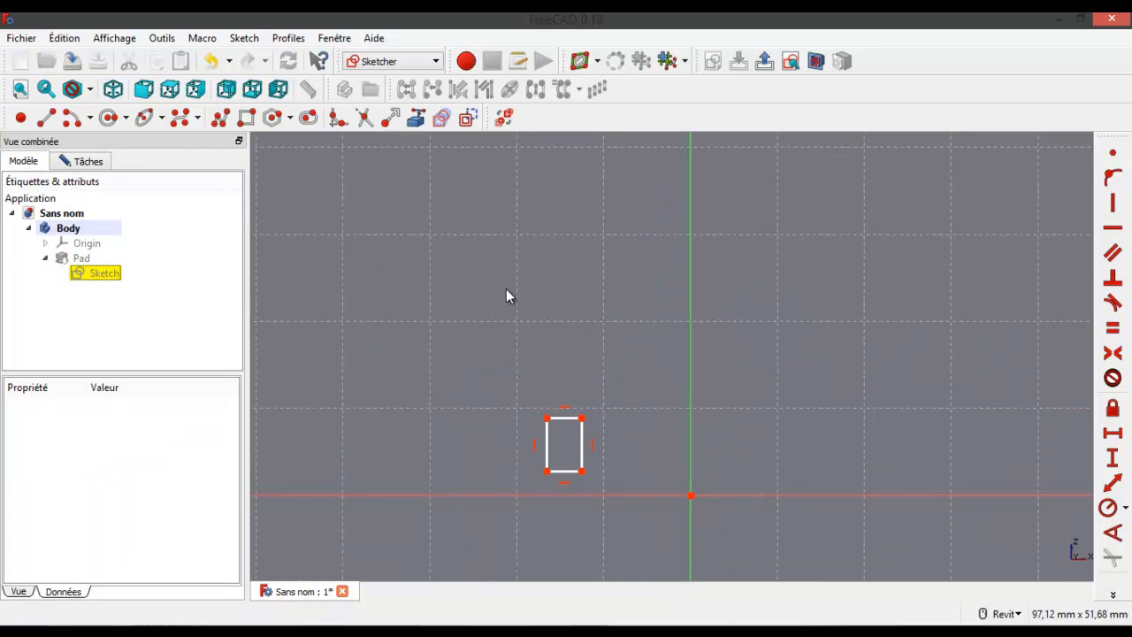
click(98, 162)
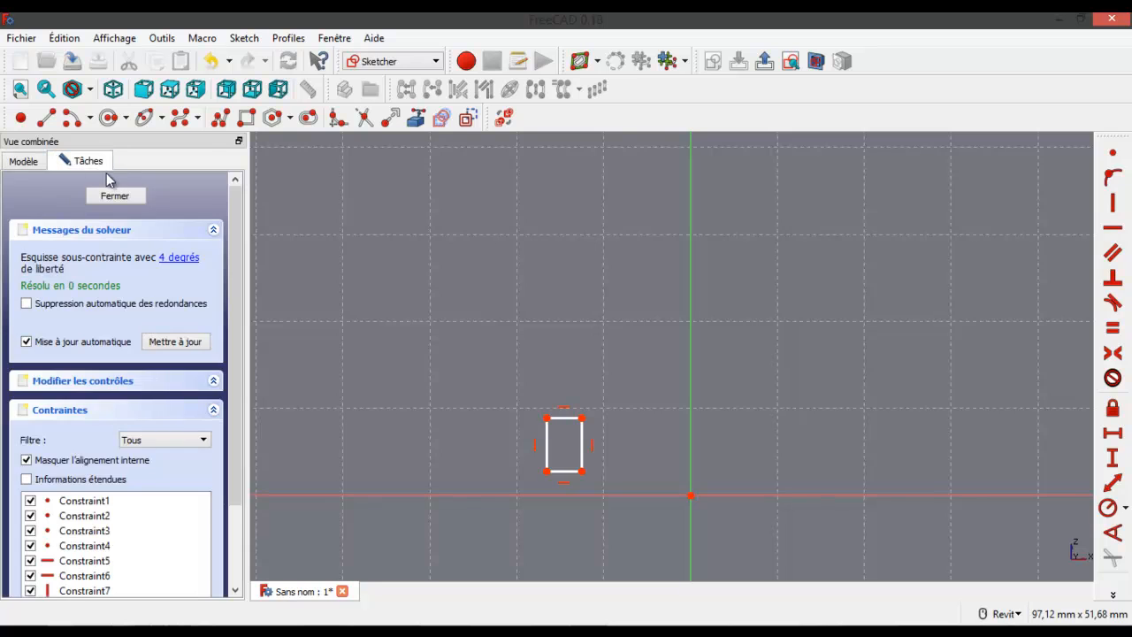
click(113, 195)
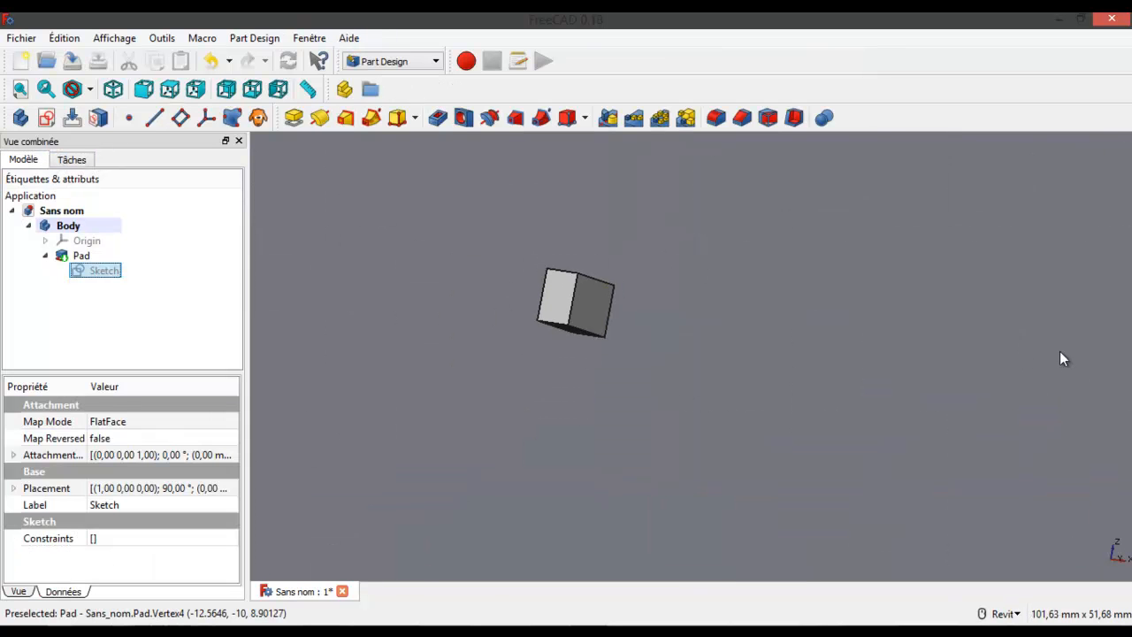
- Reopen the preferences and review the Part Design settings and the Sketcher general and color settings
click(63, 38)
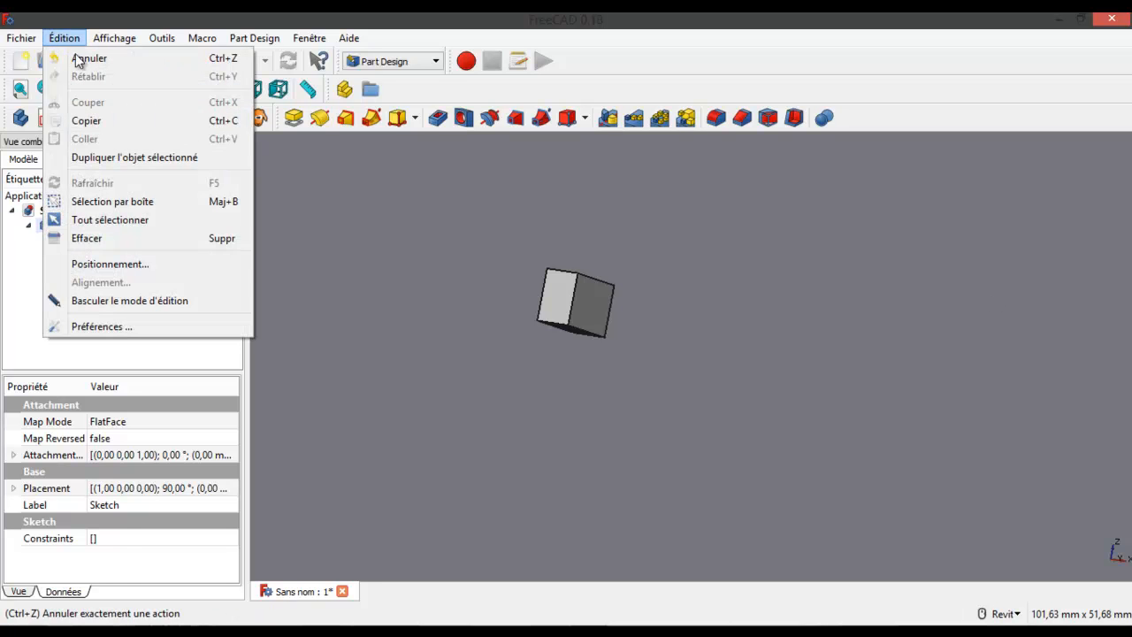
click(102, 327)
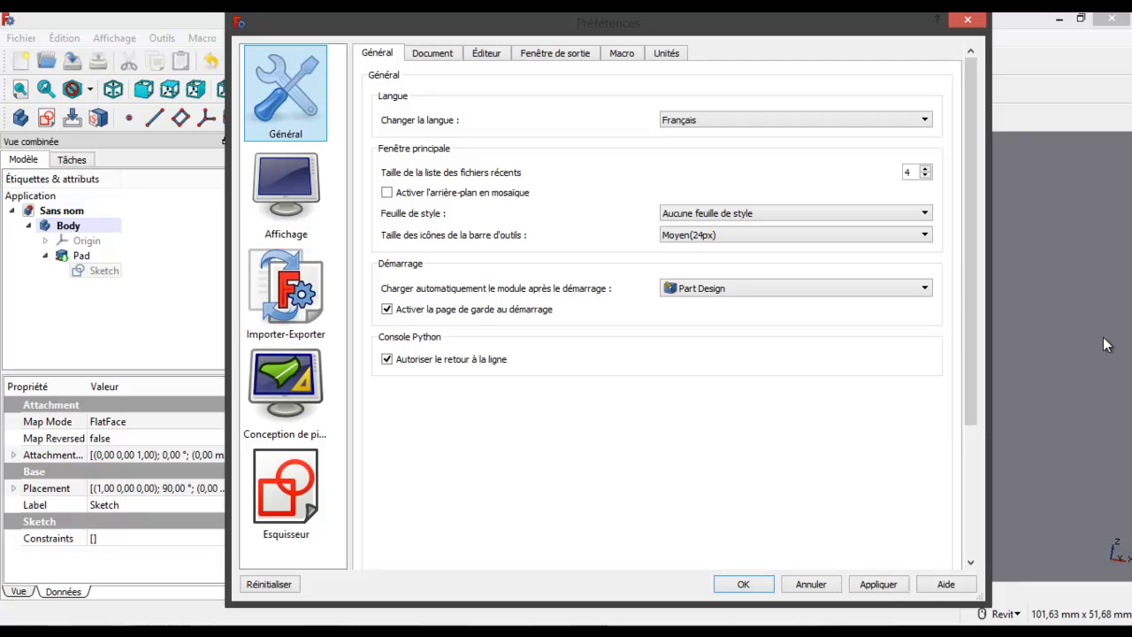
click(303, 377)
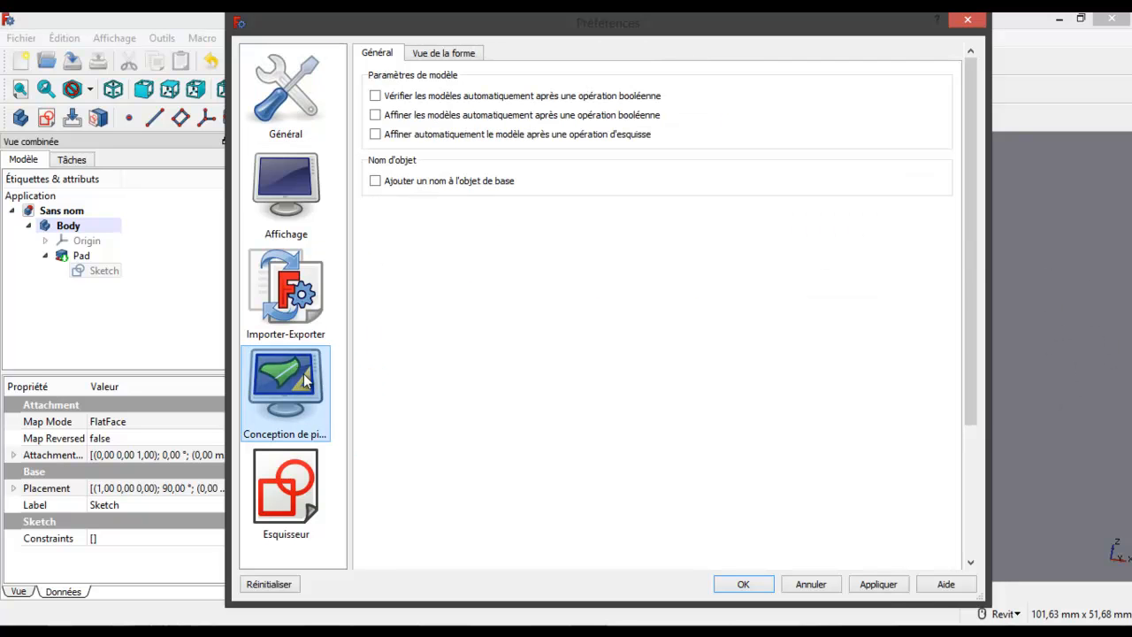
click(445, 55)
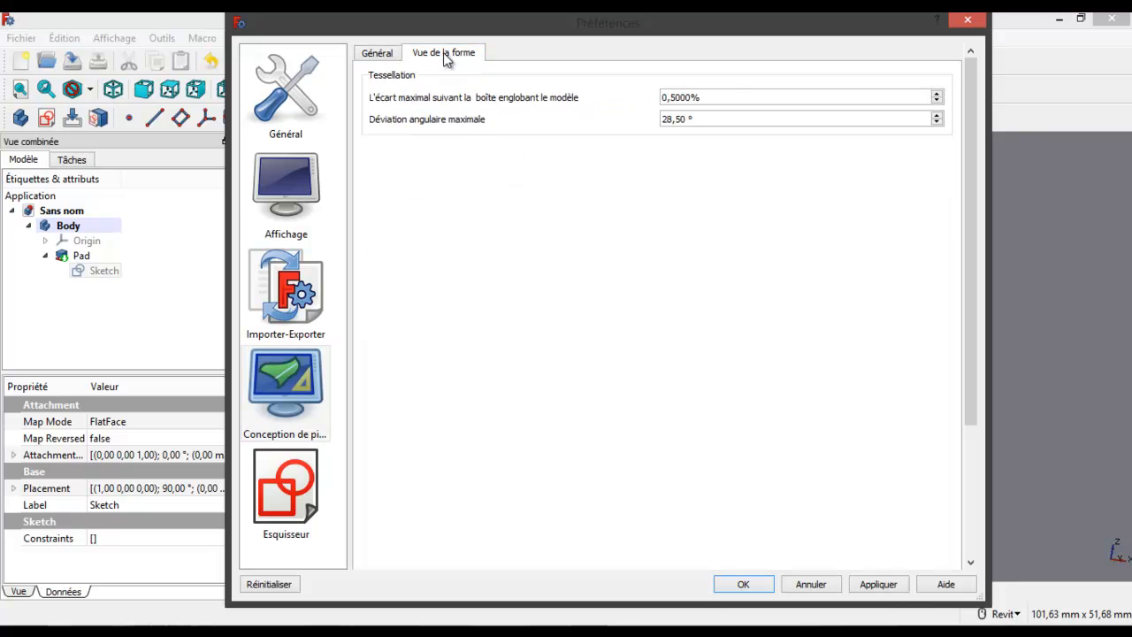
click(292, 493)
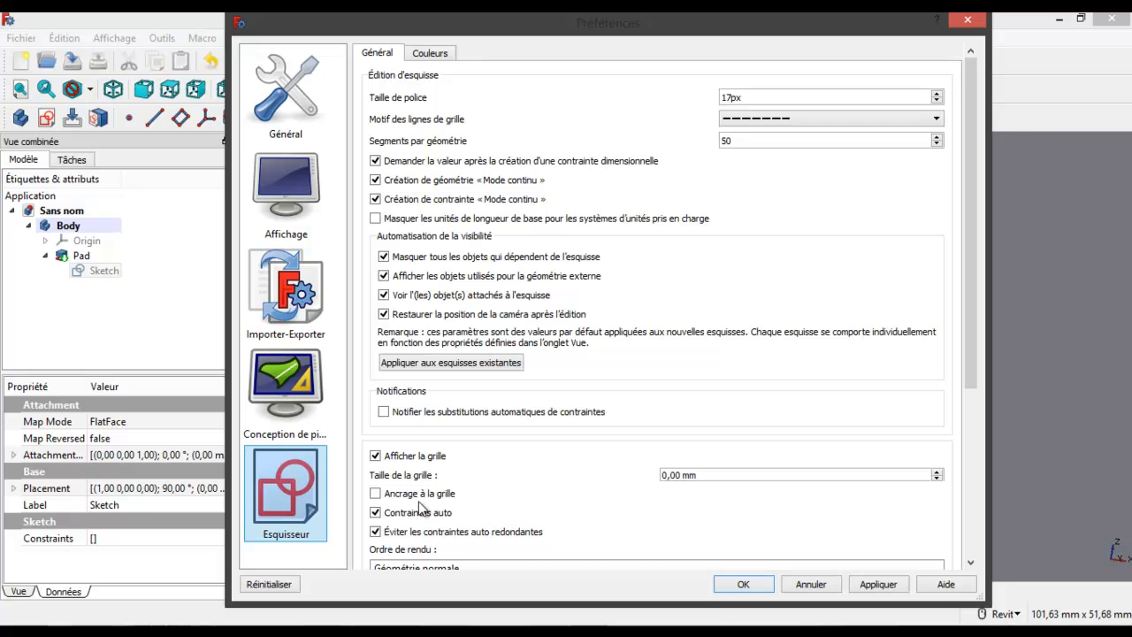
scroll(532, 494, down, 3)
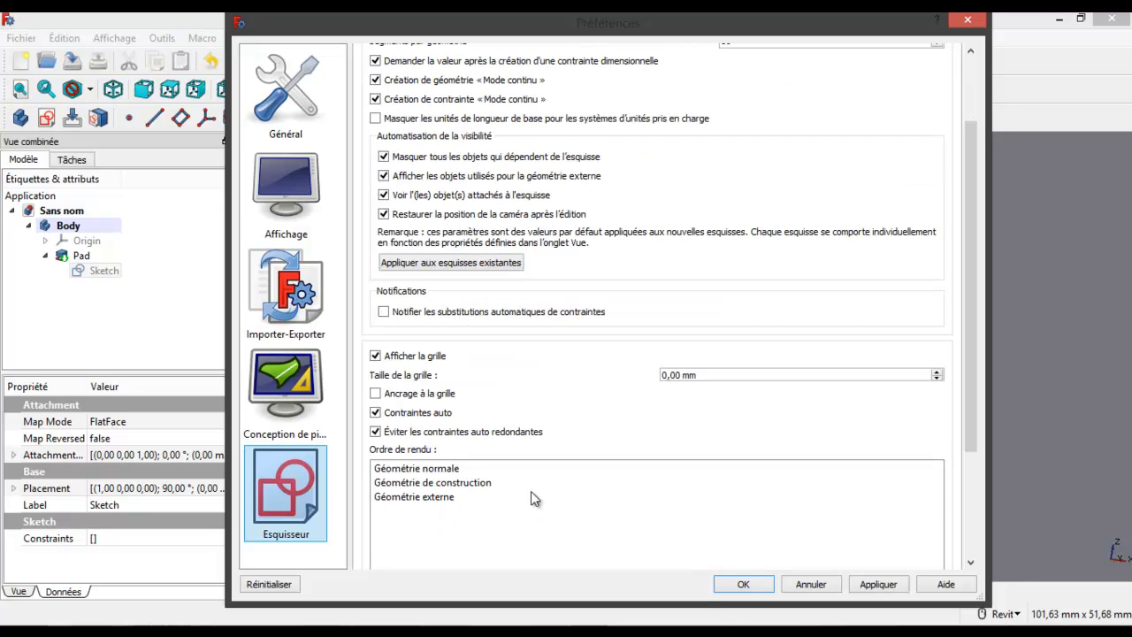
scroll(534, 498, up, 3)
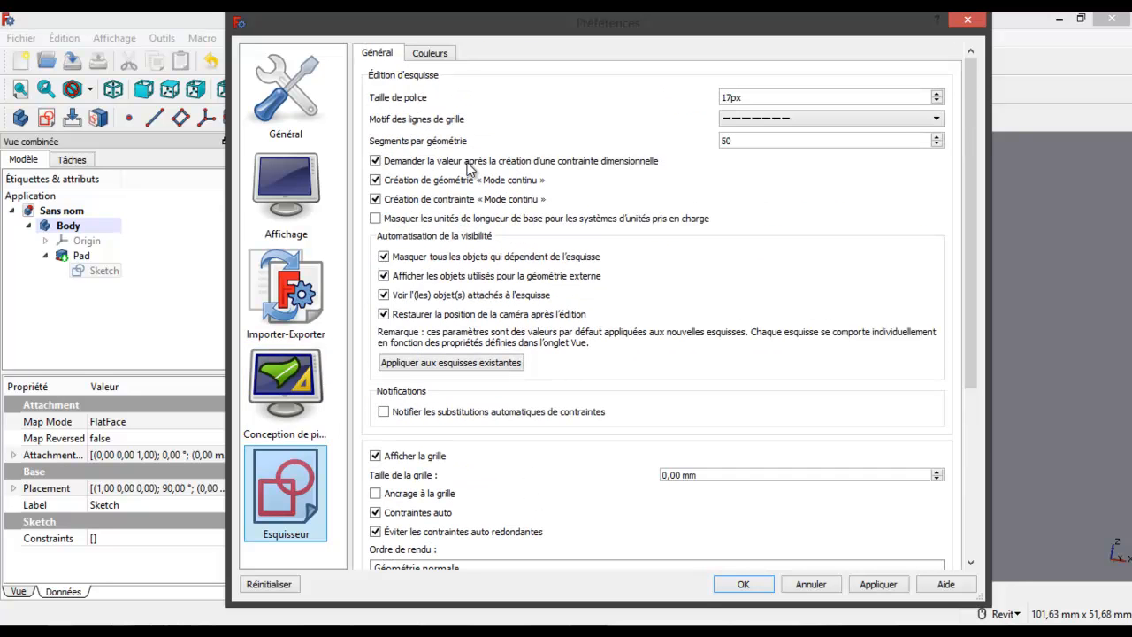
click(435, 55)
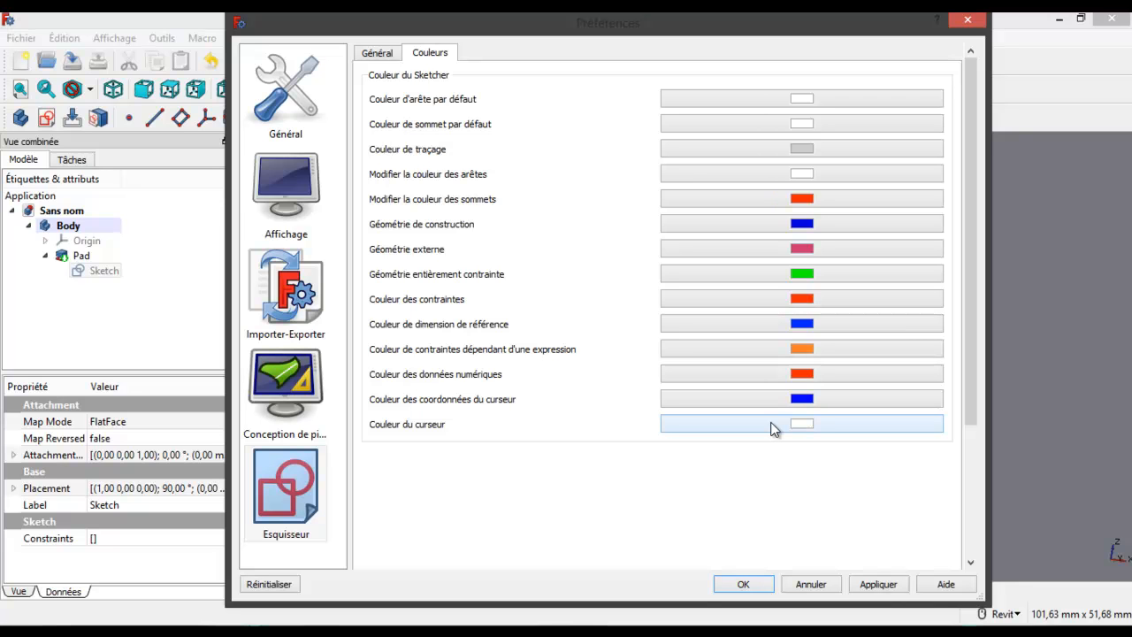
- Review the general and document preferences, the 3D view settings, and the Part Design shape view and general settings
click(294, 88)
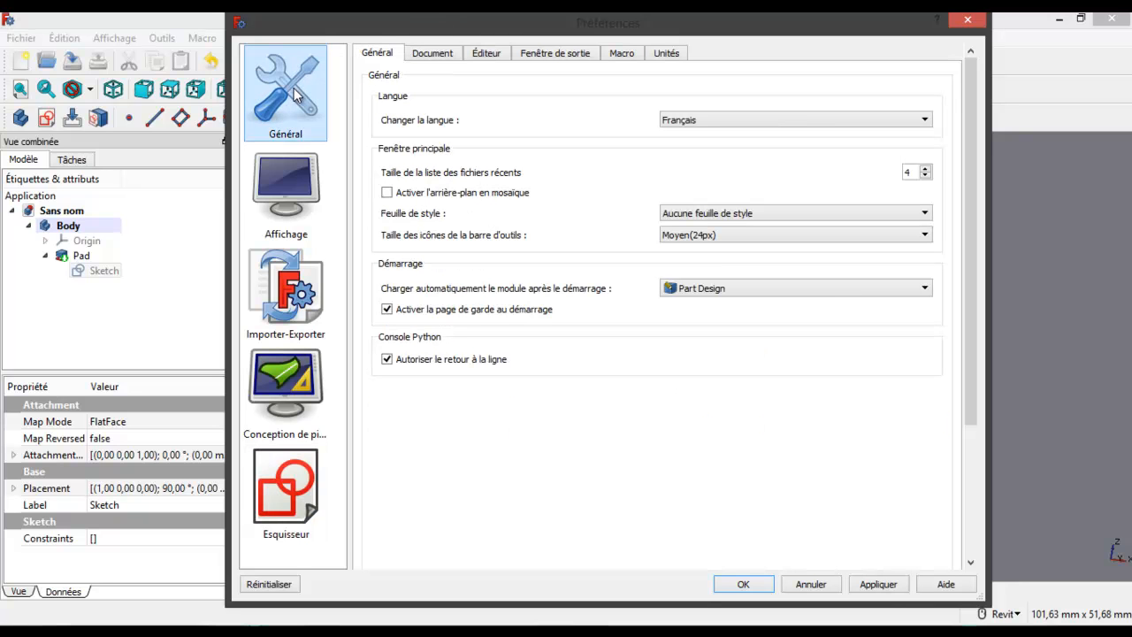
click(430, 55)
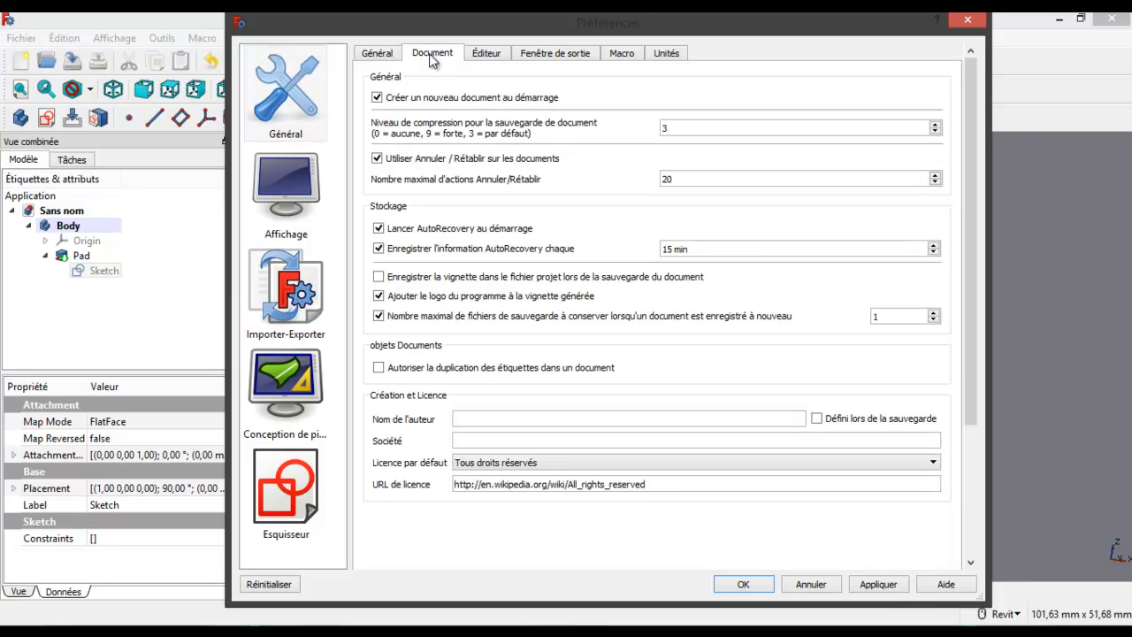
click(298, 181)
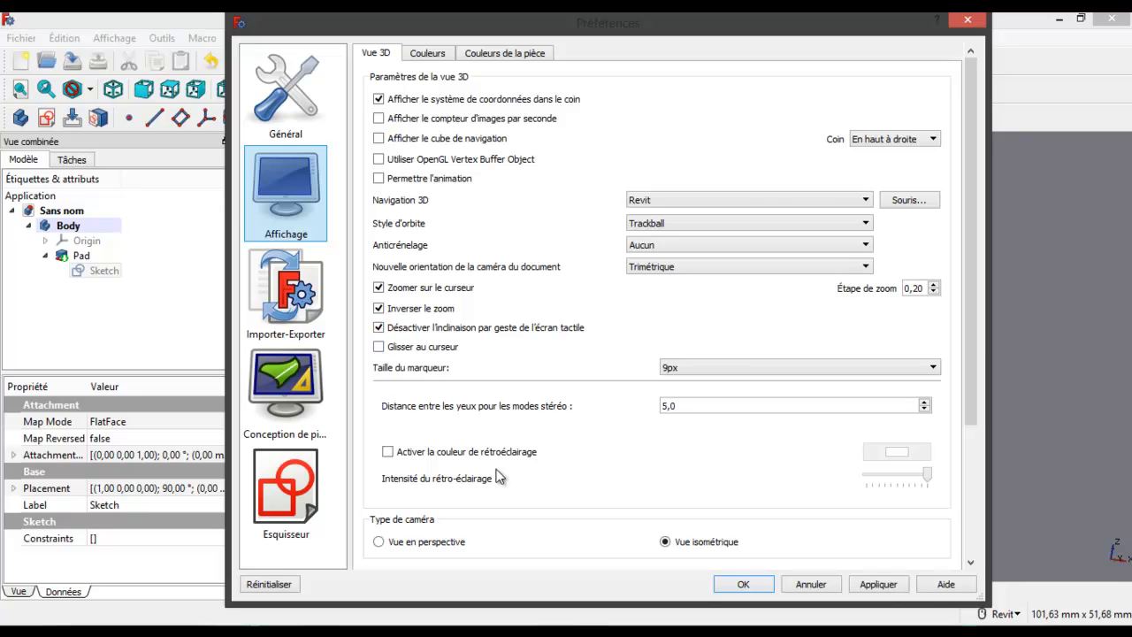
scroll(615, 478, down, 2)
scroll(613, 480, up, 2)
click(296, 398)
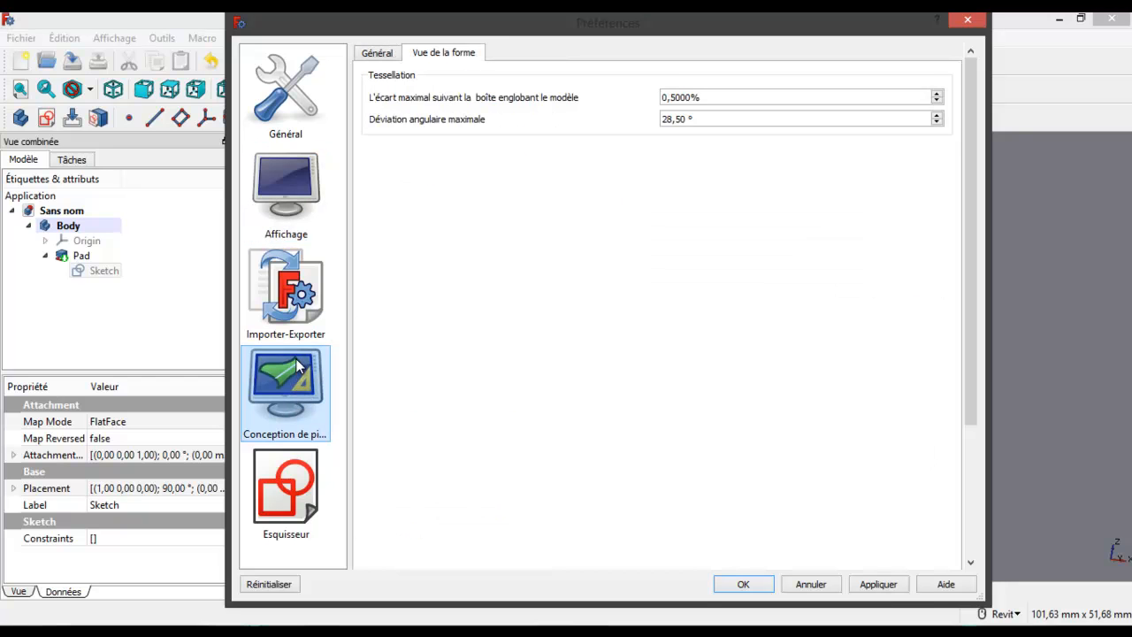
click(389, 55)
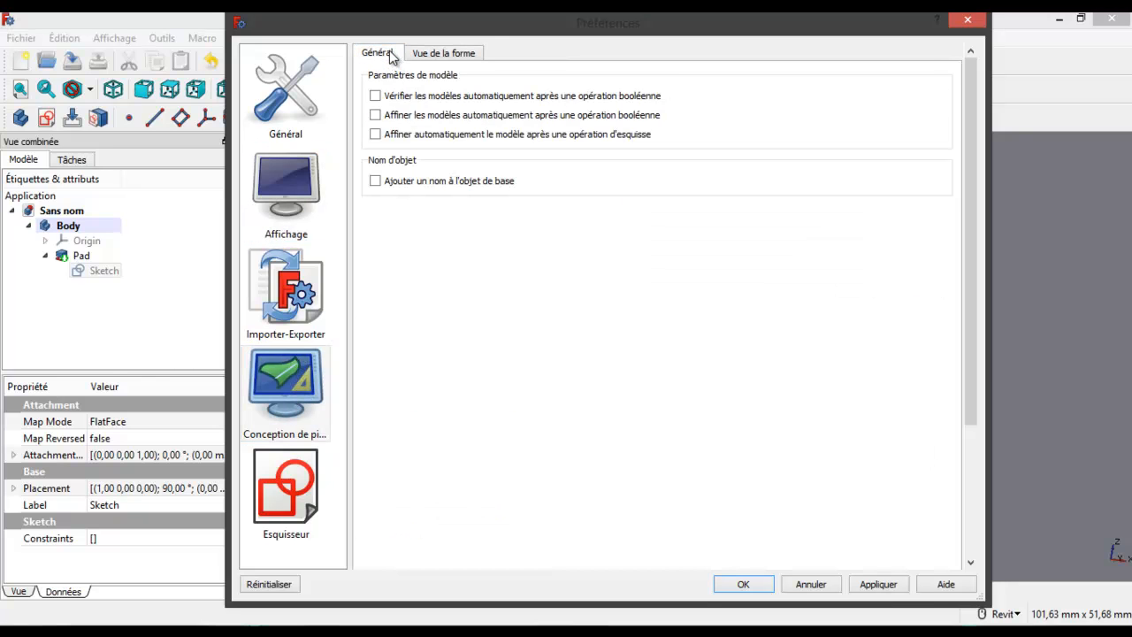
- Review the general preferences again, covering the language, document, editor and output window settings
click(307, 80)
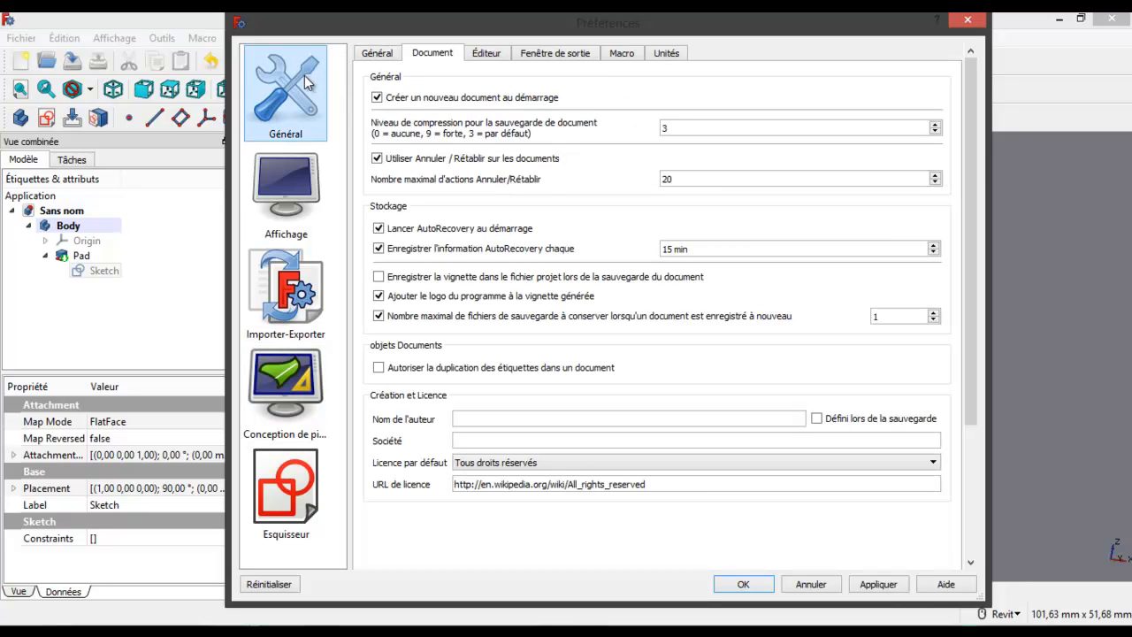
click(377, 54)
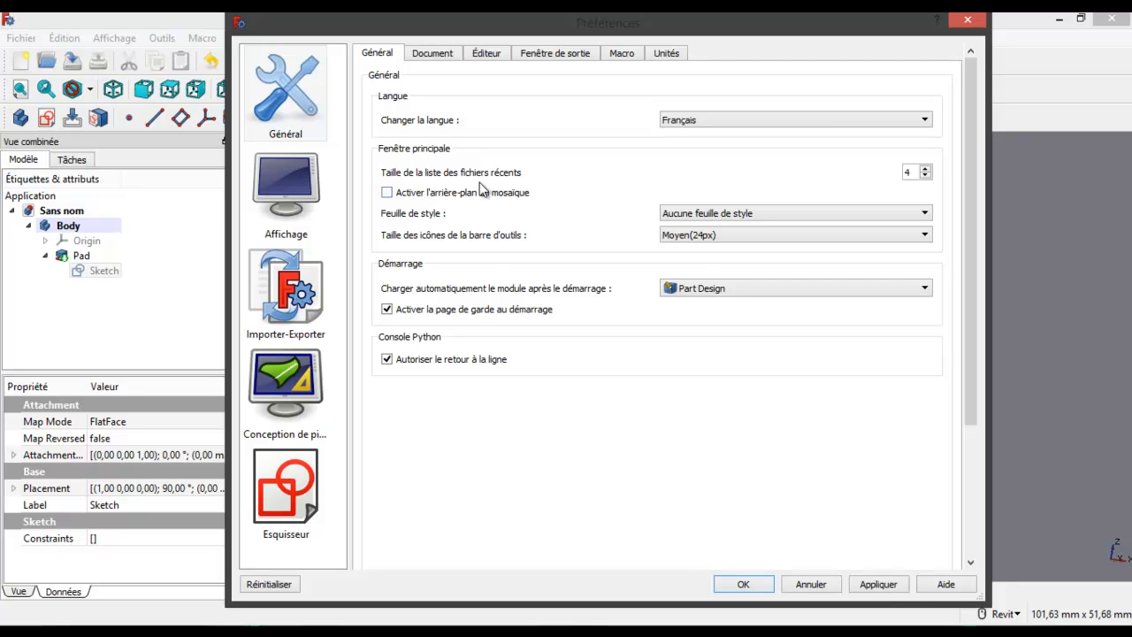
click(434, 55)
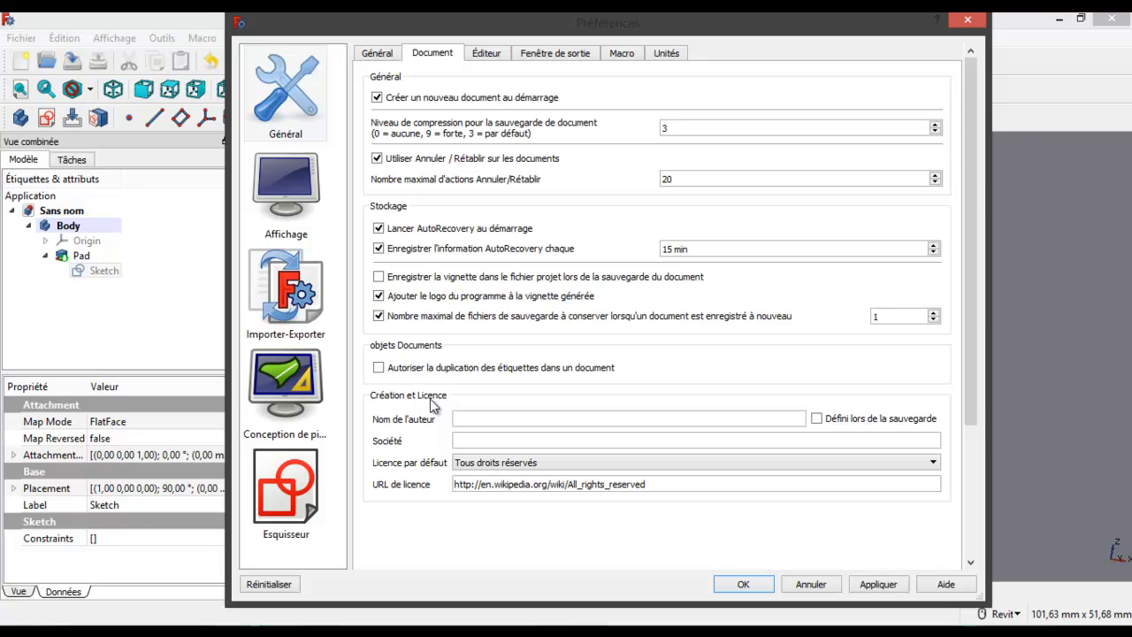
click(490, 51)
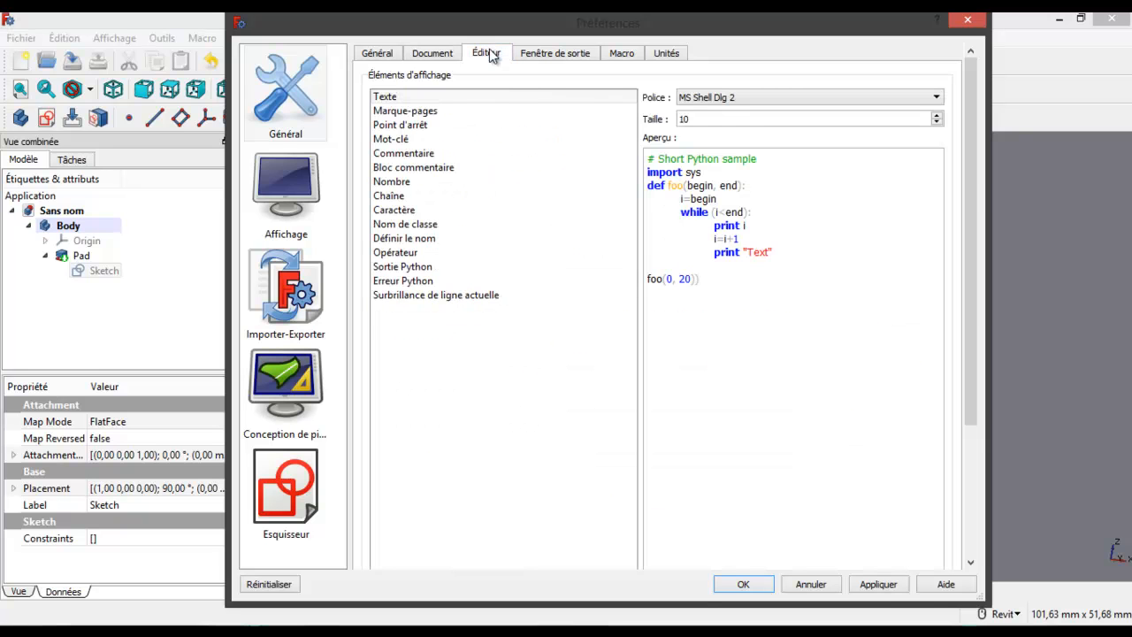
click(540, 53)
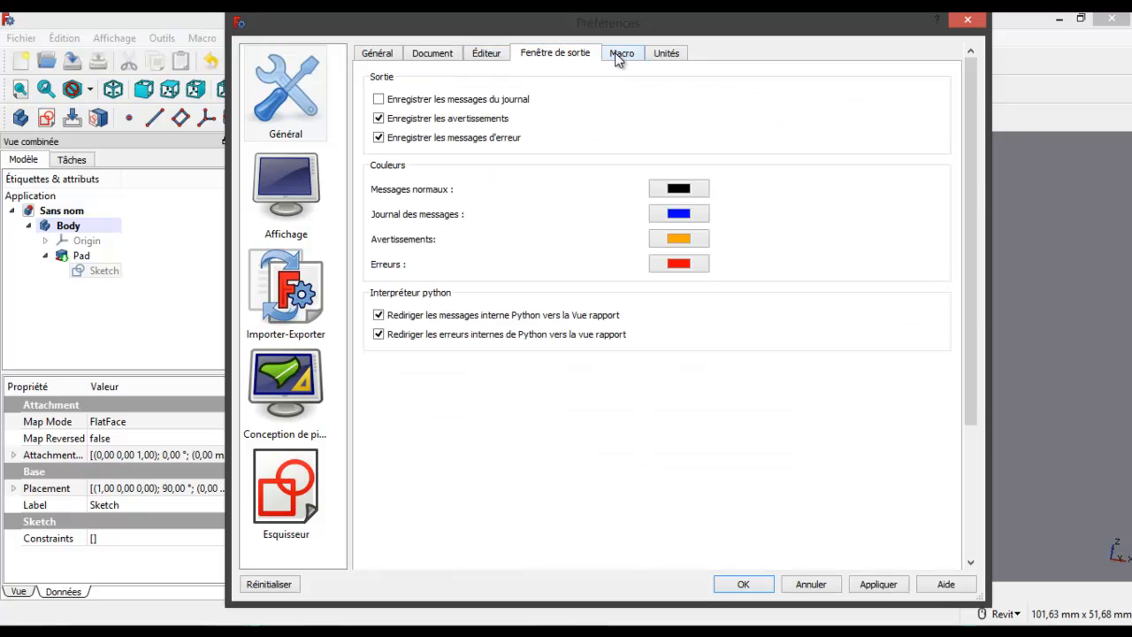
- Review the display preferences, covering the 3D view settings, the selection and background colors, and the part colors
click(284, 189)
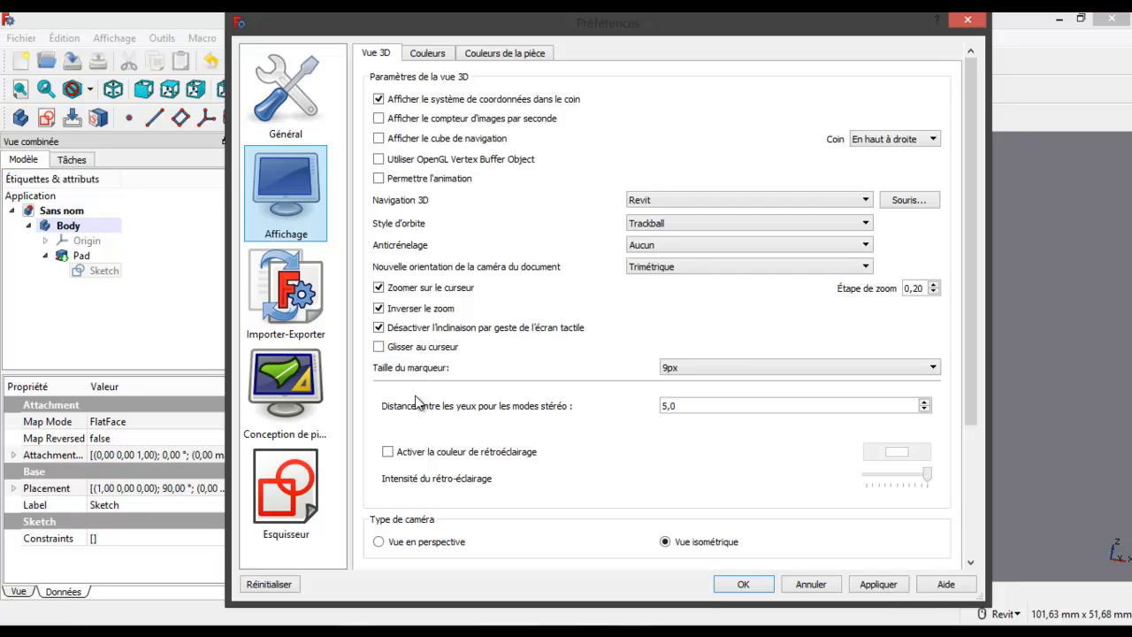
scroll(422, 439, down, 3)
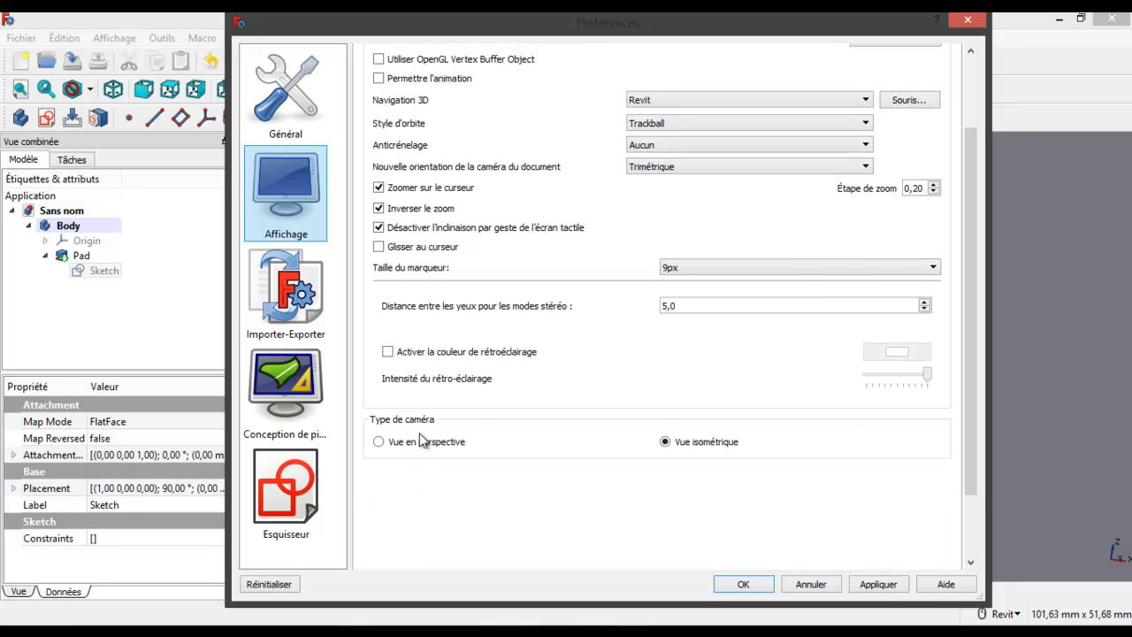
scroll(419, 435, up, 3)
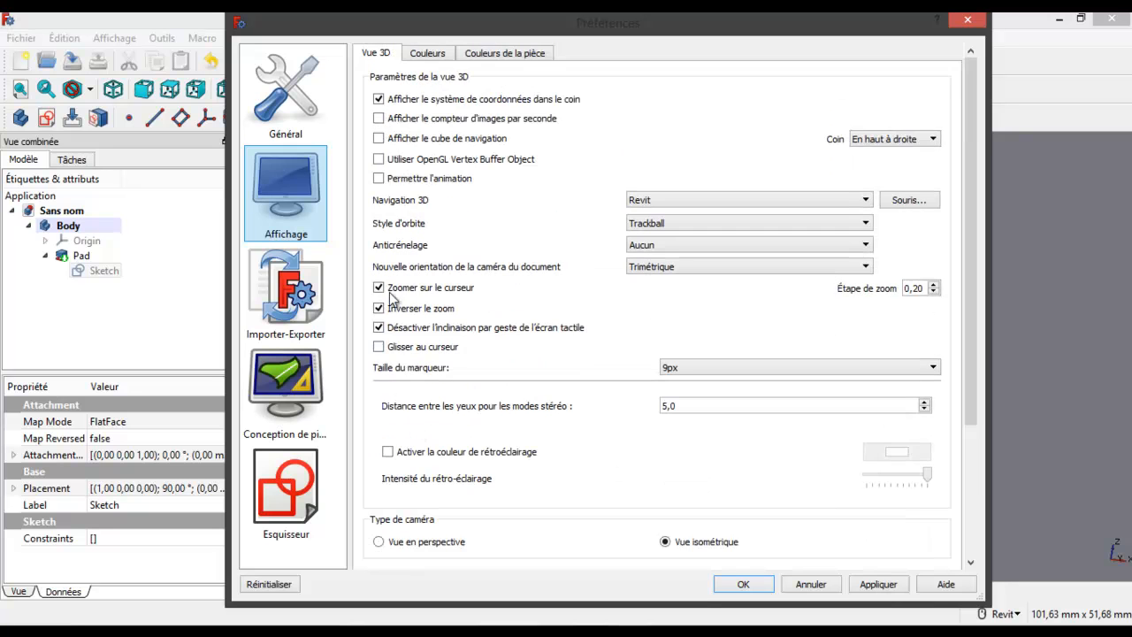
click(434, 55)
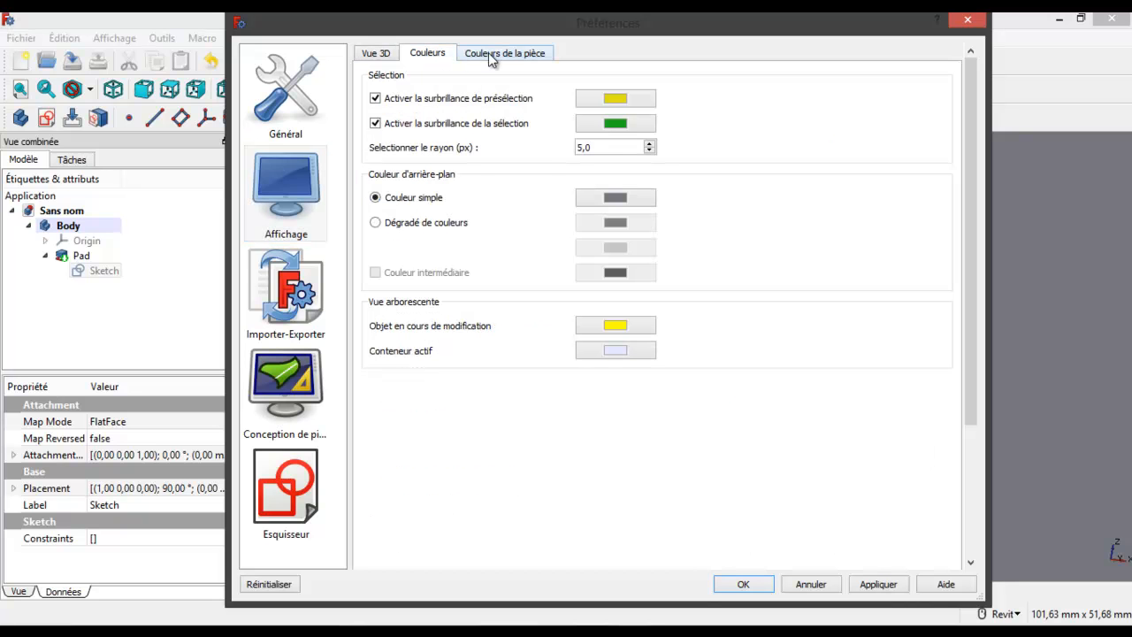
click(488, 53)
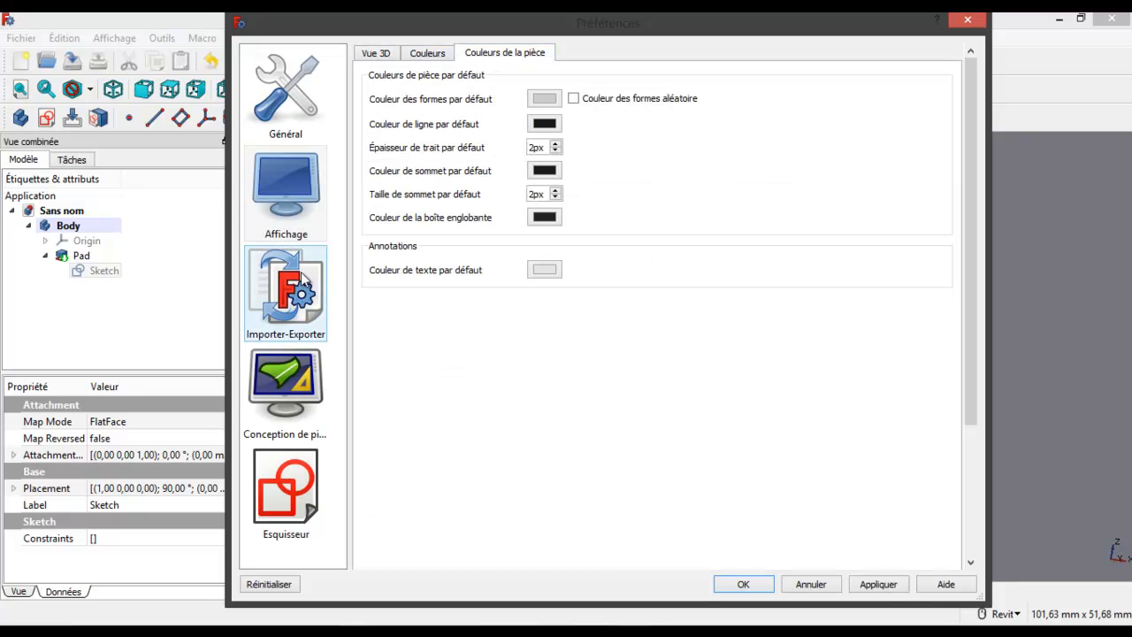
- Recheck the Part Design general preferences and the Sketcher color, grid and constraint settings
click(292, 383)
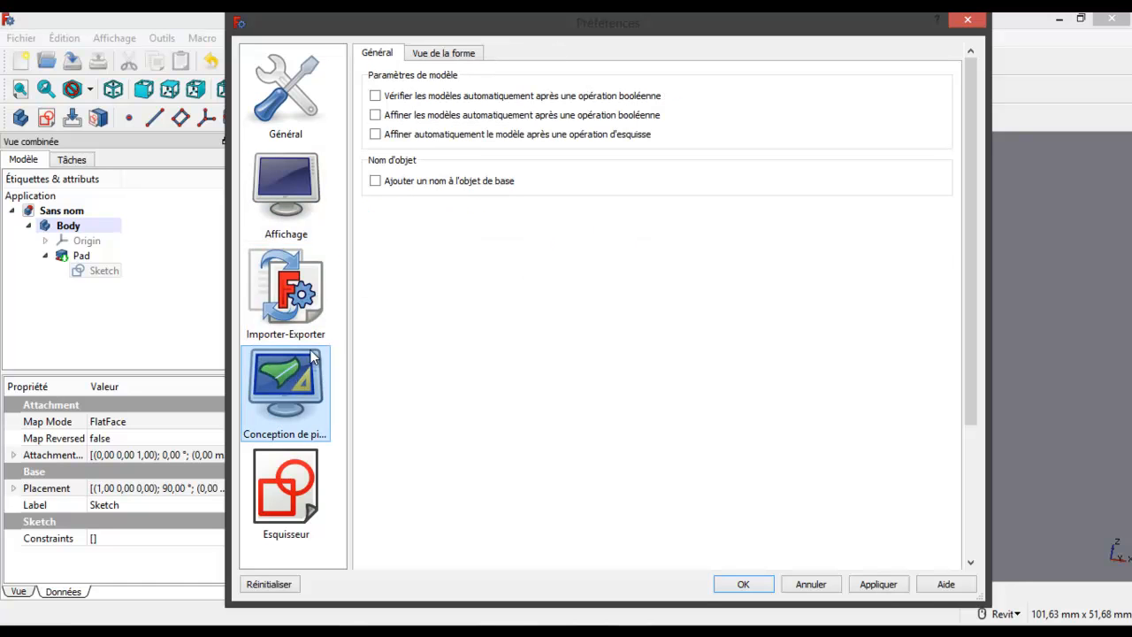
click(290, 469)
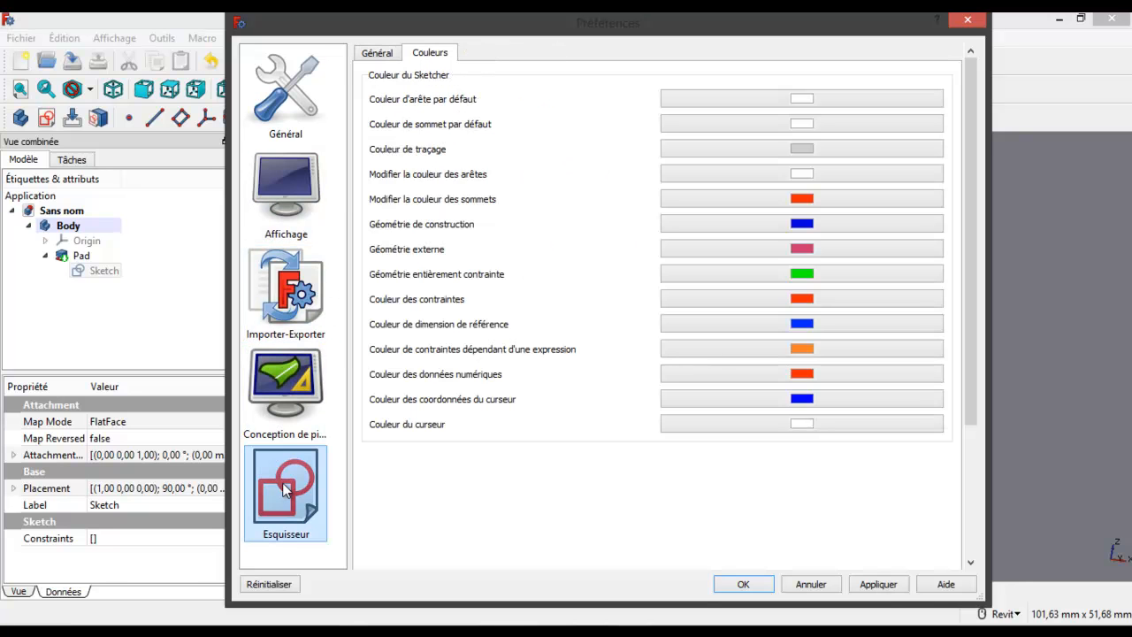
click(389, 50)
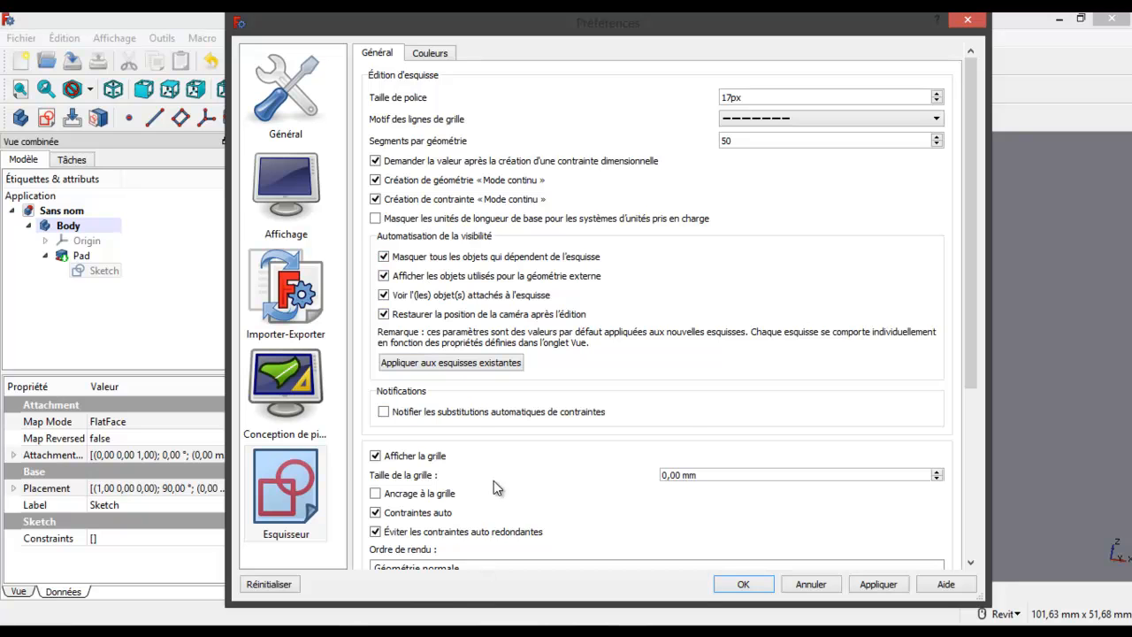
scroll(494, 480, down, 1)
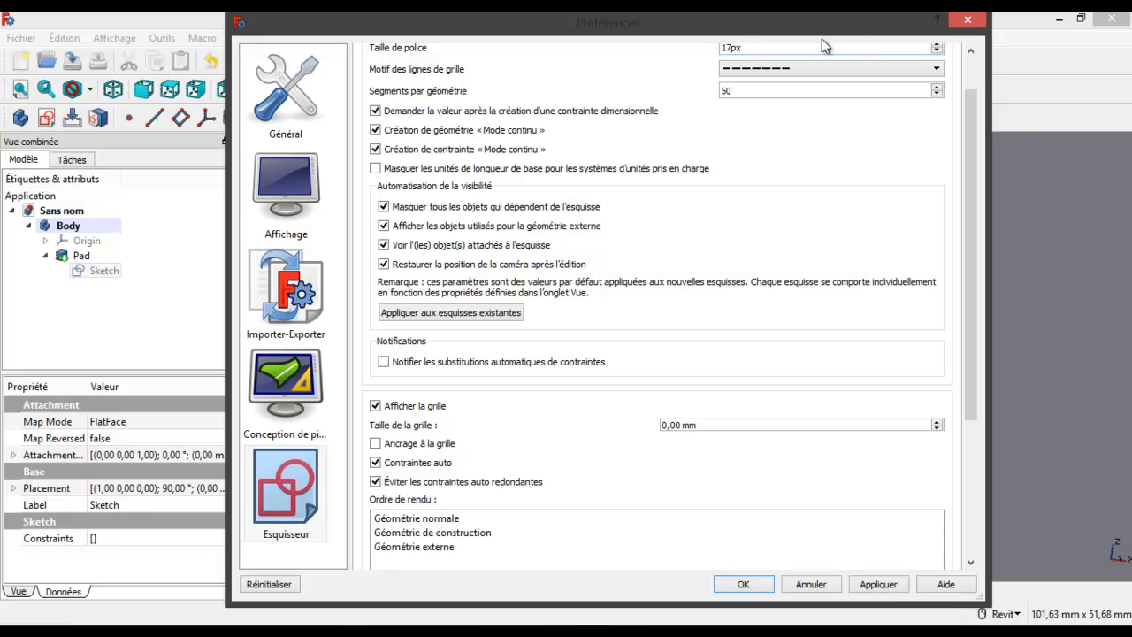
- Close the preferences and close the document with the padded rectangle without saving it
click(968, 21)
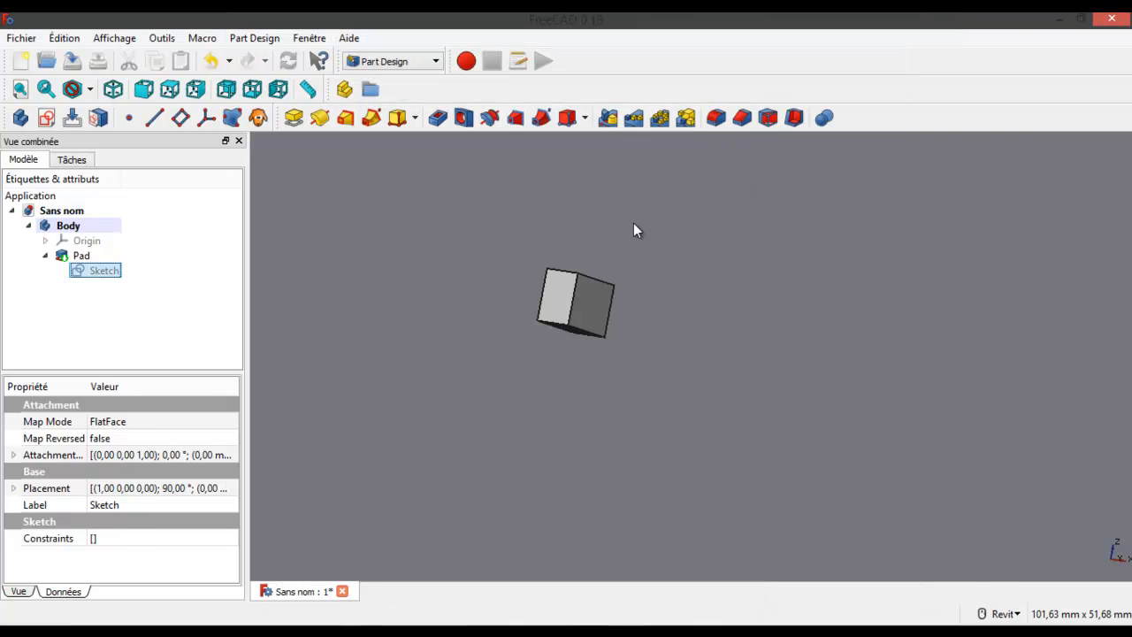
click(343, 592)
click(627, 362)
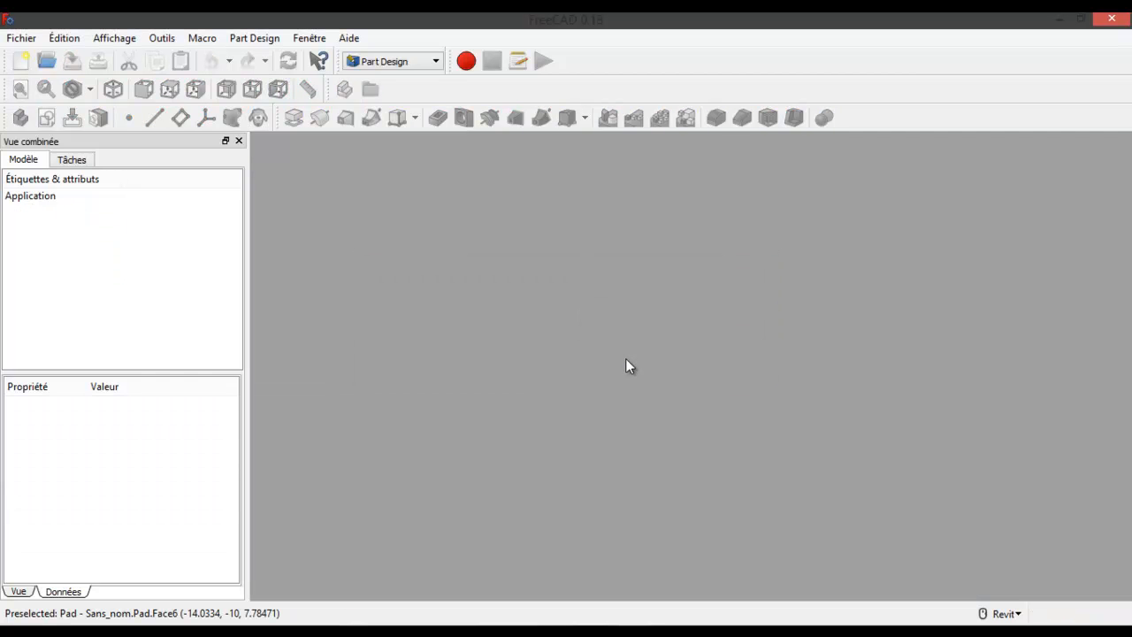
- Create a new document and add a Part Design body to it
click(22, 64)
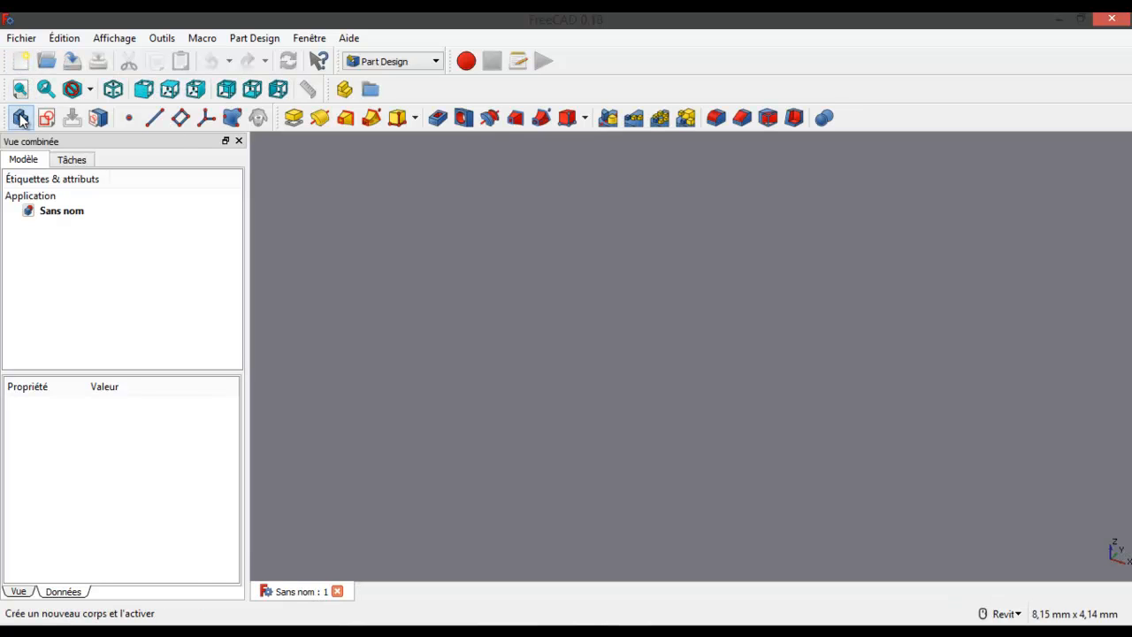
click(82, 160)
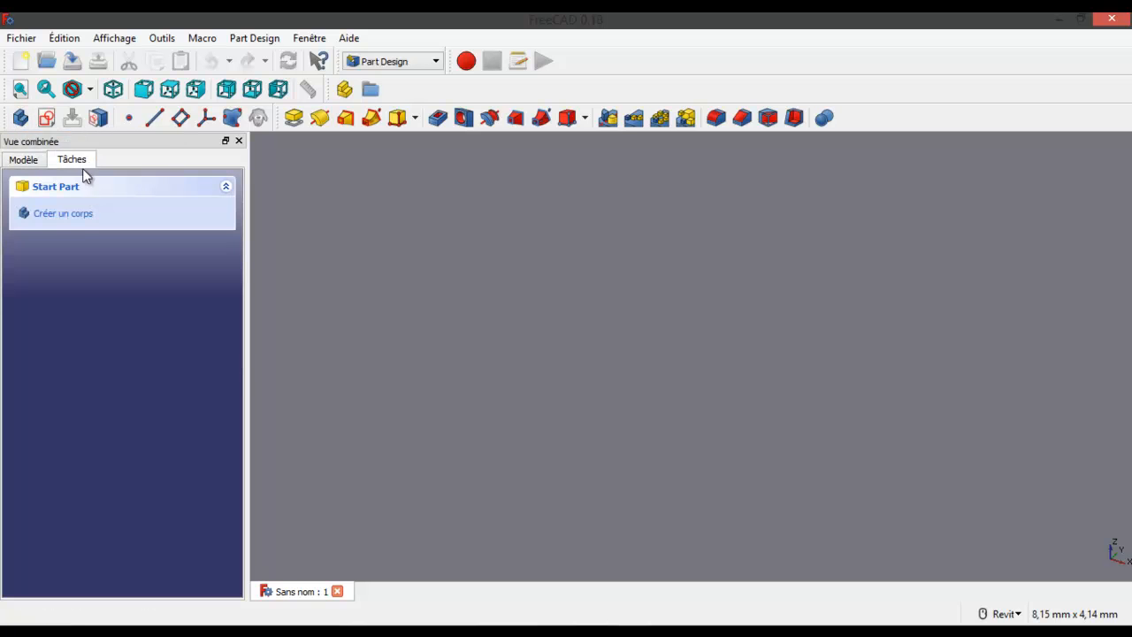
click(78, 217)
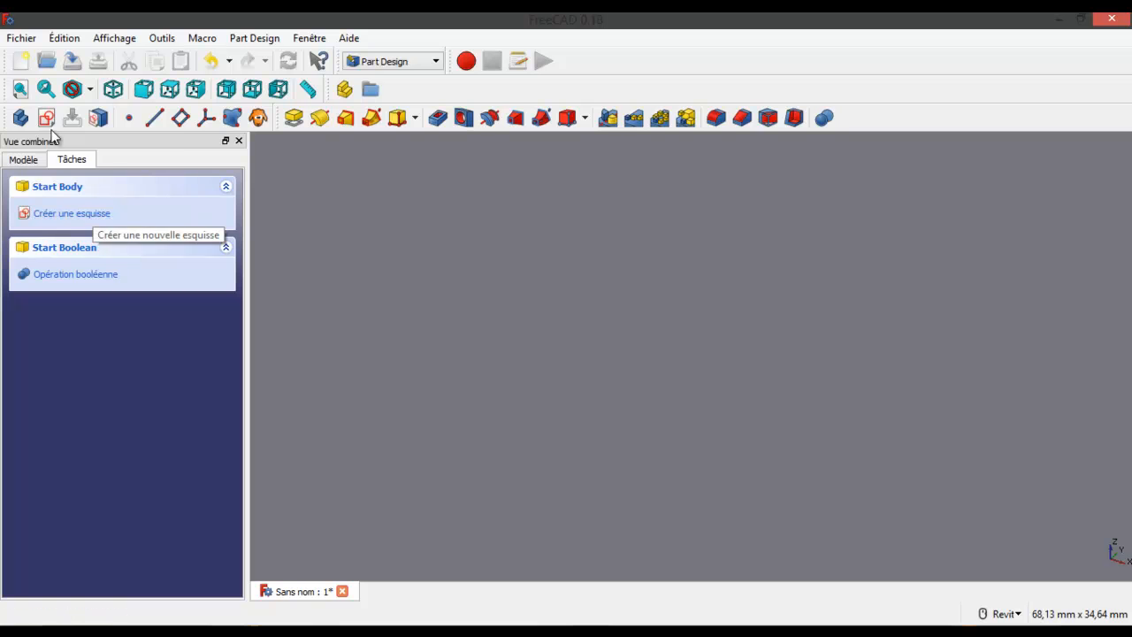
- Start a new sketch in the body on the XZ plane
click(79, 213)
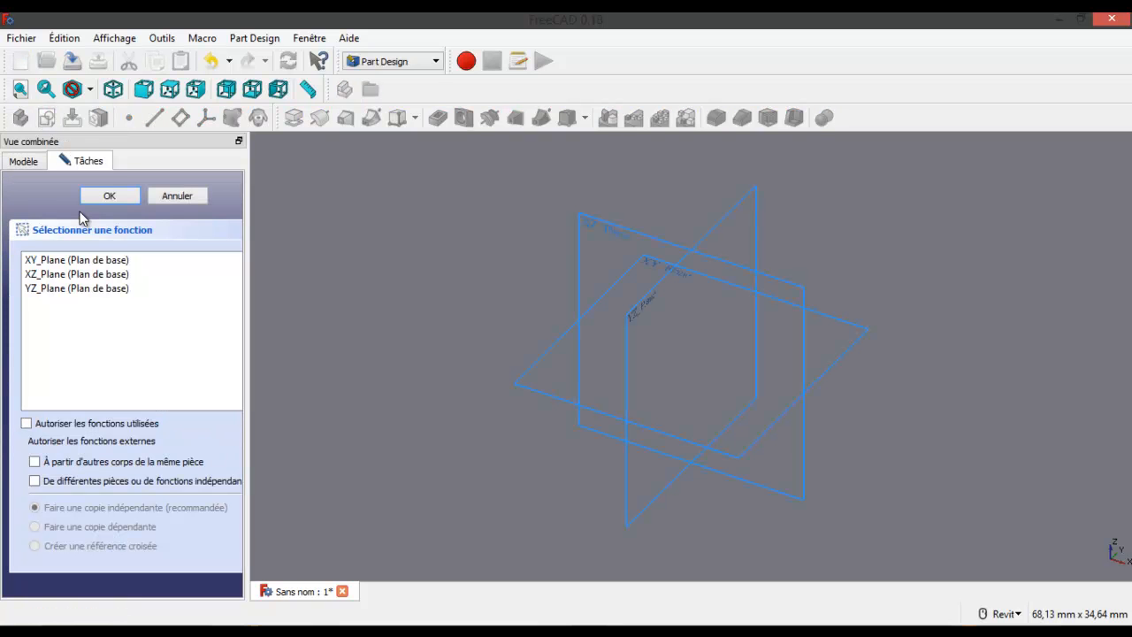
click(601, 225)
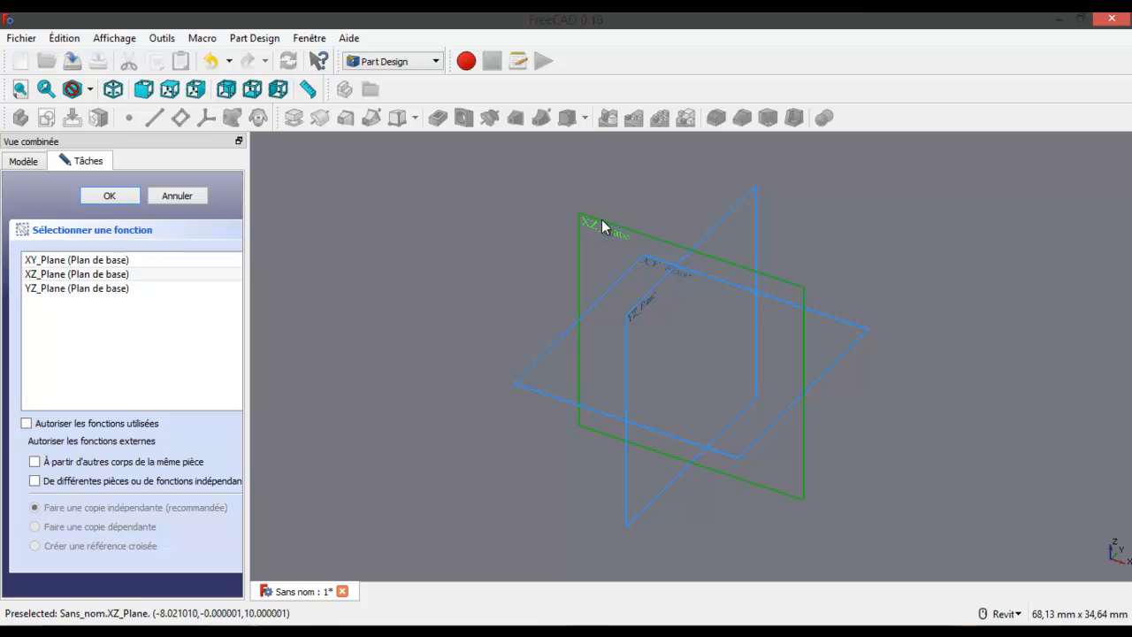
click(111, 196)
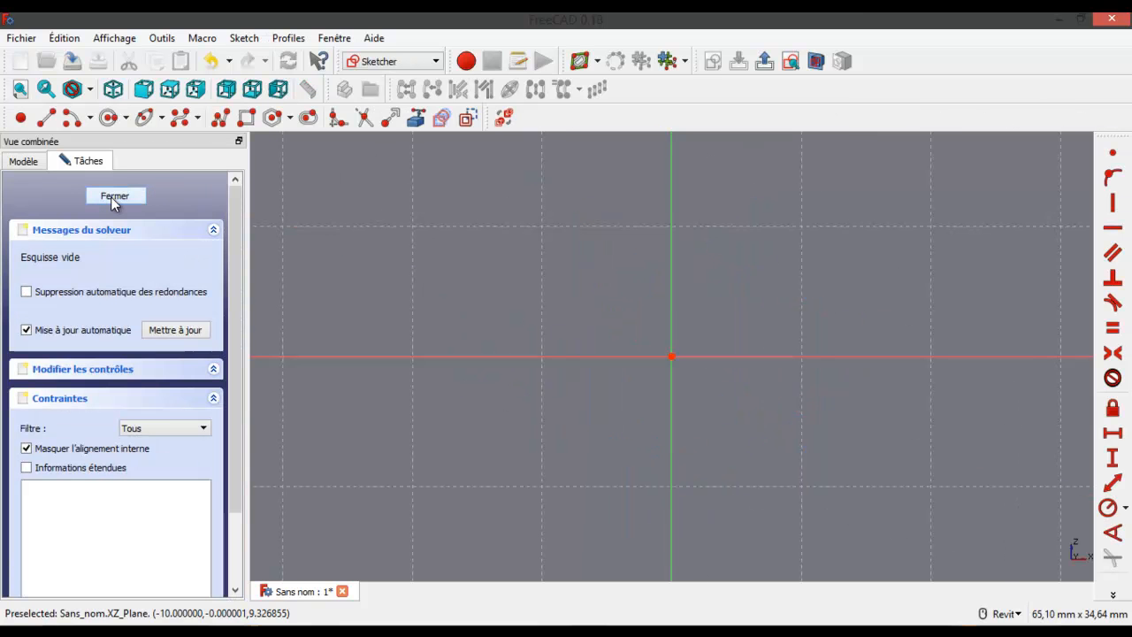
- Sketch a rectangle of about 25 by 13 mm around the origin, nudging its upper-left corner slightly inward
click(251, 121)
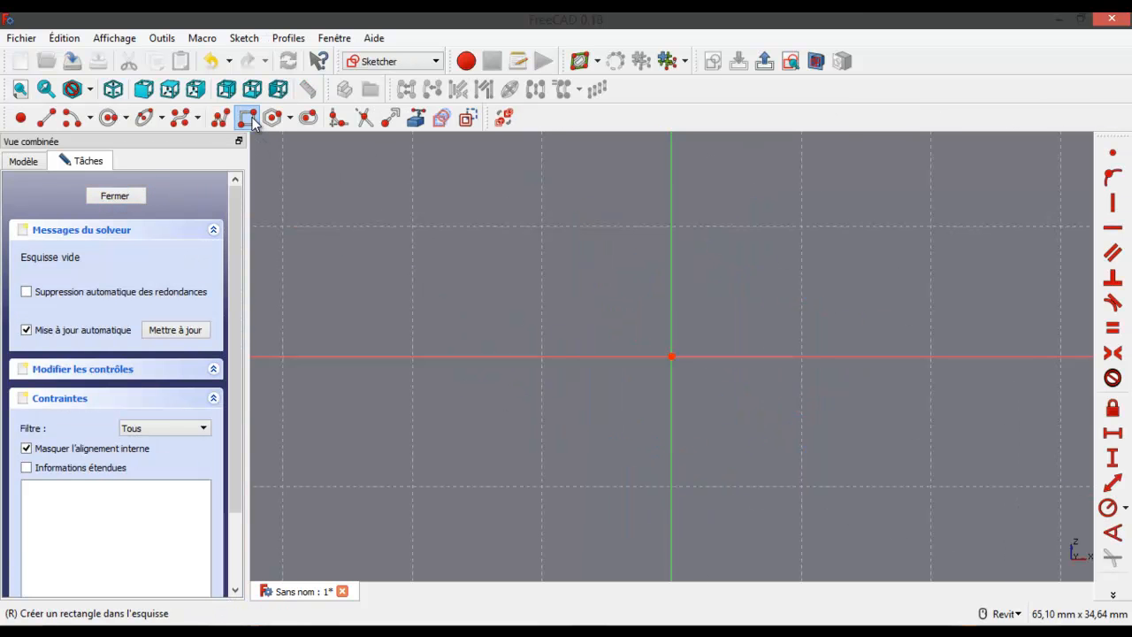
click(432, 268)
click(762, 442)
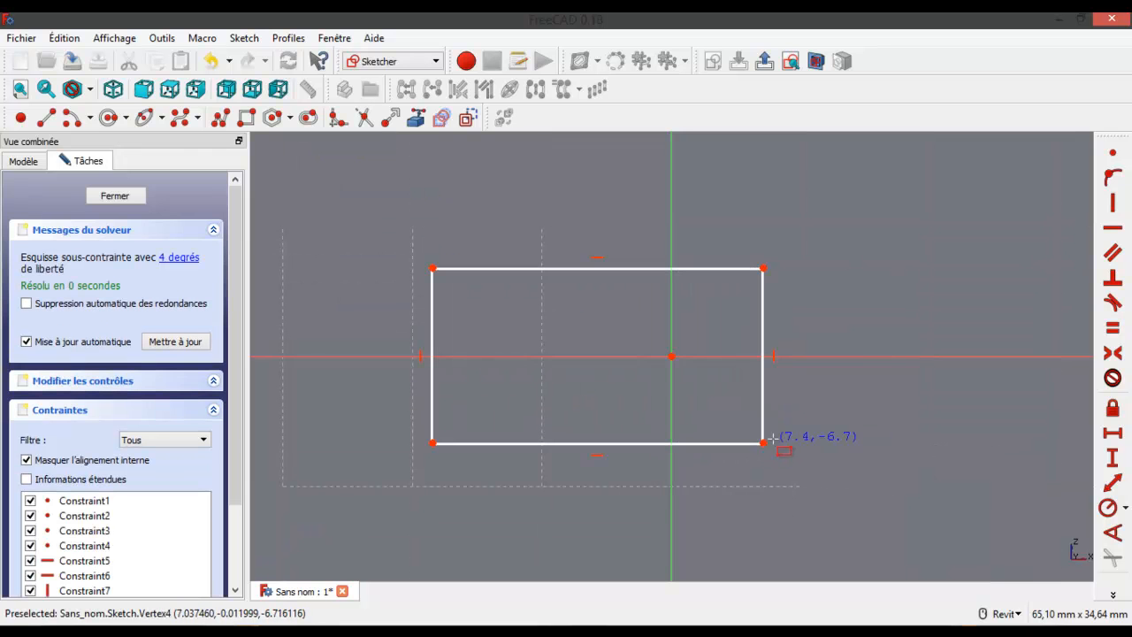
right_click(875, 314)
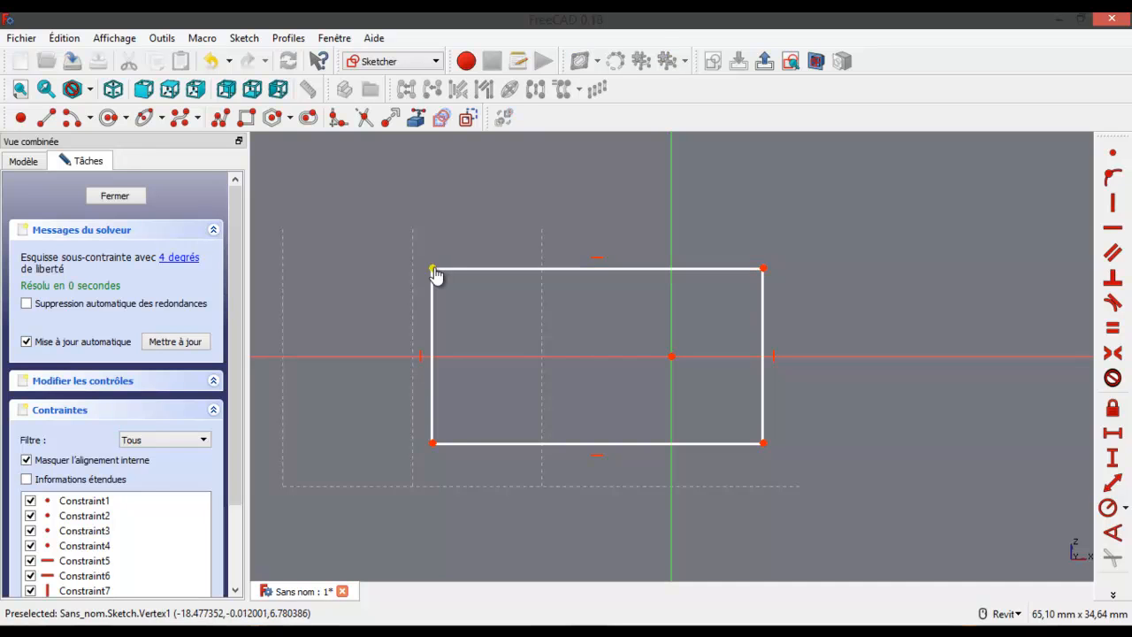
drag(434, 269, 438, 272)
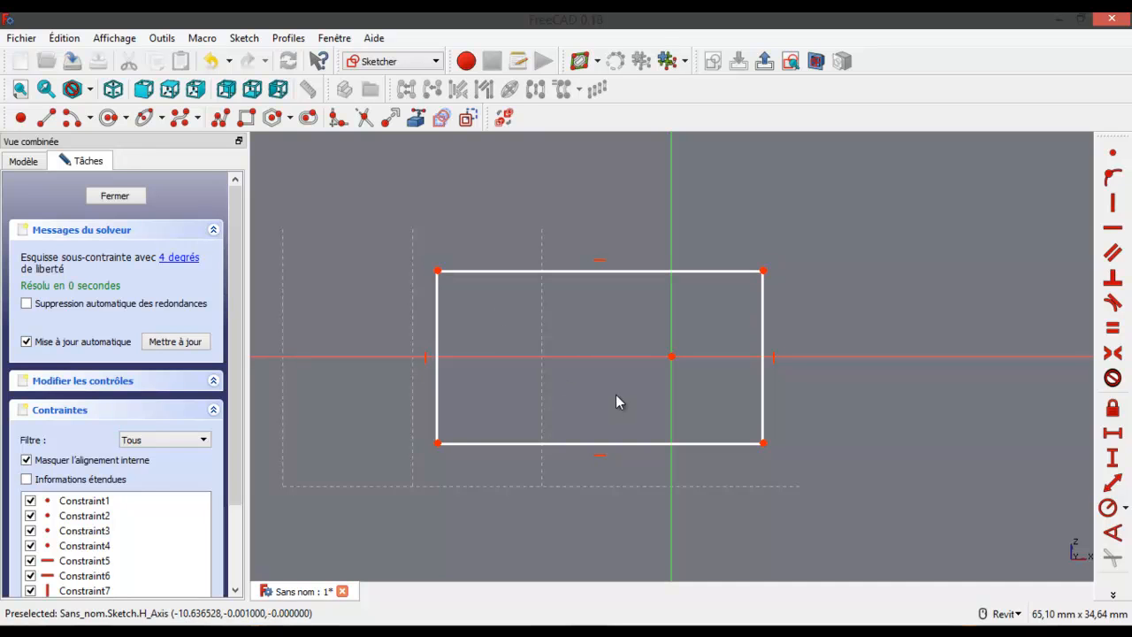
- Make two opposite rectangle corners symmetric about the origin, and stretch the rectangle by its upper-right corner to about 29 by 15 mm
click(440, 275)
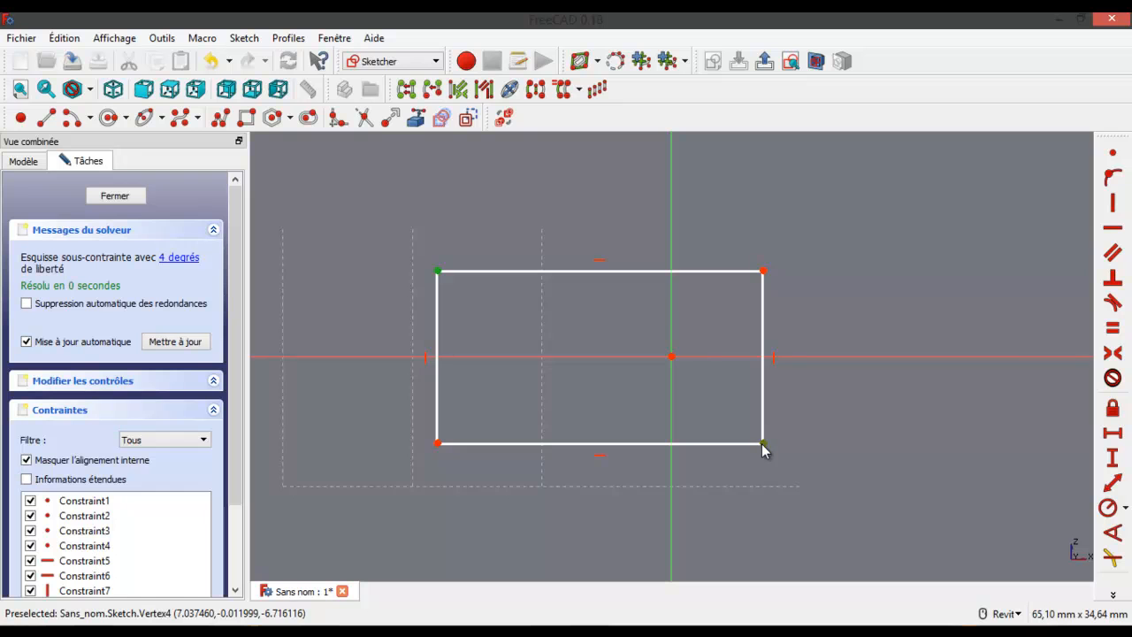
click(672, 358)
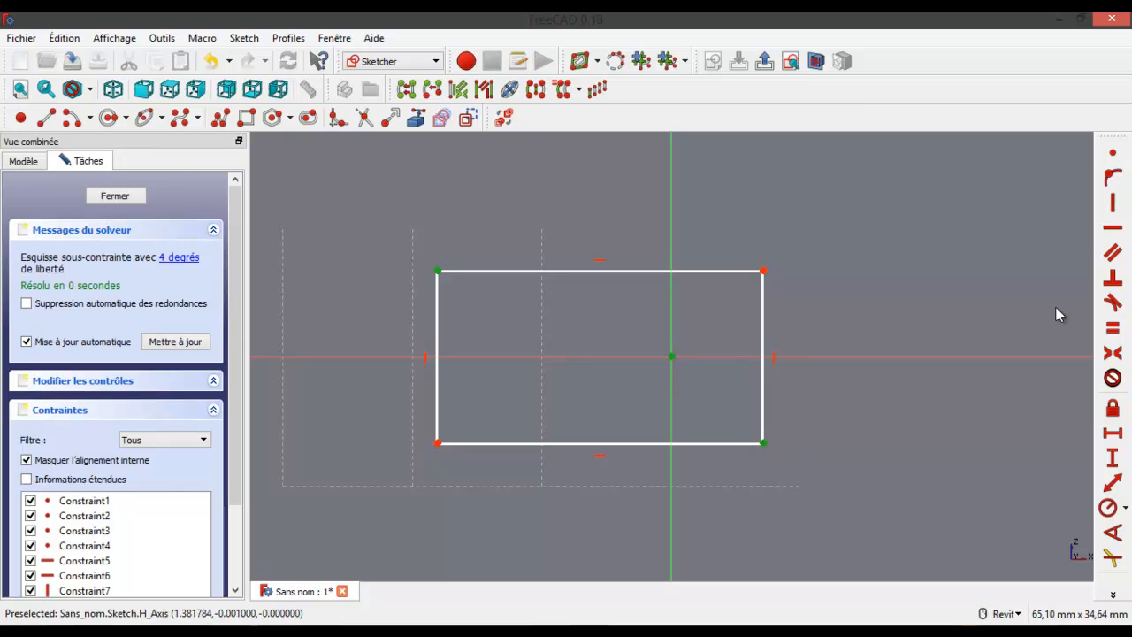
click(1113, 354)
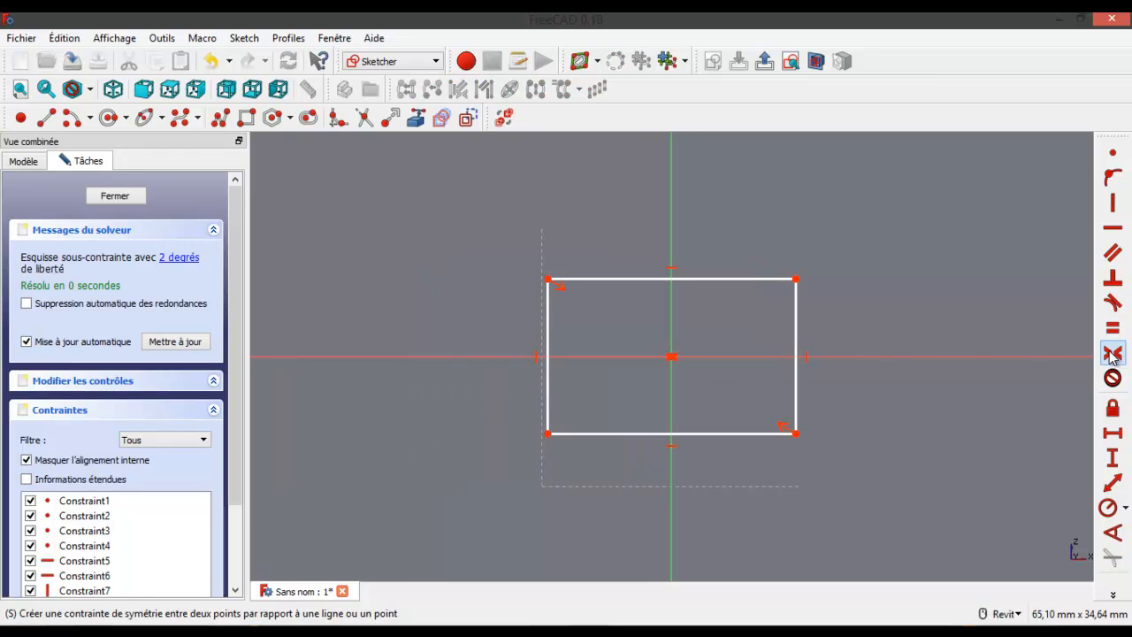
drag(795, 281, 815, 259)
drag(815, 303, 858, 189)
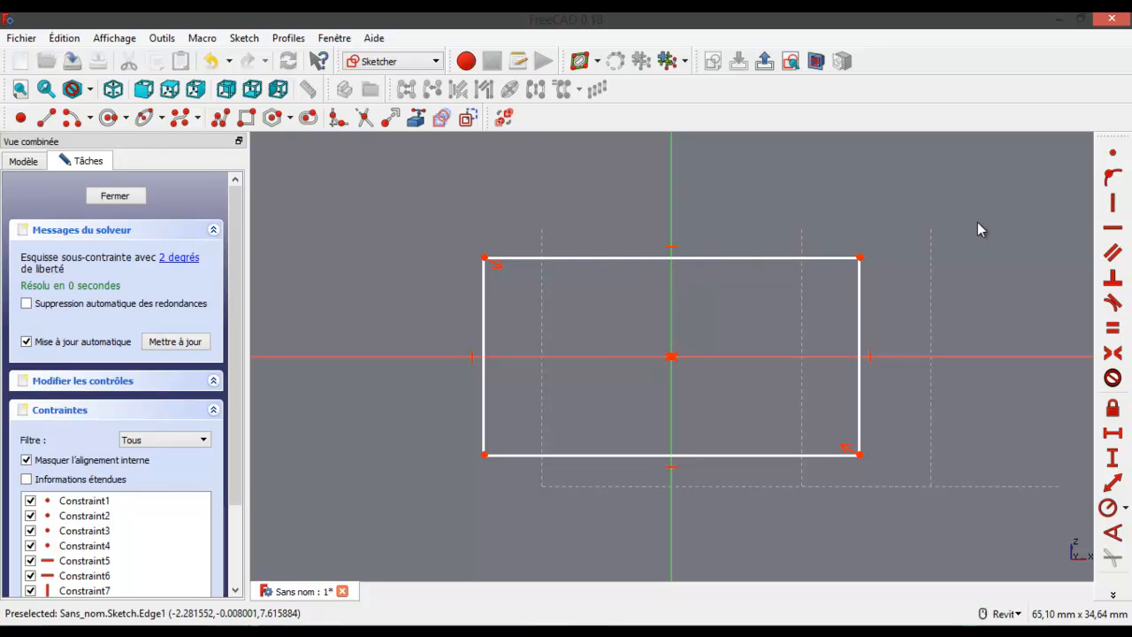
- Add a horizontal distance constraint of 50 mm to the rectangle's upper edge
click(666, 258)
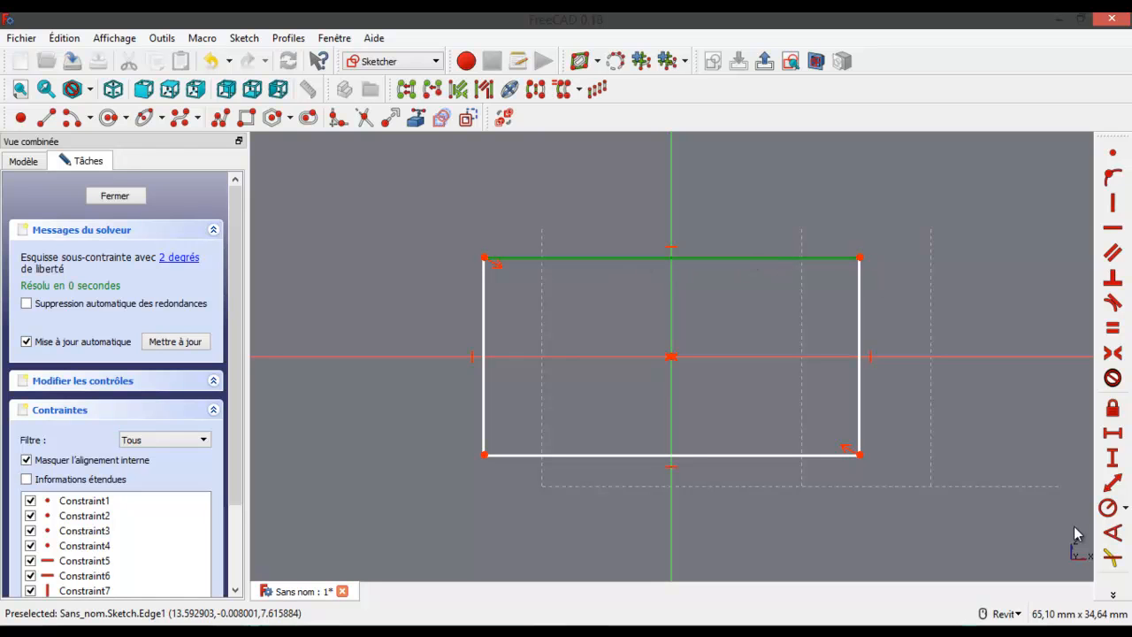
click(1114, 433)
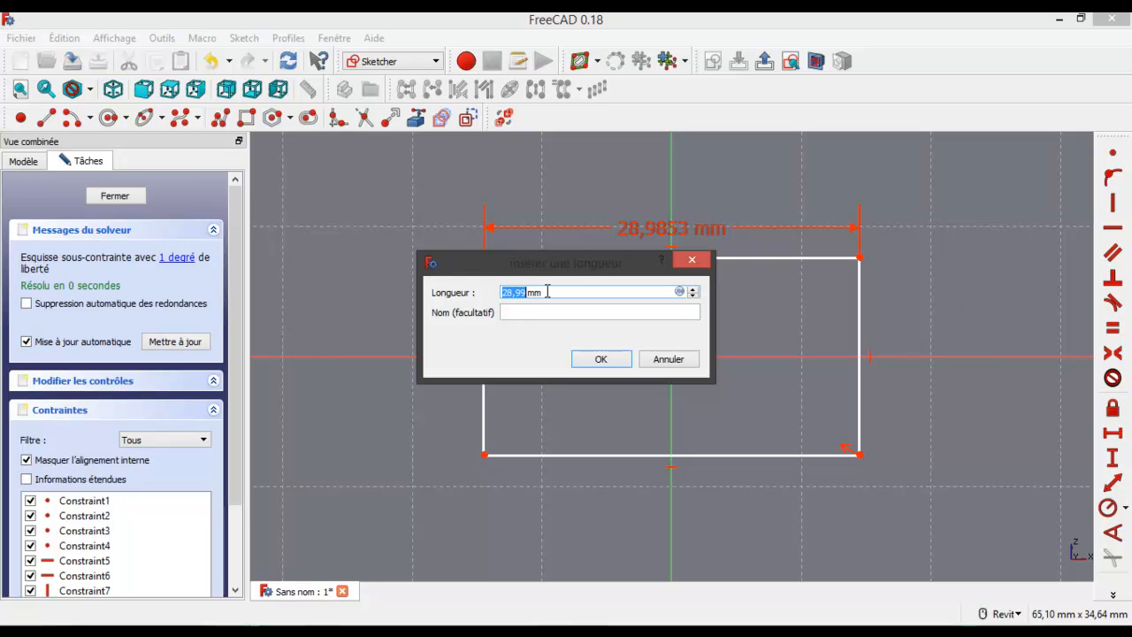
text(50)
click(530, 312)
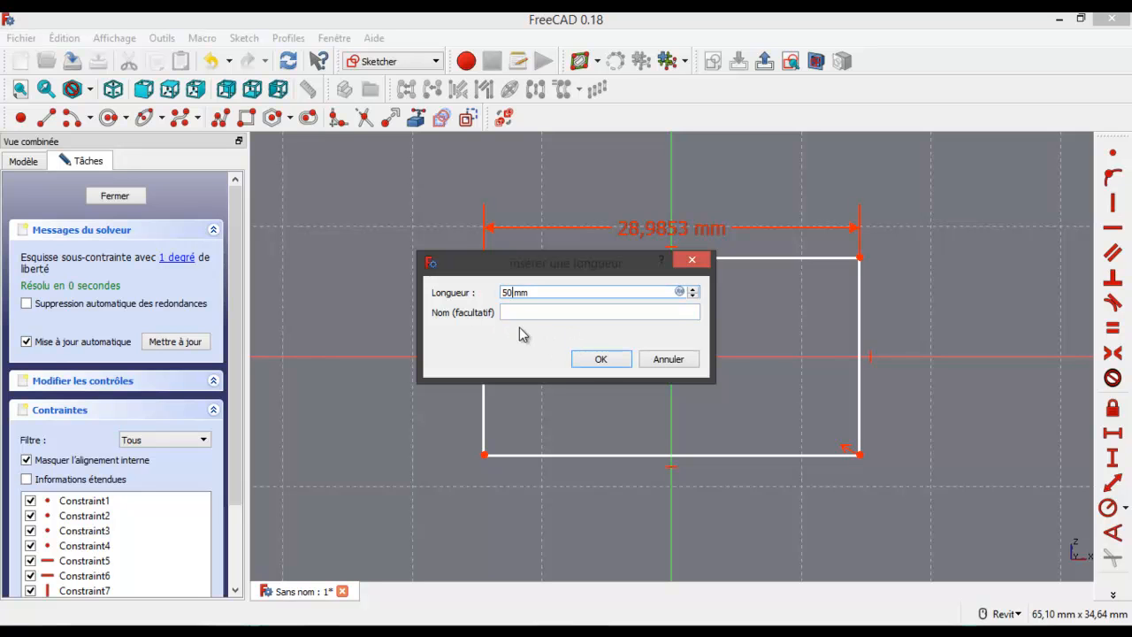
click(594, 366)
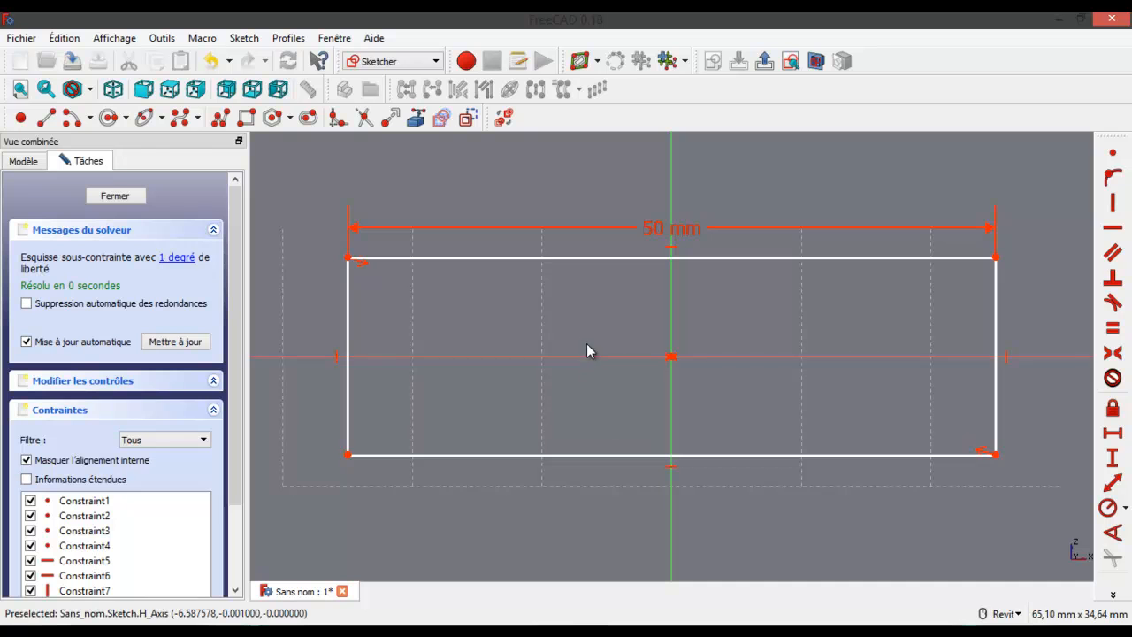
- Add a vertical distance constraint of 20 mm to the rectangle's right edge
scroll(545, 296, down, 2)
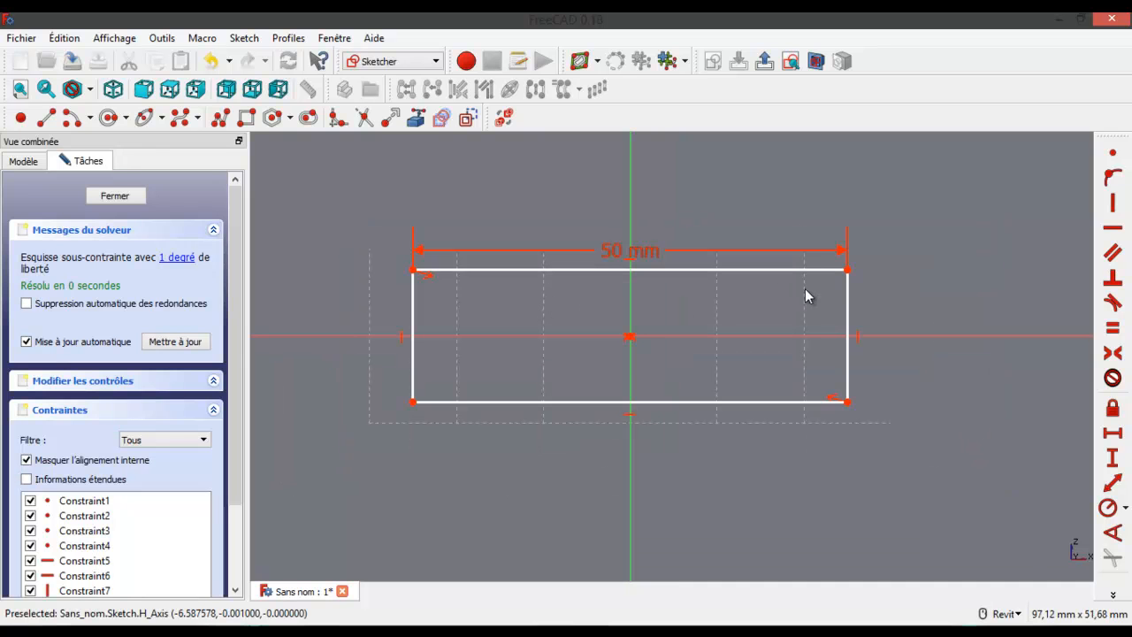
click(848, 312)
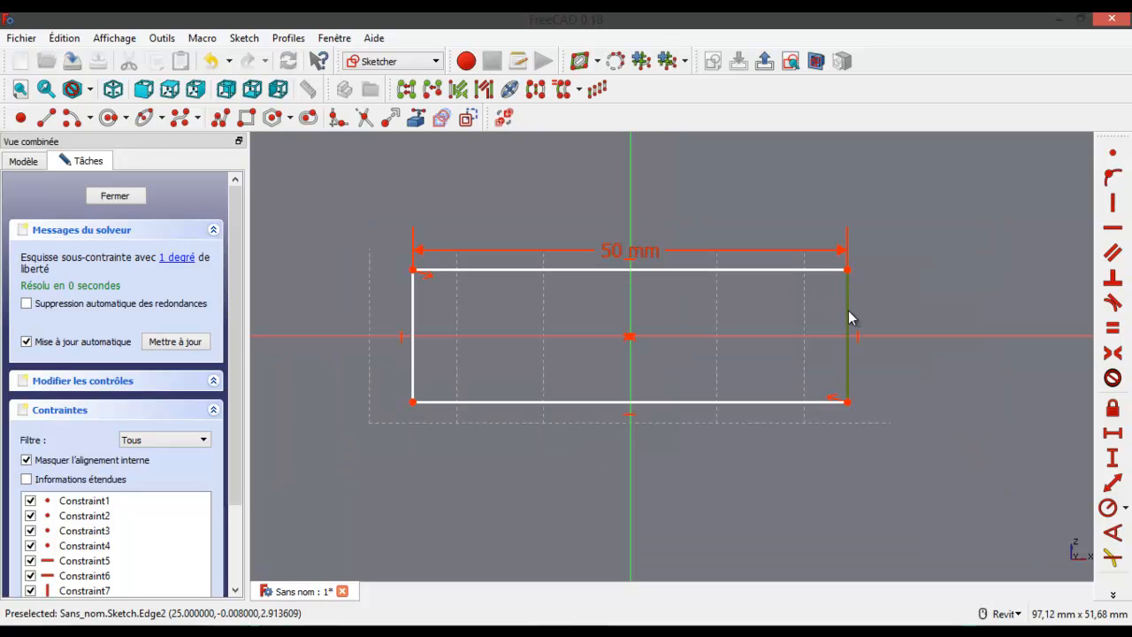
click(1112, 459)
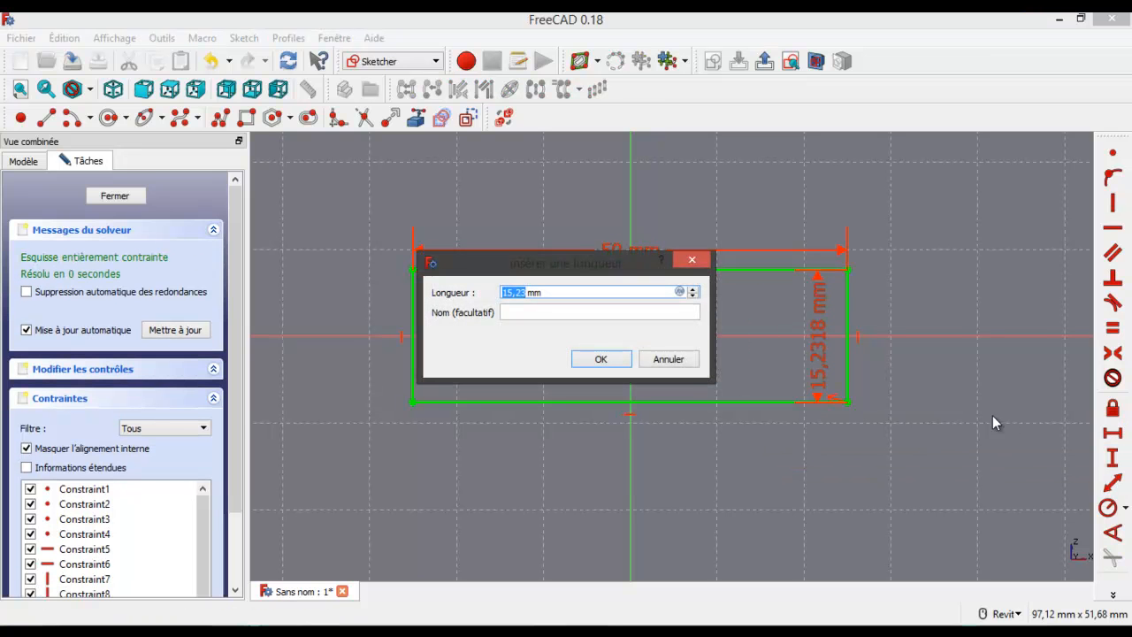
text(20)
key(Return)
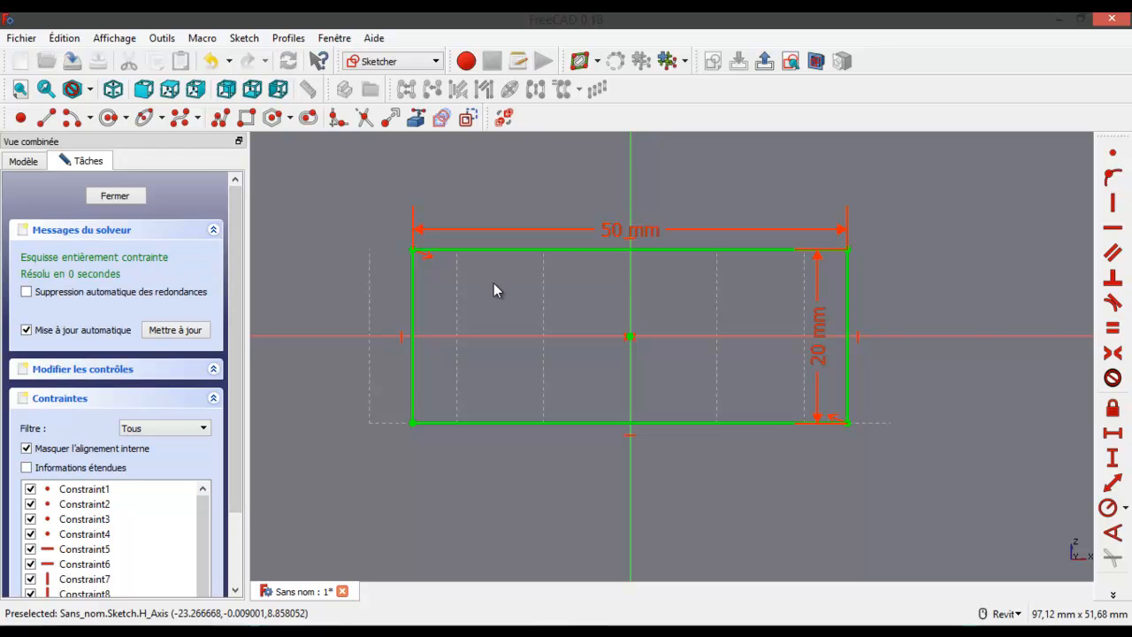
- Undo the rectangle's height constraint and pull its upper-right corner upward to test the remaining freedom of movement
key(ctrl+z)
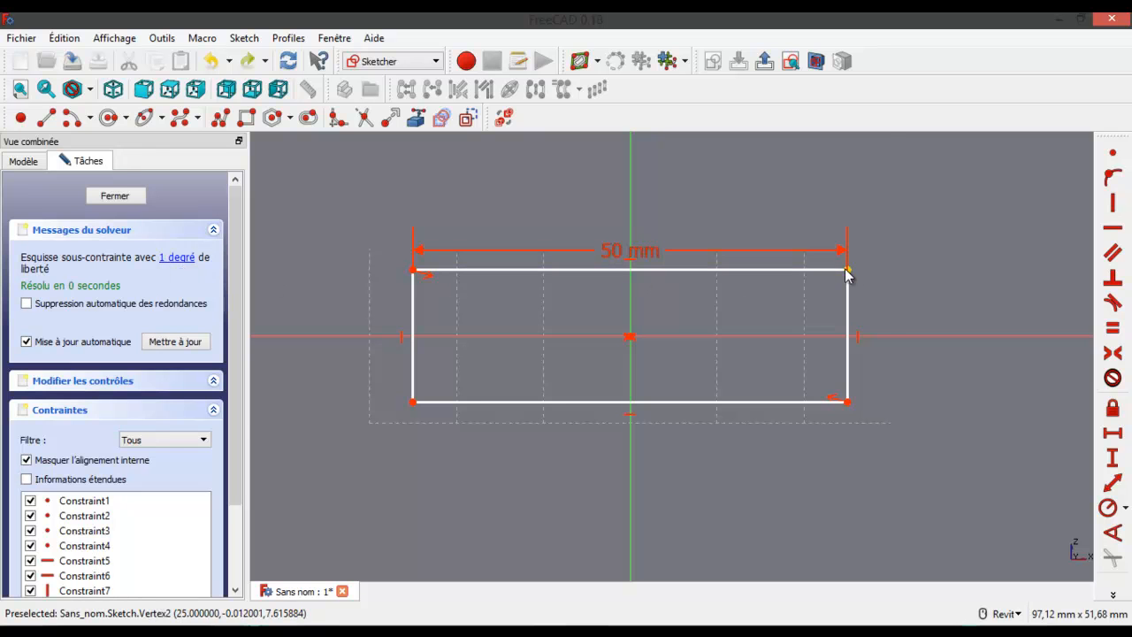
mouse_move(848, 276)
mouse_down()
mouse_move(875, 278)
mouse_move(852, 279)
mouse_move(856, 246)
mouse_move(855, 276)
mouse_move(854, 266)
mouse_up()
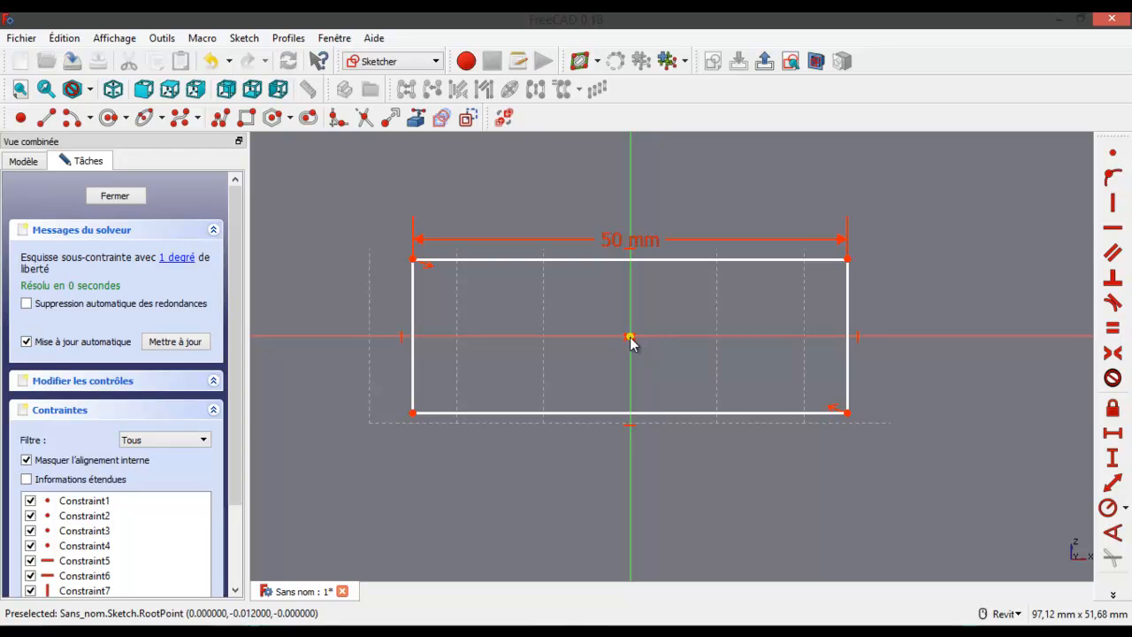
drag(850, 324, 854, 246)
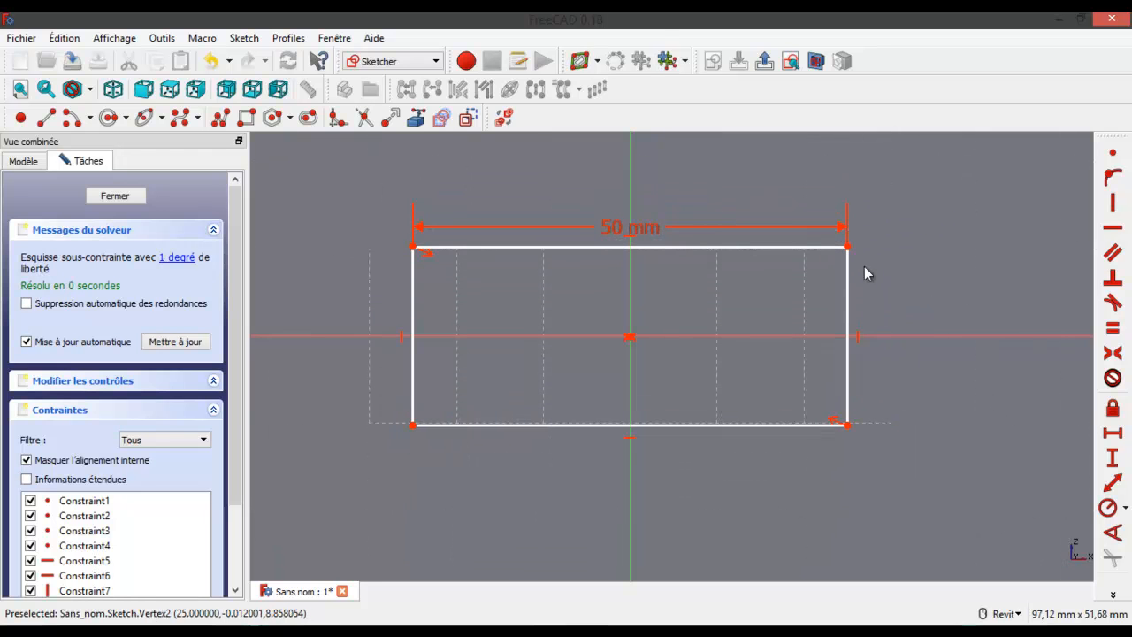
- Constrain the rectangle's height to 20 mm on its right edge and close the sketch
click(848, 329)
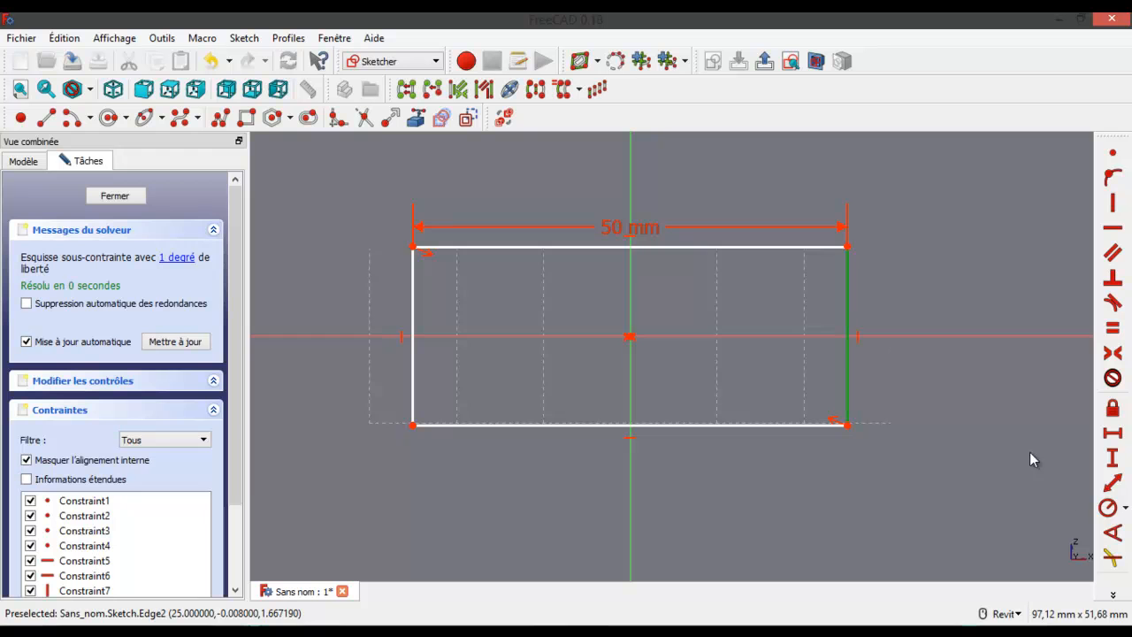
click(1112, 457)
text(20)
key(Return)
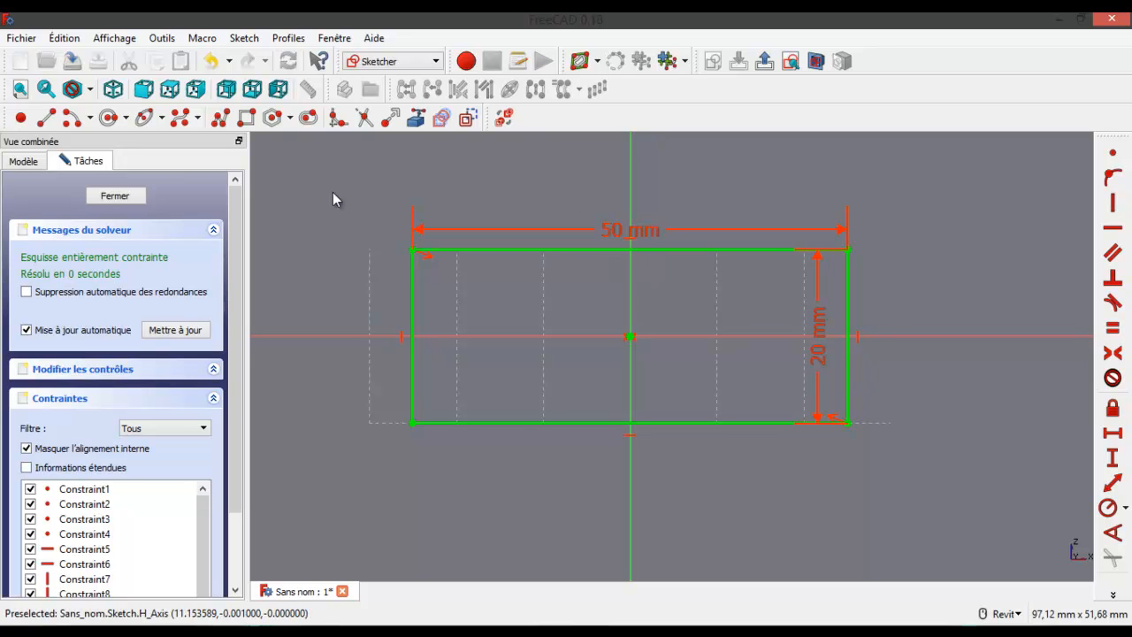
click(115, 195)
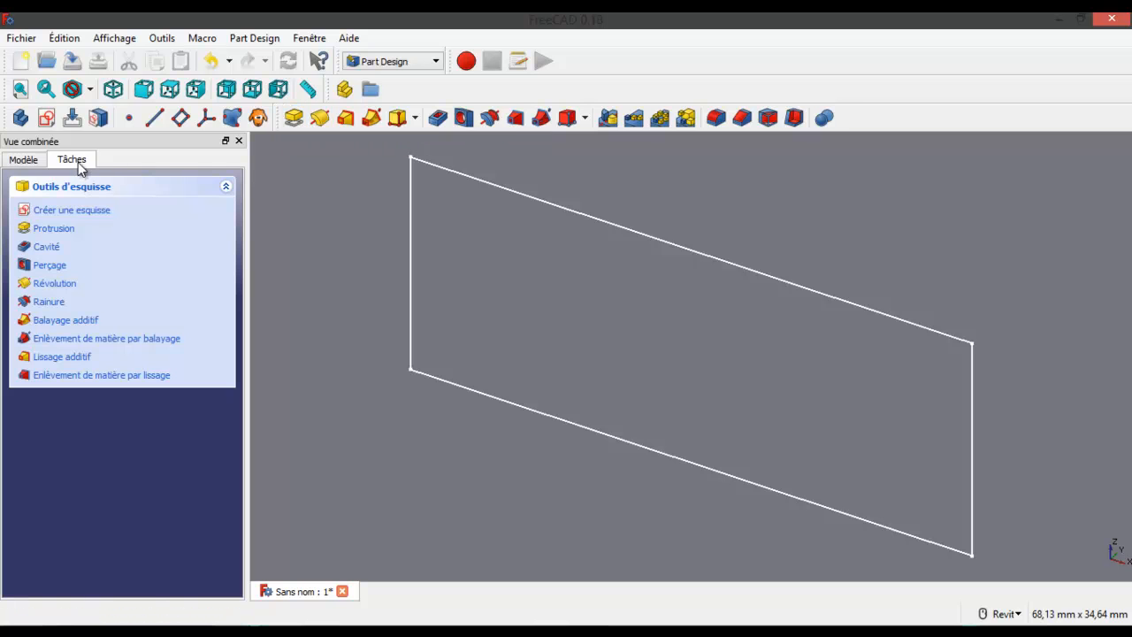
- Pad the rectangle sketch by 15 mm, reviewing the available pad types and keeping the Dimension type
click(51, 232)
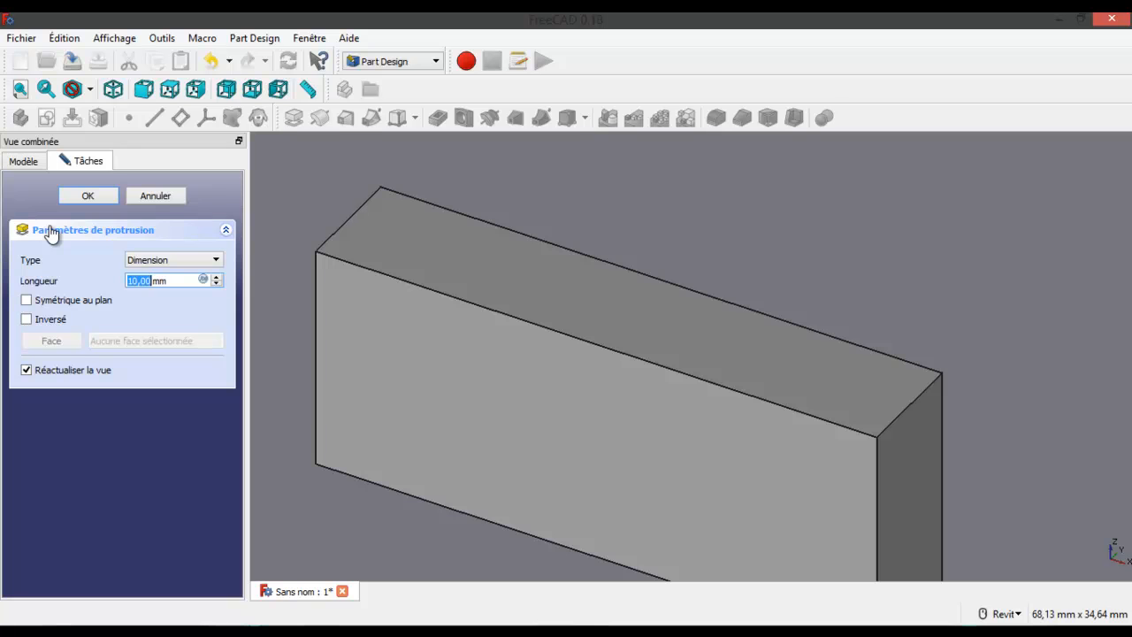
scroll(683, 282, down, 4)
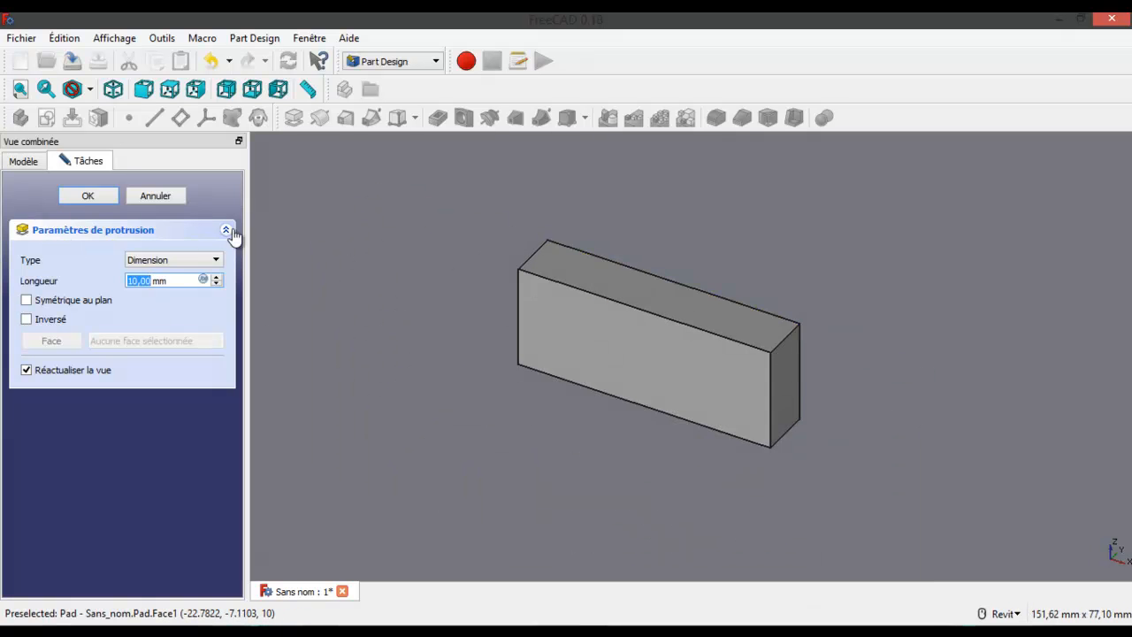
click(168, 262)
click(171, 259)
click(172, 260)
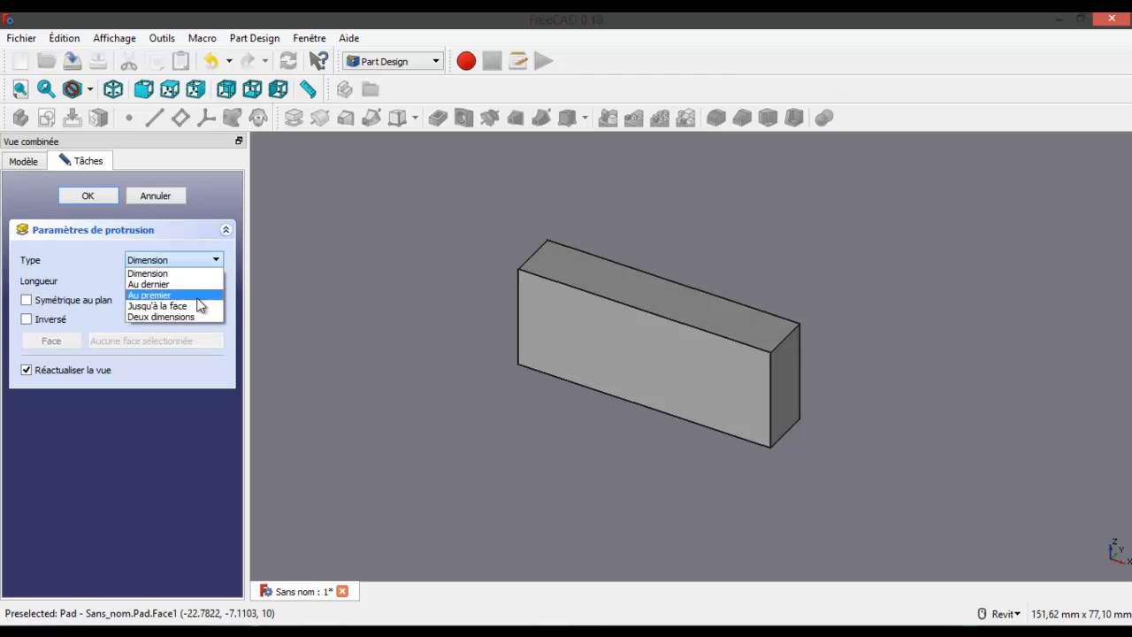
click(183, 258)
triple_click(175, 280)
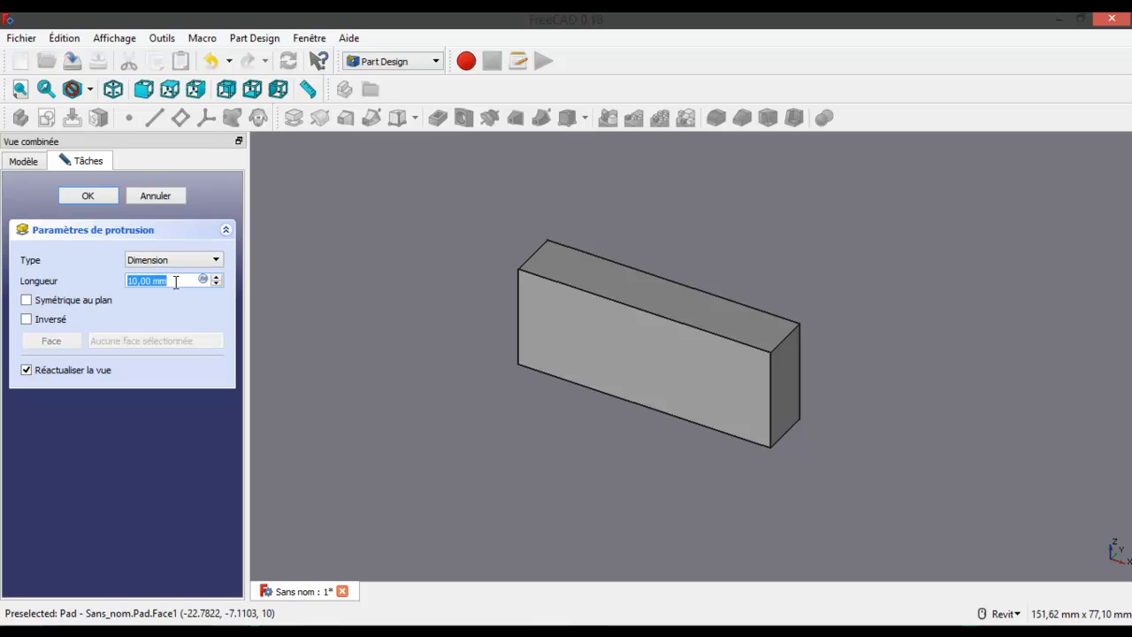
text(15)
key(Return)
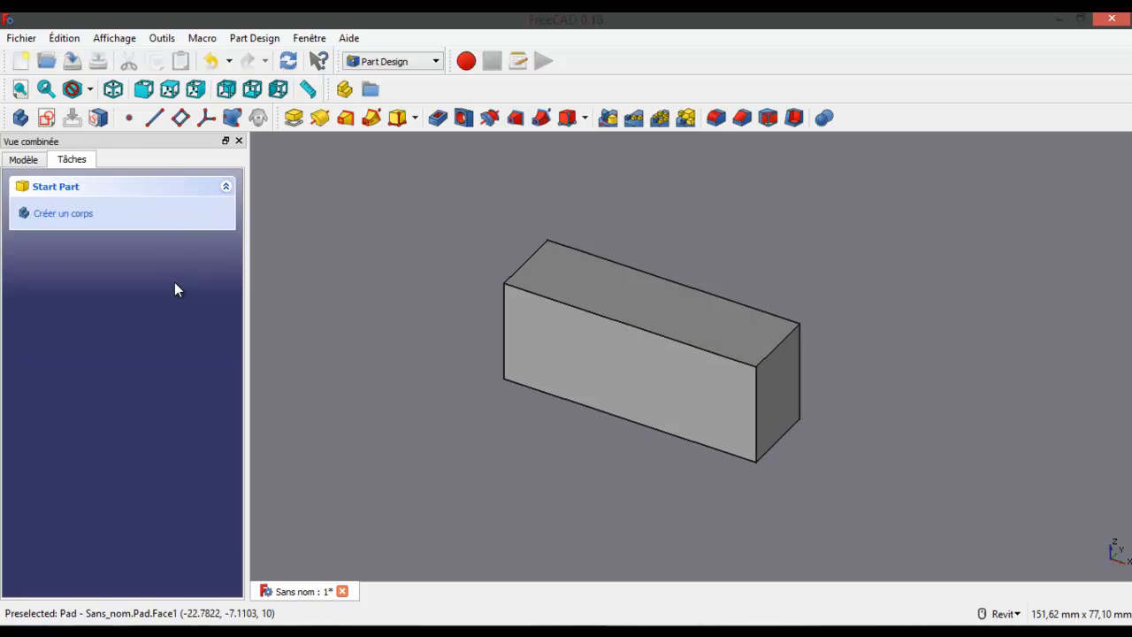
- Expand the Pad in the body's model tree to examine the sketch it is based on
click(30, 162)
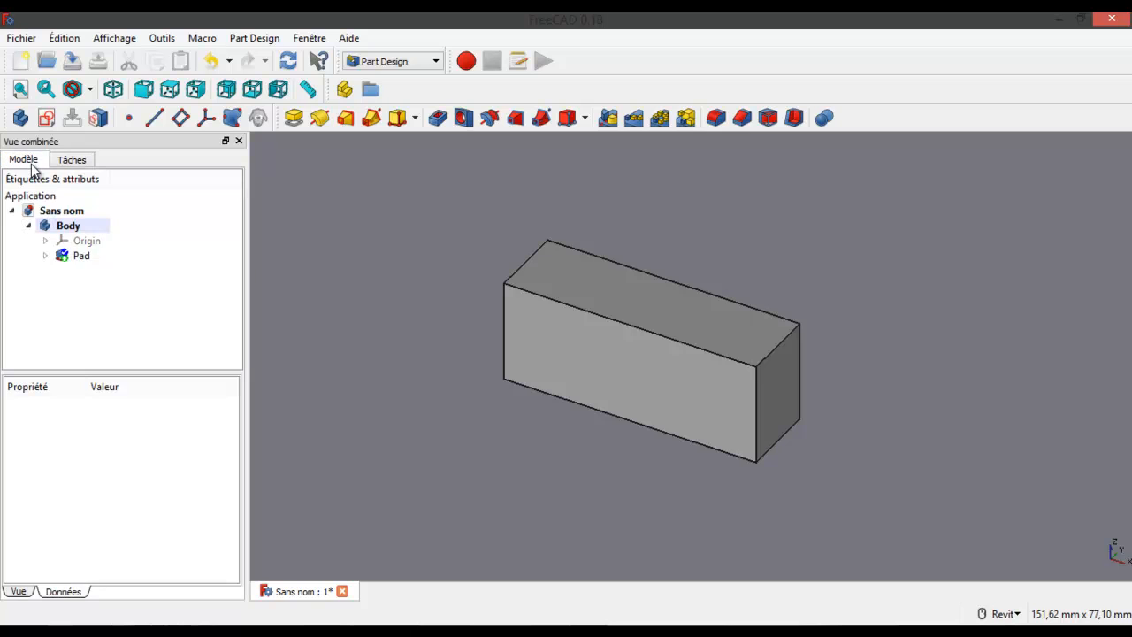
click(46, 255)
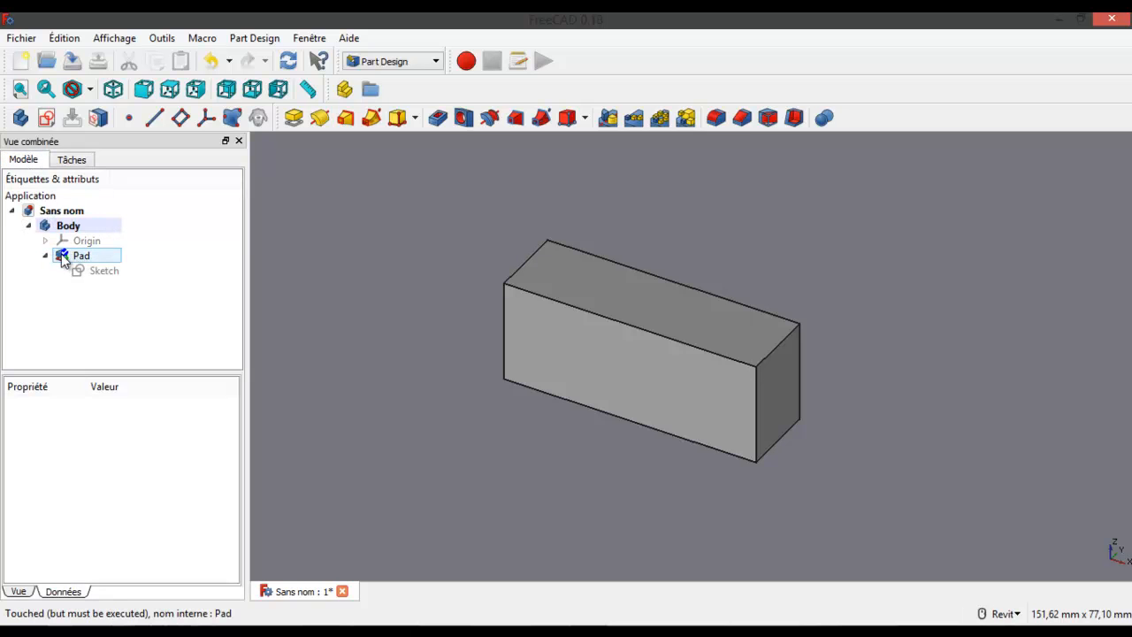
- Review the Pad's base sketch and its pad parameters, leaving both unmodified
double_click(81, 269)
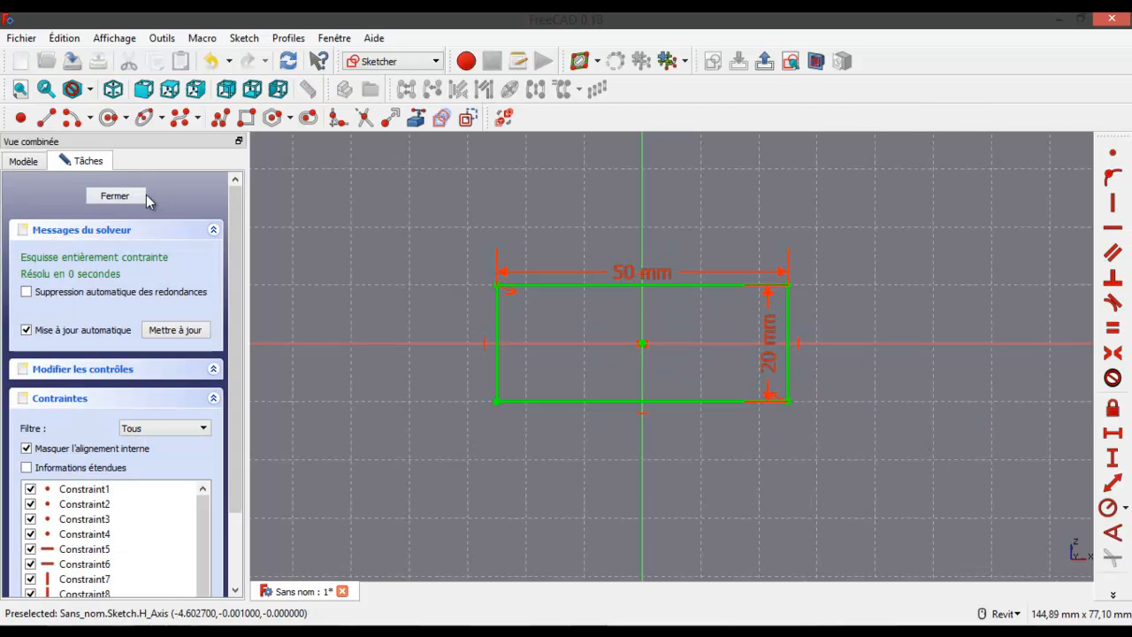
click(115, 195)
double_click(79, 256)
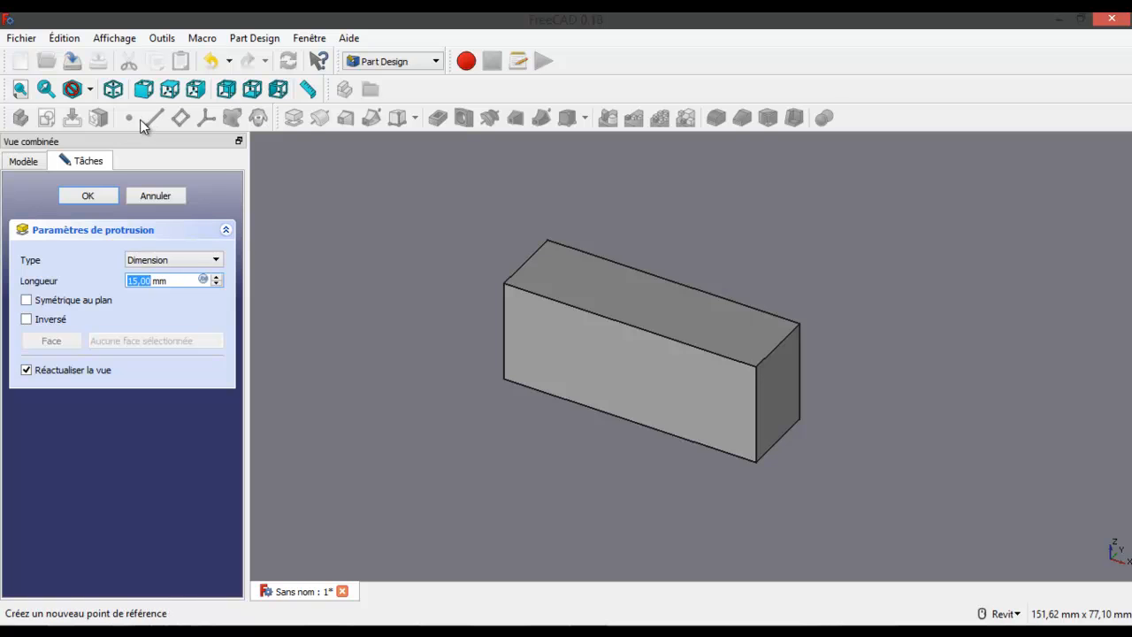
click(170, 196)
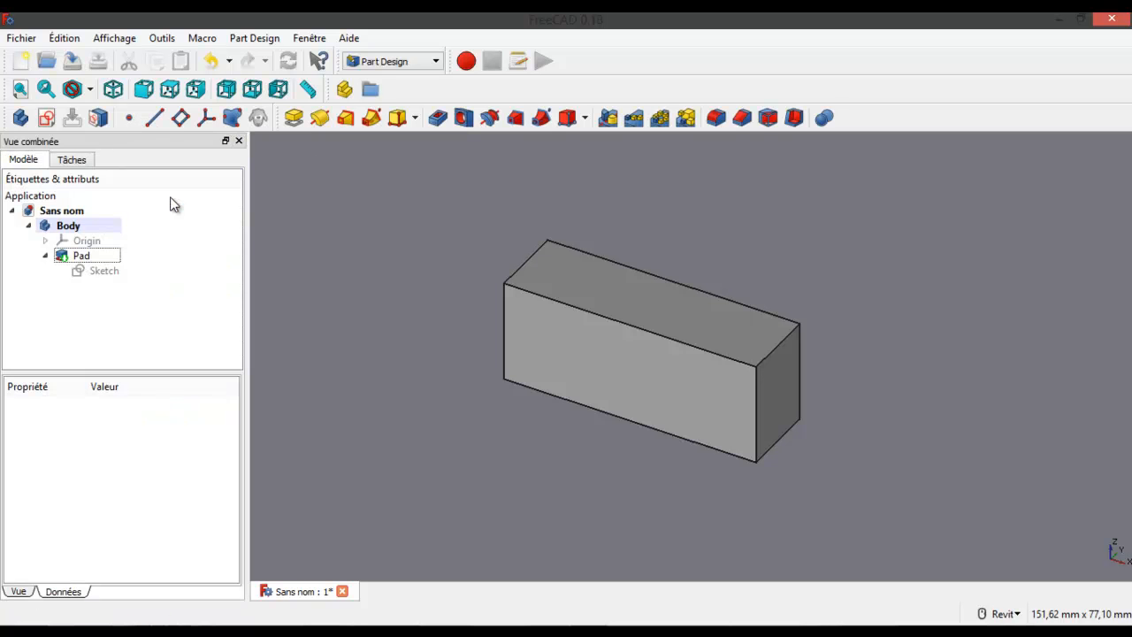
- Display the base planes around the pad without creating a sketch, and reopen the base sketch to examine the pad's position relative to it
click(48, 118)
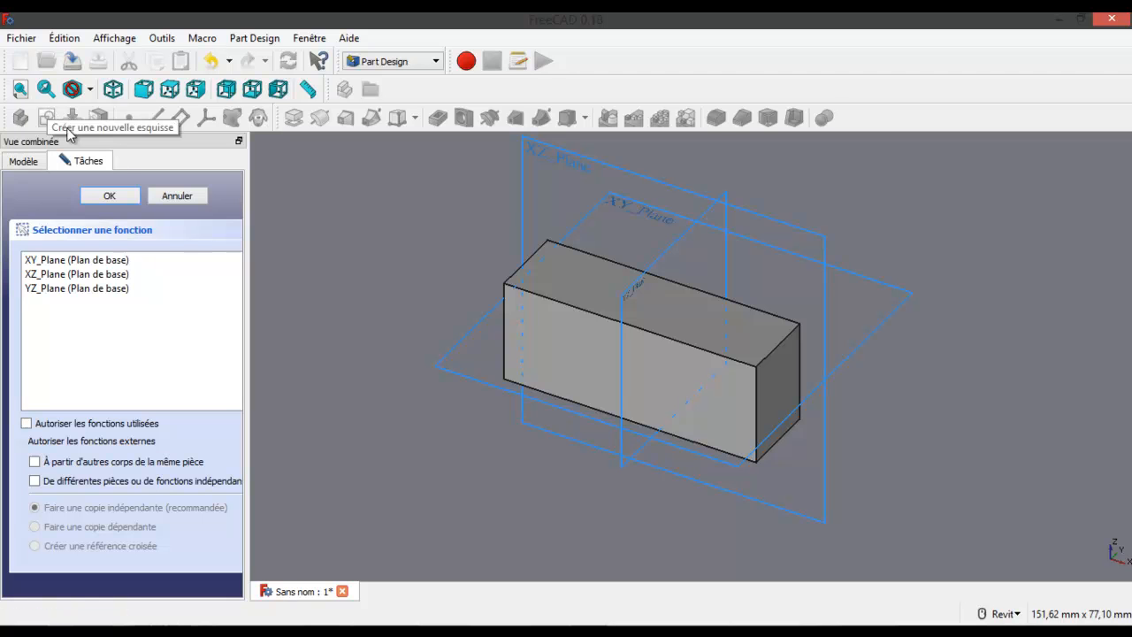
middle_drag(928, 425, 875, 363)
click(171, 199)
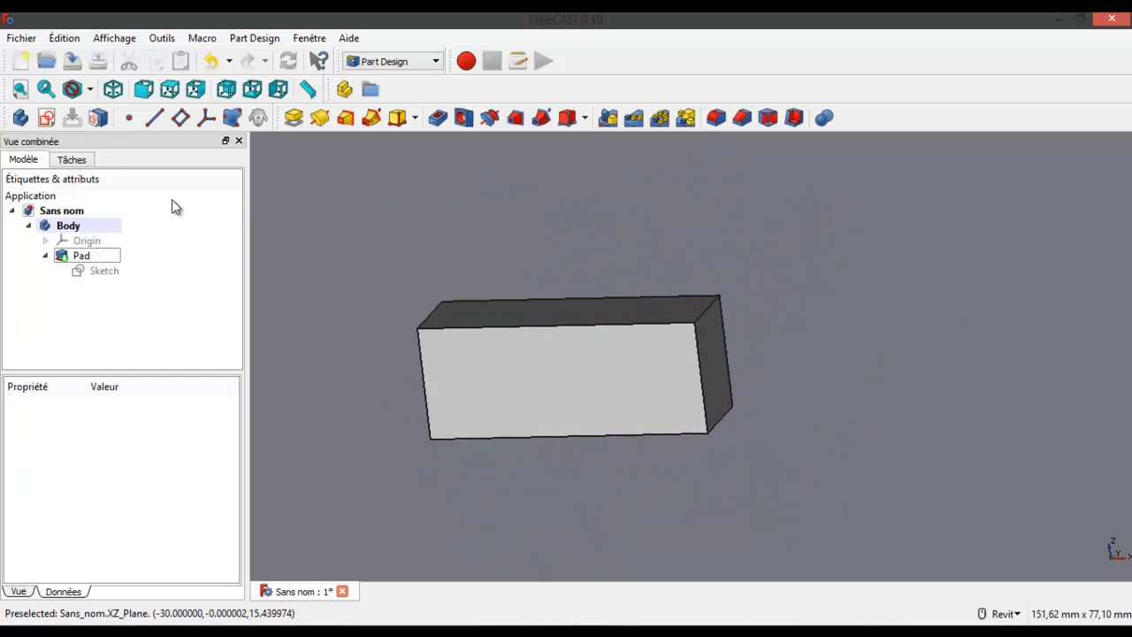
double_click(85, 270)
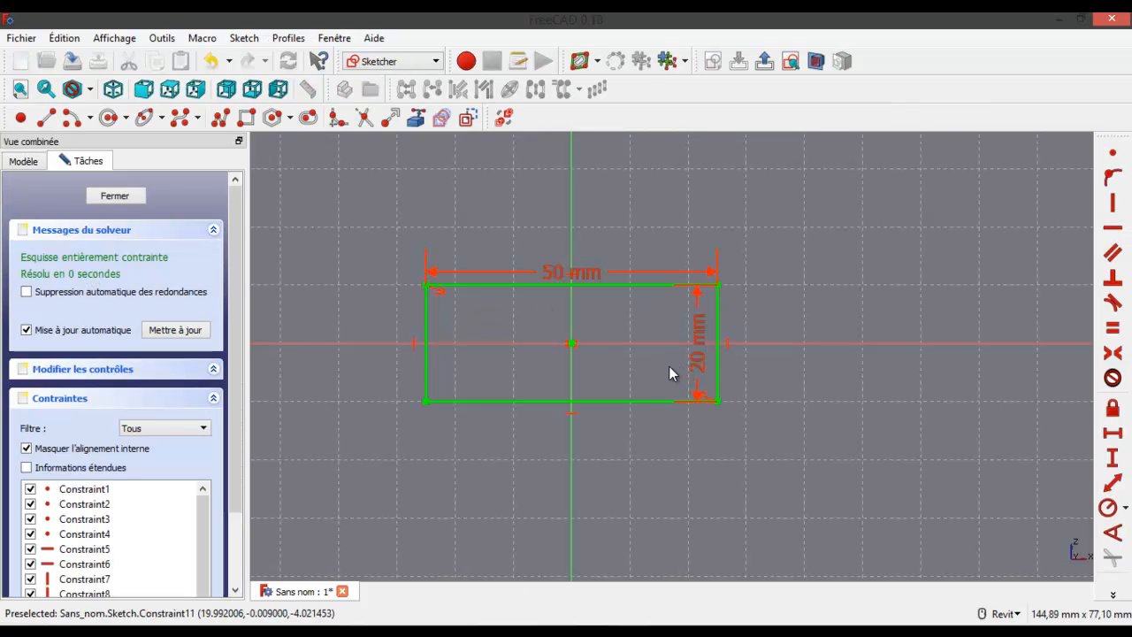
click(119, 196)
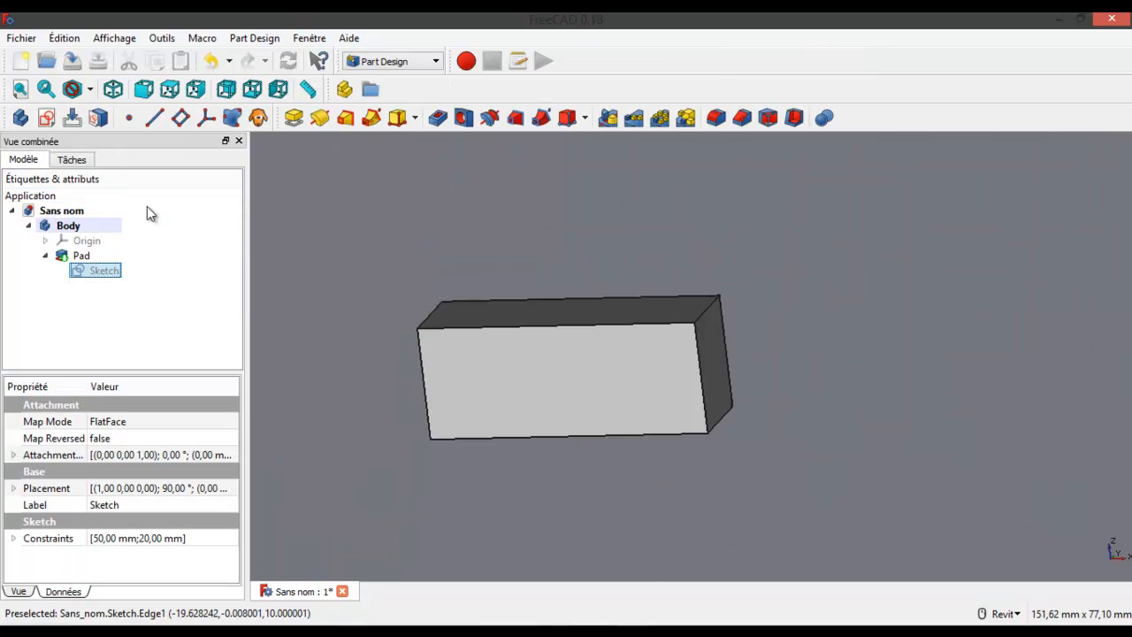
- Make the 15 mm pad symmetric to its sketch plane, toggling the option to compare the results
double_click(56, 256)
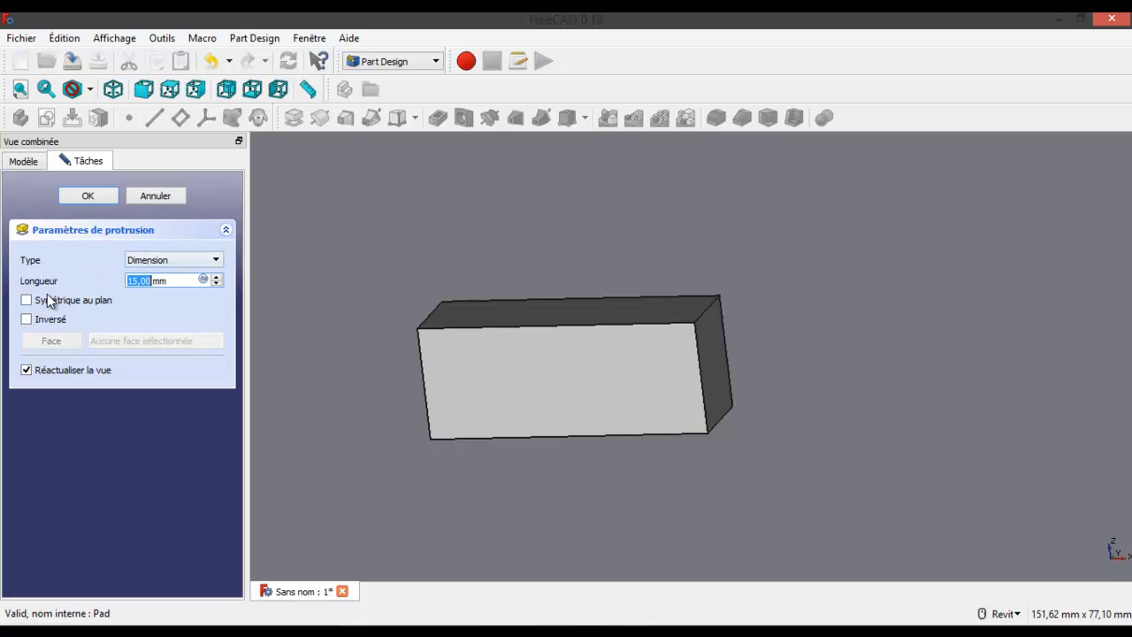
click(26, 299)
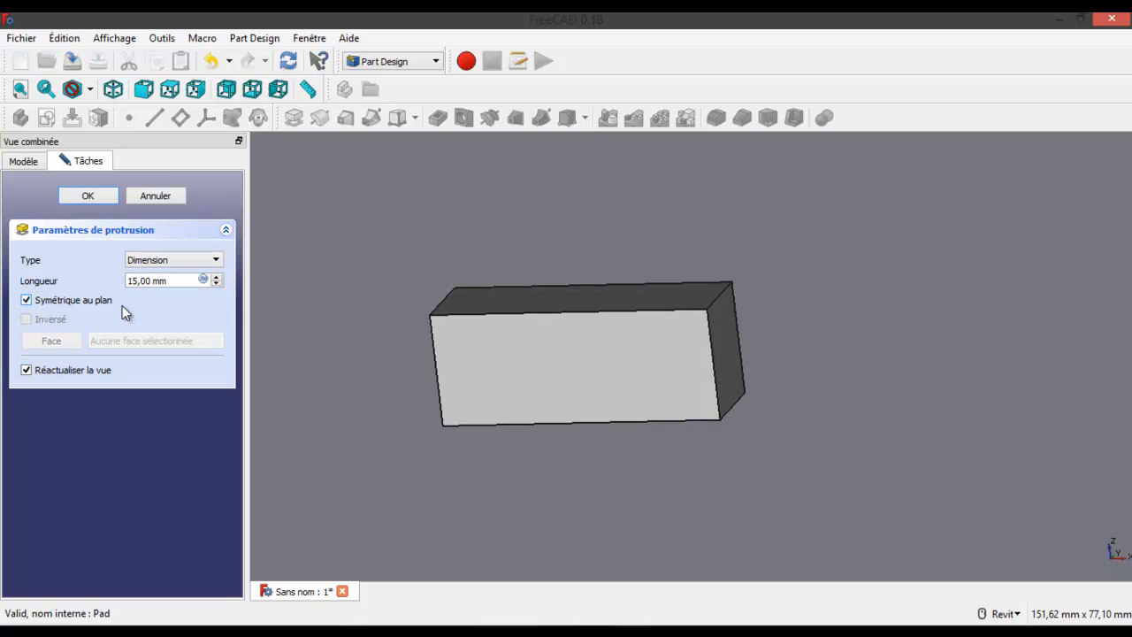
click(29, 301)
click(28, 301)
click(89, 195)
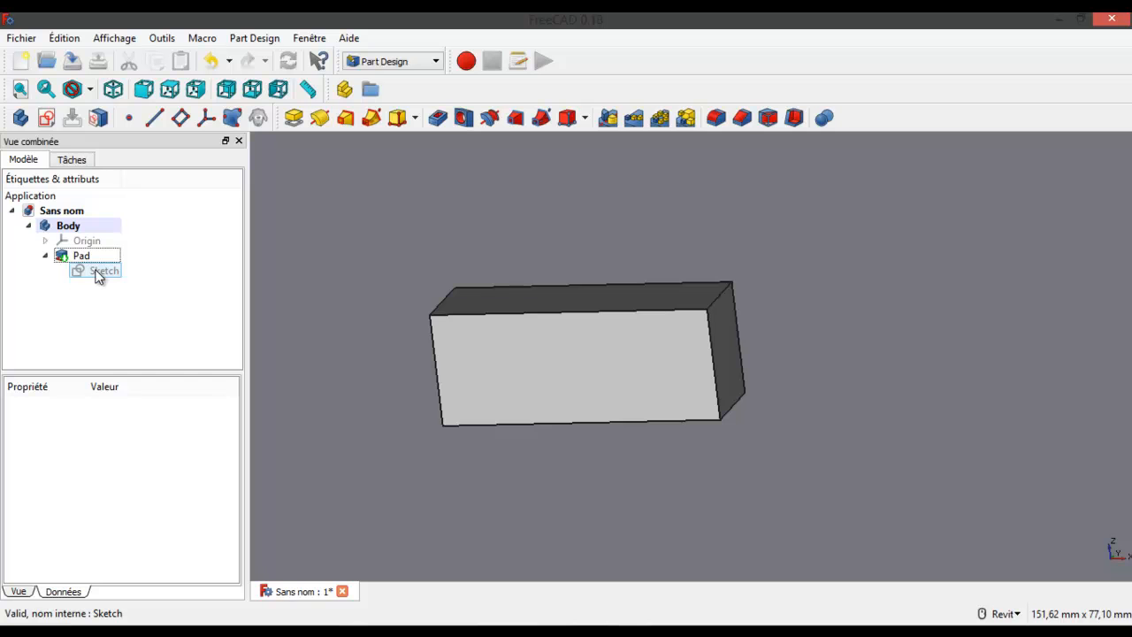
- Display the base planes without creating a sketch to examine how the symmetric pad is distributed around the sketch plane
click(46, 118)
mouse_move(829, 293)
middle_down()
mouse_move(803, 309)
mouse_move(859, 307)
mouse_move(816, 344)
mouse_move(754, 363)
mouse_move(655, 322)
mouse_move(640, 300)
mouse_move(625, 313)
mouse_move(642, 298)
mouse_move(647, 321)
middle_up()
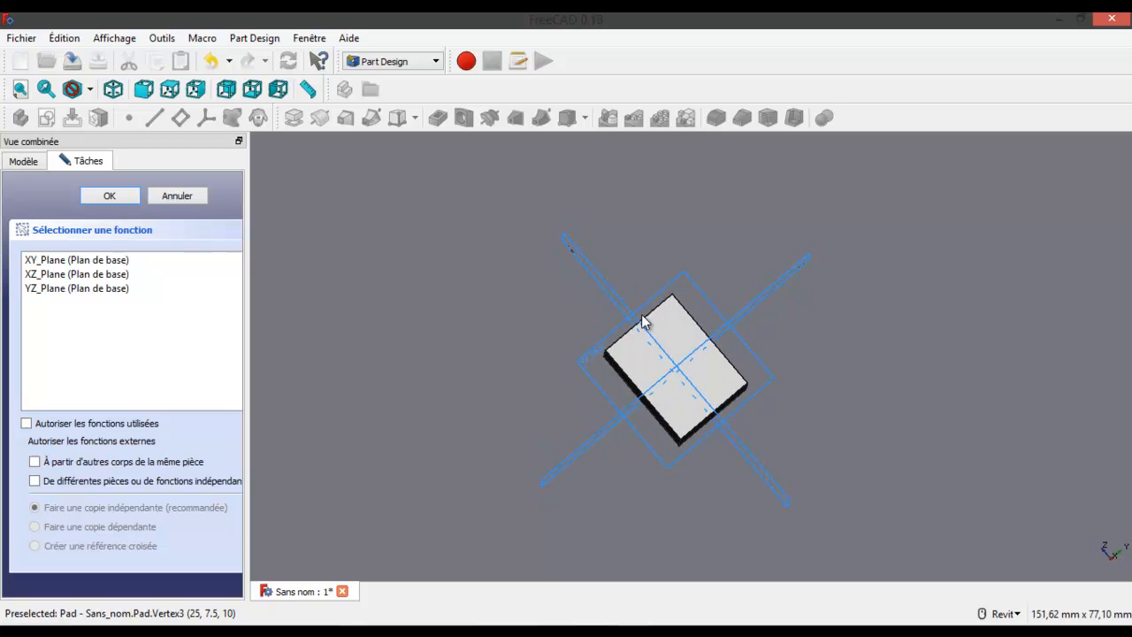
shift+middle_drag(678, 378, 773, 374)
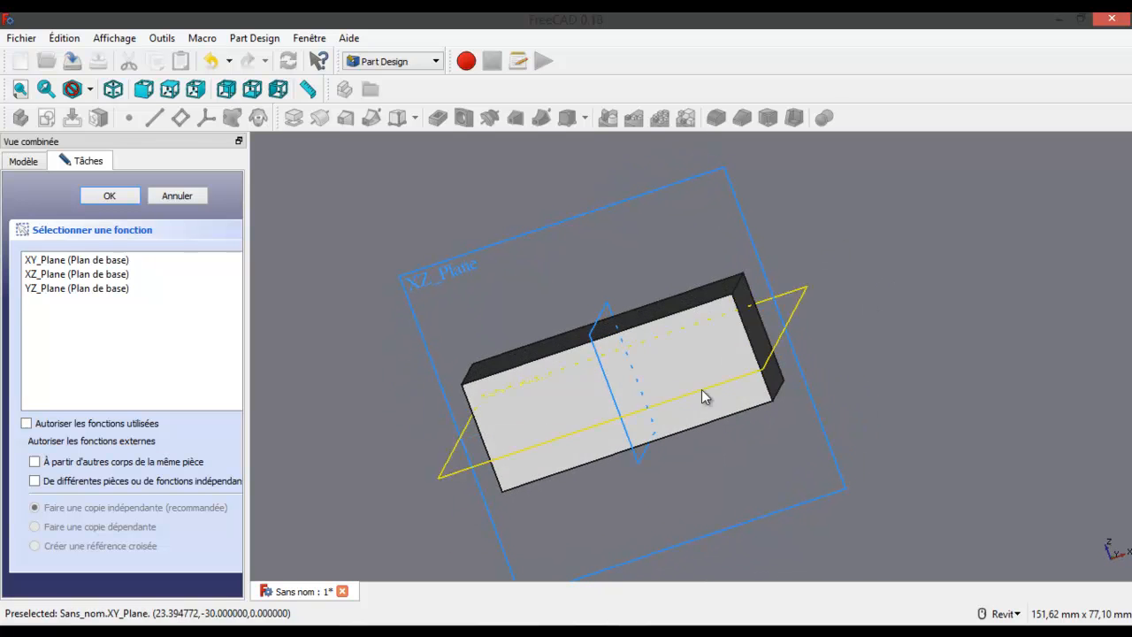
click(177, 196)
- Turn off the pad's symmetry and reverse its extrusion direction
double_click(73, 255)
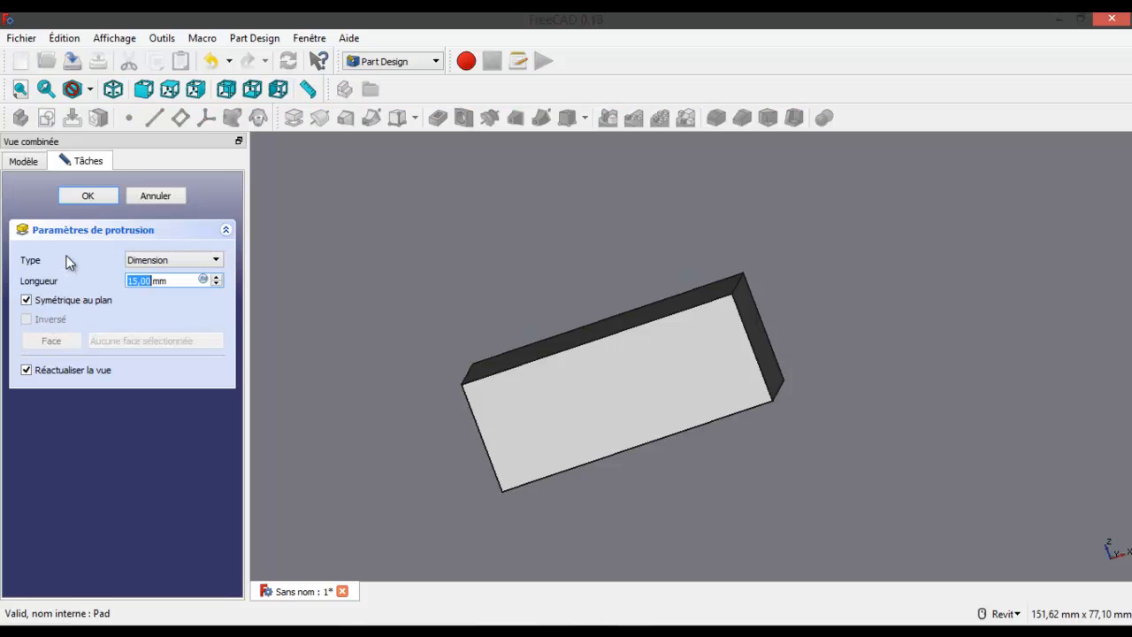
click(26, 301)
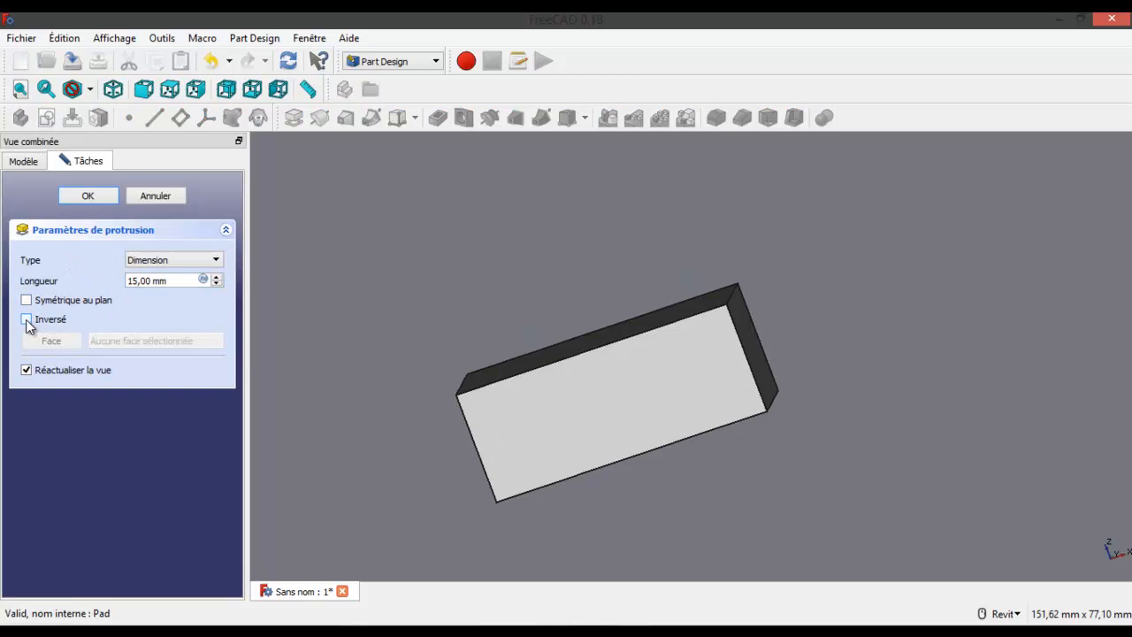
click(27, 322)
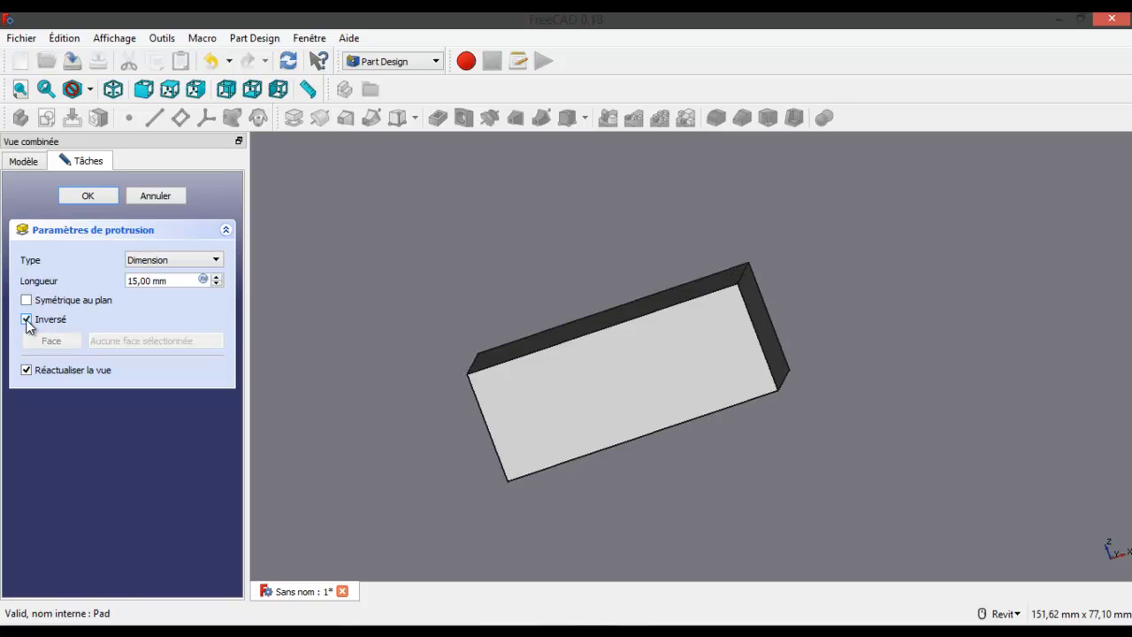
click(98, 196)
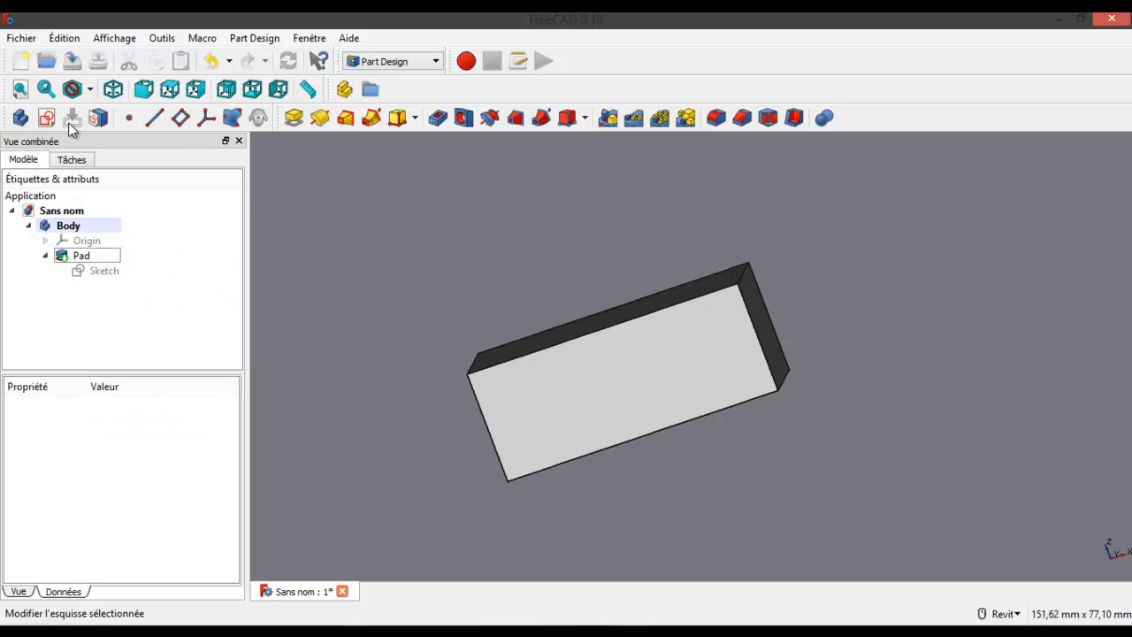
- Display the base planes without creating a sketch to examine which side of the XZ plane the reversed pad lies on
click(46, 118)
shift+middle_drag(874, 312, 776, 331)
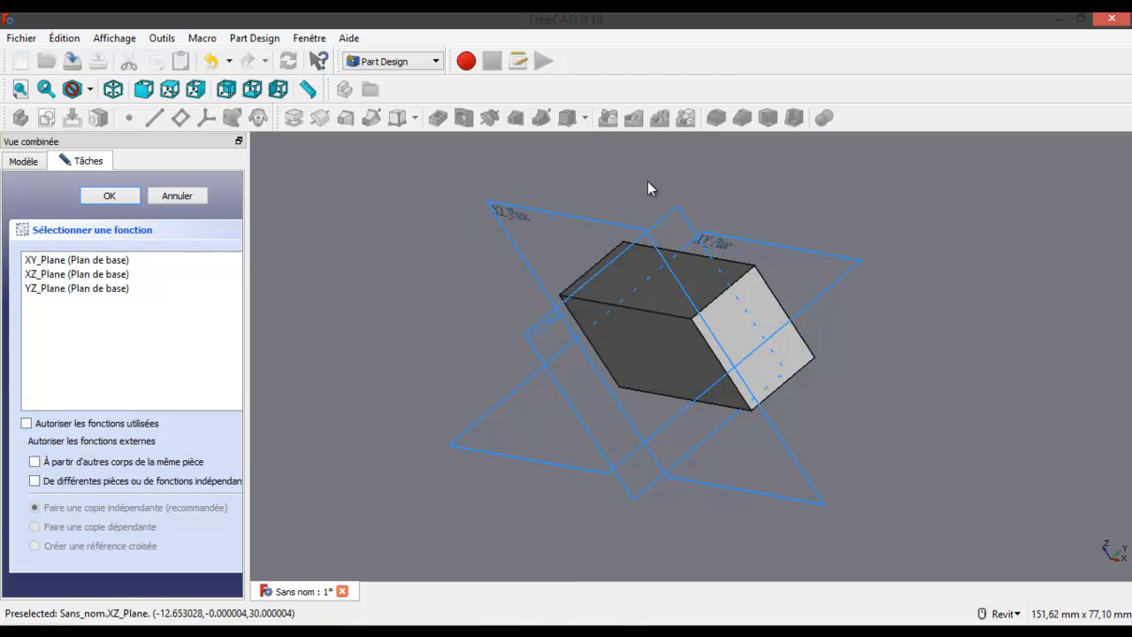
click(175, 199)
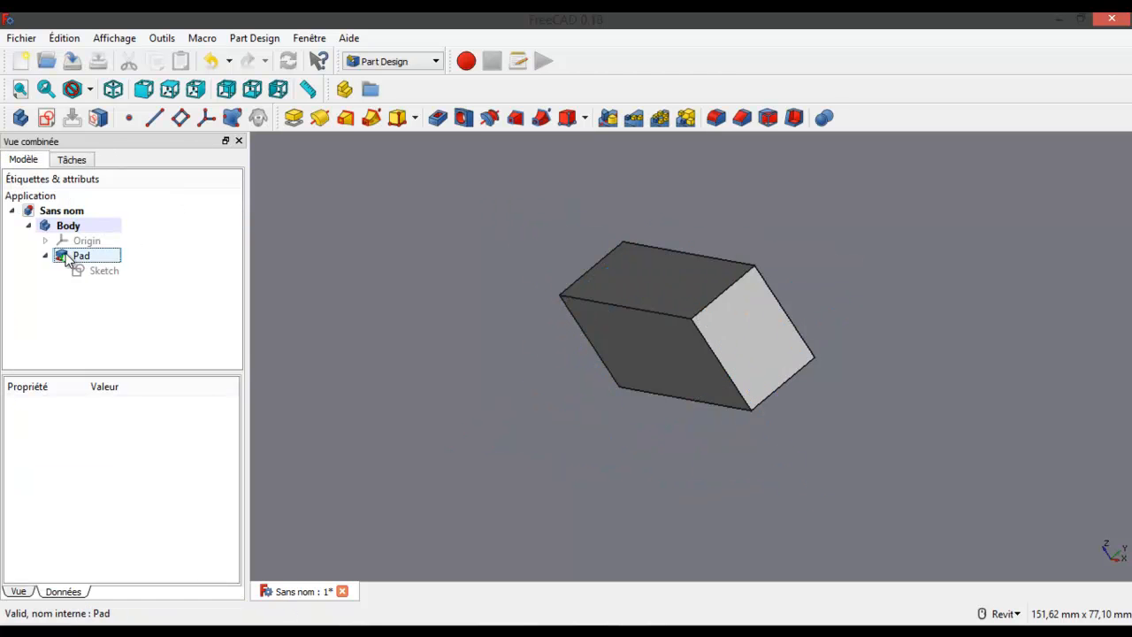
- Turn off the pad's reversed direction and make it symmetric to the sketch plane
double_click(61, 256)
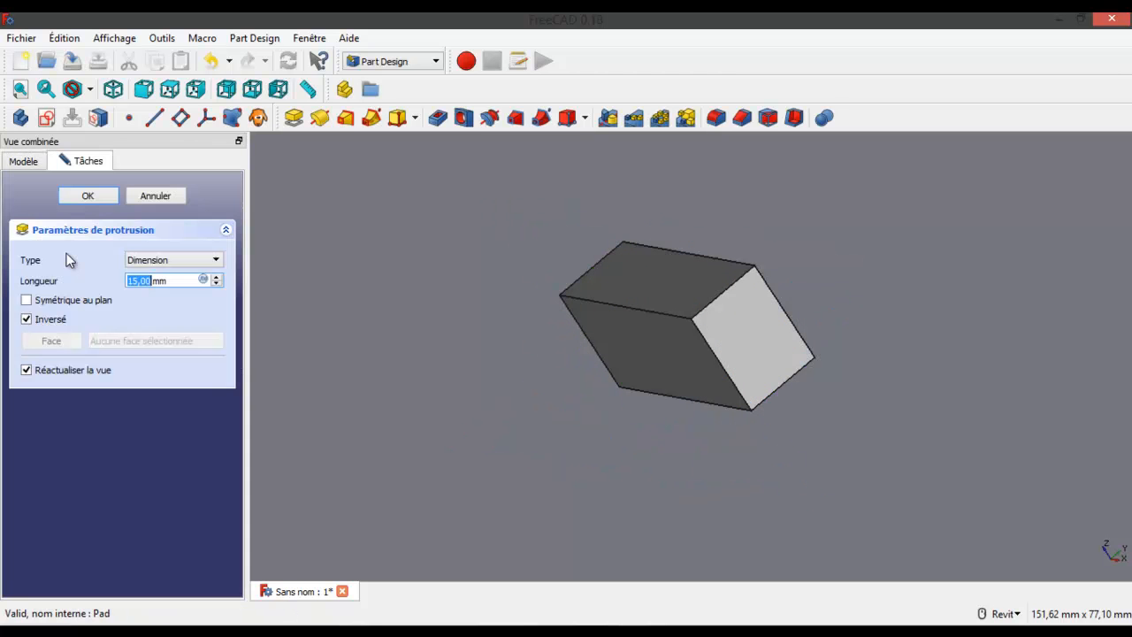
click(30, 319)
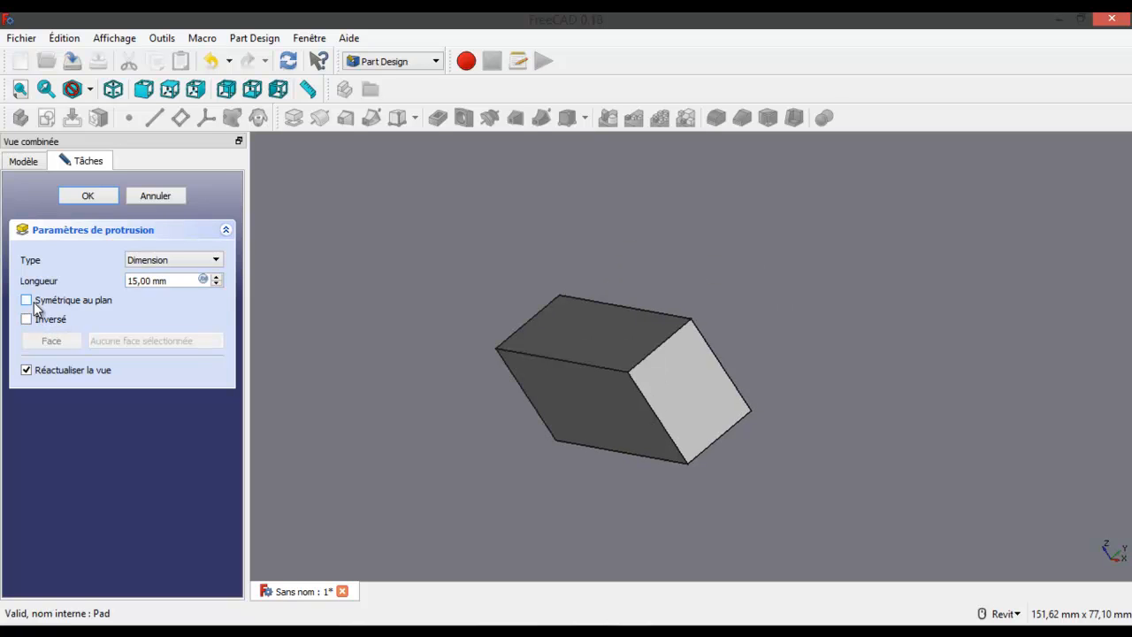
click(32, 302)
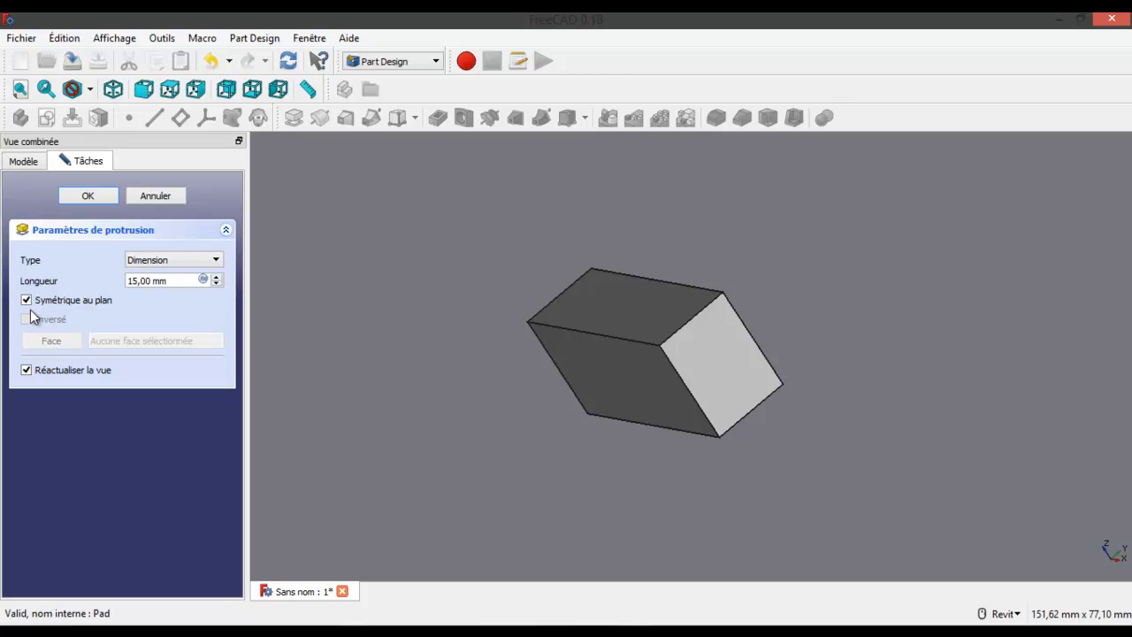
click(92, 195)
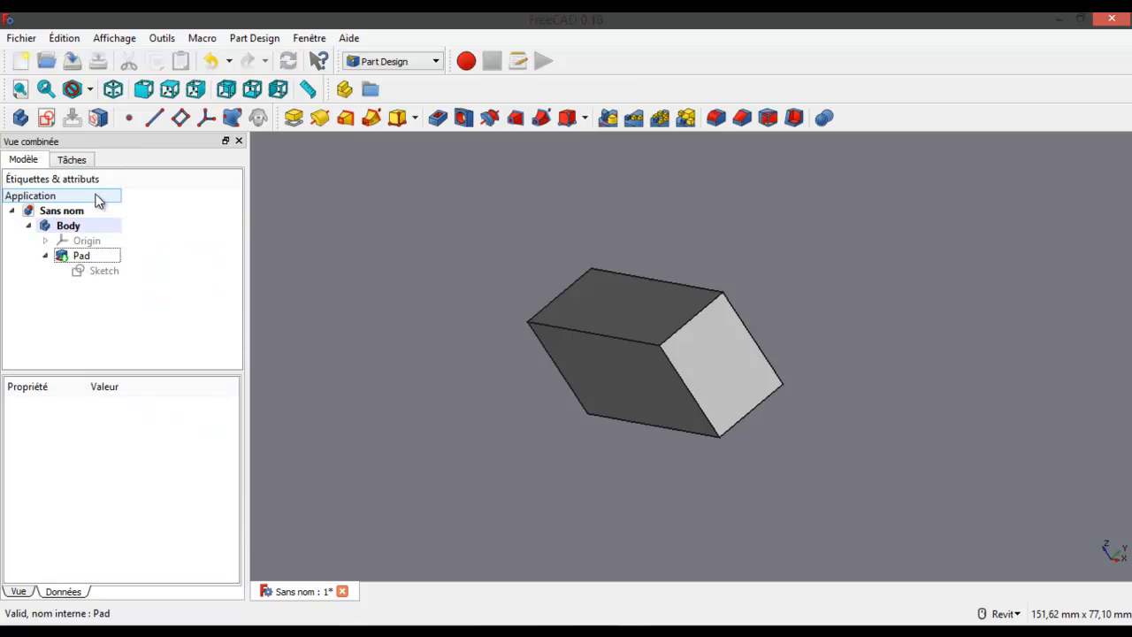
- Inspect the block's upper depth edges and compare them with the rectangle in the base sketch
shift+middle_drag(660, 387, 791, 374)
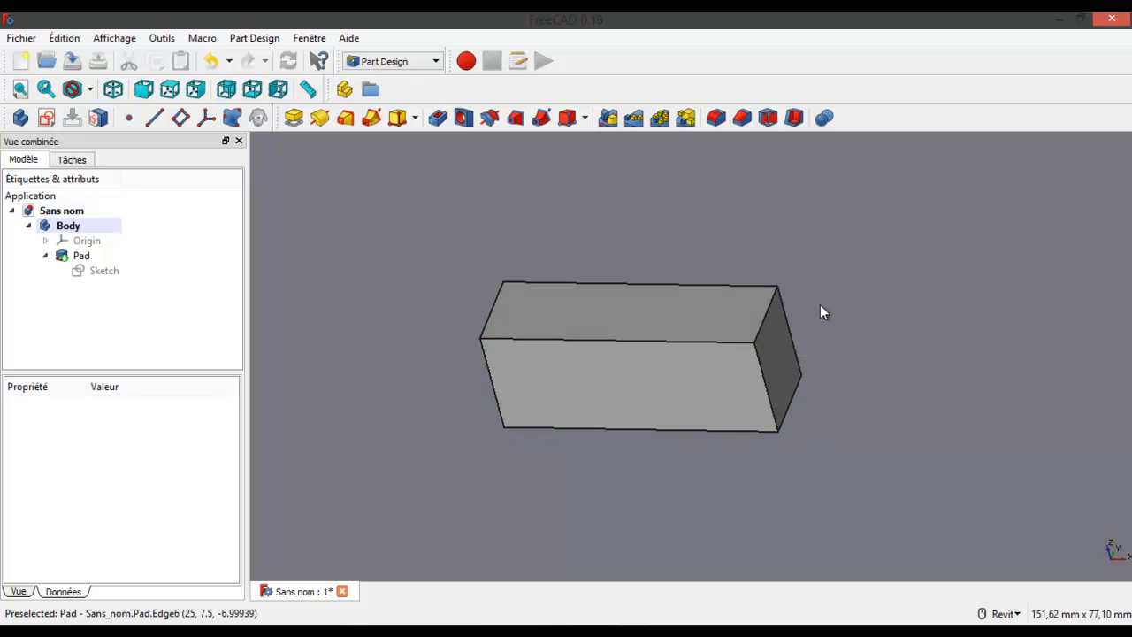
click(764, 315)
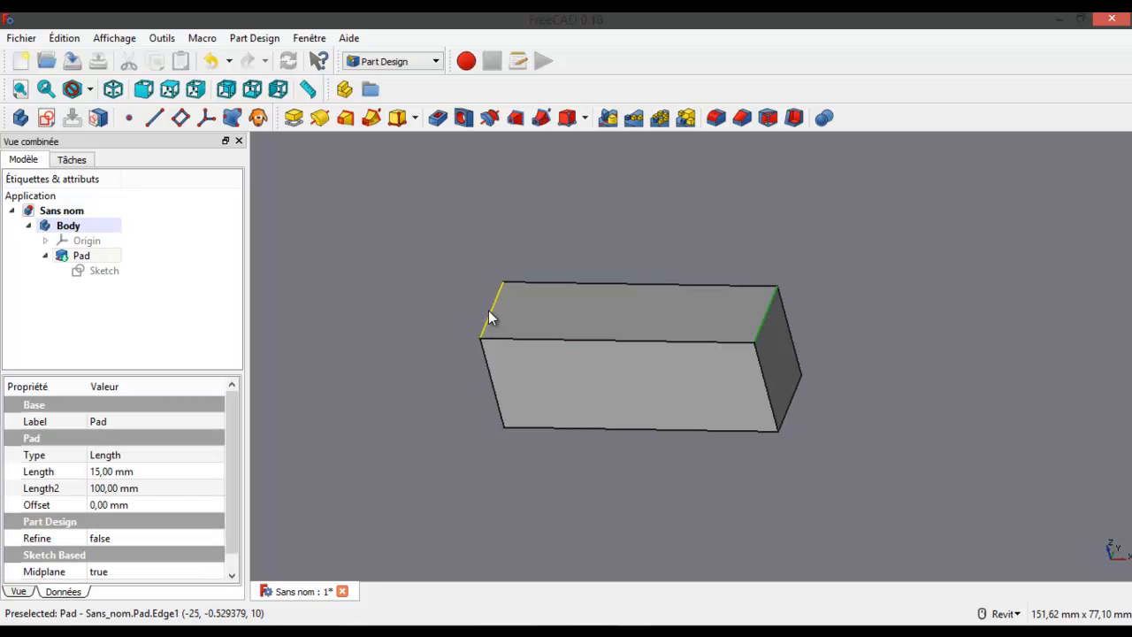
click(823, 237)
double_click(97, 271)
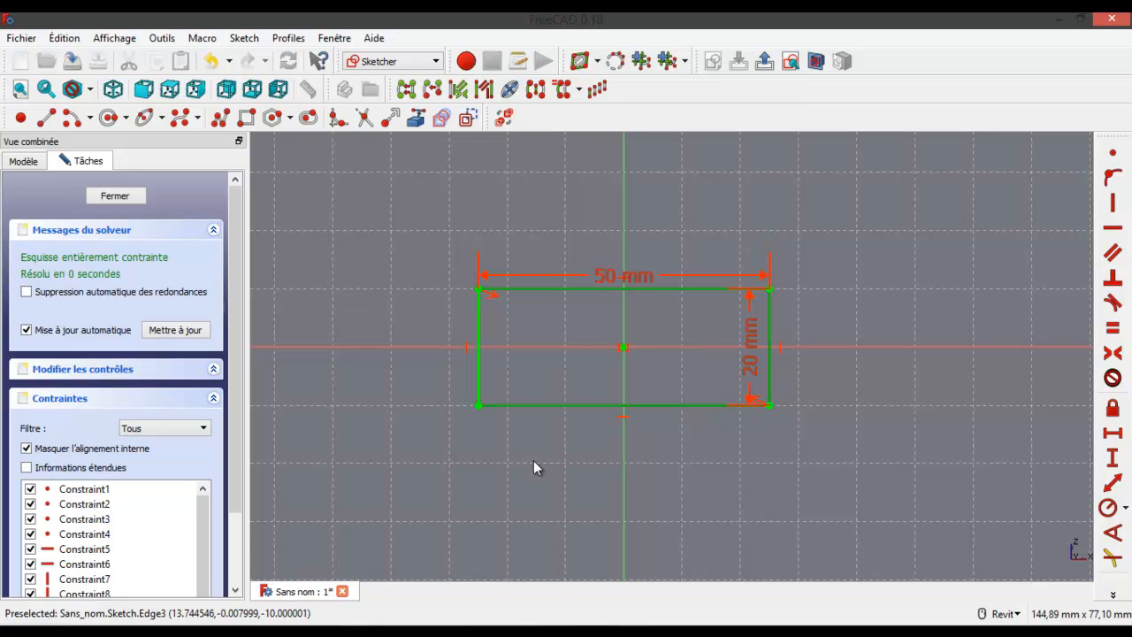
click(478, 352)
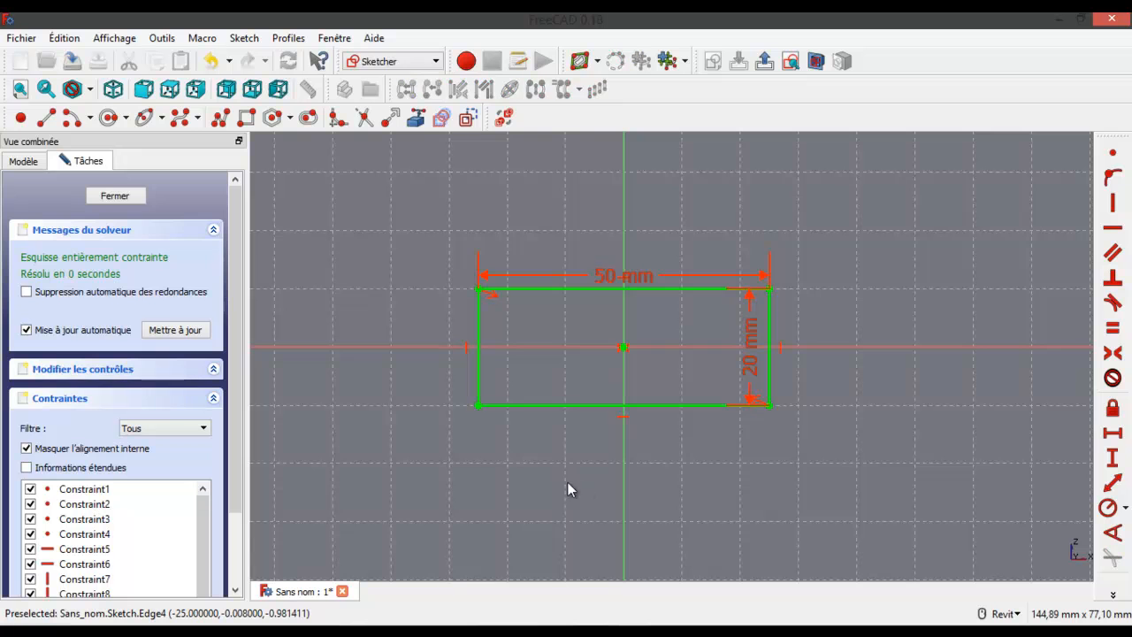
click(115, 195)
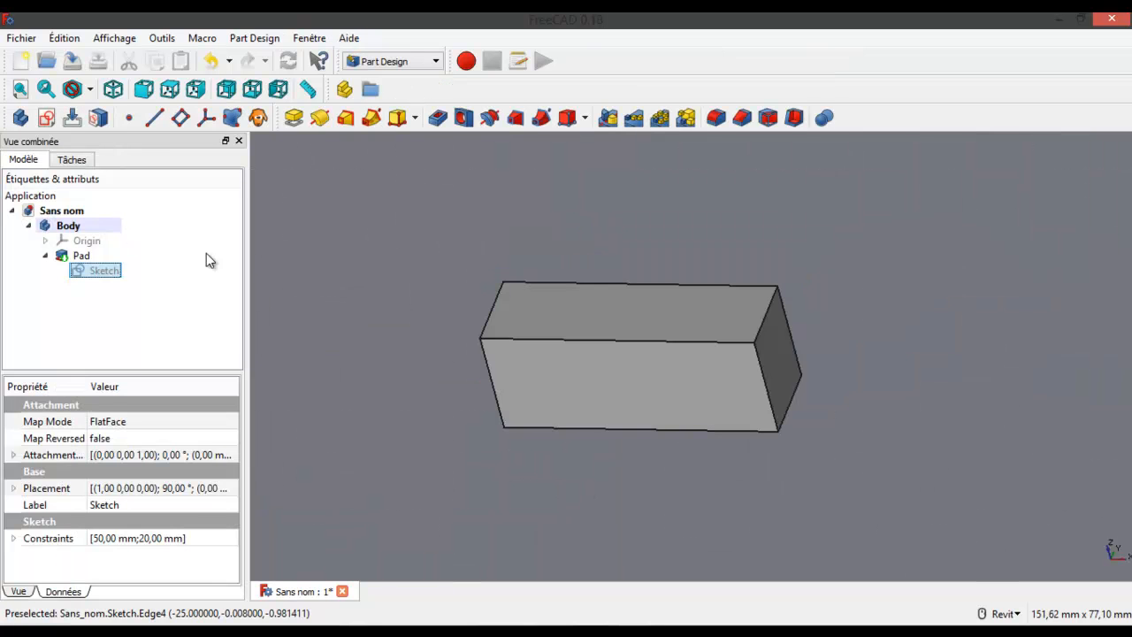
- Fillet the block's four depth edges at the rectangle's corners with a 1 mm radius
click(492, 311)
click(768, 320)
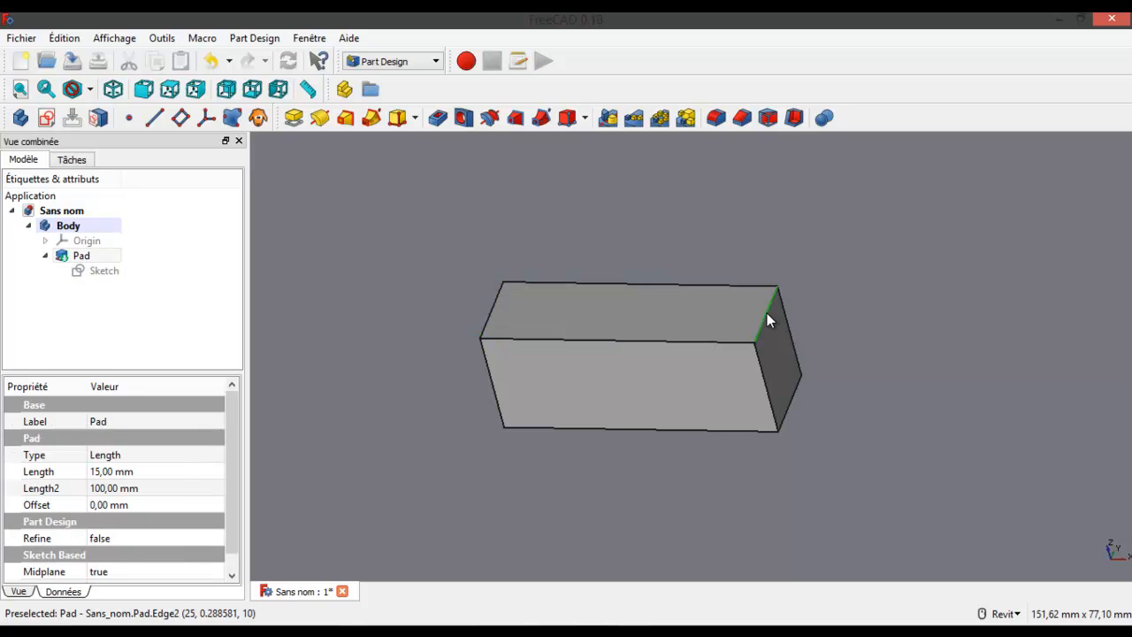
ctrl+click(491, 313)
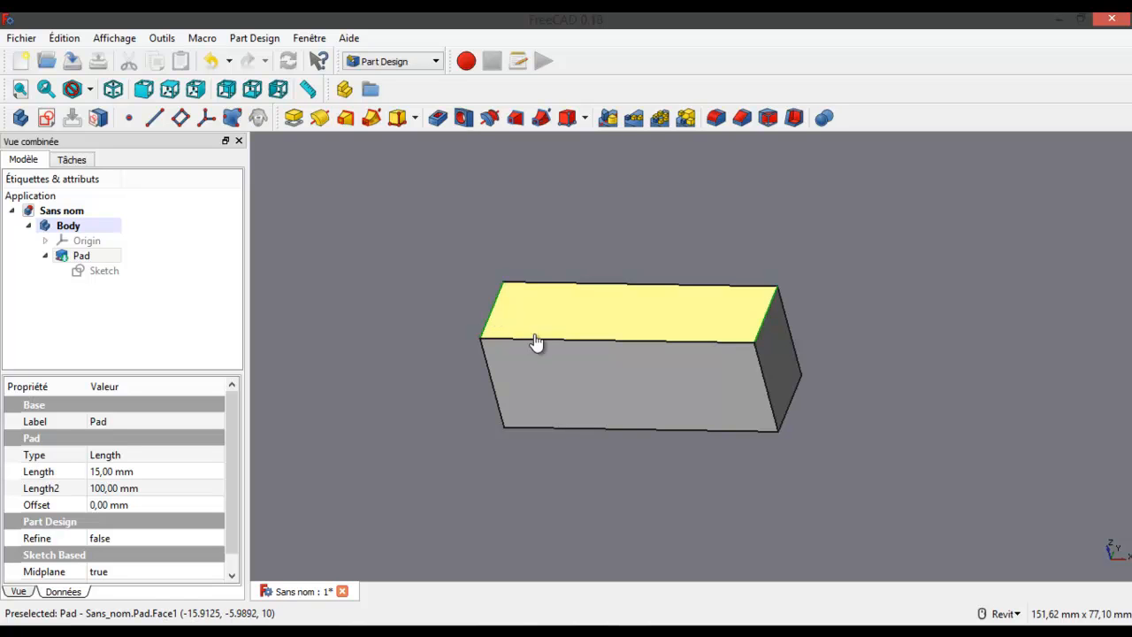
ctrl+click(788, 410)
shift+middle_drag(849, 448, 932, 299)
ctrl+click(649, 517)
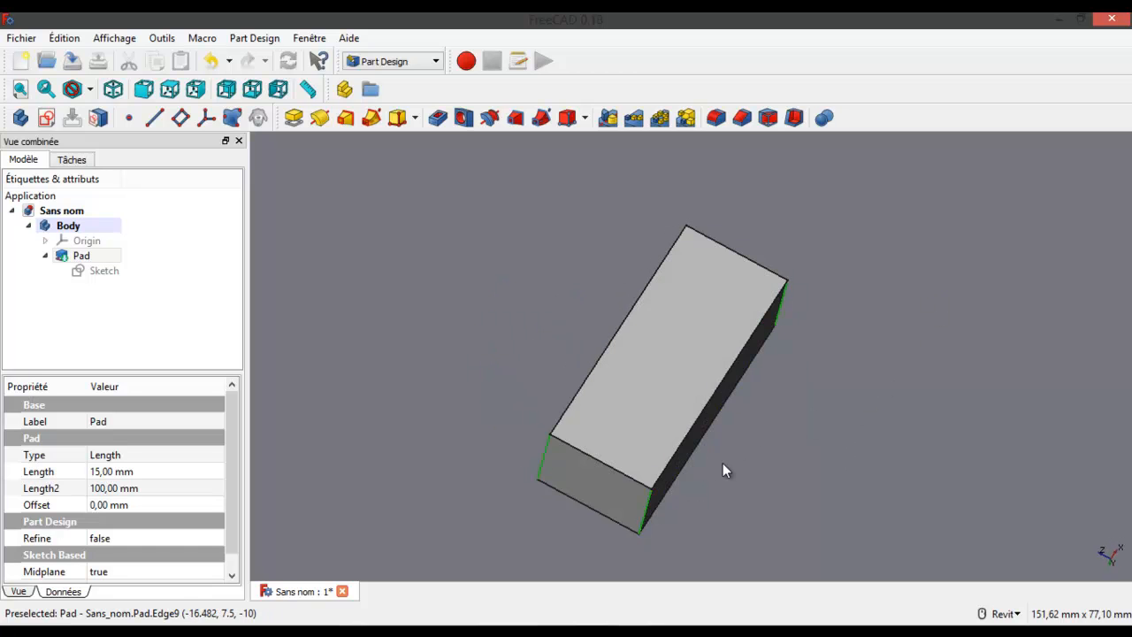
click(717, 118)
scroll(606, 480, up, 2)
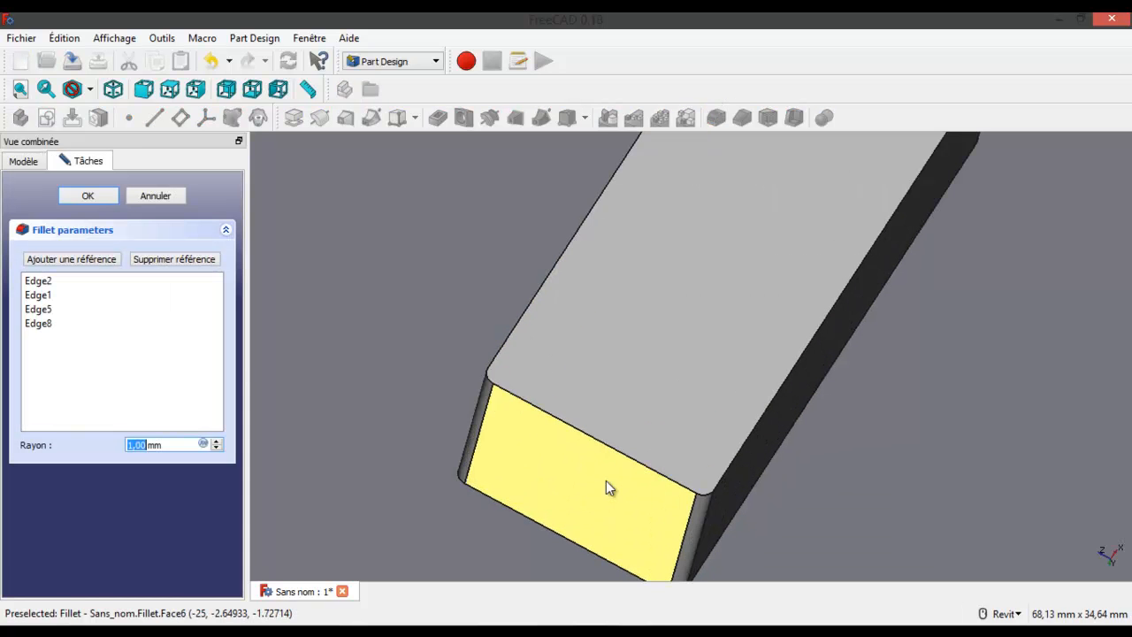
scroll(606, 480, down, 1)
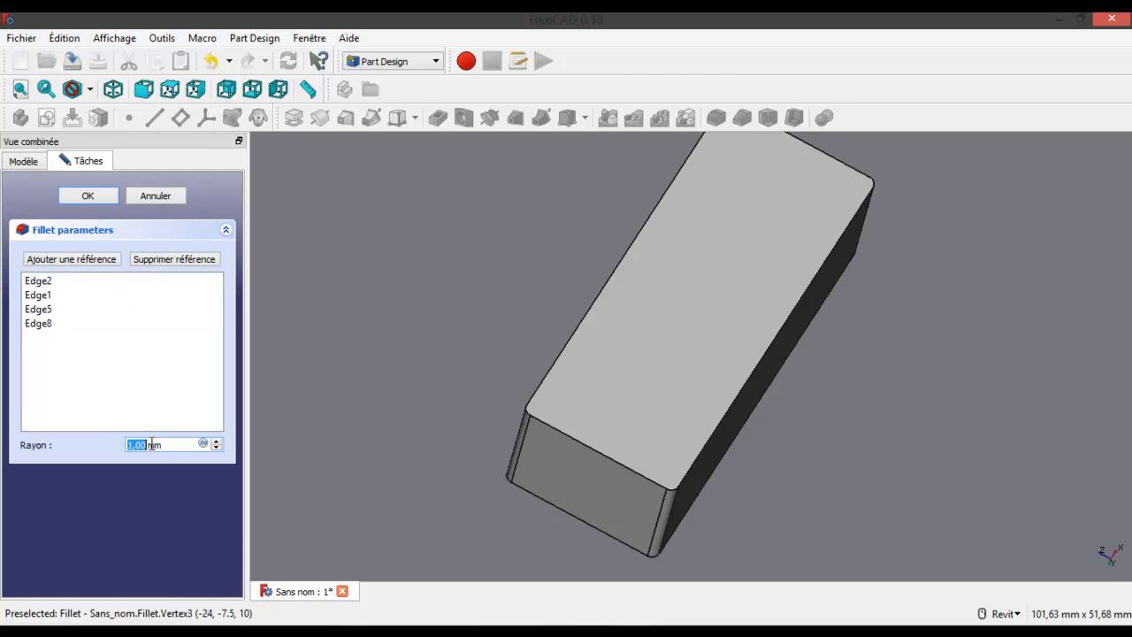
click(105, 196)
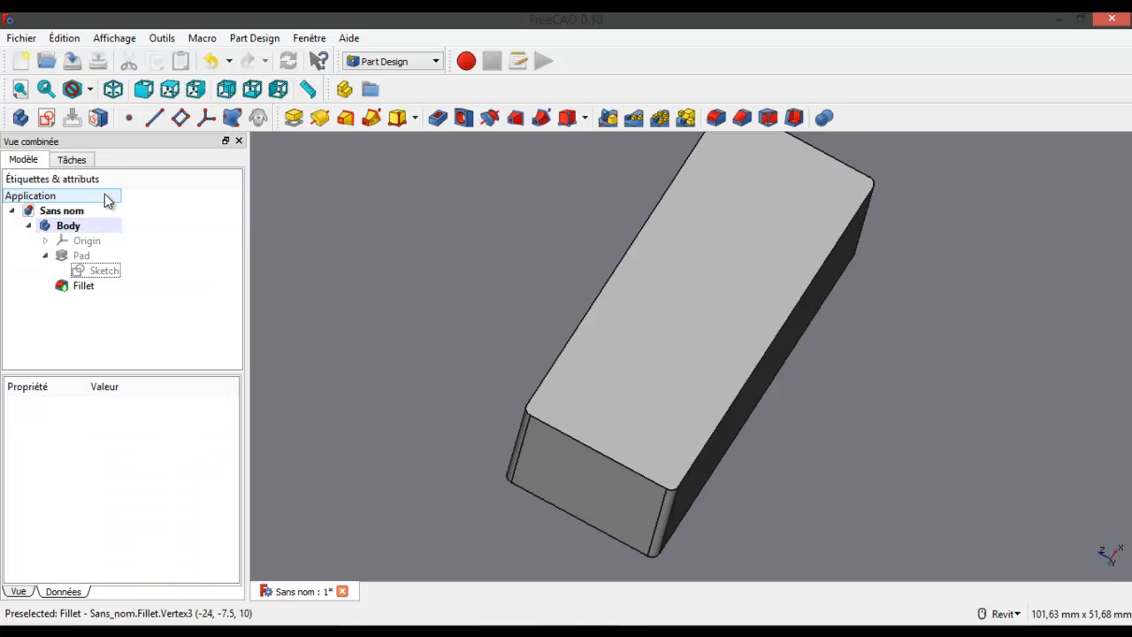
- Reopen the Pad's base sketch to check the rectangle's corners against the filleted block, and close it
click(96, 271)
double_click(96, 272)
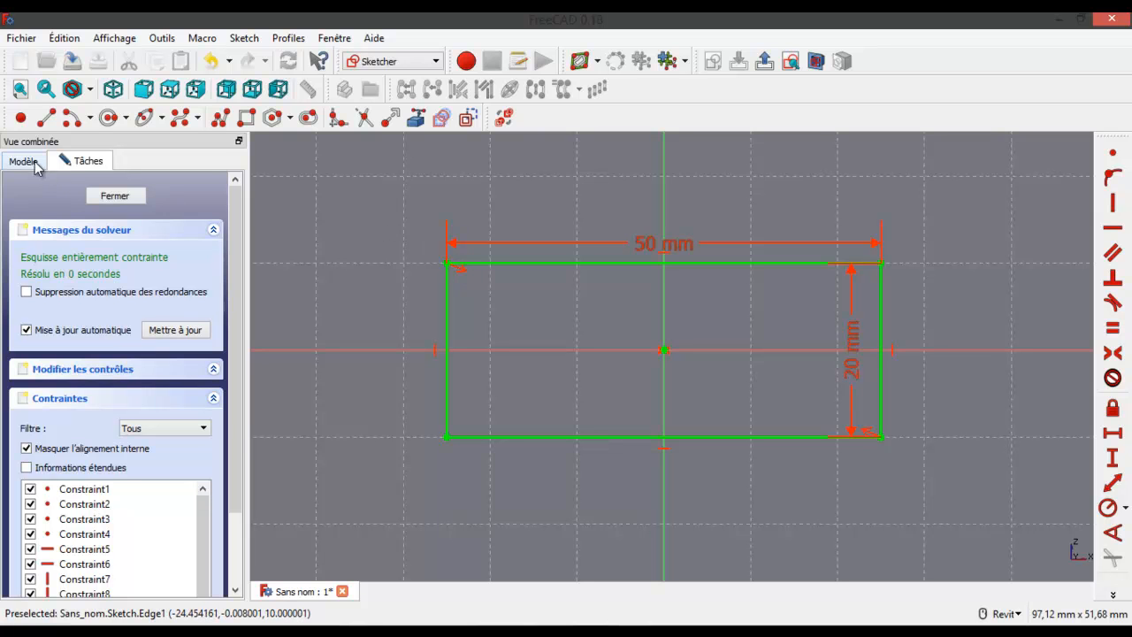
click(99, 195)
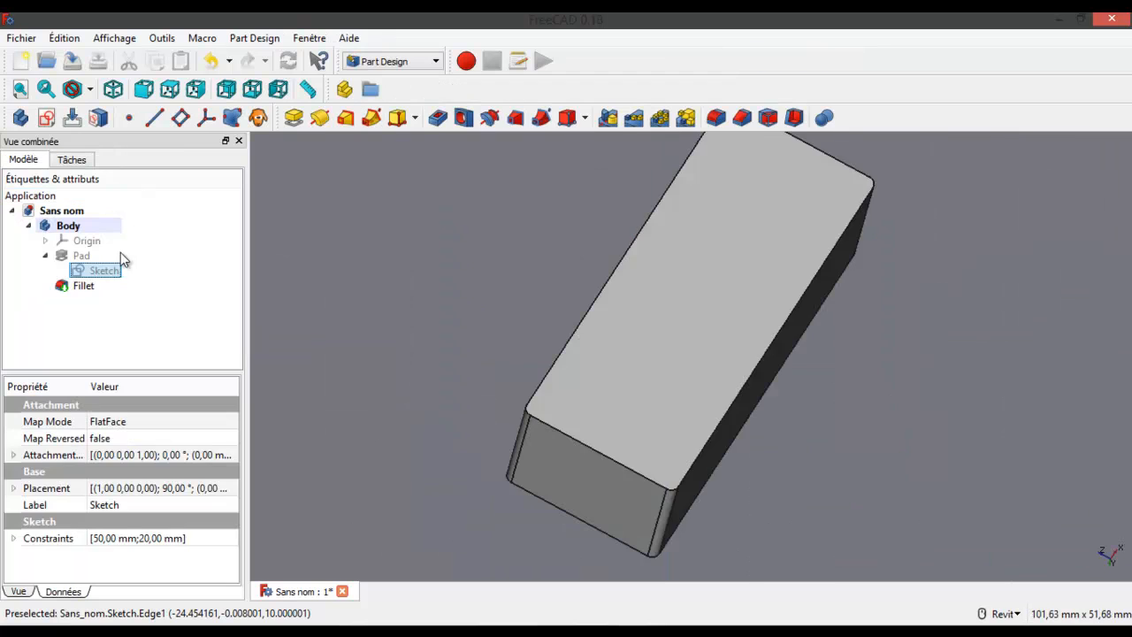
- Try to change the radius of the block's corner fillet to 20 mm
click(88, 287)
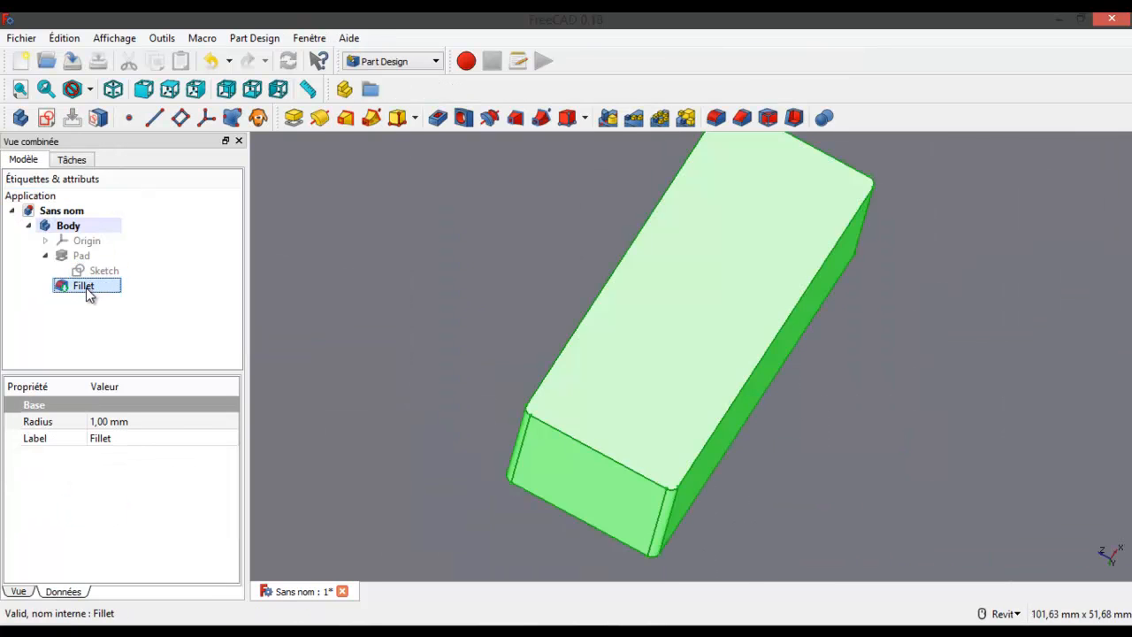
double_click(86, 288)
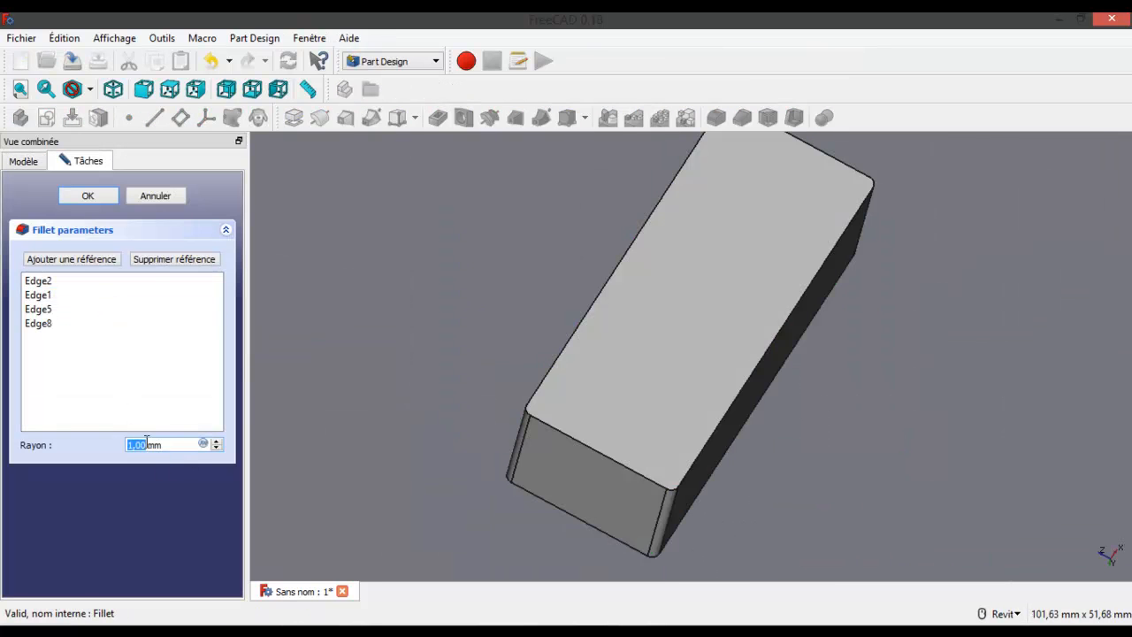
text(2)
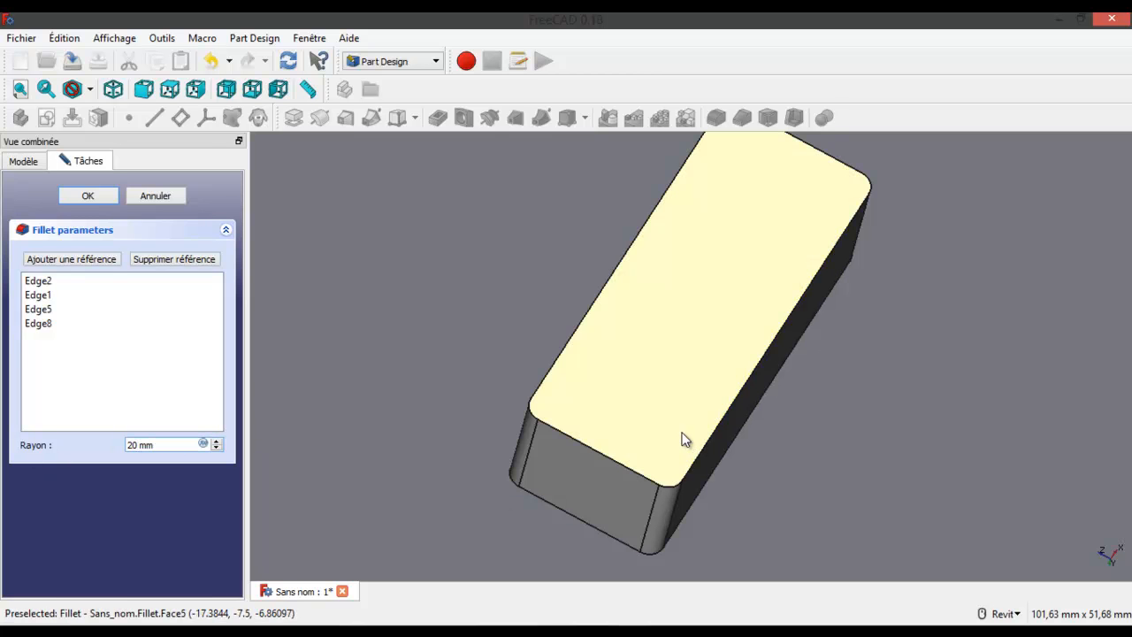
click(85, 196)
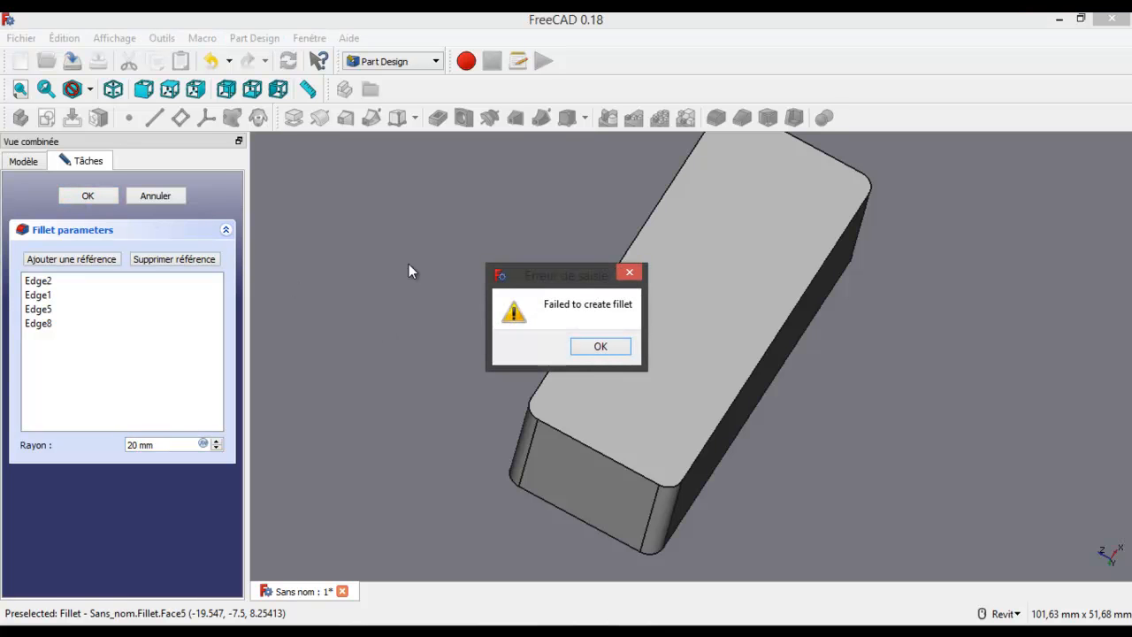
click(598, 348)
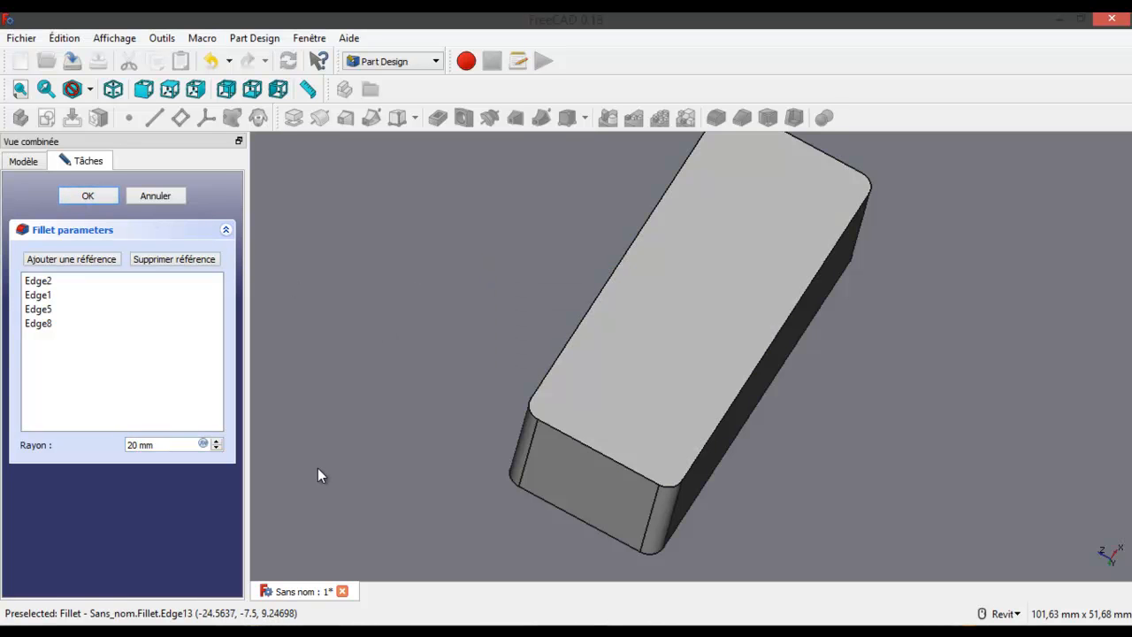
click(157, 196)
- Delete the 1 mm corner fillet from the body
click(64, 288)
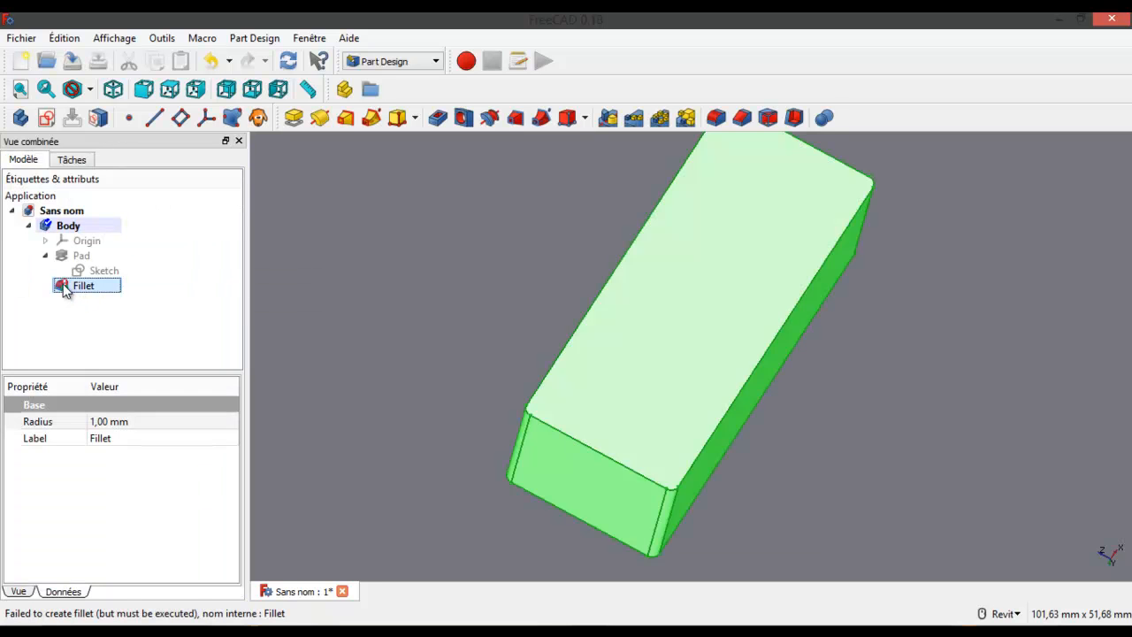
key(Delete)
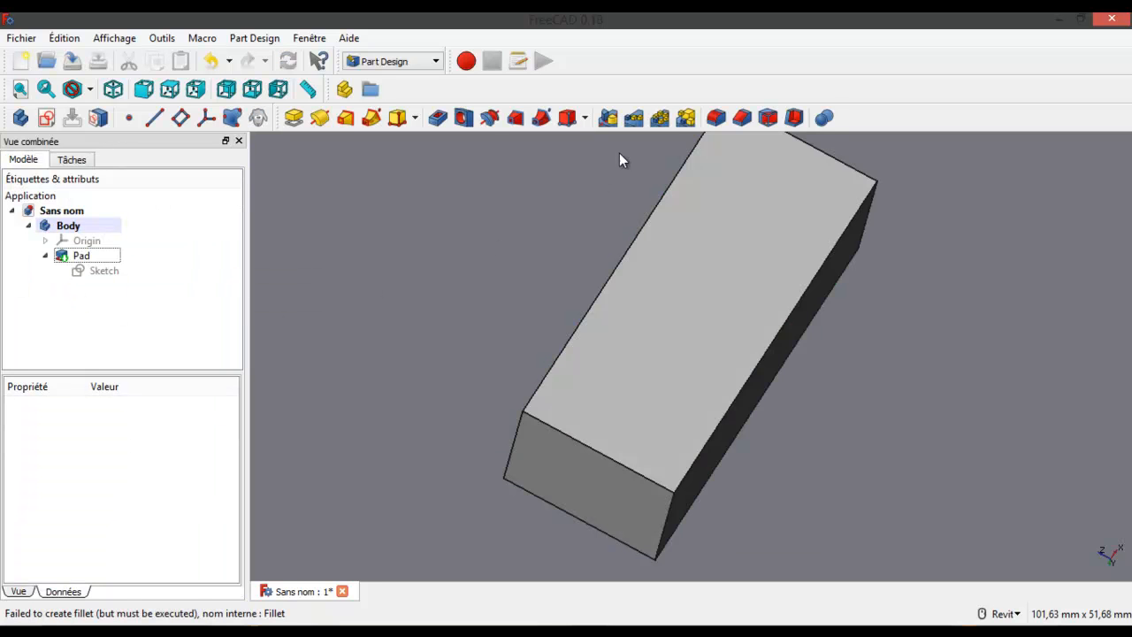
- Start a fillet on the block's two end faces and two long side faces around the padded rectangle
click(517, 445)
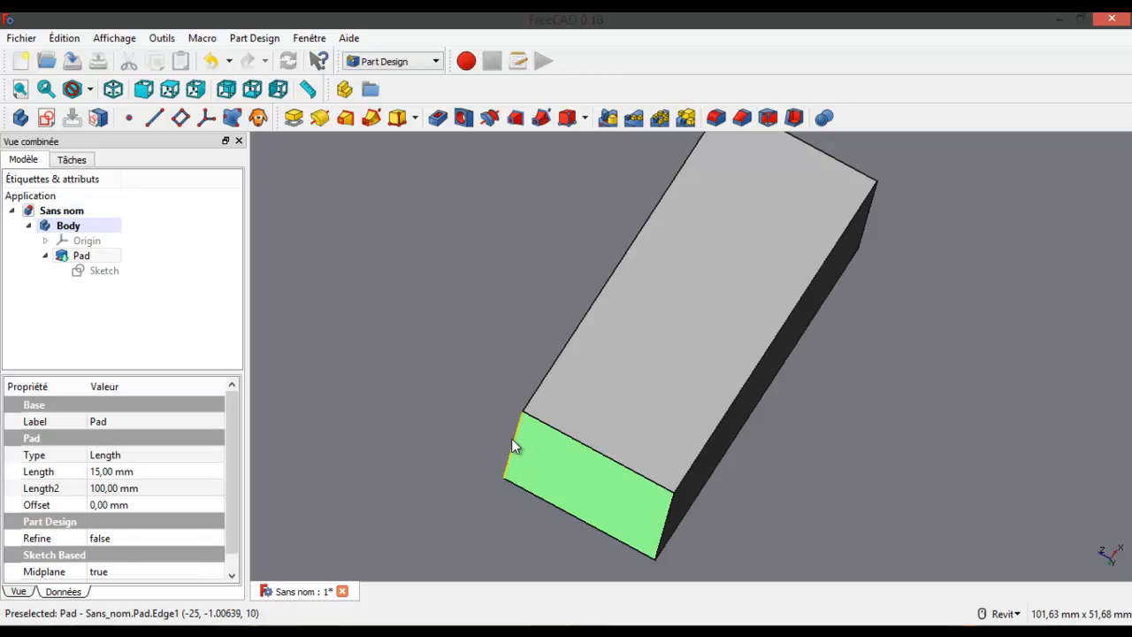
click(726, 443)
ctrl+click(637, 495)
shift+middle_drag(753, 483, 1041, 523)
scroll(1036, 523, down, 4)
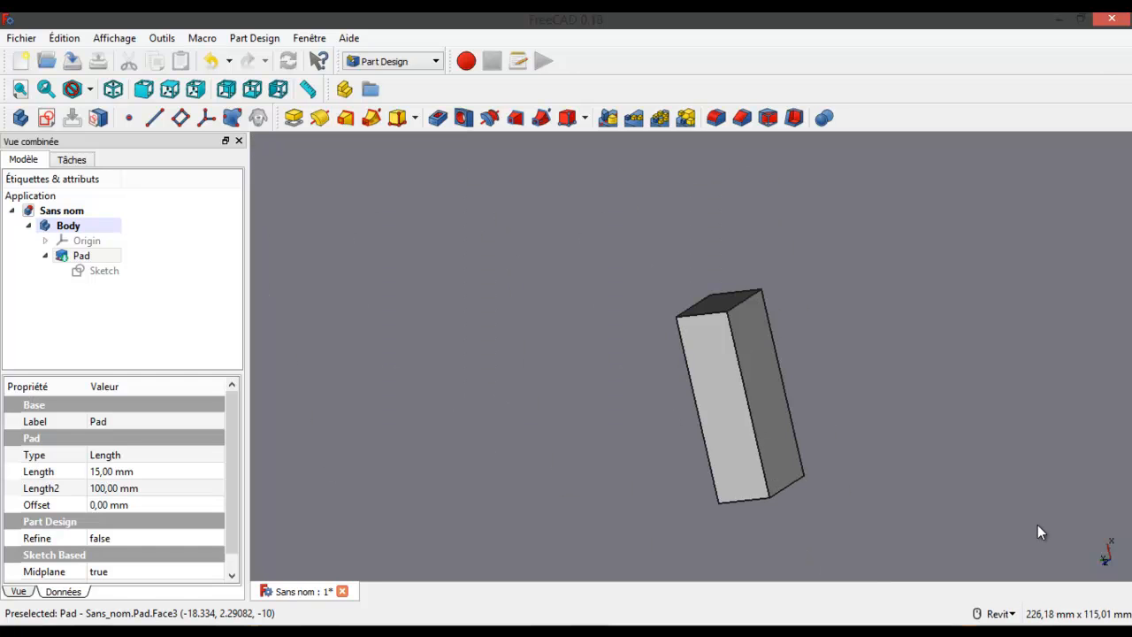
scroll(811, 422, up, 2)
shift+middle_drag(811, 422, 802, 466)
click(694, 303)
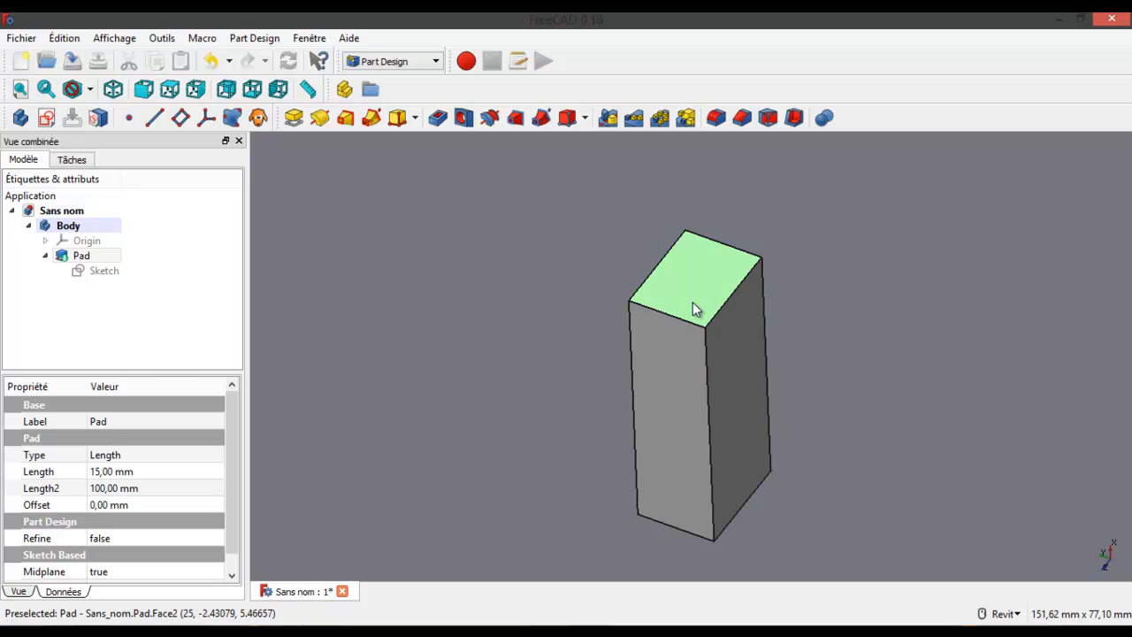
click(699, 422)
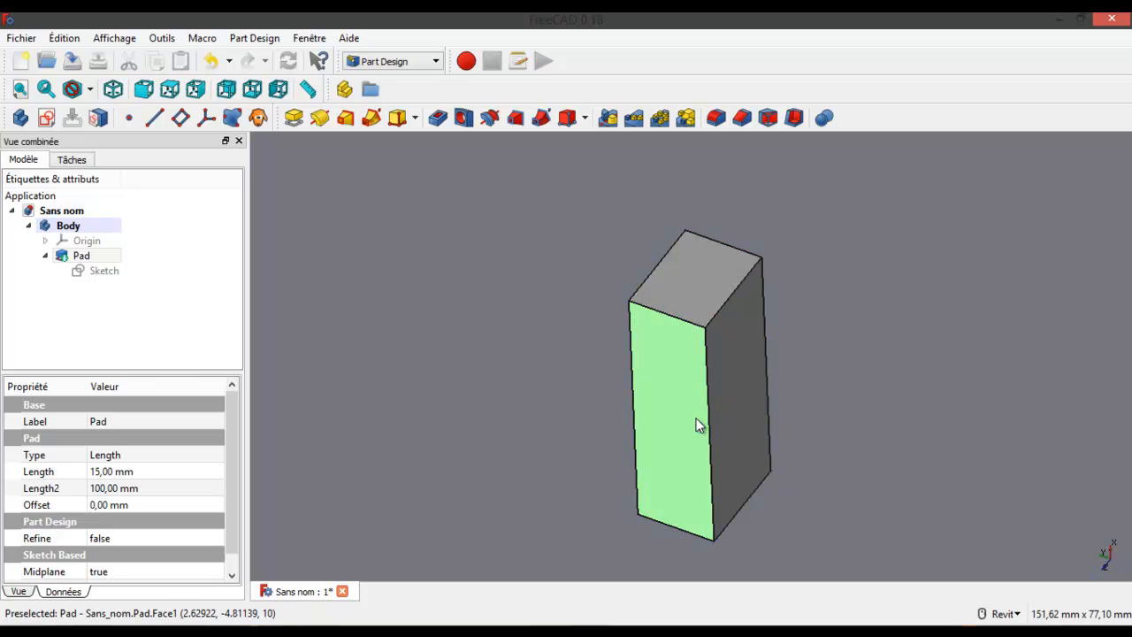
ctrl+click(684, 299)
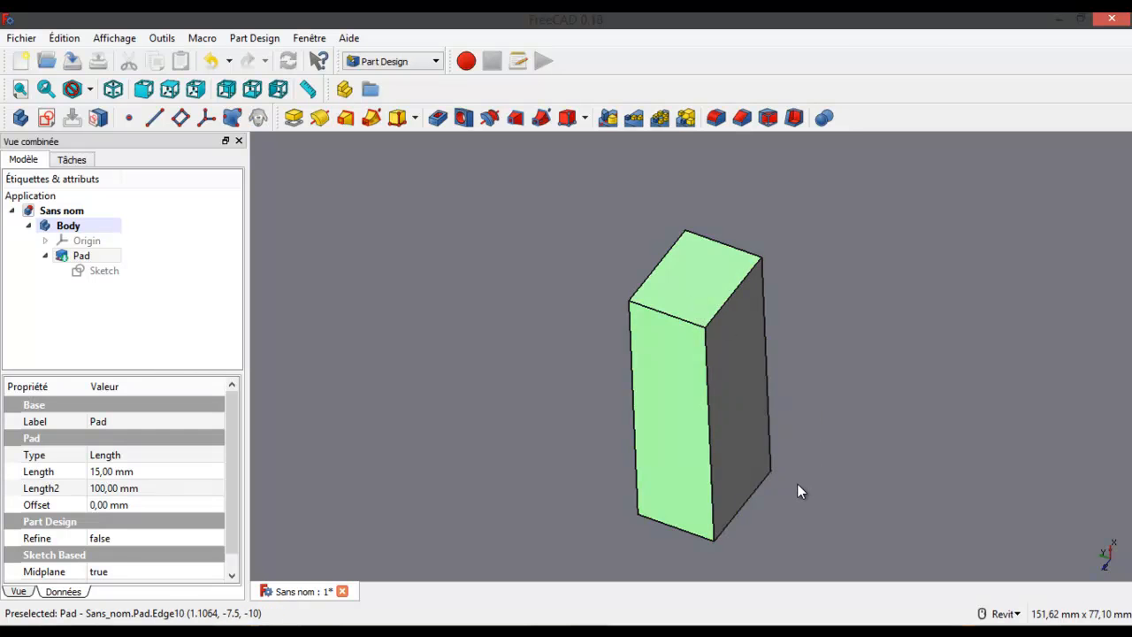
shift+middle_drag(797, 484, 571, 383)
click(573, 386)
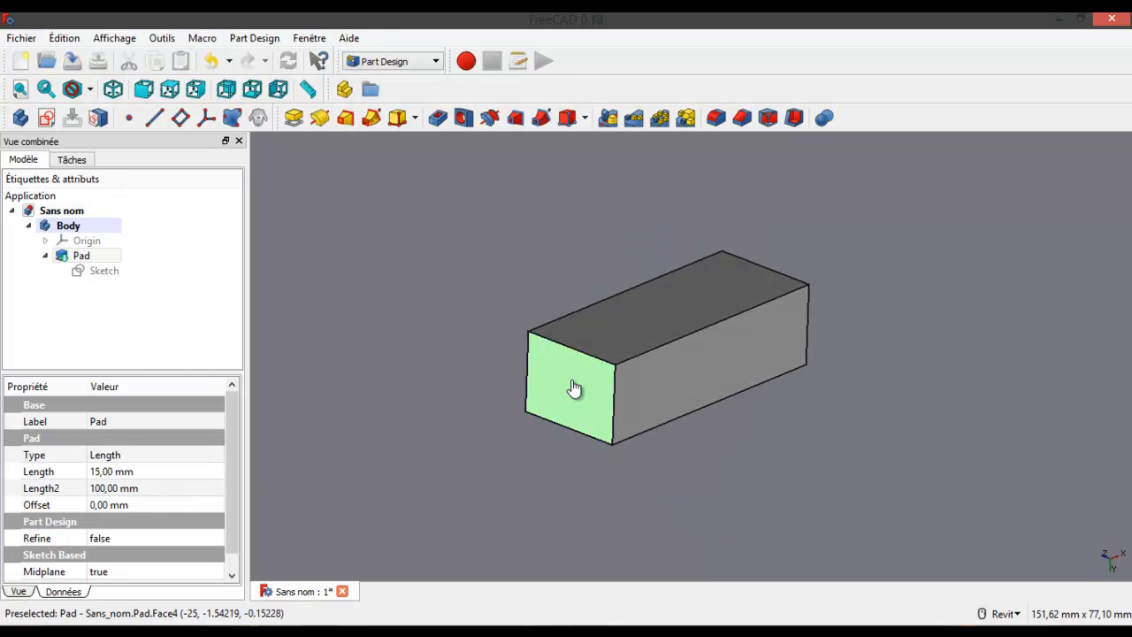
ctrl+click(670, 384)
shift+middle_drag(856, 380, 617, 430)
click(717, 118)
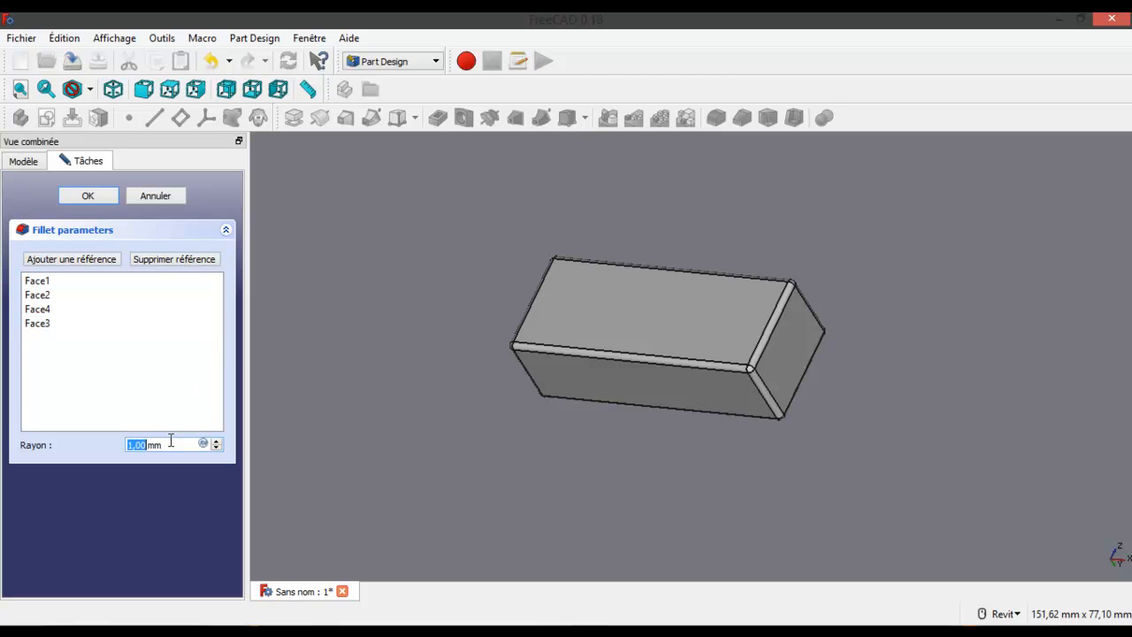
- Try radii of 20, 3, 4 and 5 mm in the preview of the four-face fillet
text(2)
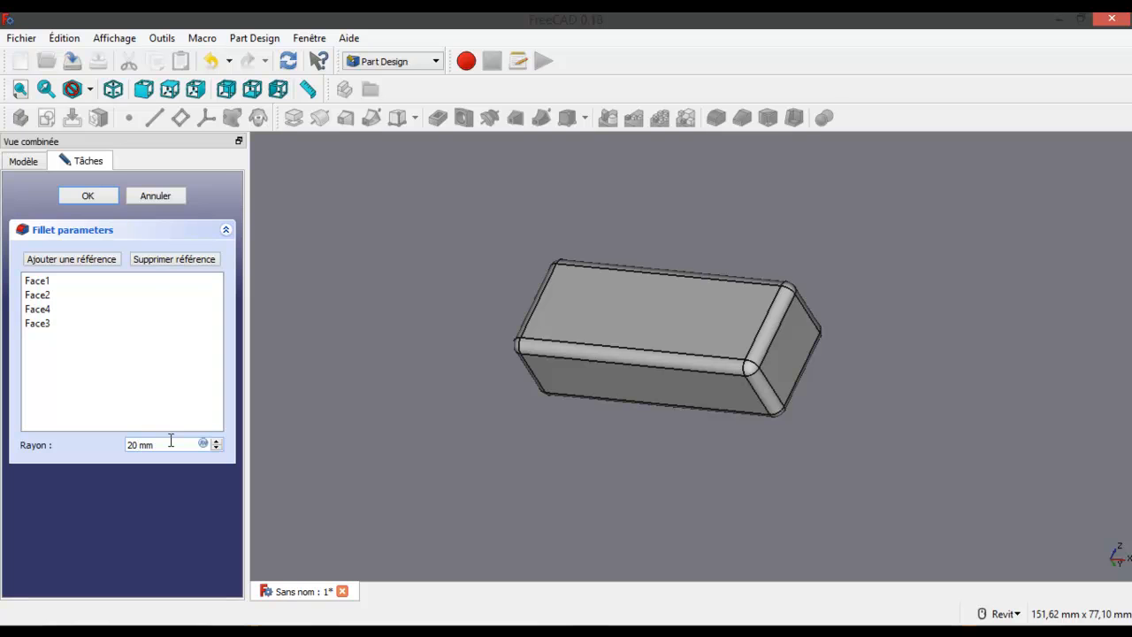
key(BackSpace)
key(BackSpace)
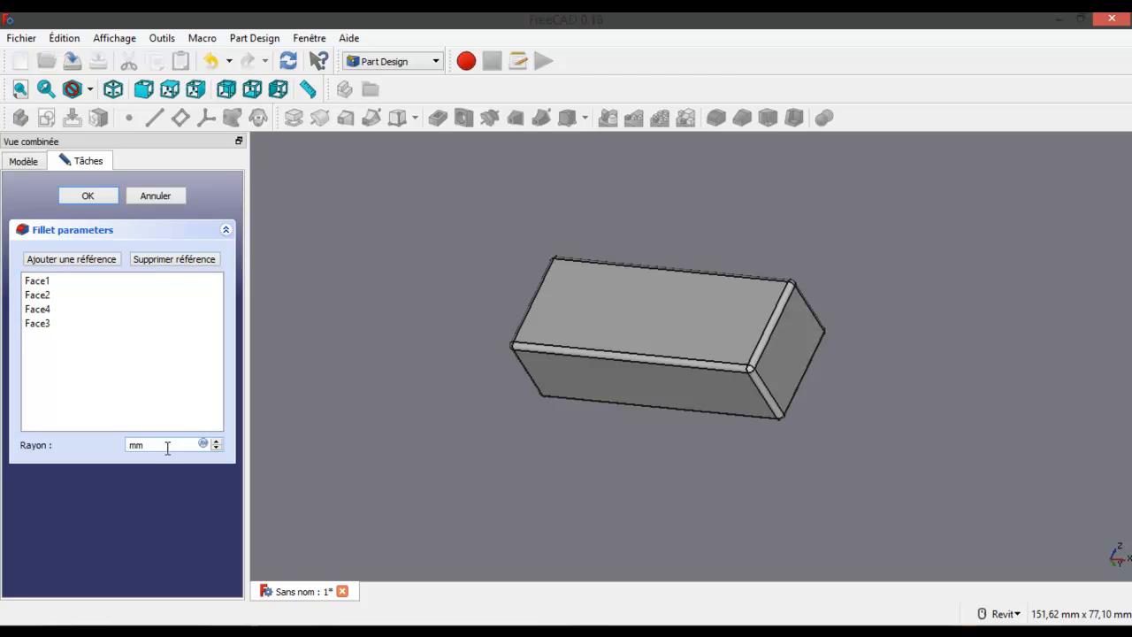
text(3 )
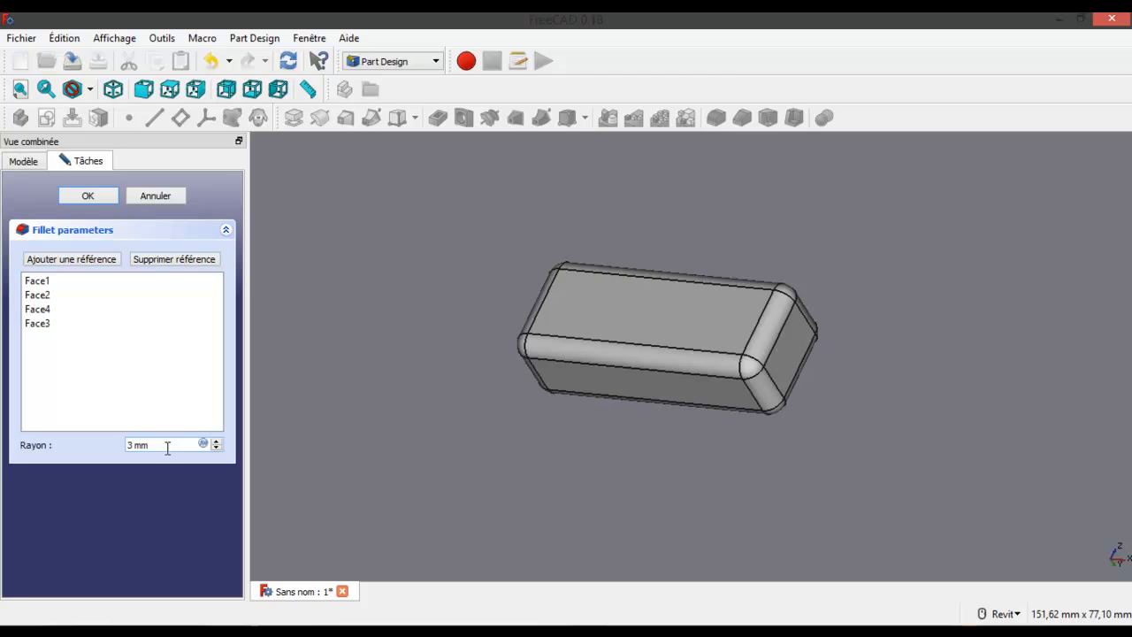
text(4)
drag(157, 446, 127, 445)
text(4)
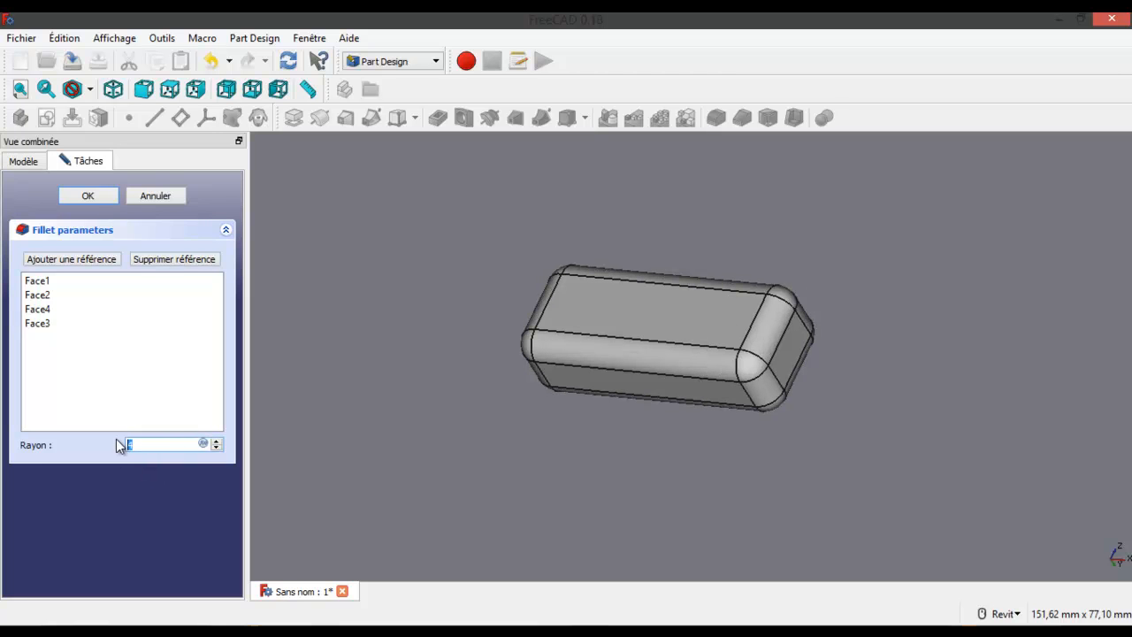
text(5)
drag(152, 446, 120, 445)
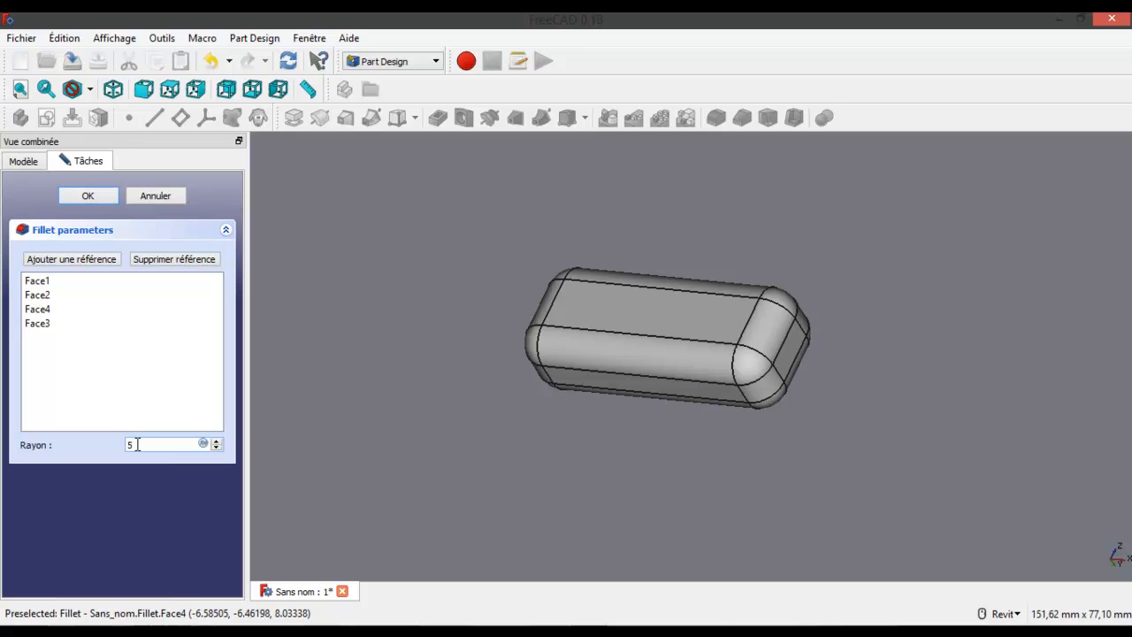
- Set the four-face fillet's radius to 1 mm and apply it
drag(137, 444, 109, 440)
text(1)
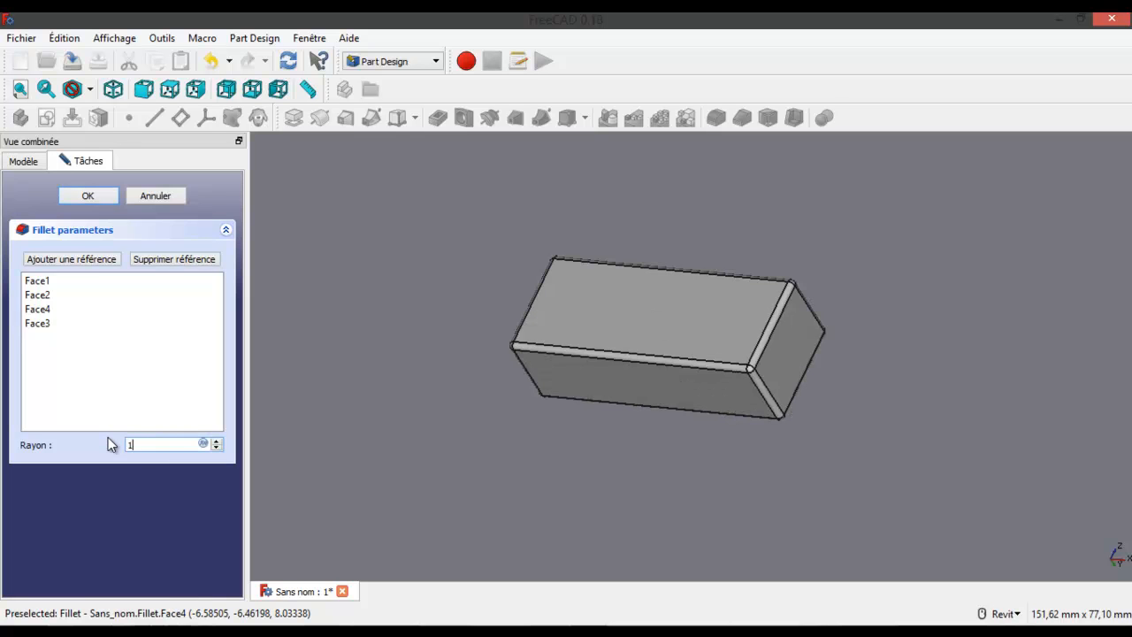
key(Return)
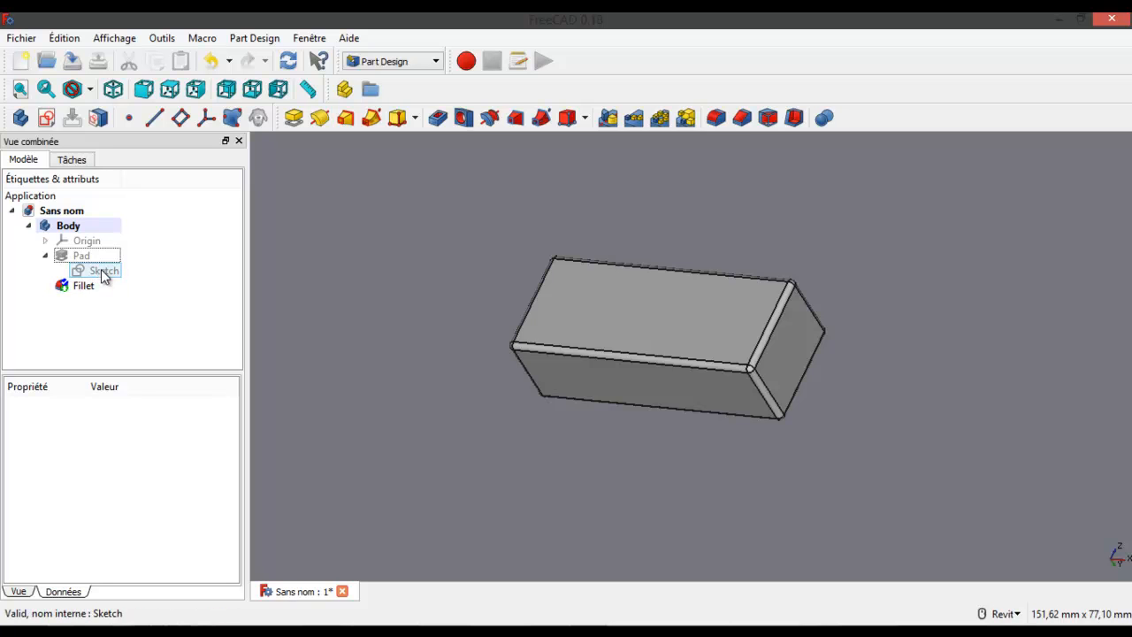
- Create a new sketch on the filleted block's large 50 by 20 mm face
click(620, 301)
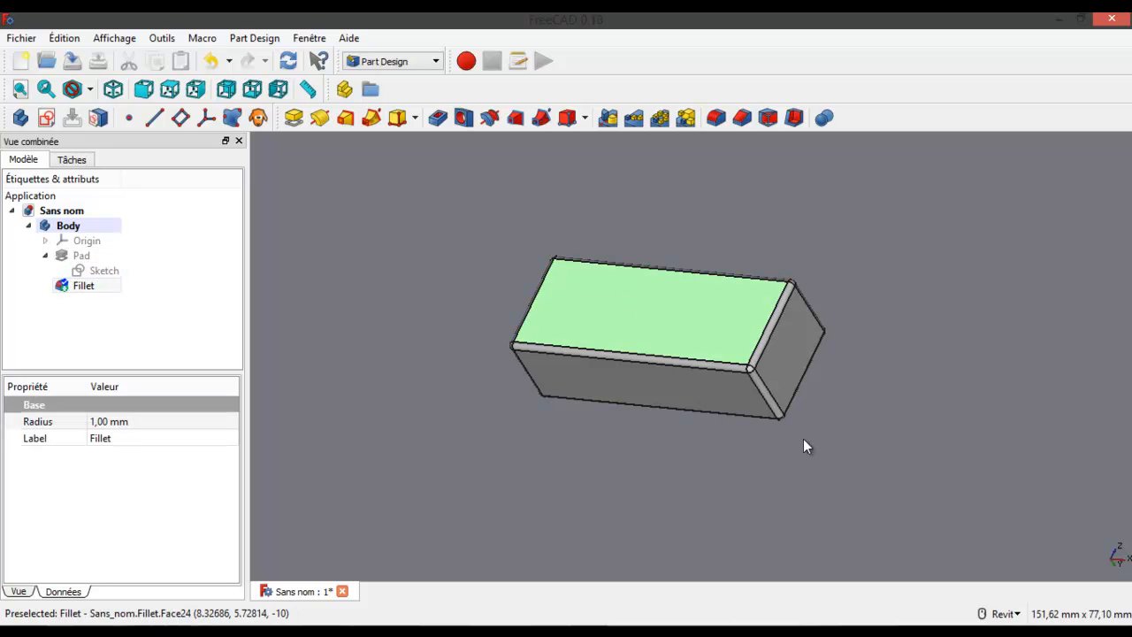
shift+middle_drag(785, 447, 887, 480)
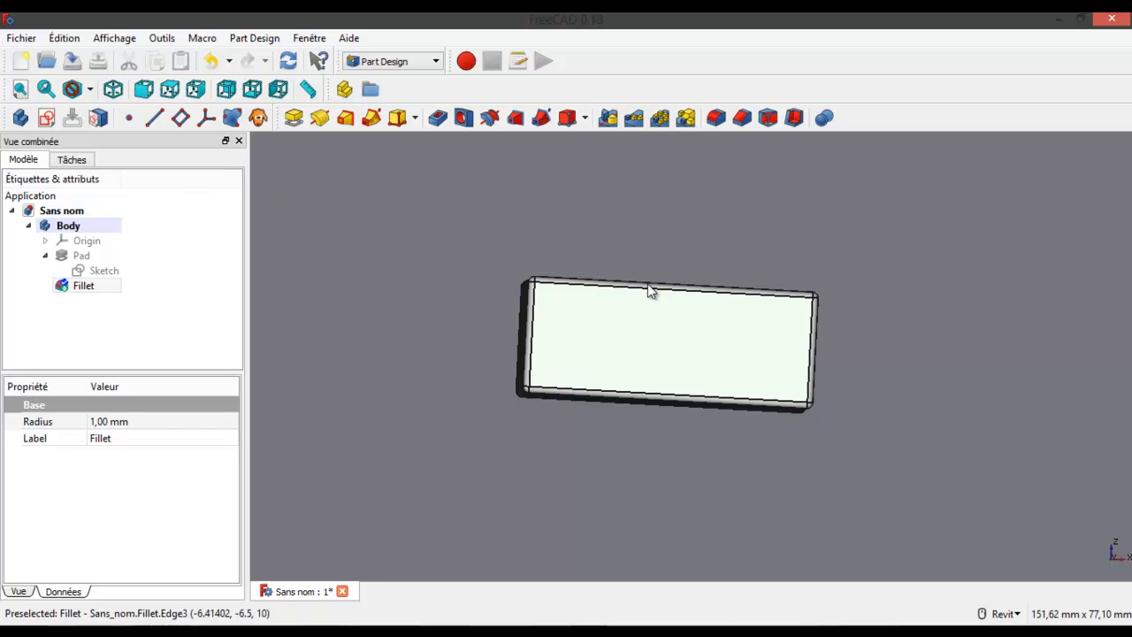
click(500, 361)
shift+middle_drag(914, 356, 816, 387)
click(707, 354)
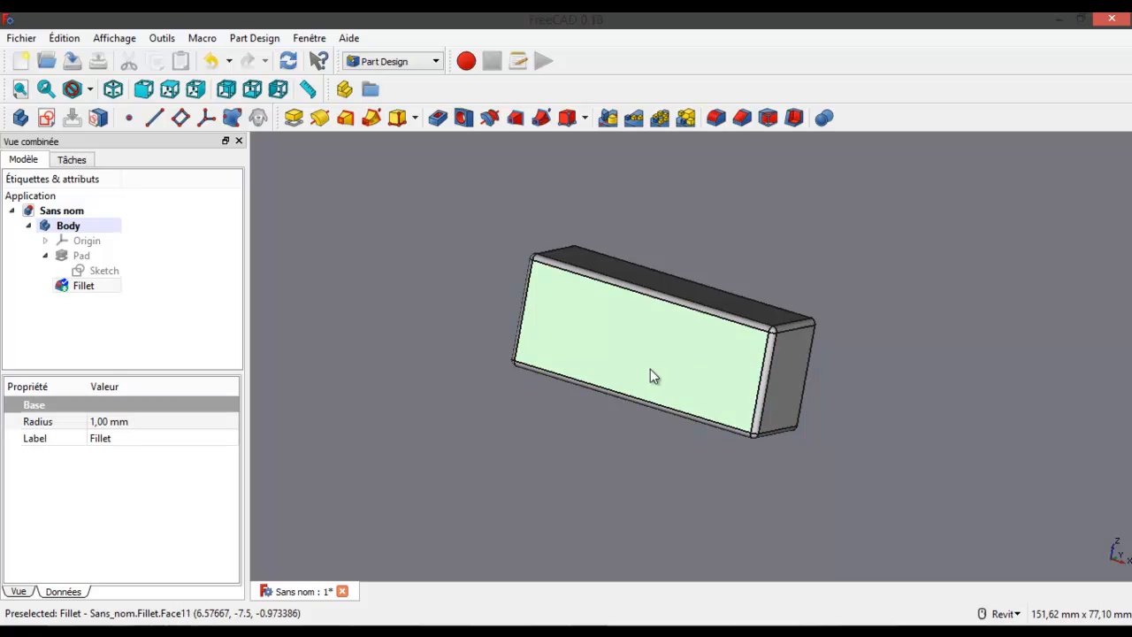
click(48, 119)
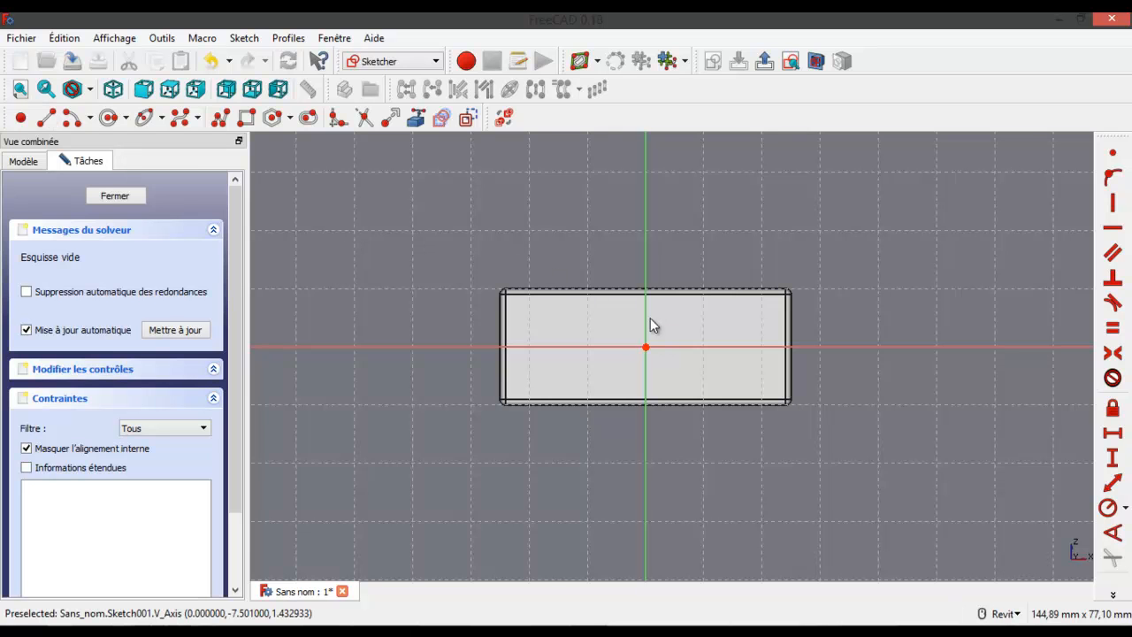
scroll(584, 290, up, 2)
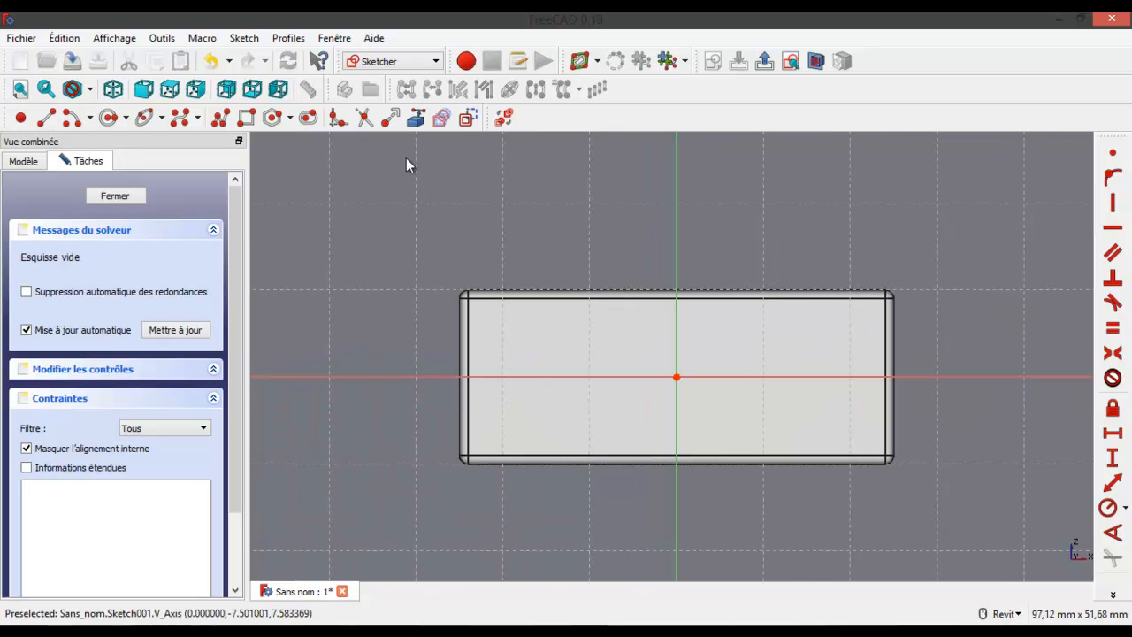
- Change the model's display style to wireframe so its edges show through the sketch
click(91, 90)
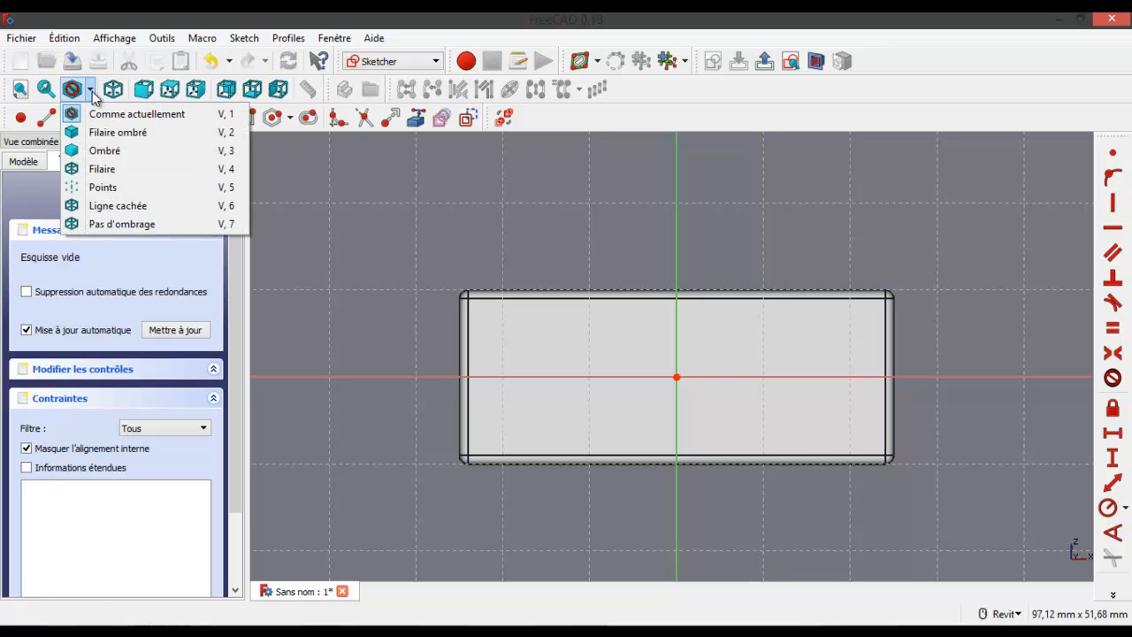
click(101, 169)
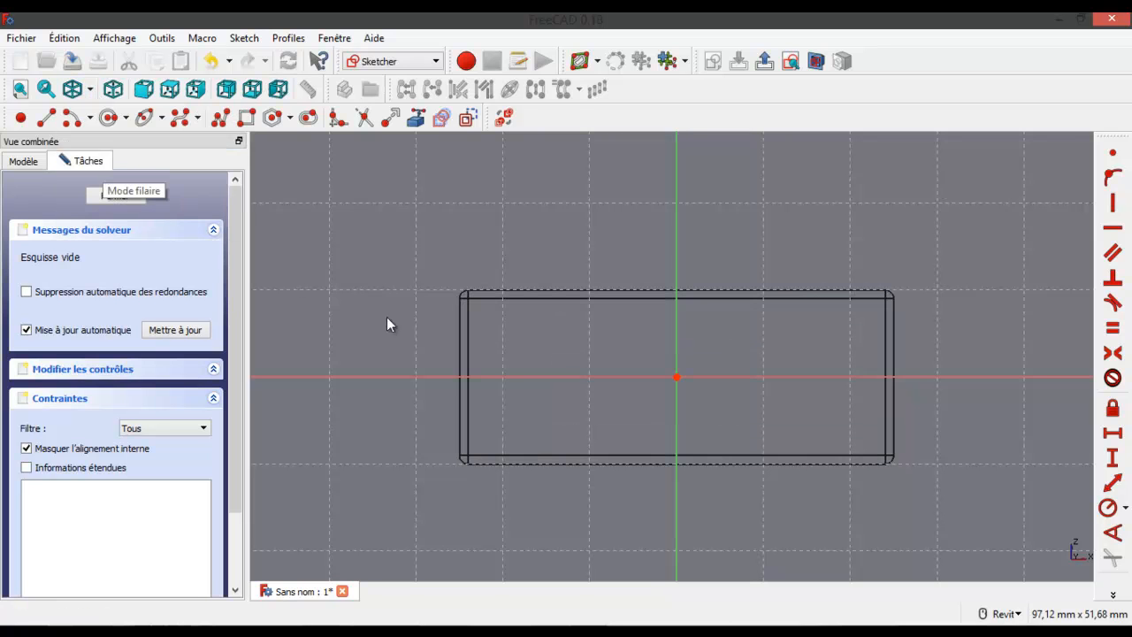
scroll(660, 371, up, 2)
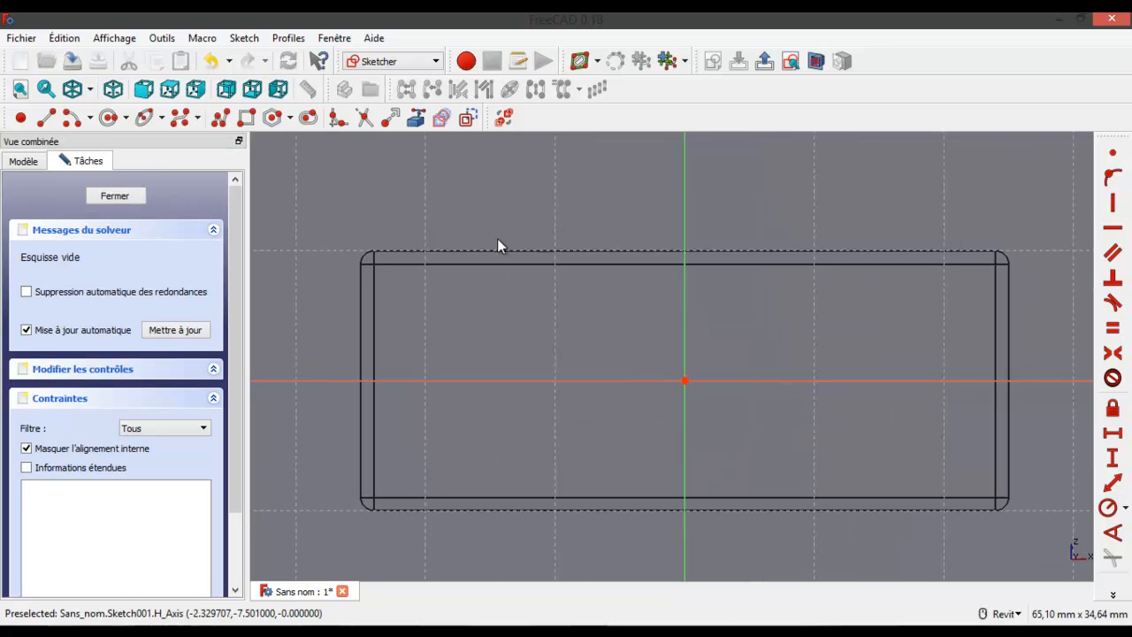
- Sketch two separate circles above the block's outline, a larger one left of the vertical axis and a smaller one right of it
click(110, 120)
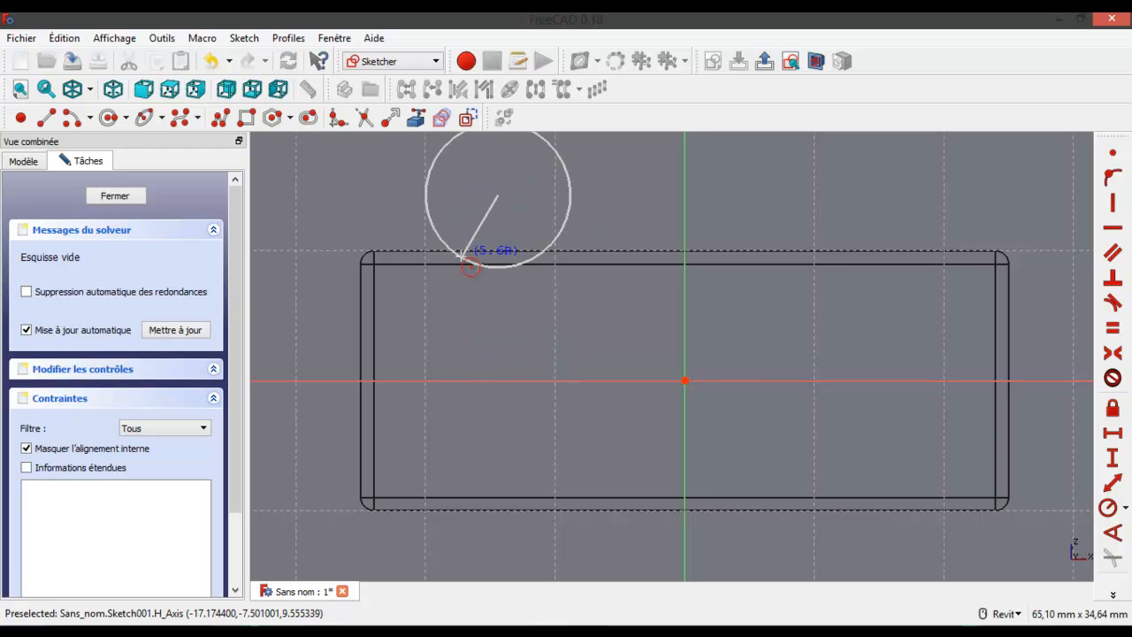
click(488, 245)
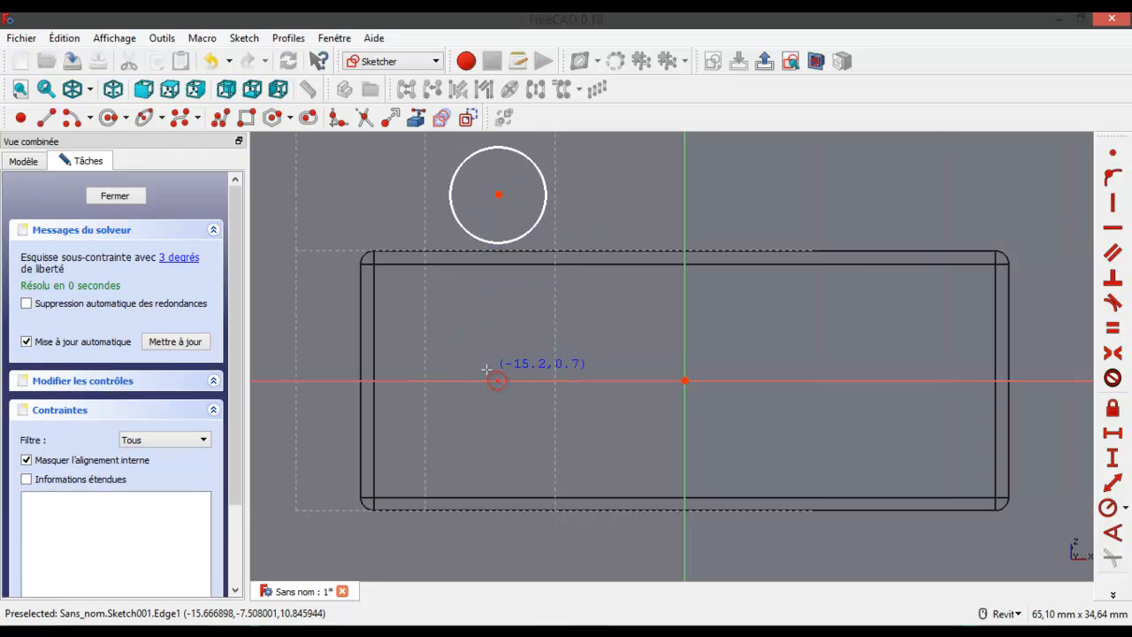
click(853, 172)
key(Escape)
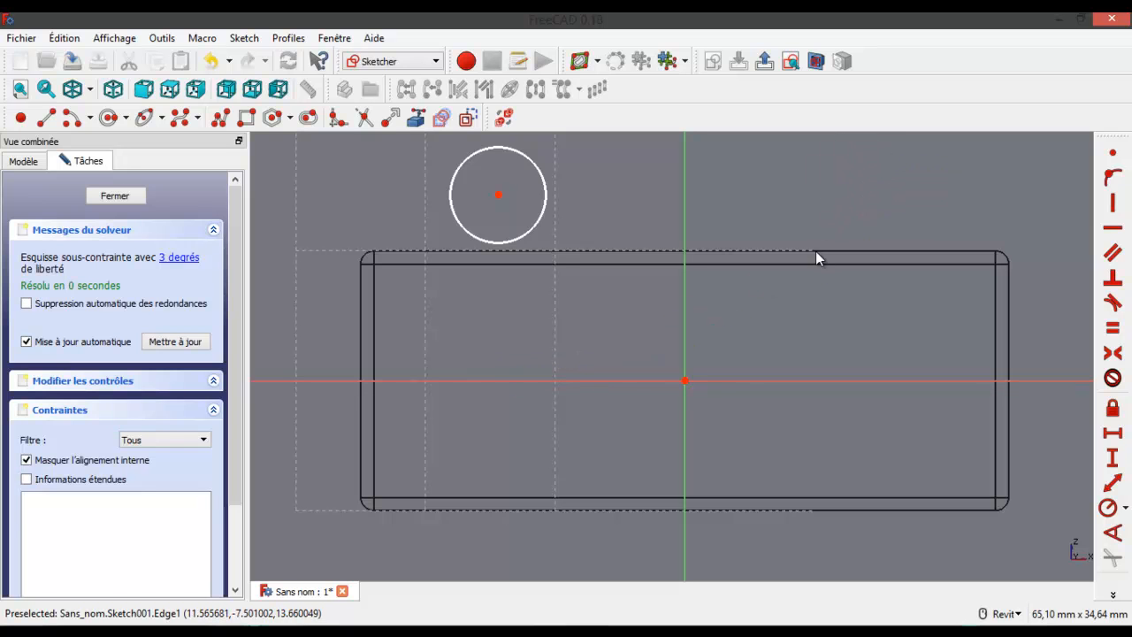
click(110, 118)
click(839, 184)
click(819, 209)
key(Escape)
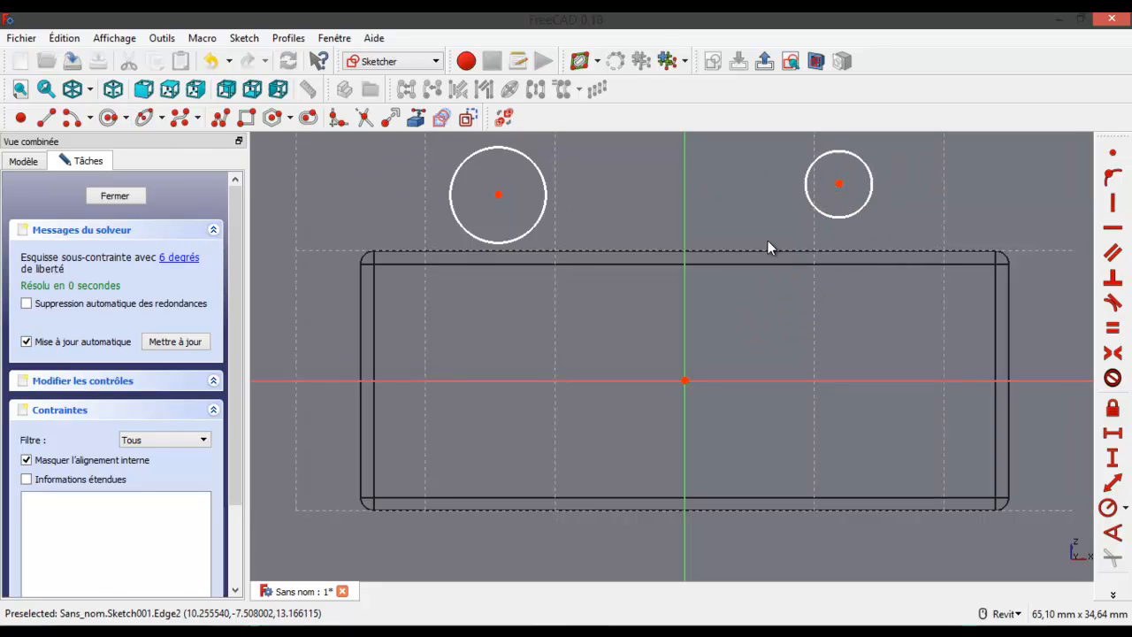
- Constrain the two circles above the block to equal radii
click(808, 201)
click(548, 207)
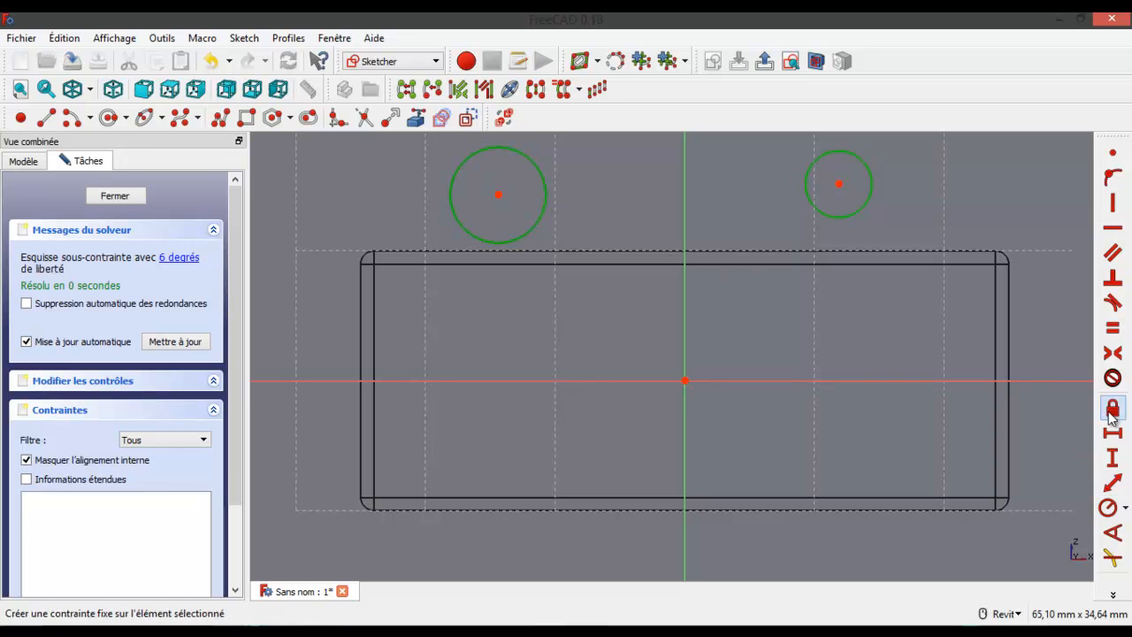
click(1113, 330)
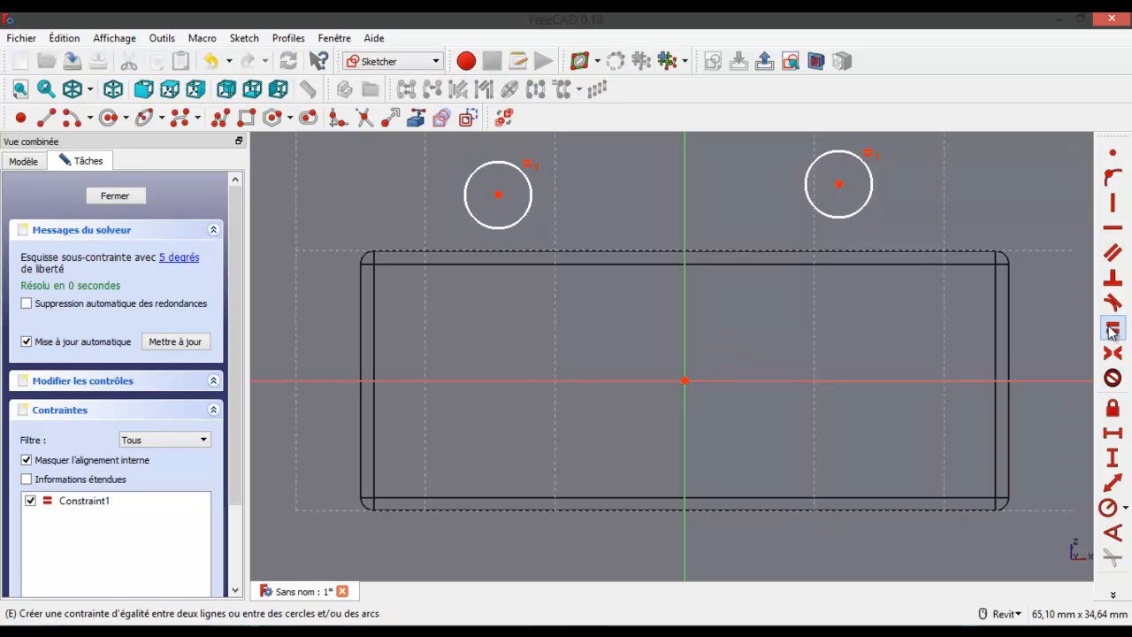
- Constrain the radius of the circle on the positive side of the vertical axis to 4 mm
click(863, 210)
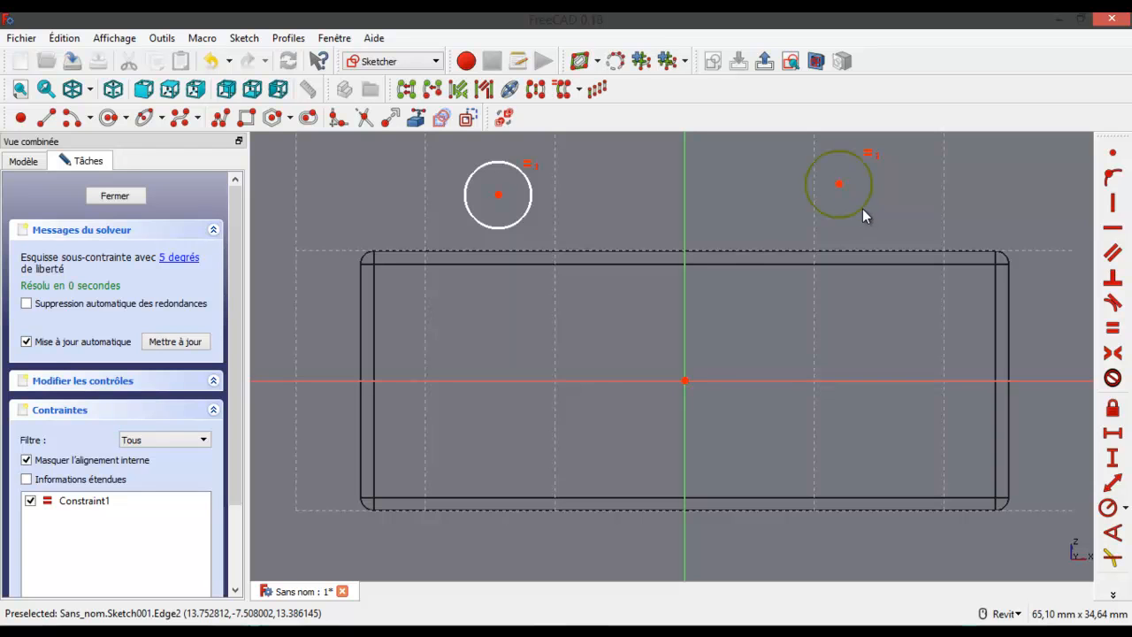
click(1108, 508)
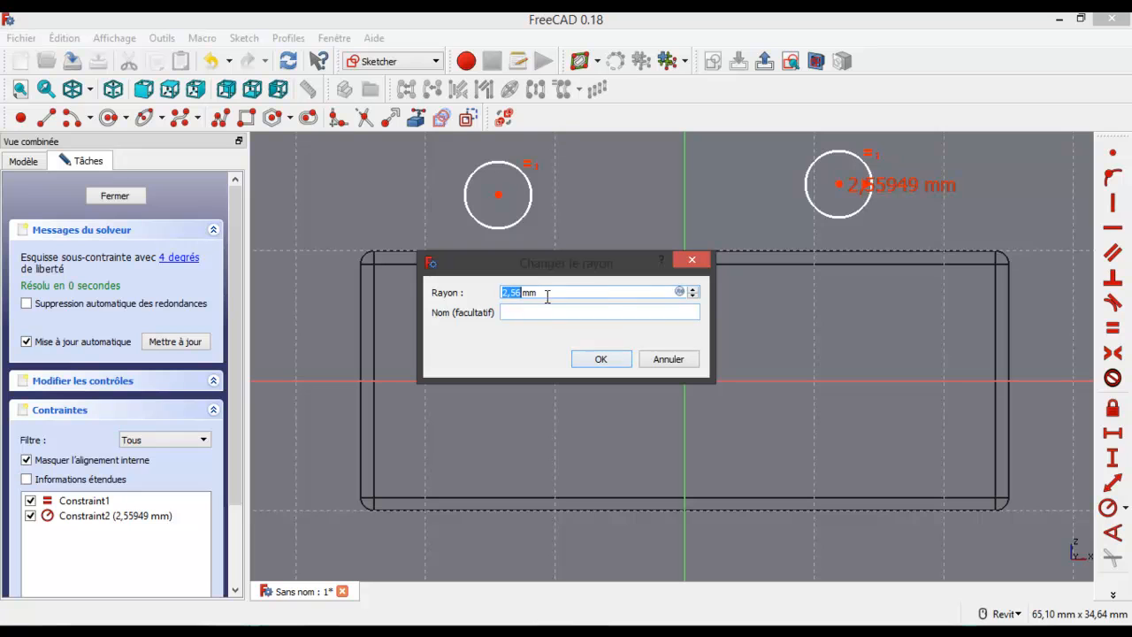
text(4)
click(599, 359)
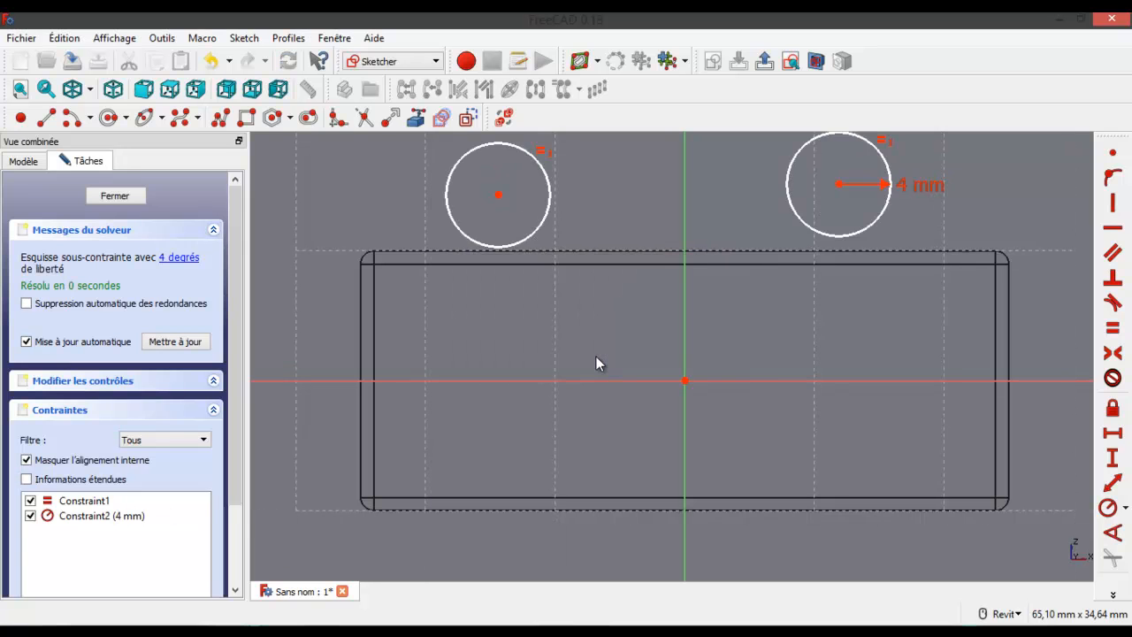
click(548, 209)
click(1108, 507)
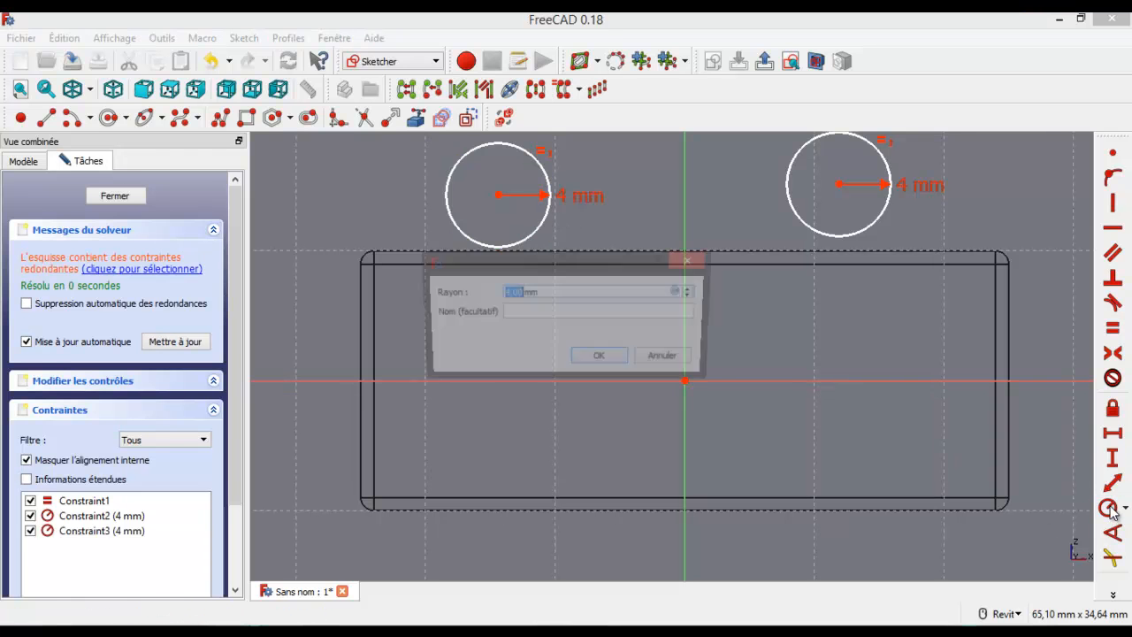
click(669, 360)
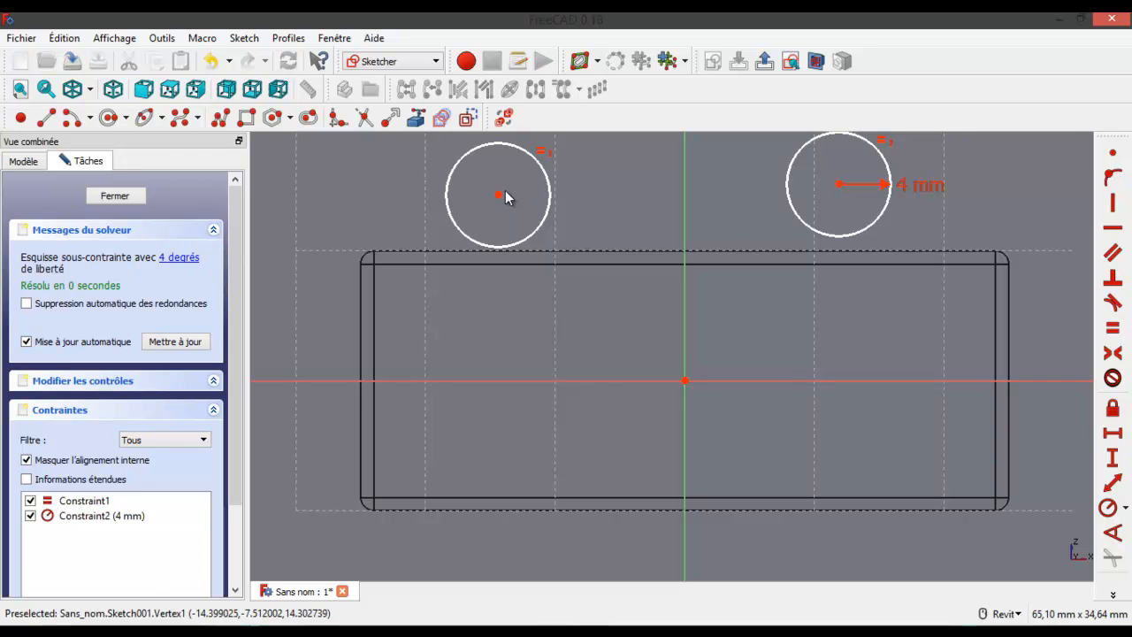
- Move the left circle down onto the block's upper edge and align both circle centres with a horizontal constraint
drag(499, 202, 532, 252)
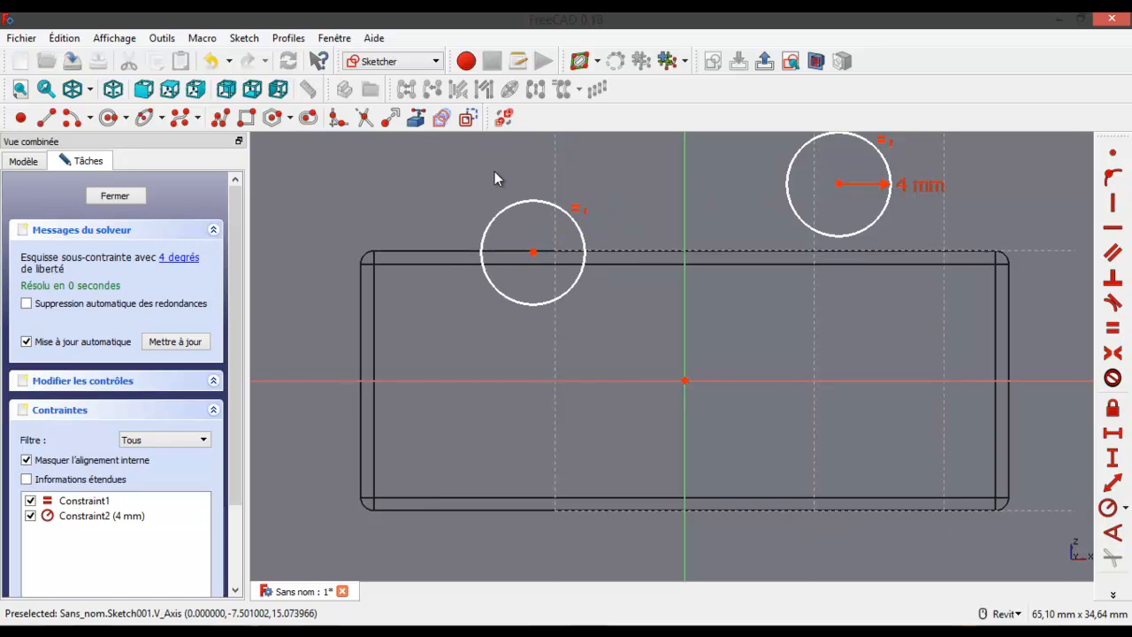
click(839, 184)
click(535, 253)
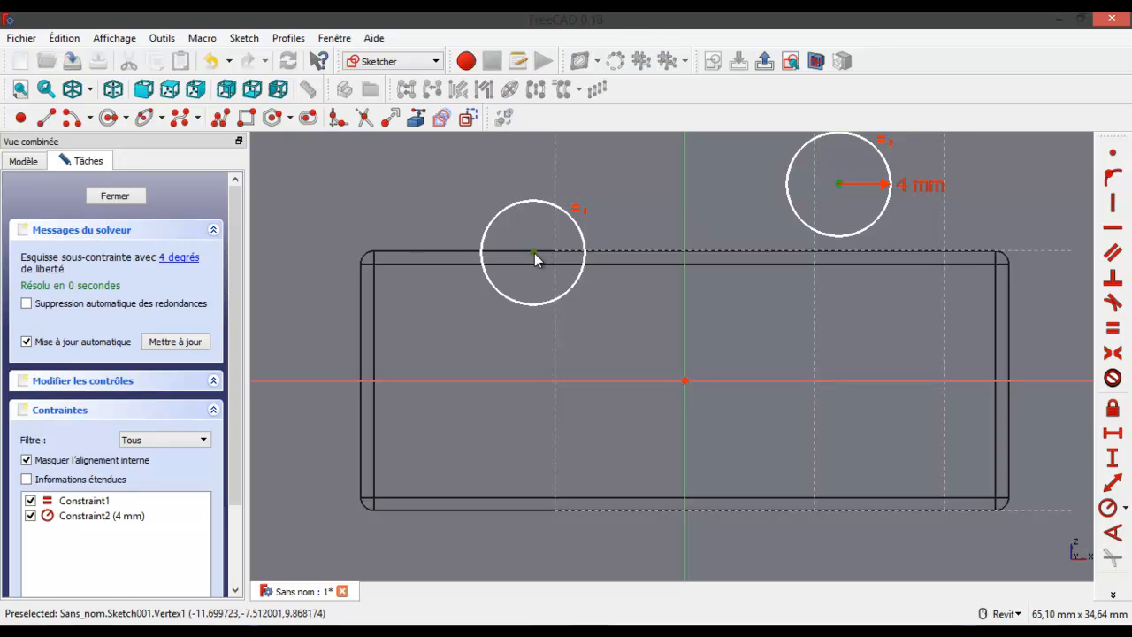
click(1114, 232)
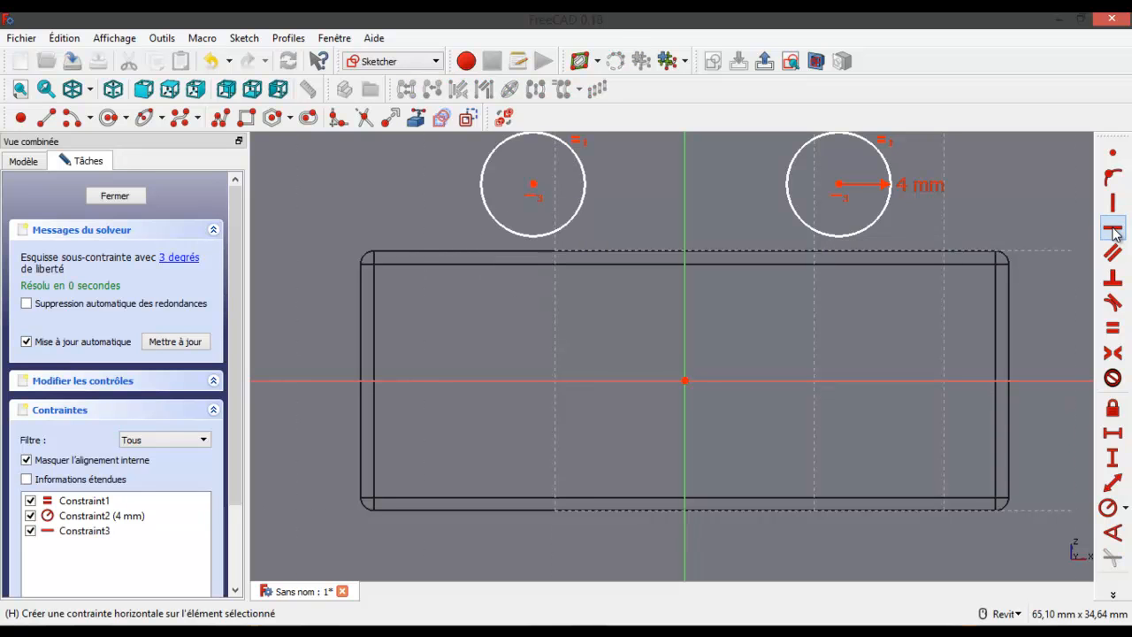
- Move the circles inside the block's outline and constrain the right circle's centre onto the horizontal axis
drag(841, 183, 845, 372)
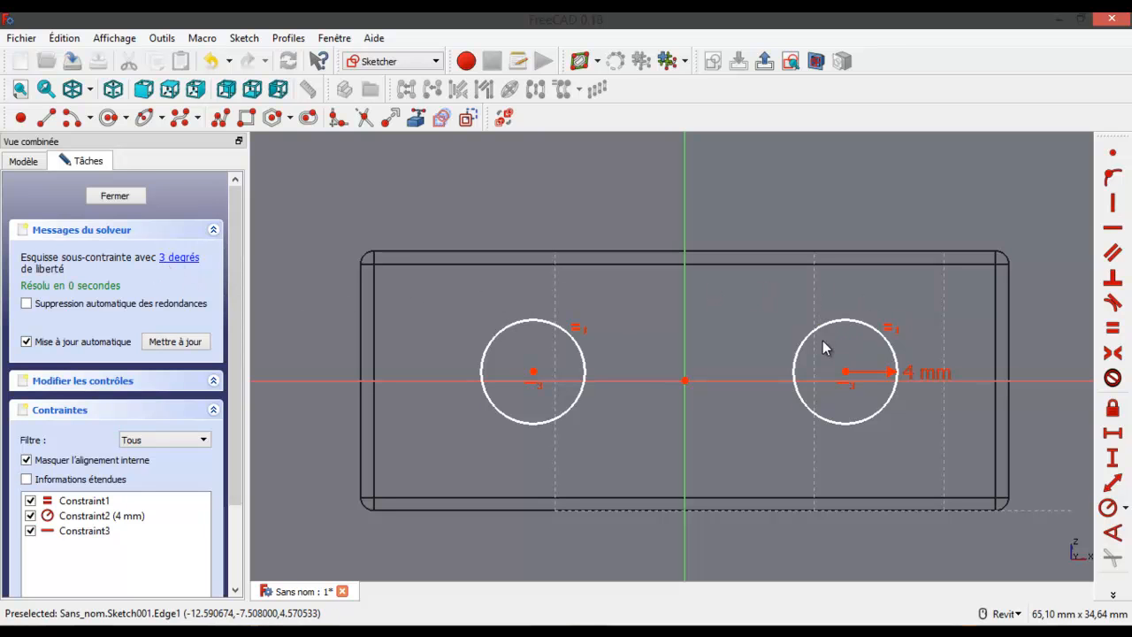
drag(845, 373, 848, 333)
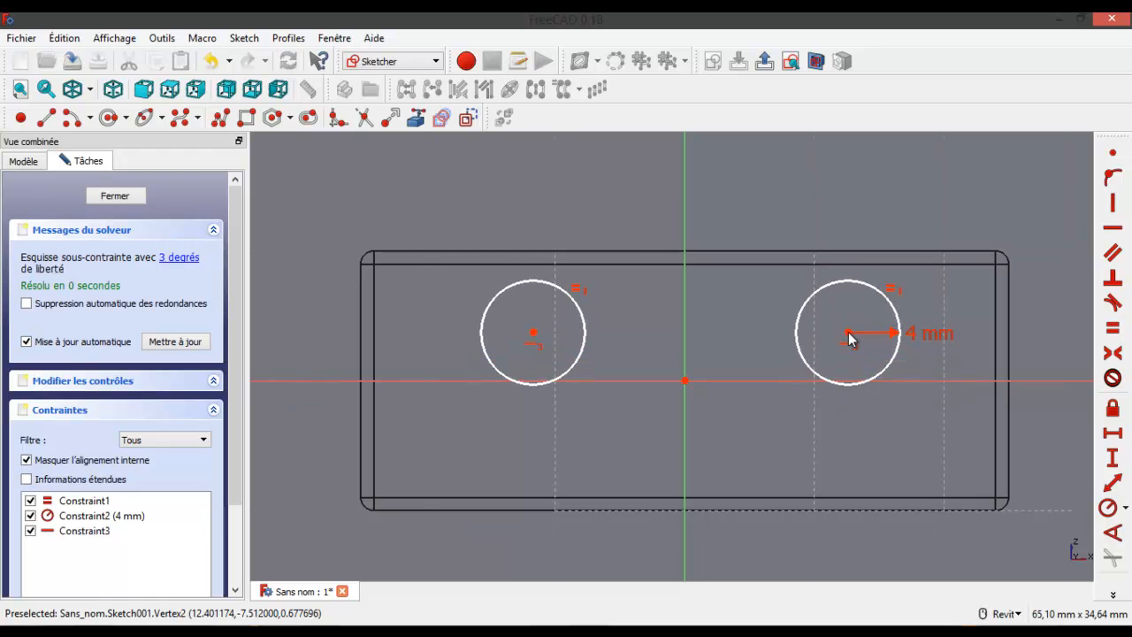
click(849, 334)
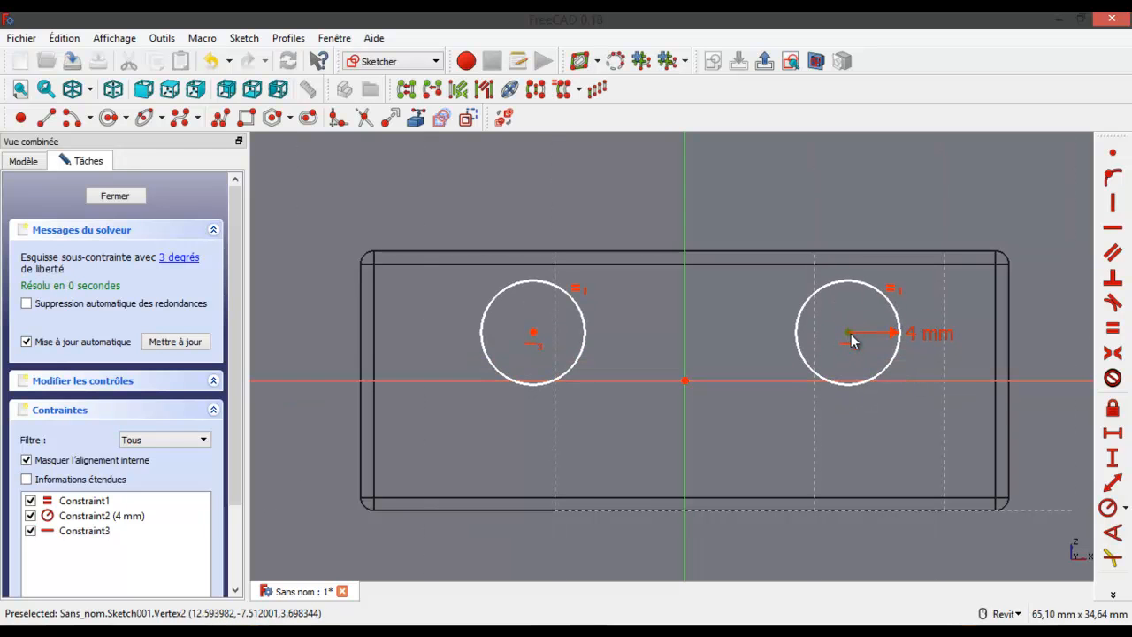
click(943, 380)
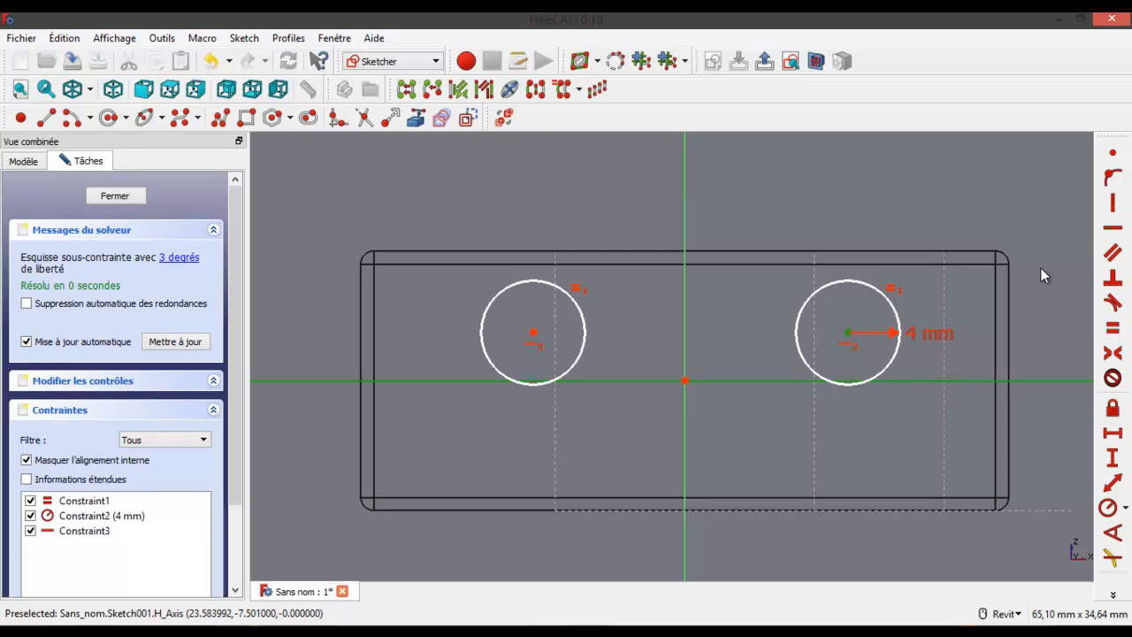
click(1113, 178)
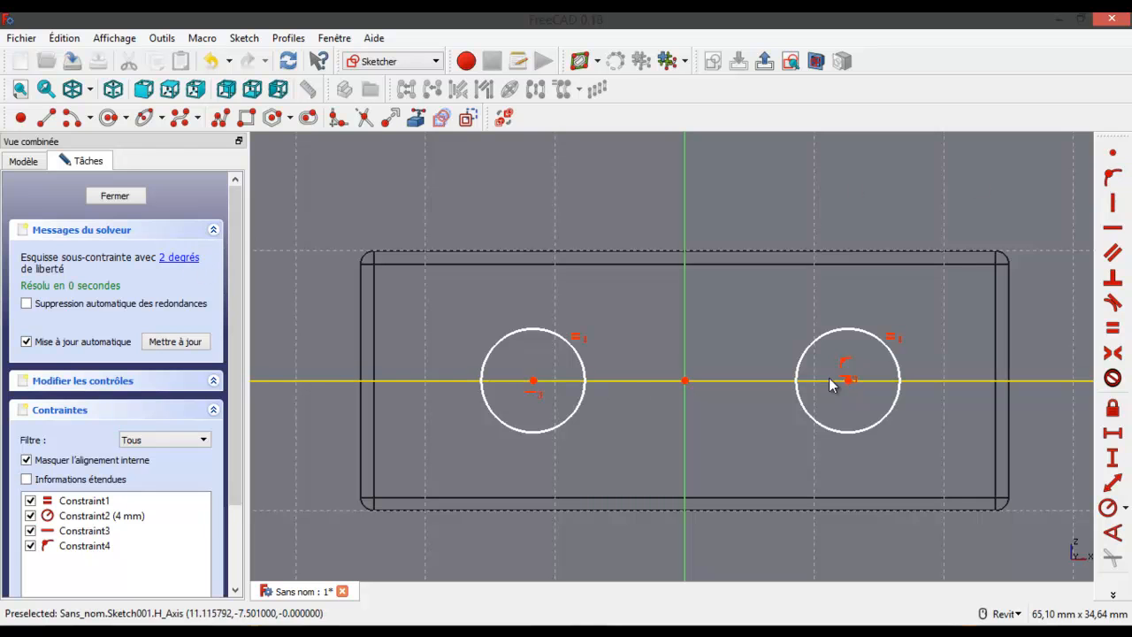
- Spread the circles slightly apart along the horizontal axis and set the horizontal distance between their centres to 30 mm
mouse_move(851, 383)
mouse_down()
mouse_move(925, 384)
mouse_move(854, 389)
mouse_up()
mouse_move(533, 381)
mouse_down()
mouse_move(521, 378)
mouse_move(609, 374)
mouse_move(521, 364)
mouse_move(518, 382)
mouse_up()
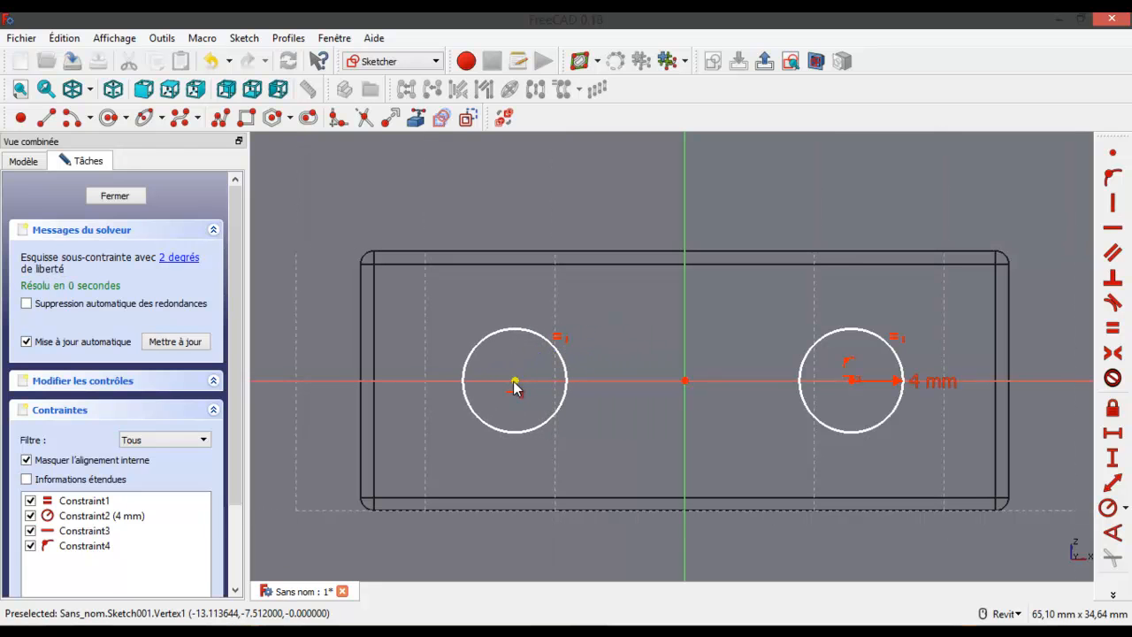
click(515, 382)
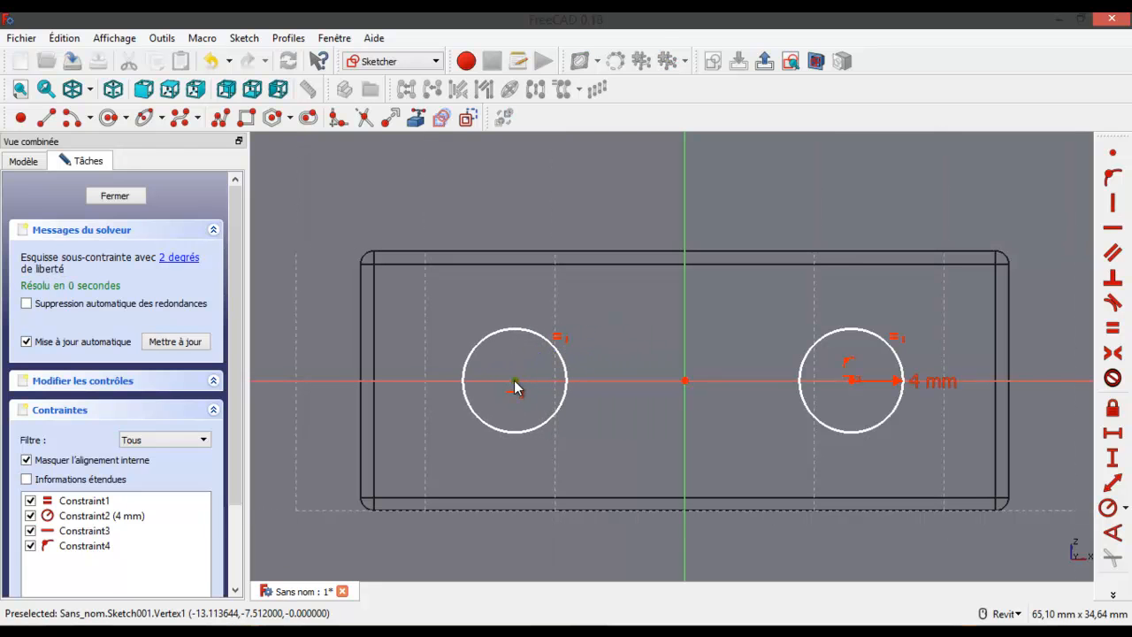
click(851, 381)
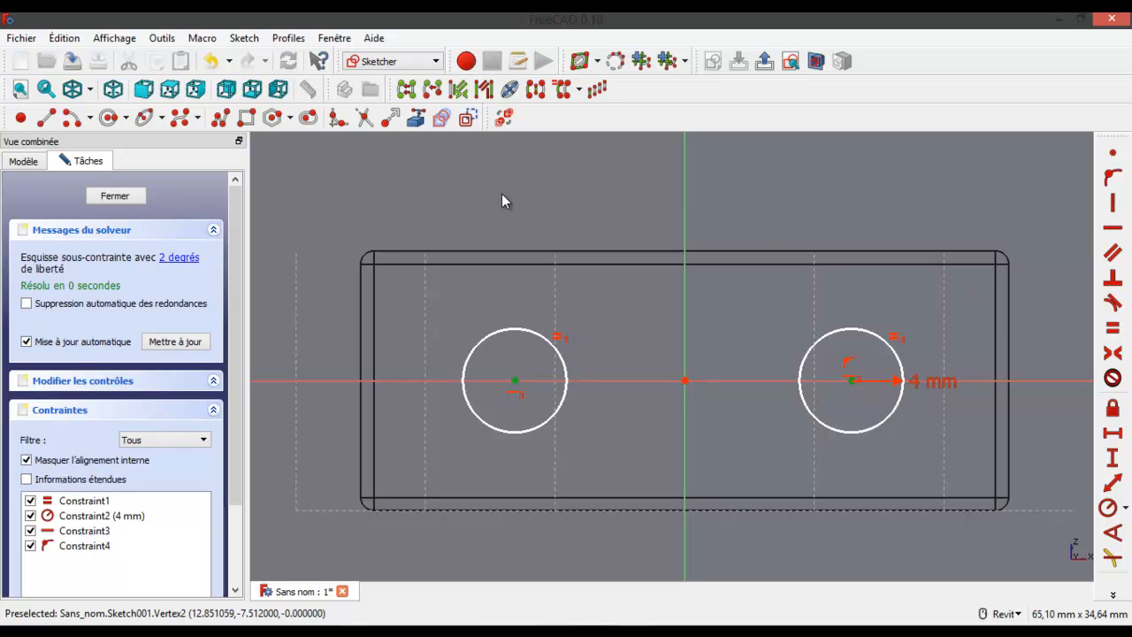
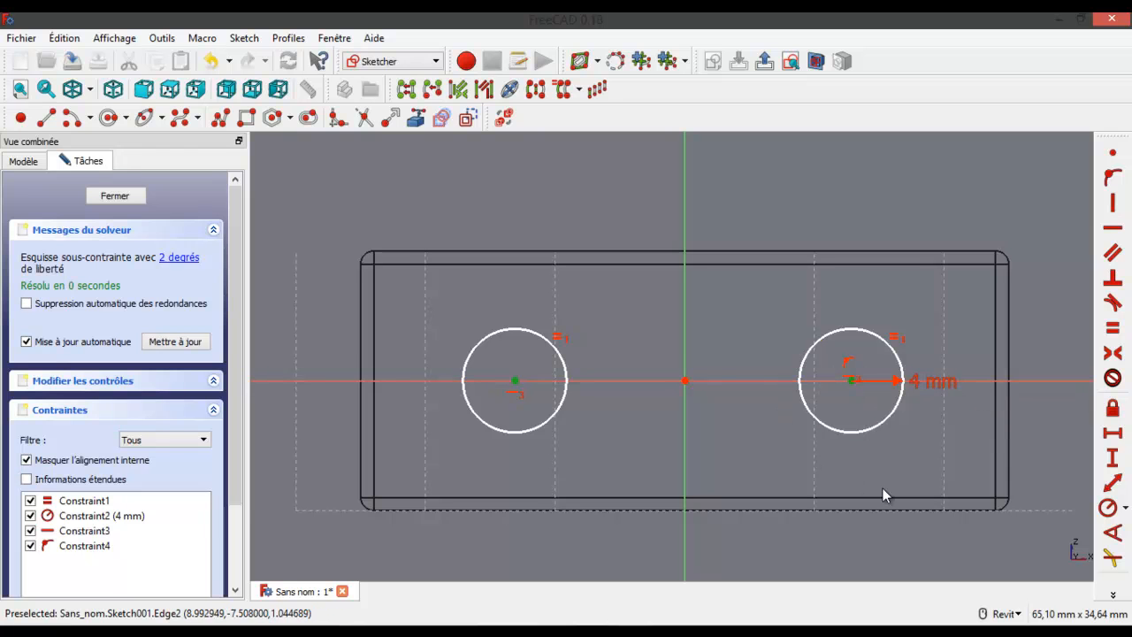
click(1113, 433)
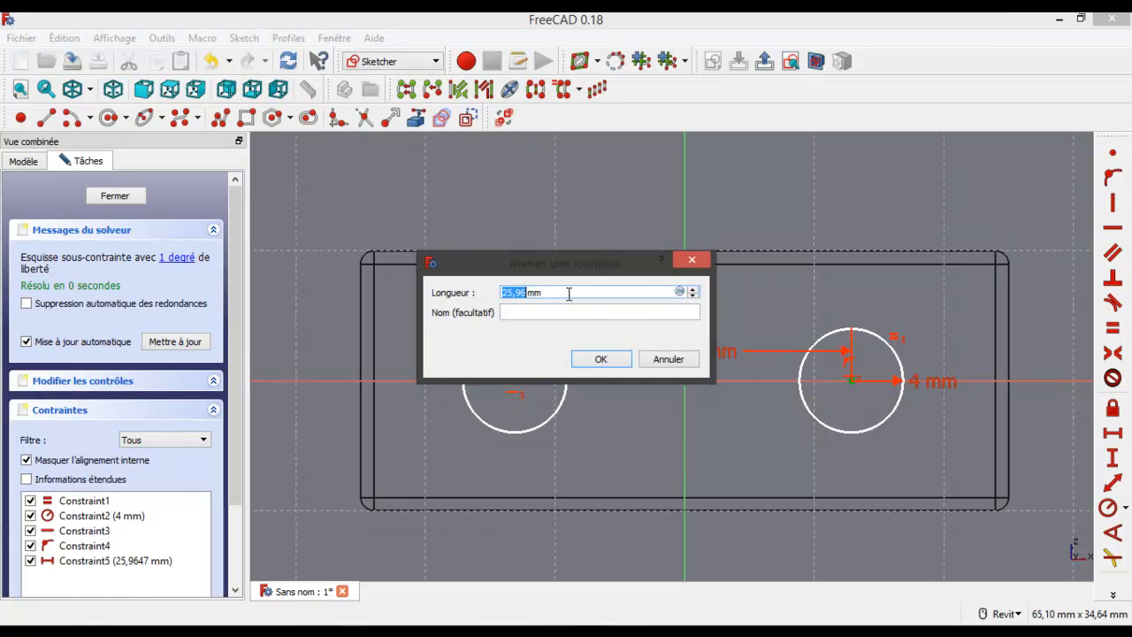
text(30)
click(598, 360)
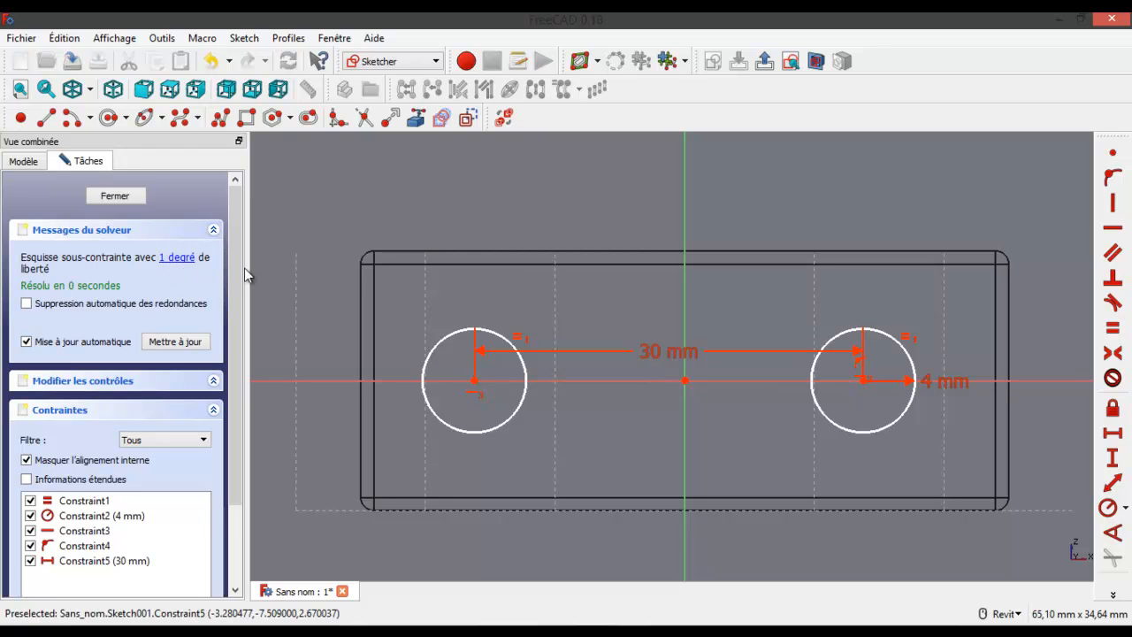
- Examine the sketch's remaining degree of freedom by highlighting the unconstrained geometry and sliding the circles along the horizontal axis
drag(504, 344, 468, 319)
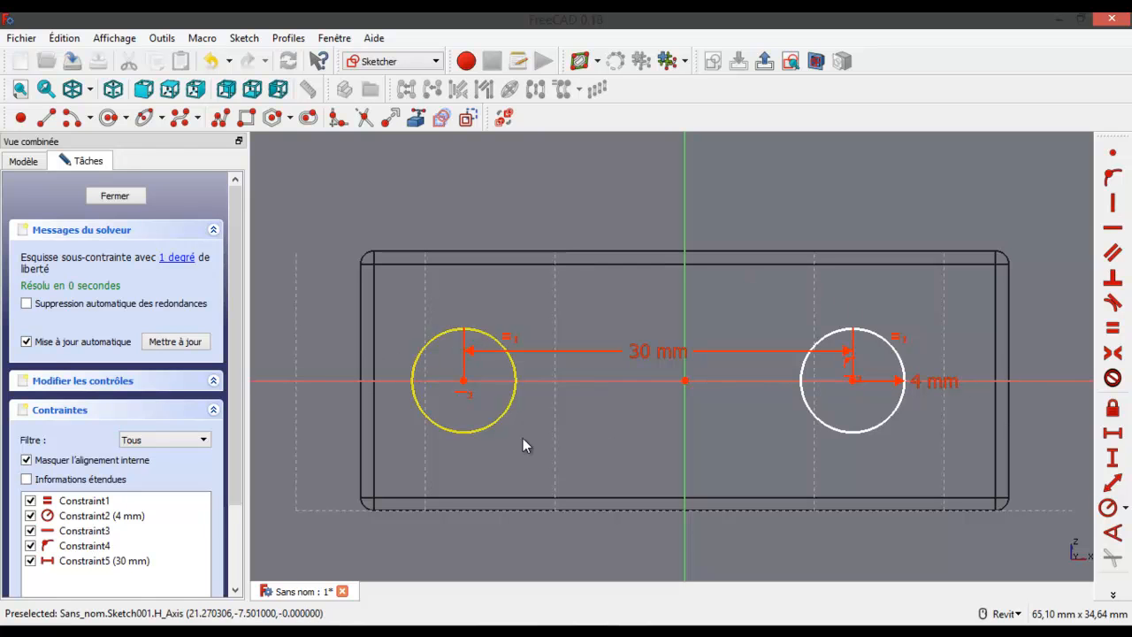
click(182, 260)
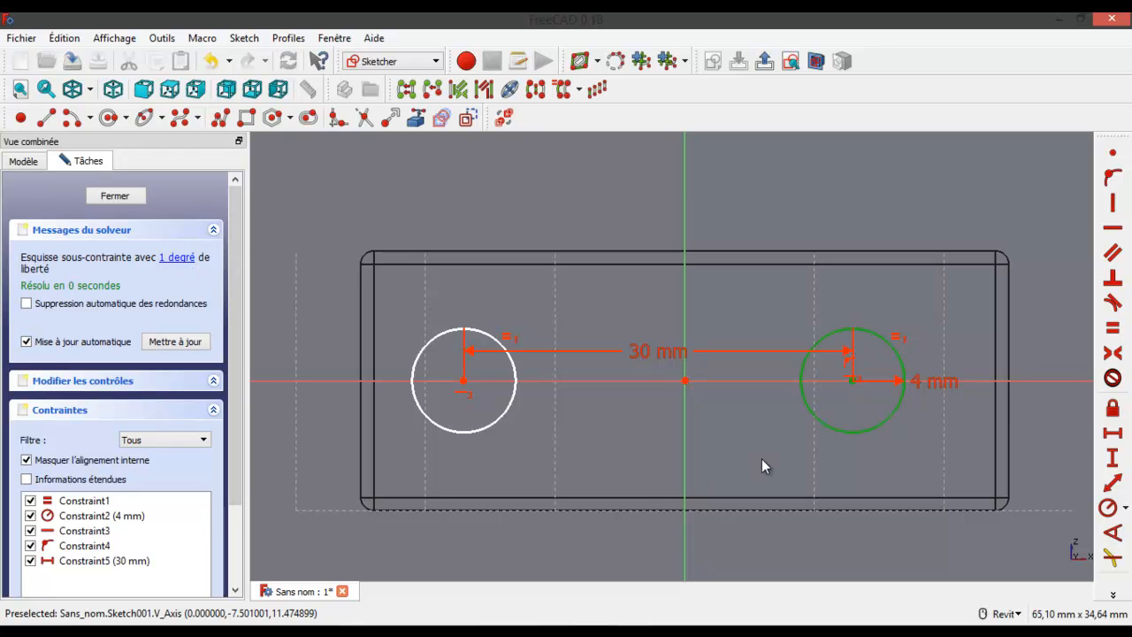
mouse_move(884, 342)
mouse_down()
mouse_move(913, 349)
mouse_move(867, 354)
mouse_move(903, 352)
mouse_up()
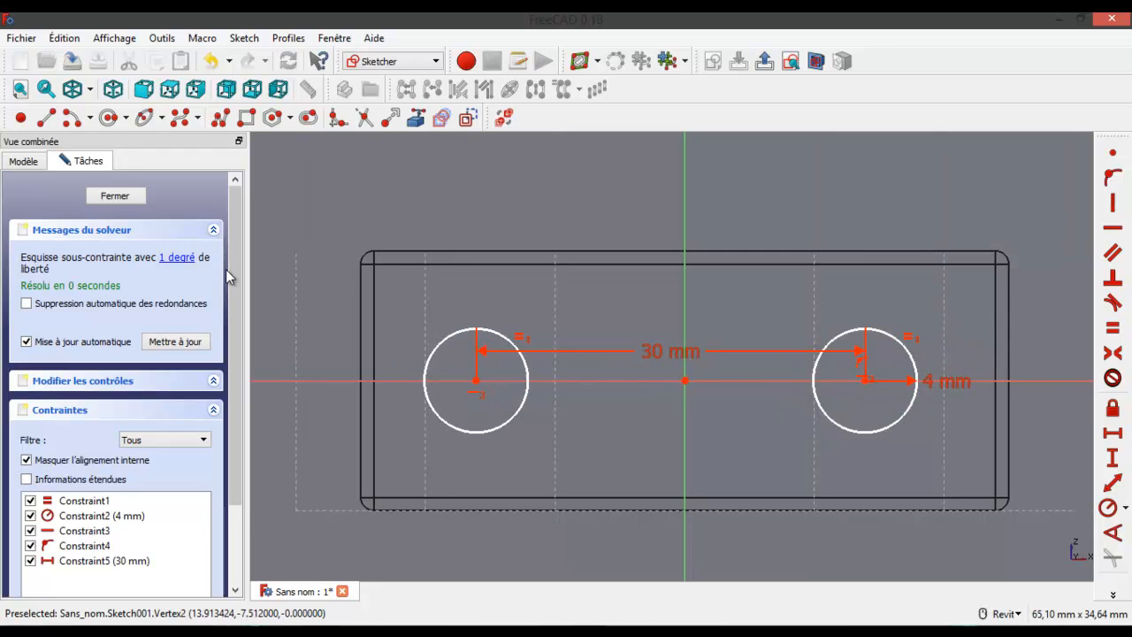
click(829, 418)
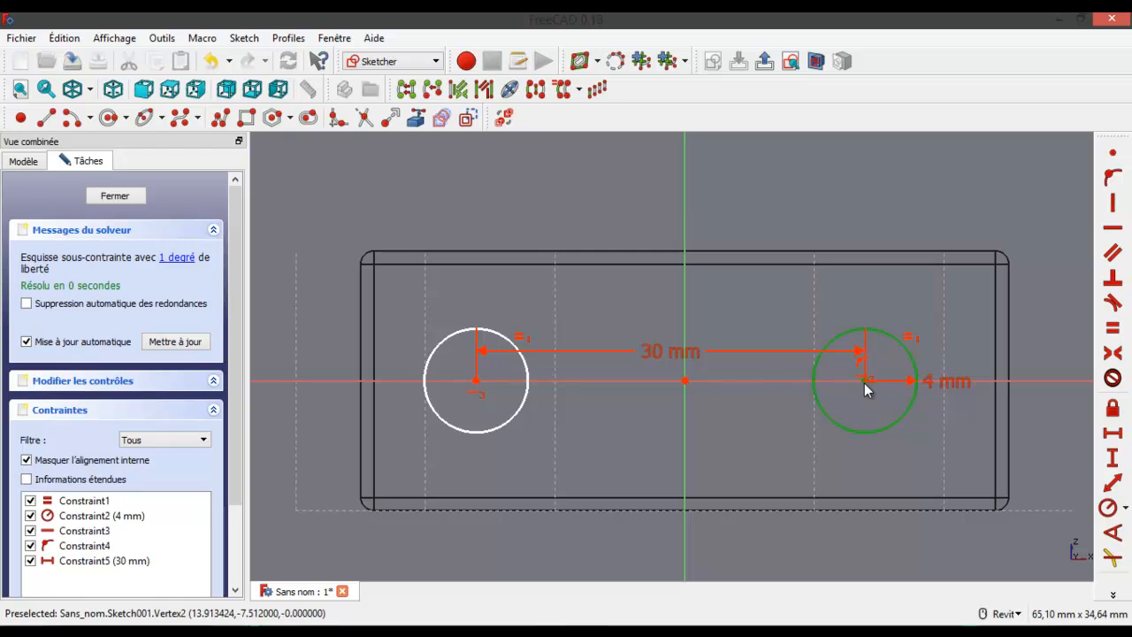
mouse_move(865, 383)
mouse_down()
mouse_move(866, 397)
mouse_move(876, 387)
mouse_up()
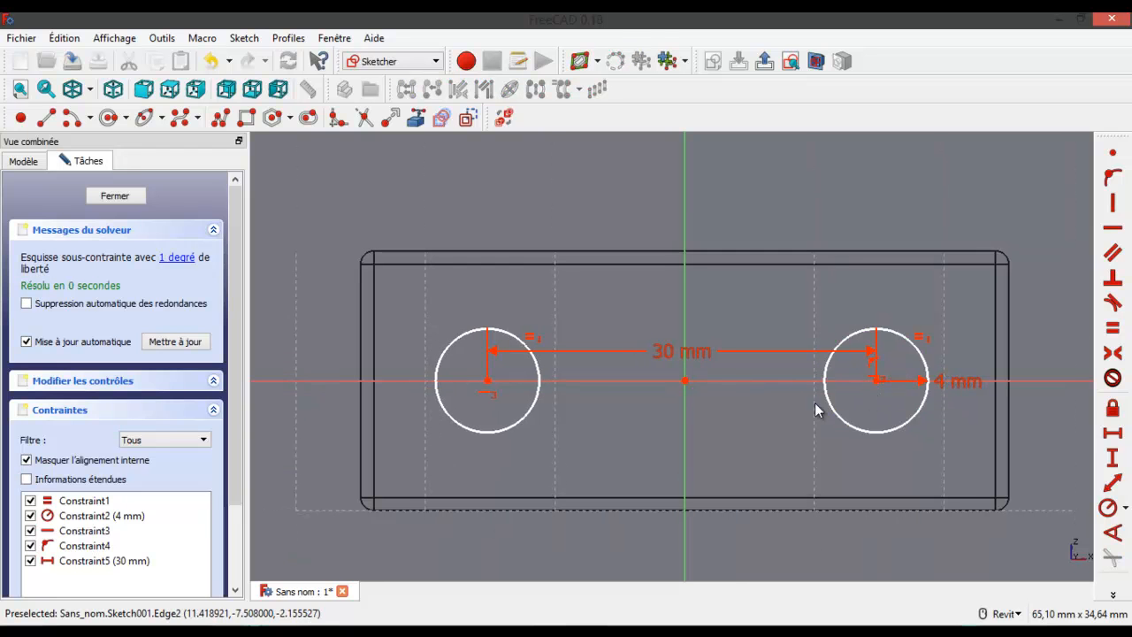
- Constrain the two circle centres to be symmetric about the vertical axis
click(488, 382)
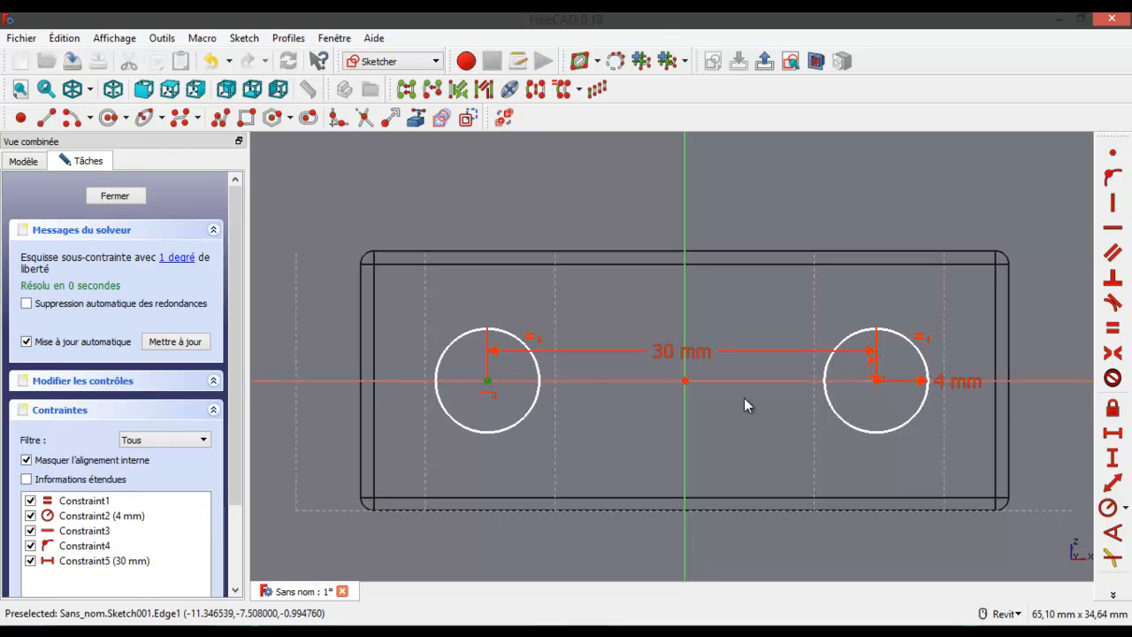
click(877, 380)
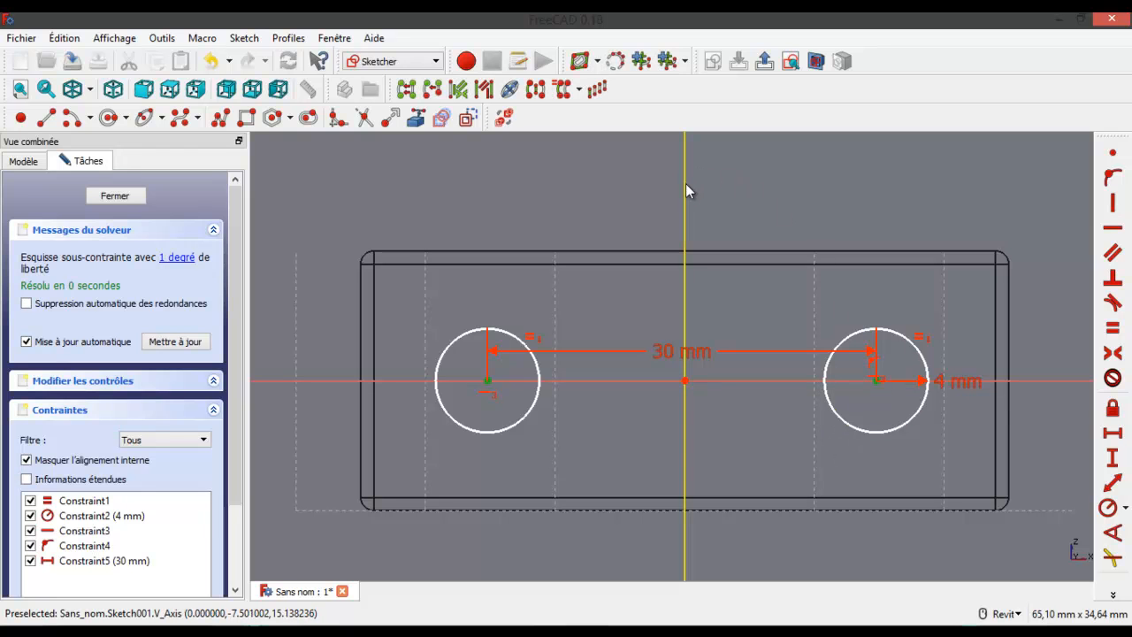
click(687, 245)
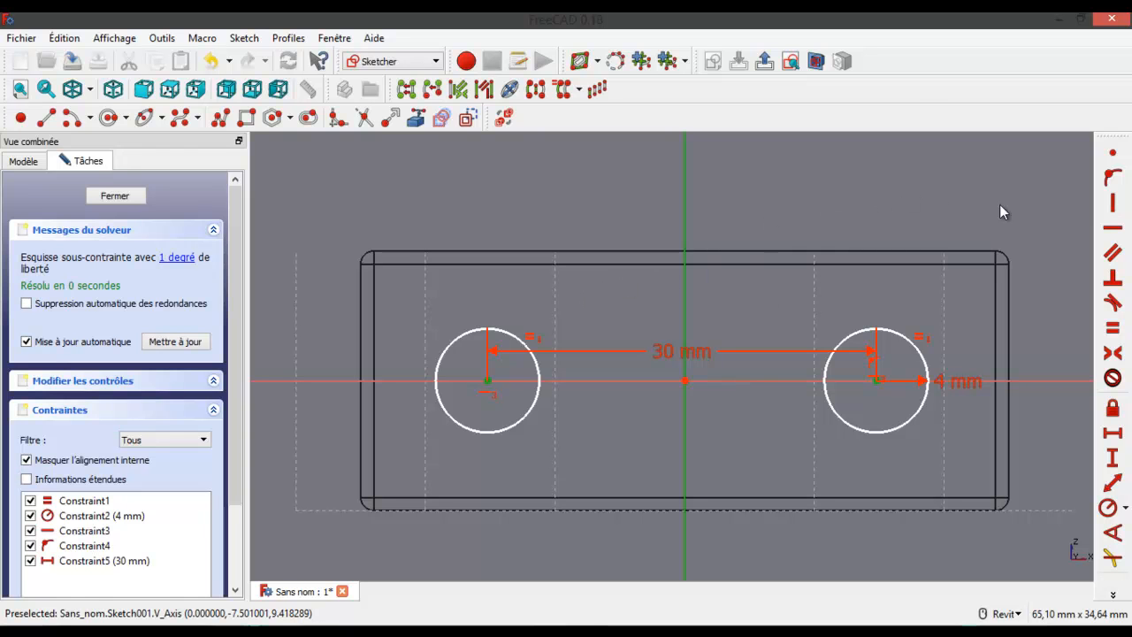
click(1115, 353)
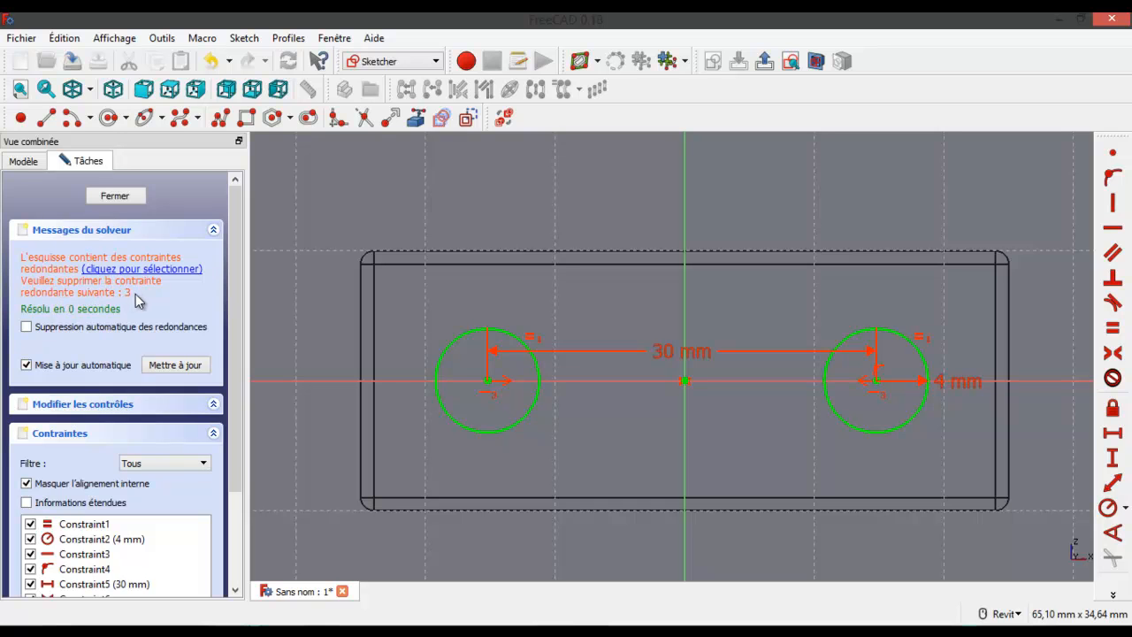
- Delete the redundant horizontal constraint between the two circle centres
drag(241, 284, 236, 368)
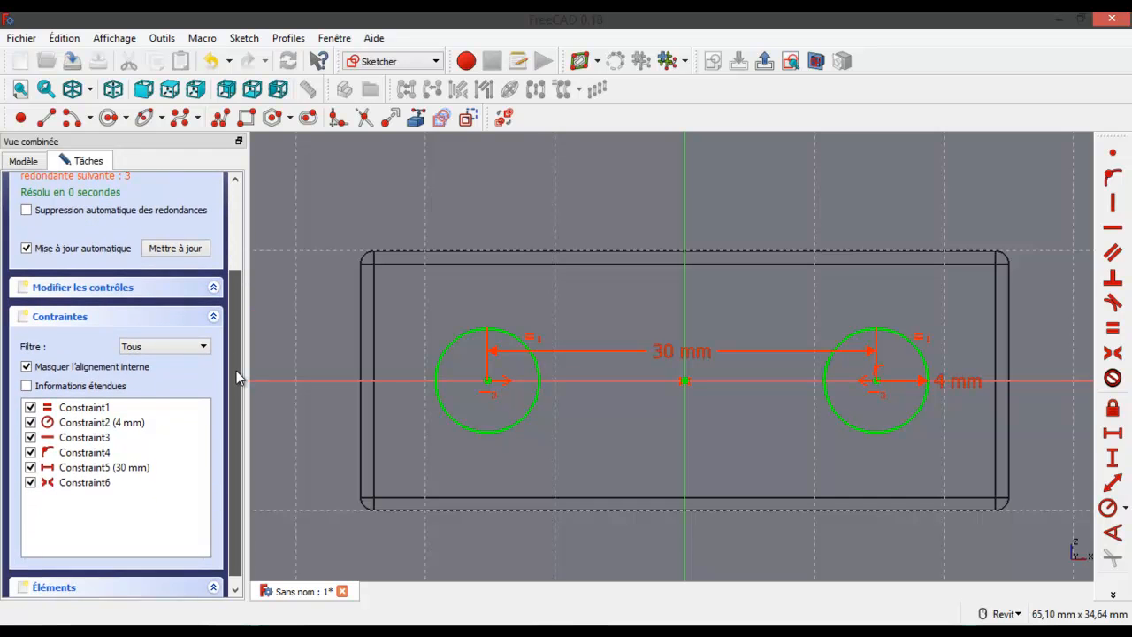
click(83, 437)
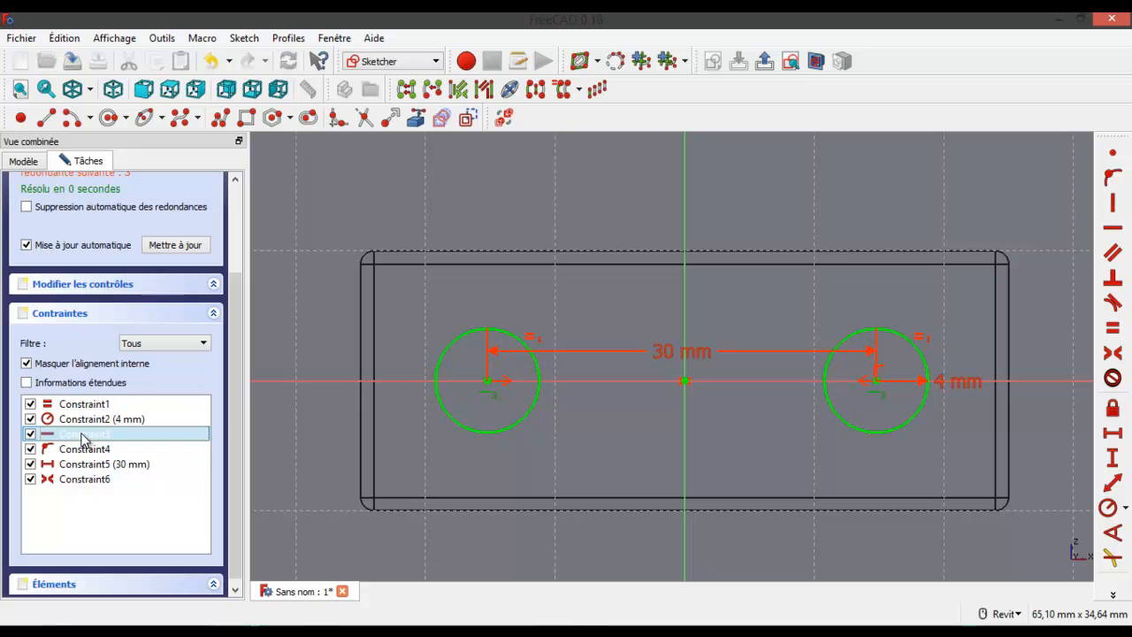
key(Delete)
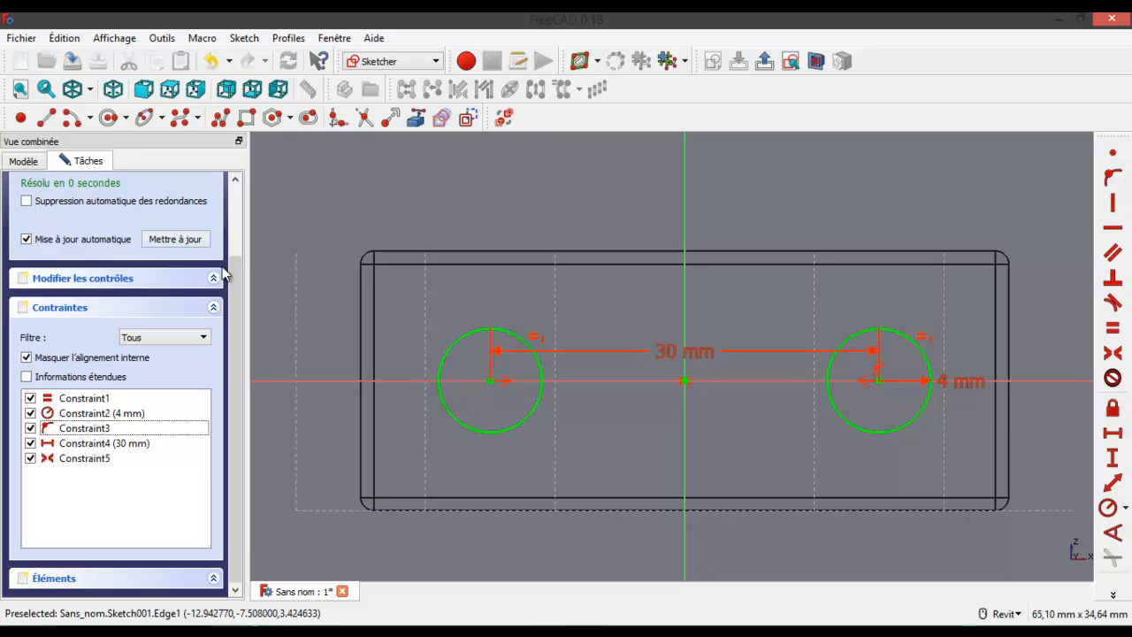
scroll(214, 259, up, 3)
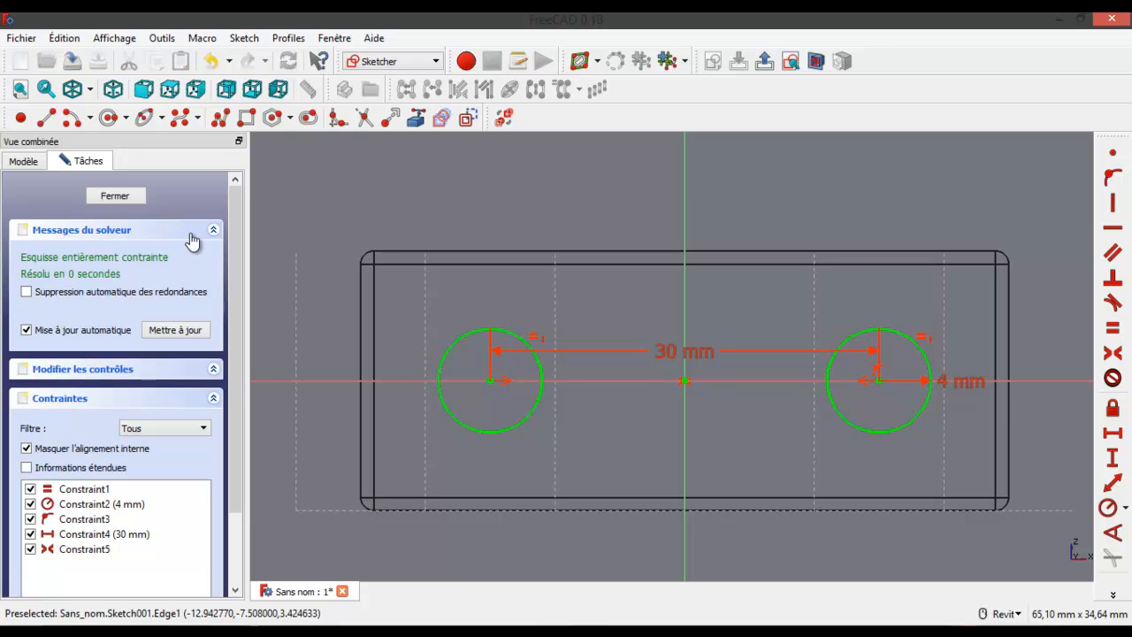
- Close the two-circle sketch and display the modelling operations available for it
click(106, 196)
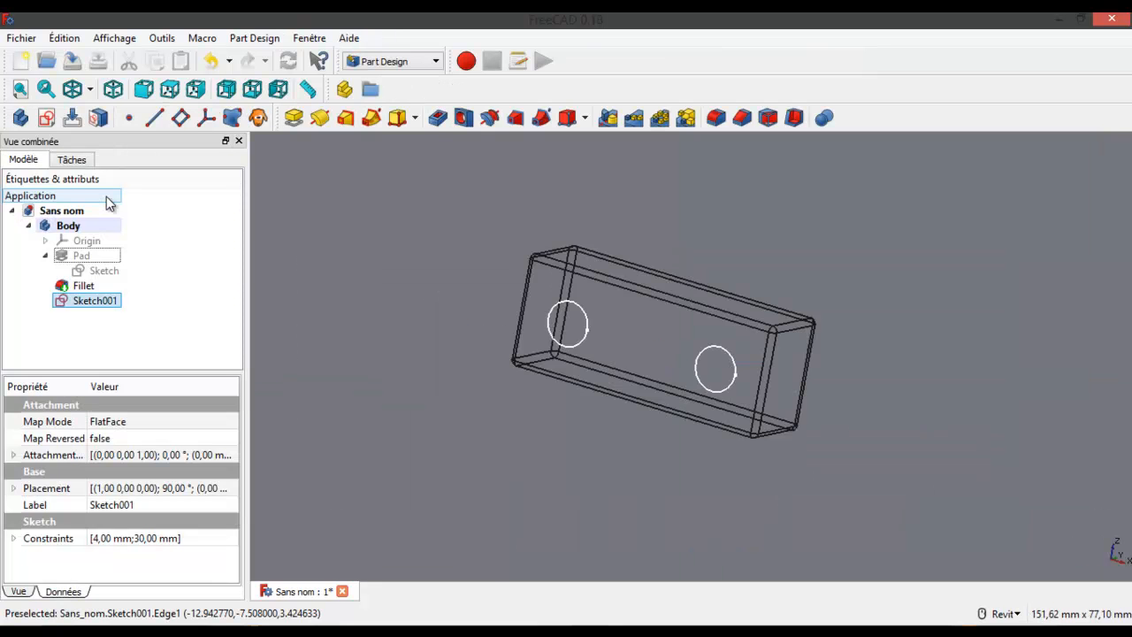
scroll(648, 259, up, 2)
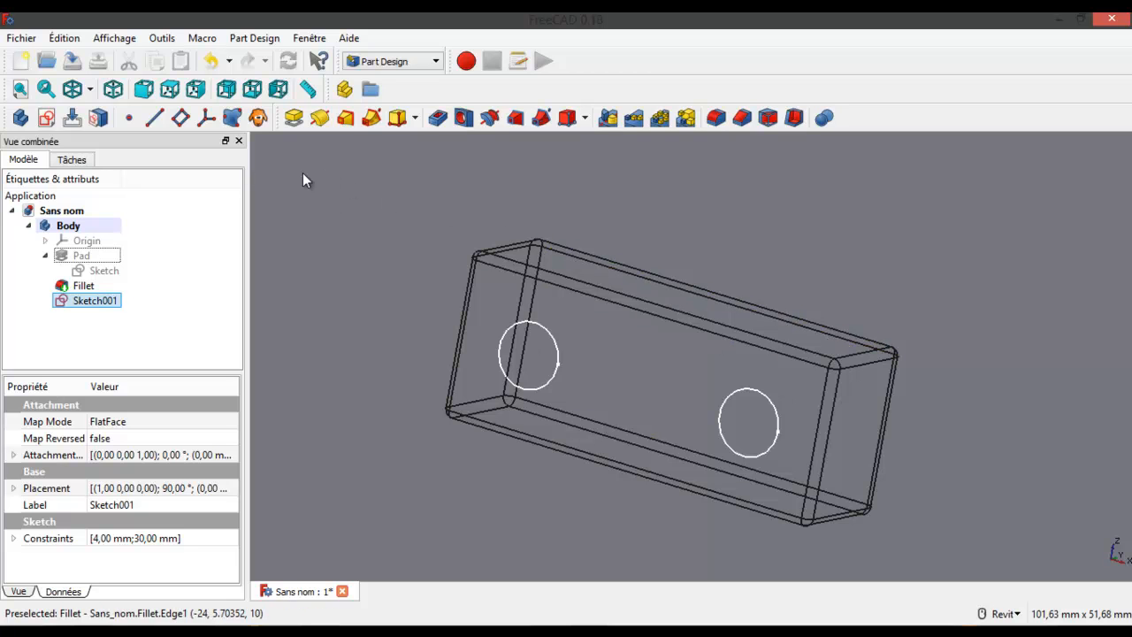
click(83, 161)
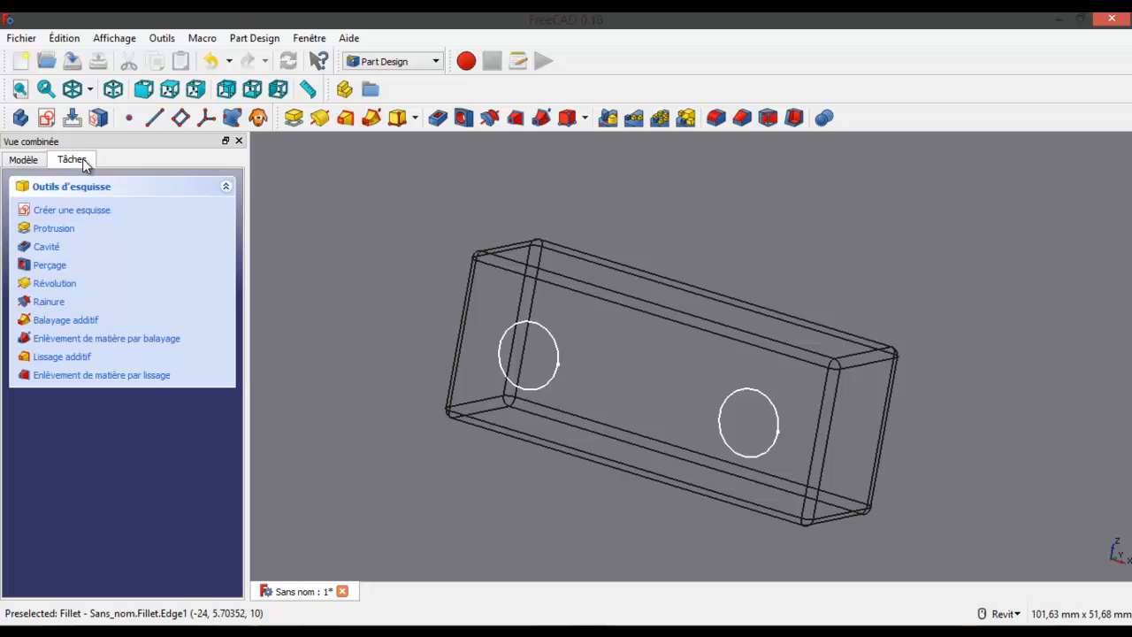
- Create a pocket from the two-circle sketch and show the part in shaded wireframe (Filaire ombré)
click(439, 120)
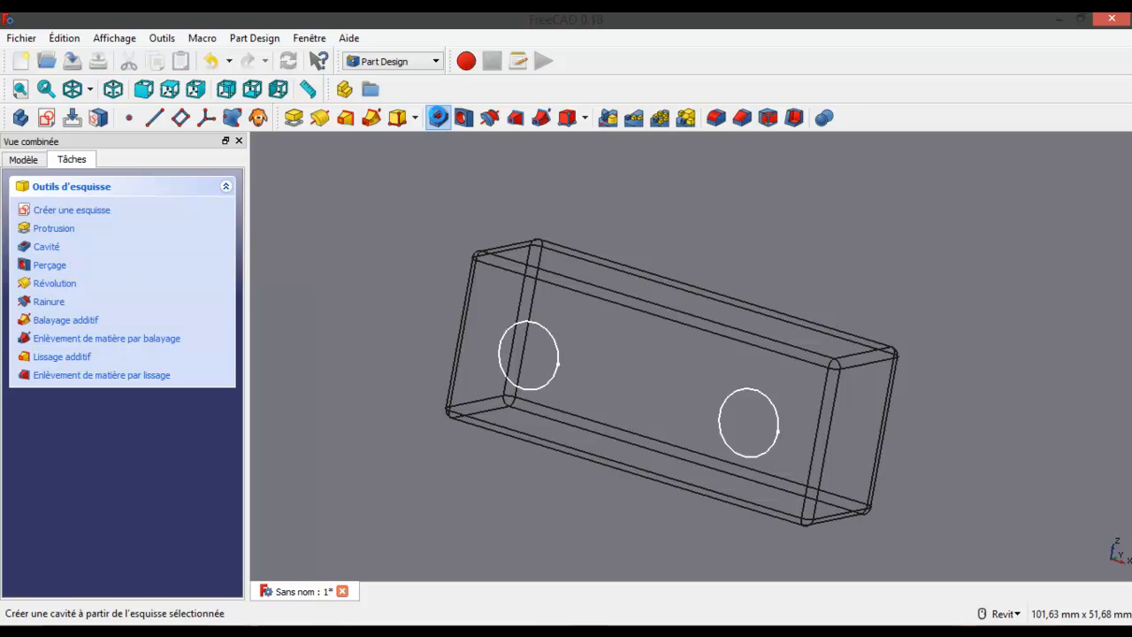
click(89, 88)
click(100, 133)
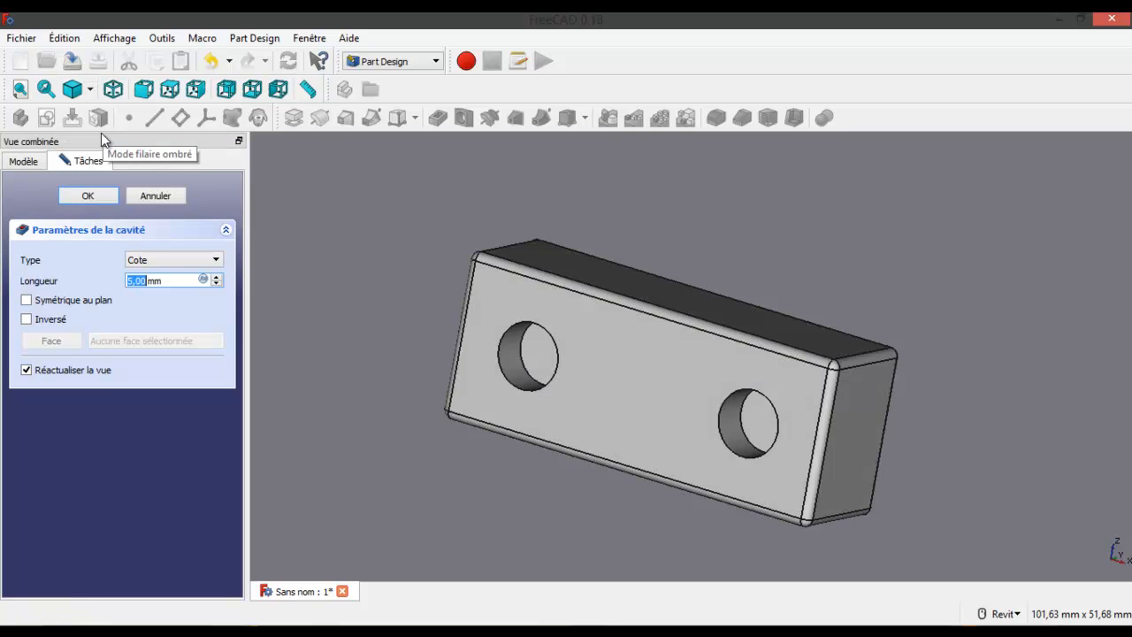
scroll(747, 414, up, 2)
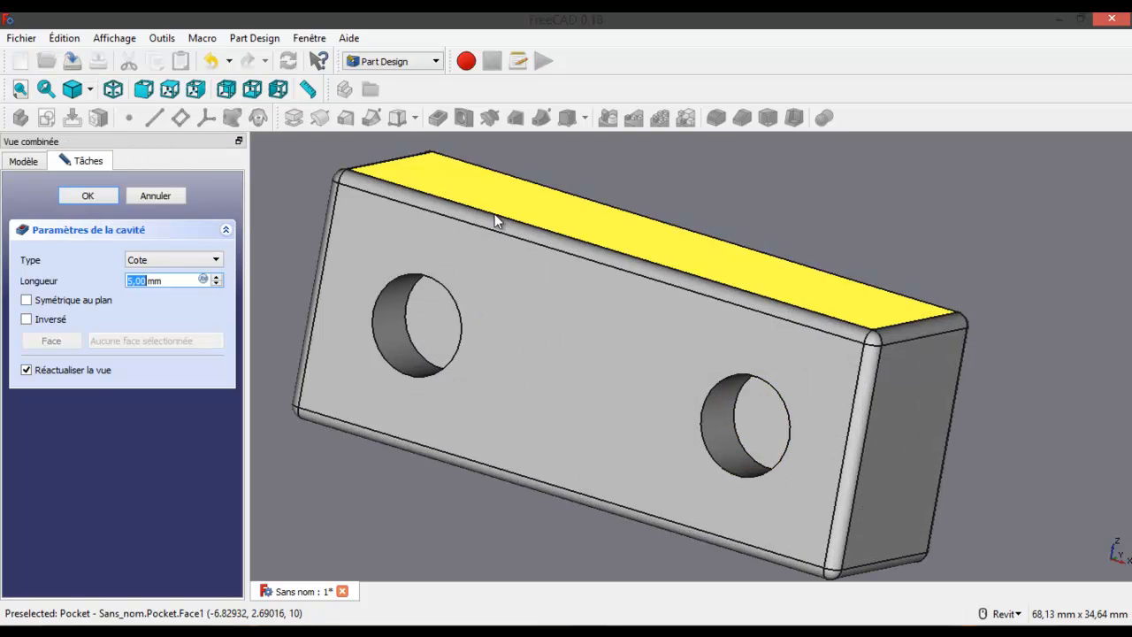
- Preview the two-circle pocket with its type set to À travers tout
click(159, 260)
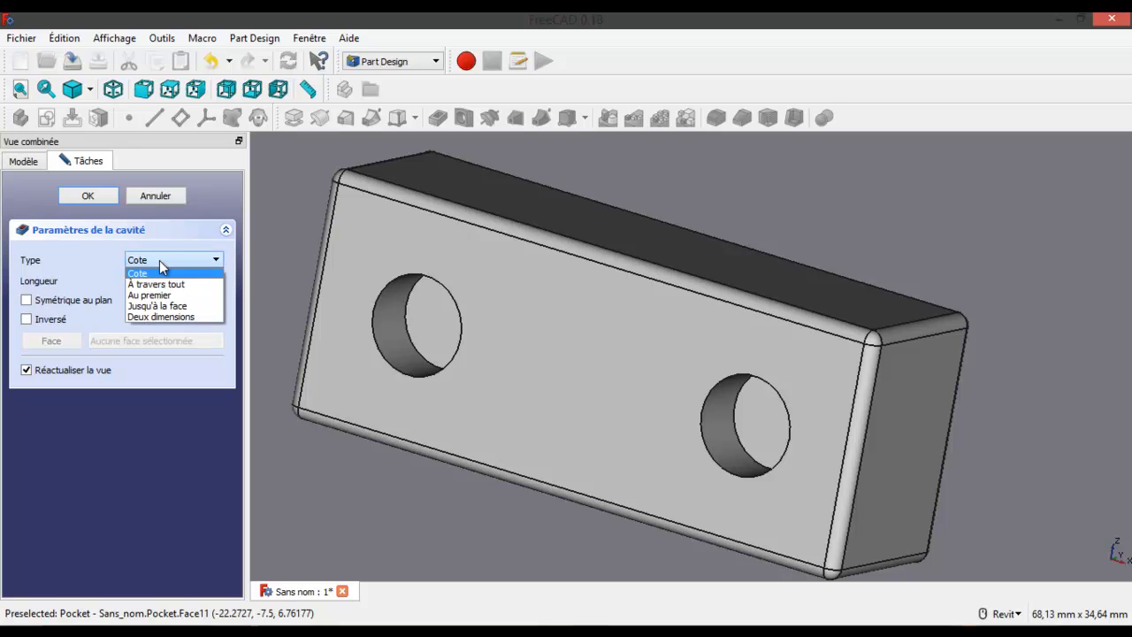
click(164, 283)
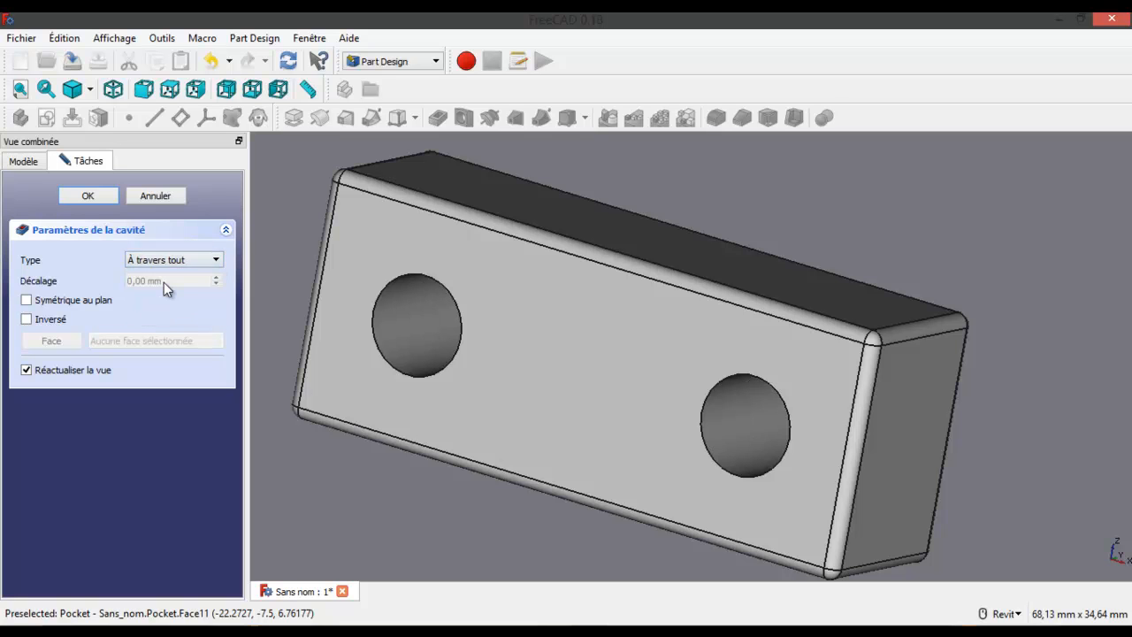
shift+middle_drag(670, 342, 757, 341)
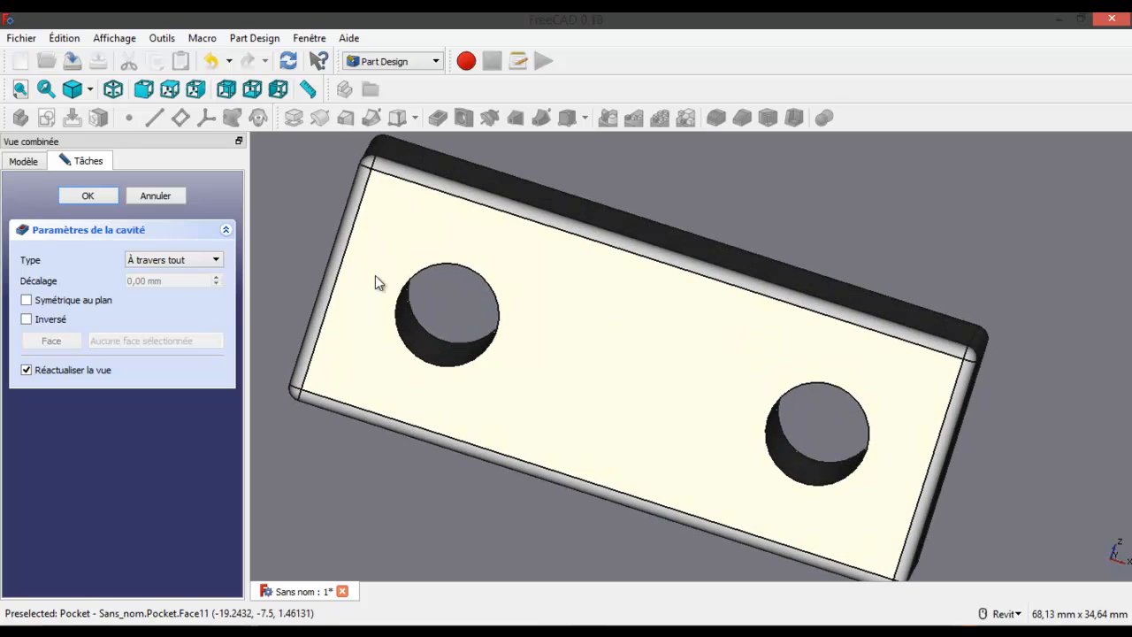
- Try the pocket types Au premier and Jusqu'à la face, using Fillet:Face1 as the limiting face
click(217, 261)
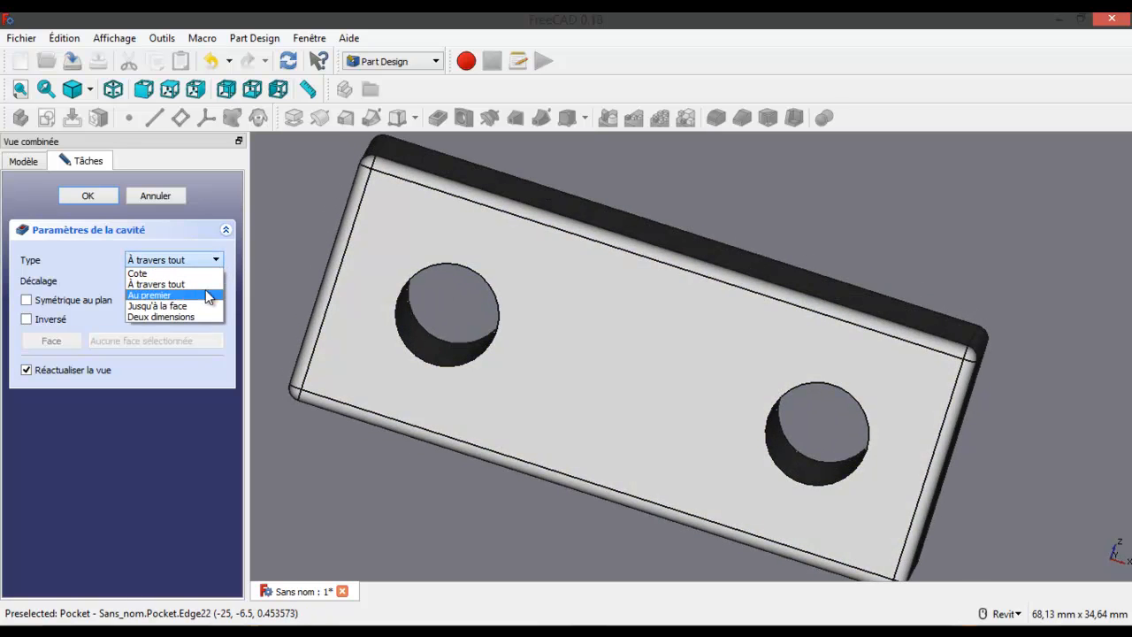
click(206, 292)
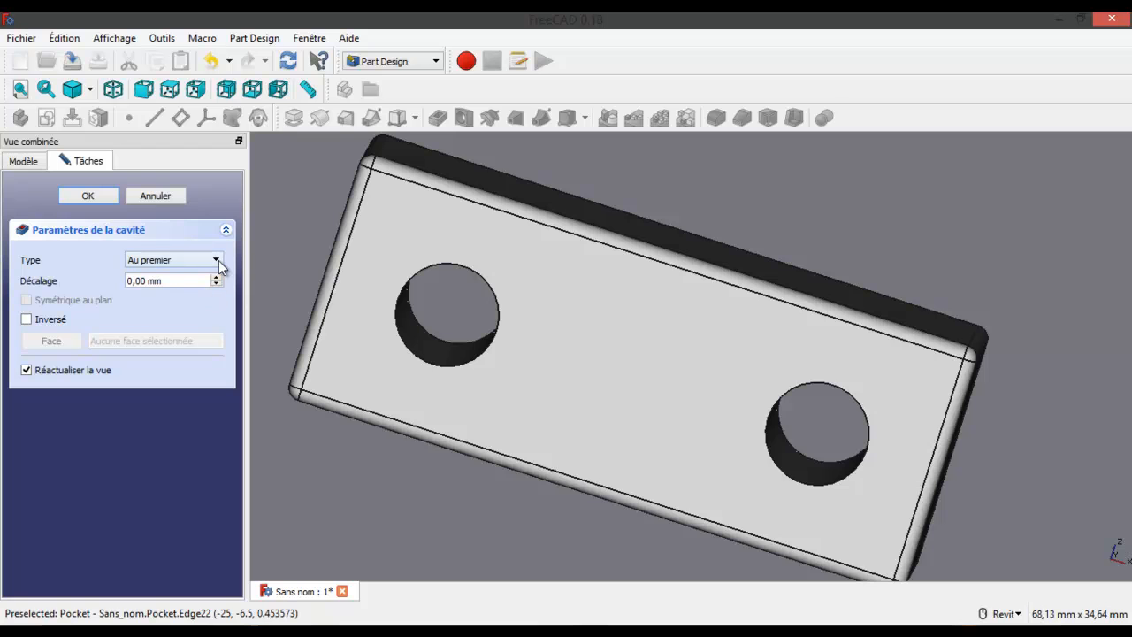
click(217, 261)
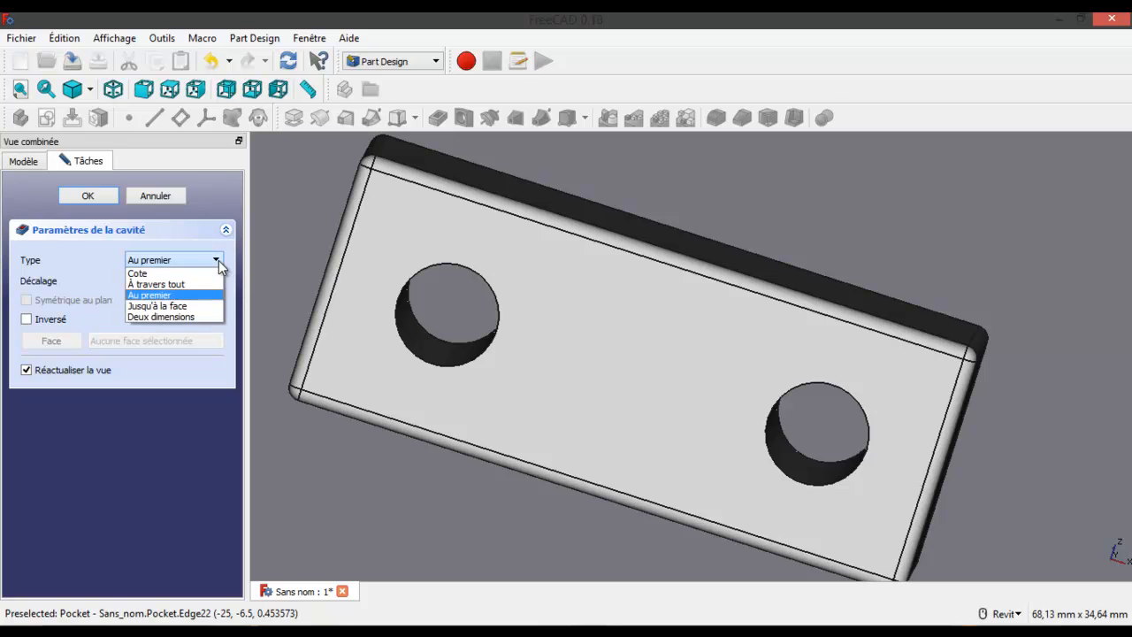
click(206, 306)
shift+middle_drag(825, 322, 895, 123)
shift+middle_drag(829, 110, 776, 380)
click(774, 359)
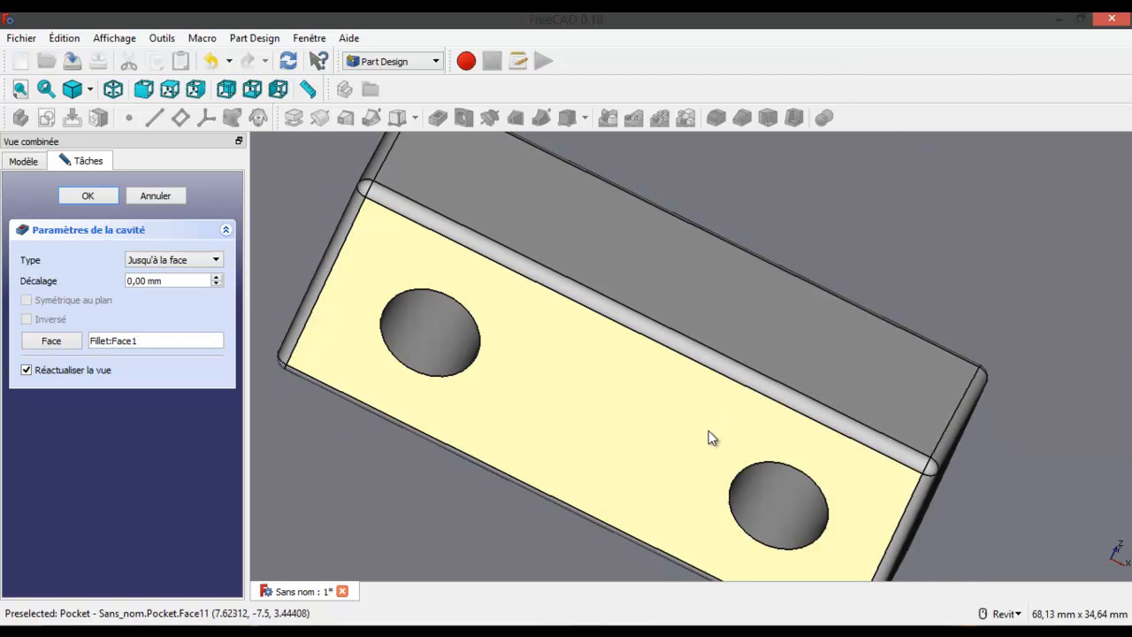
shift+middle_drag(776, 316, 743, 314)
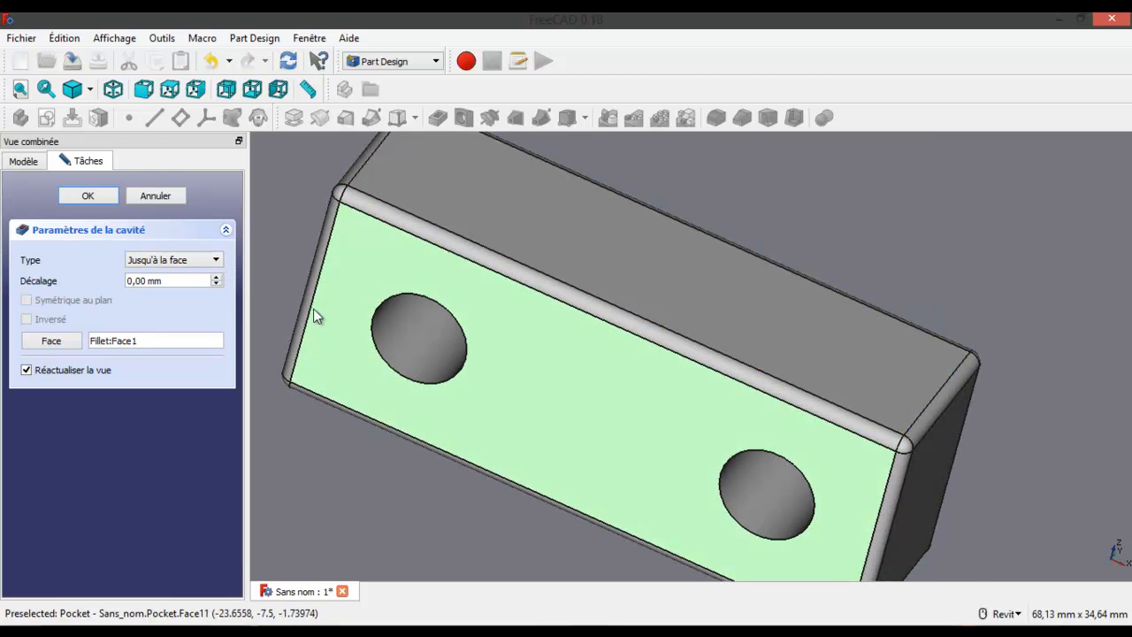
- Try the pocket type Deux dimensions and inspect the two holes
click(217, 262)
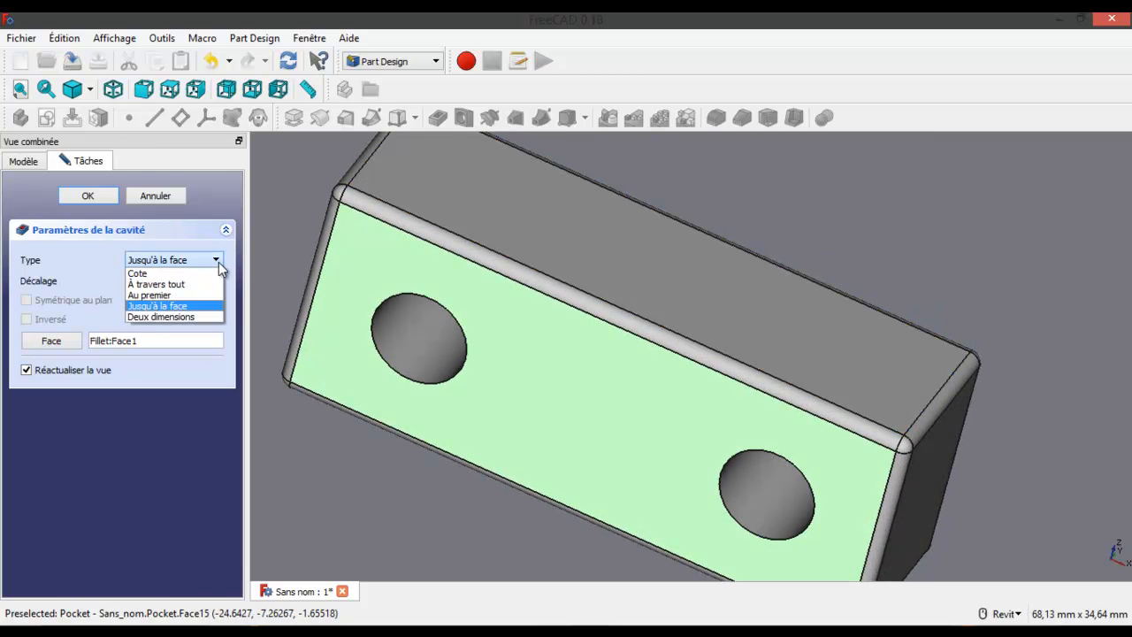
click(198, 315)
mouse_move(559, 325)
shift+middle_down()
mouse_move(655, 268)
mouse_move(626, 316)
mouse_move(539, 327)
shift+middle_up()
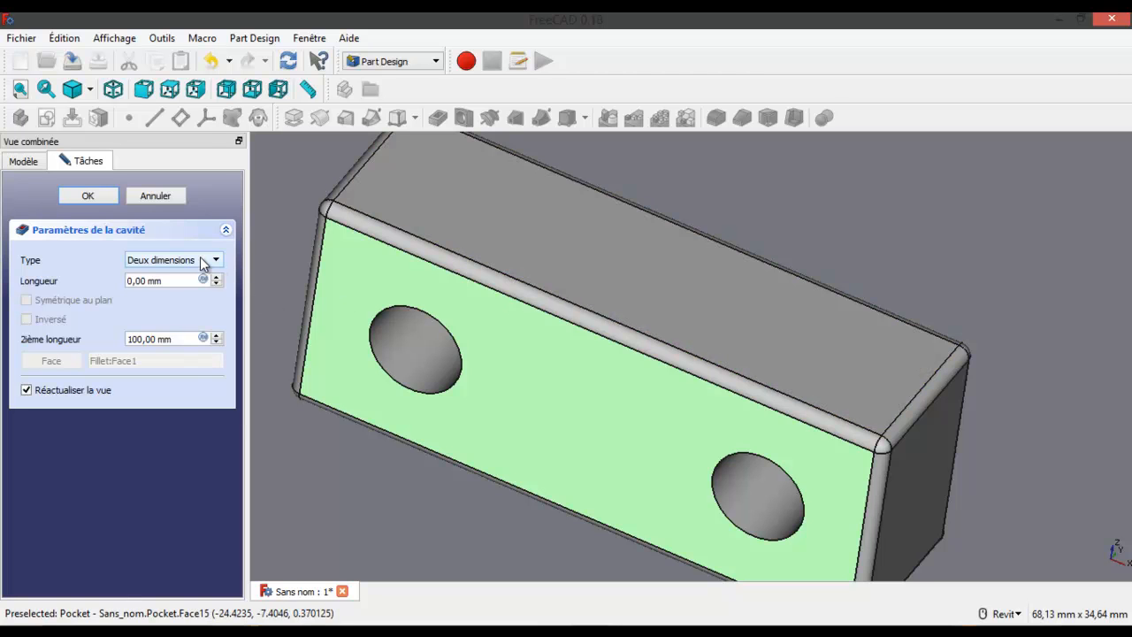
- Set the pocket type to À travers tout, check the holes through the part, and accept the pocket
click(202, 261)
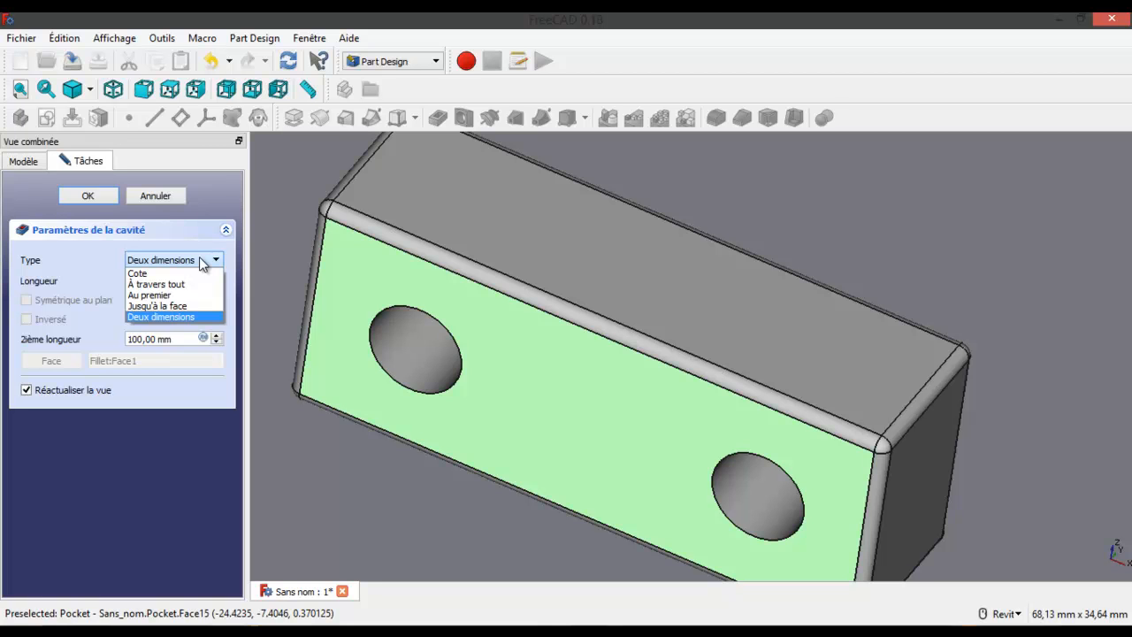
click(202, 262)
click(203, 261)
click(200, 285)
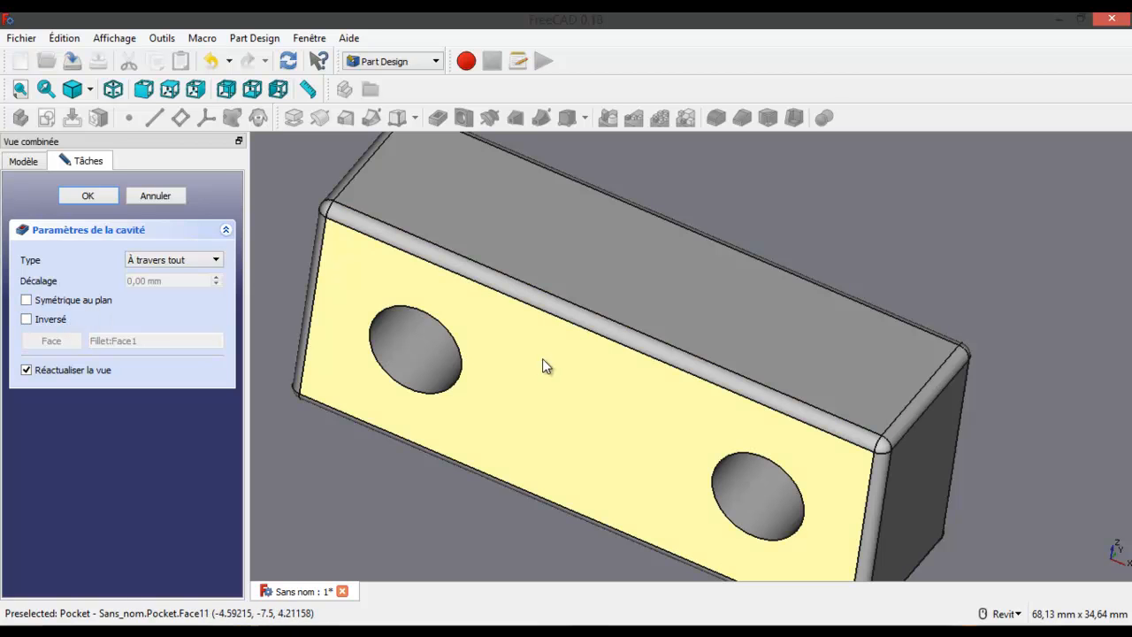
scroll(619, 352, down, 4)
shift+middle_drag(642, 369, 774, 360)
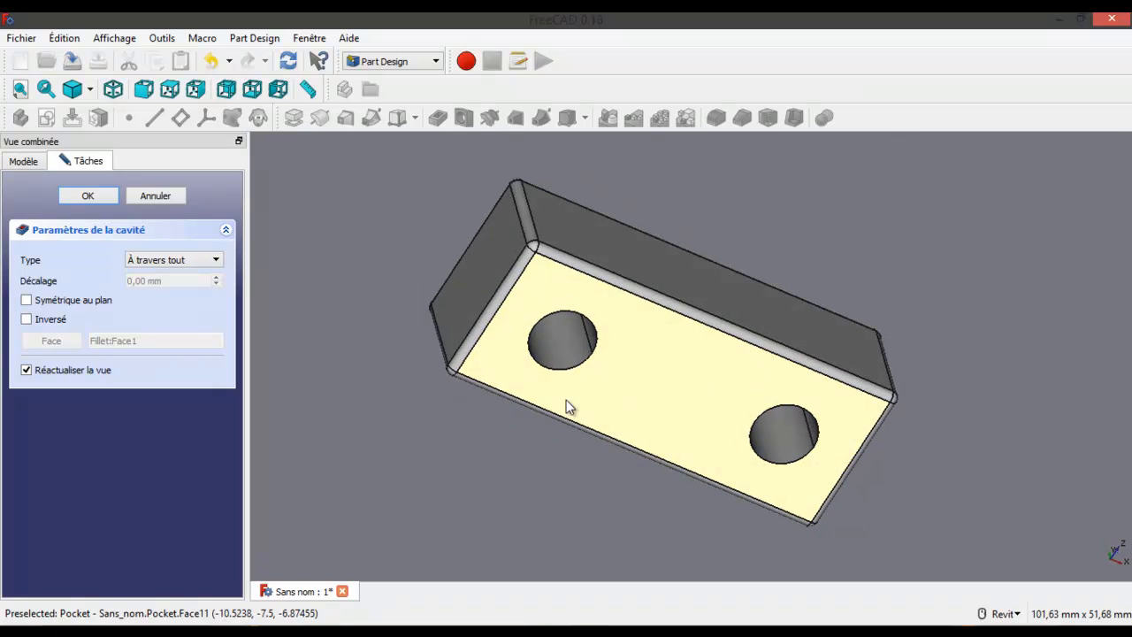
click(677, 382)
click(469, 476)
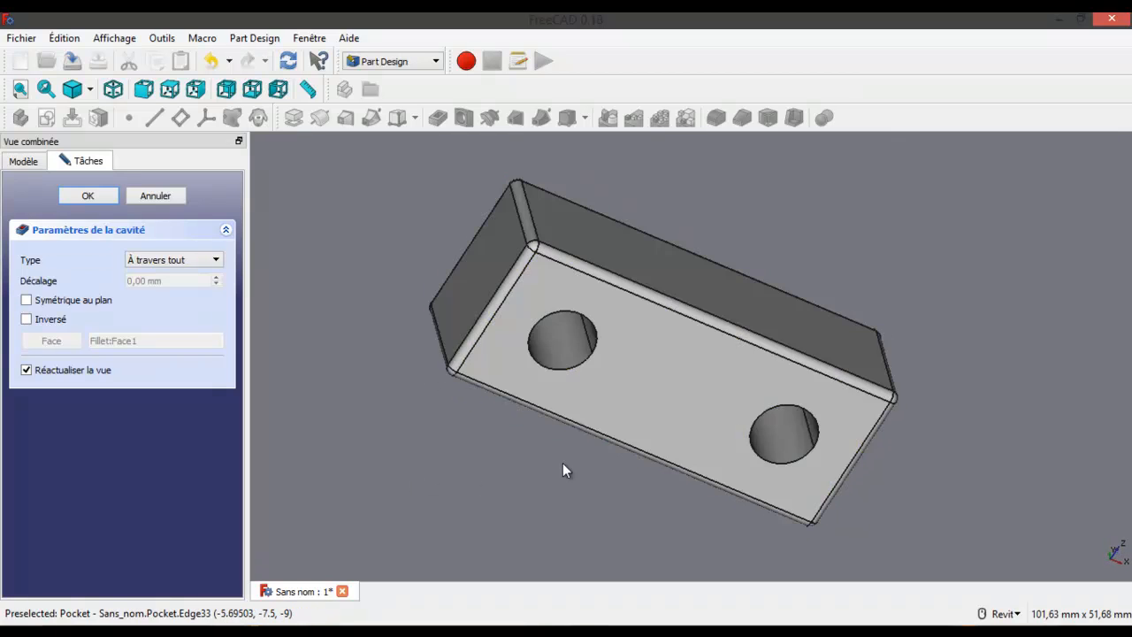
click(660, 414)
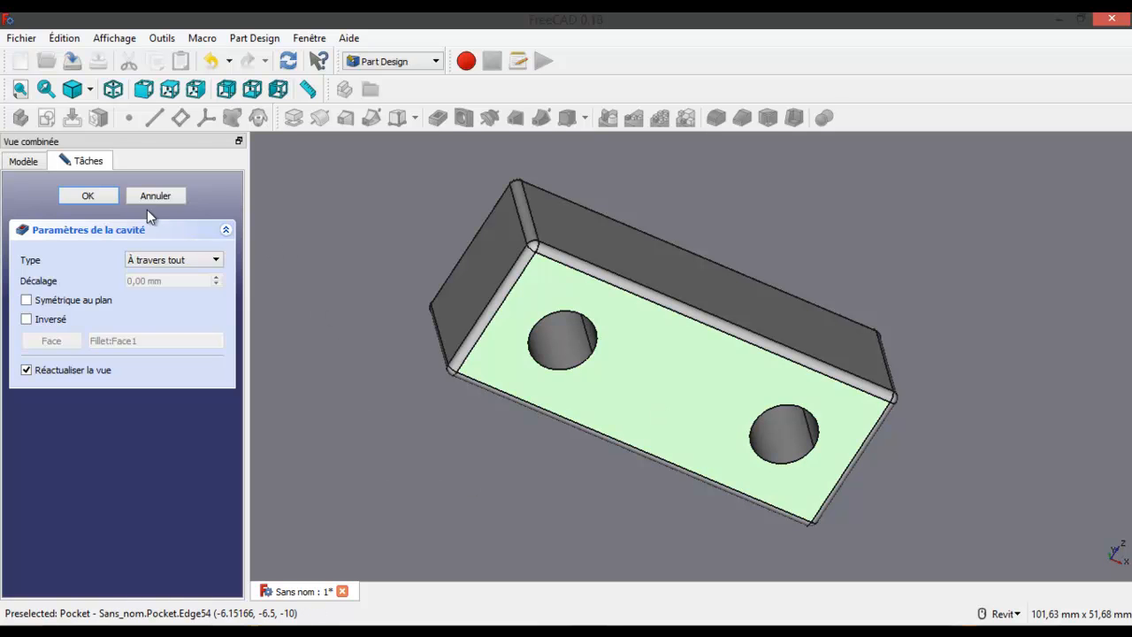
click(100, 196)
- Create a new sketch on the block's large front face, the one containing the two holes
click(666, 382)
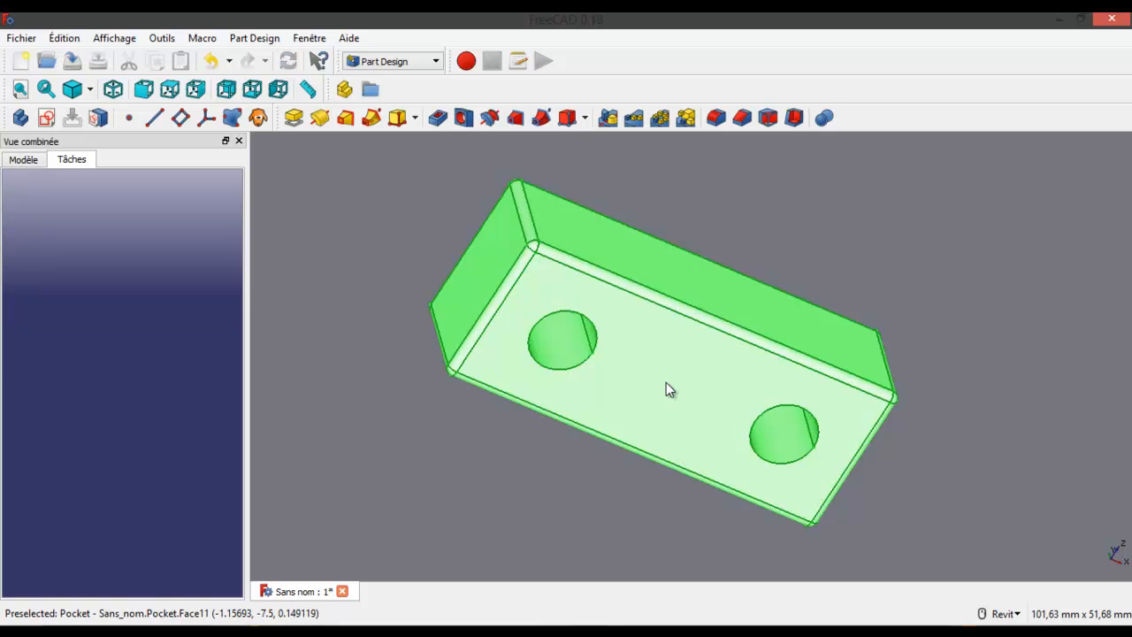
click(476, 485)
click(643, 397)
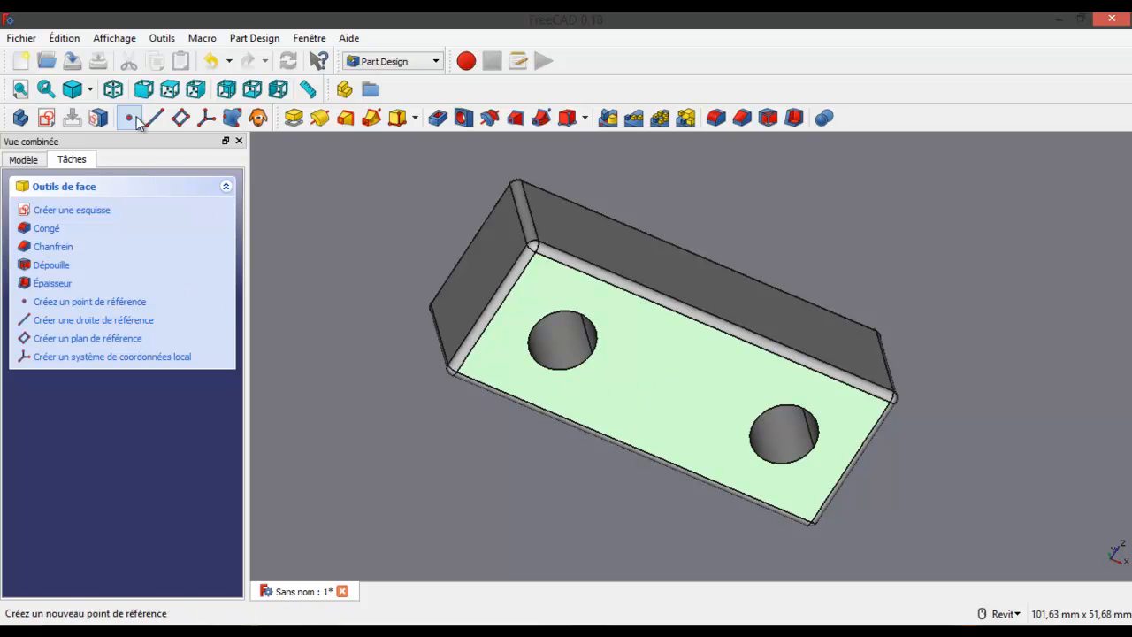
click(47, 117)
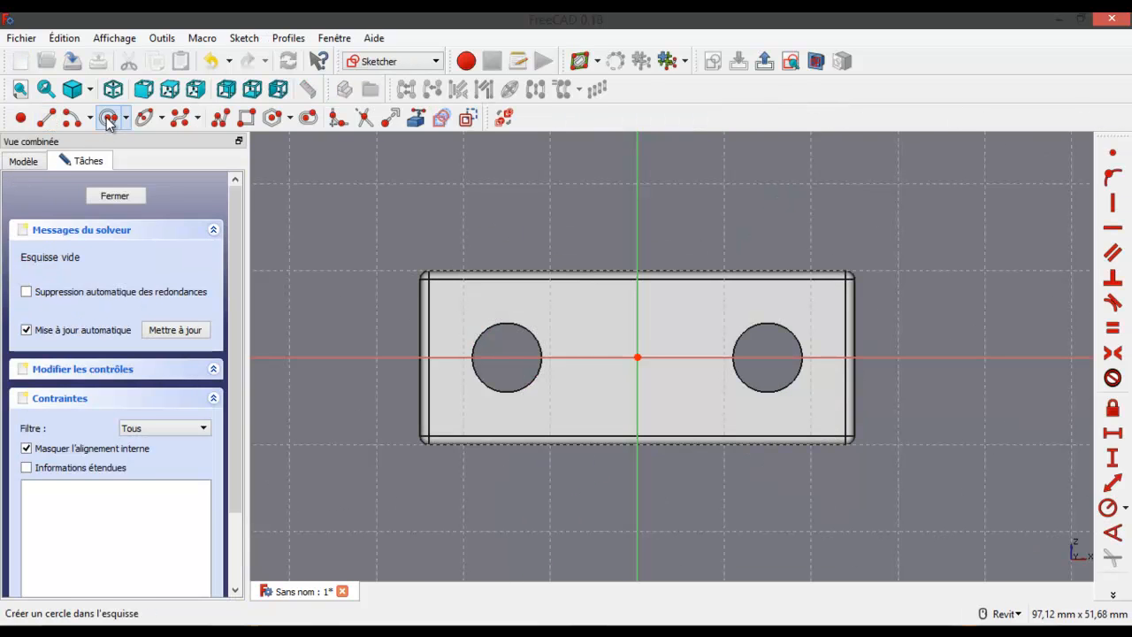
- Sketch a rectangle about 8 mm wide and 7 mm high around the origin, between the two holes
click(246, 118)
click(585, 317)
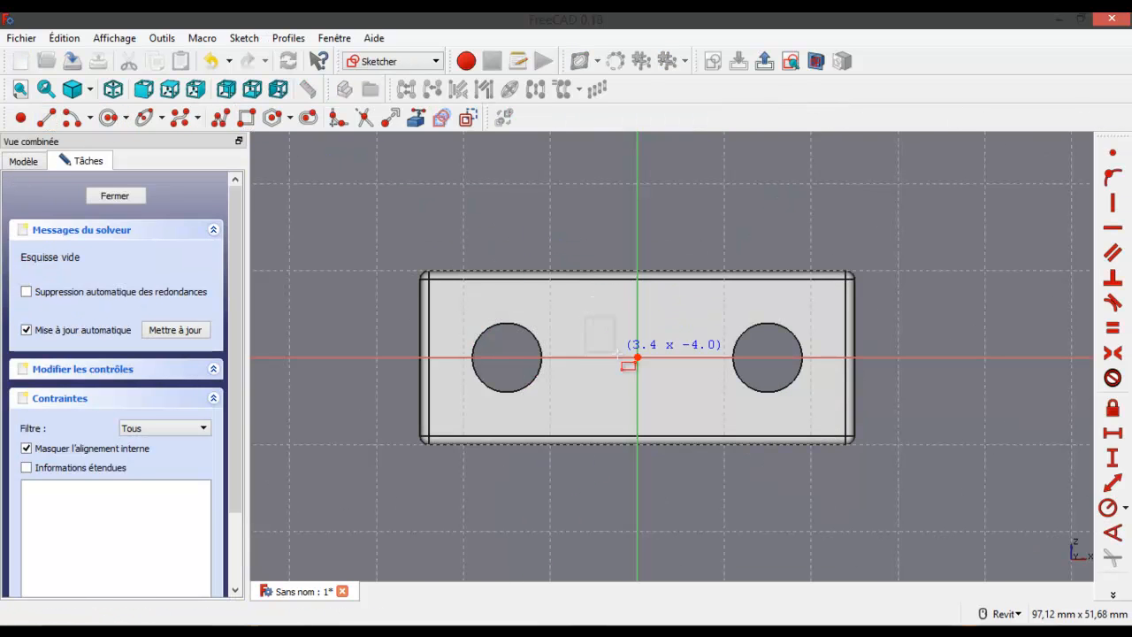
click(653, 378)
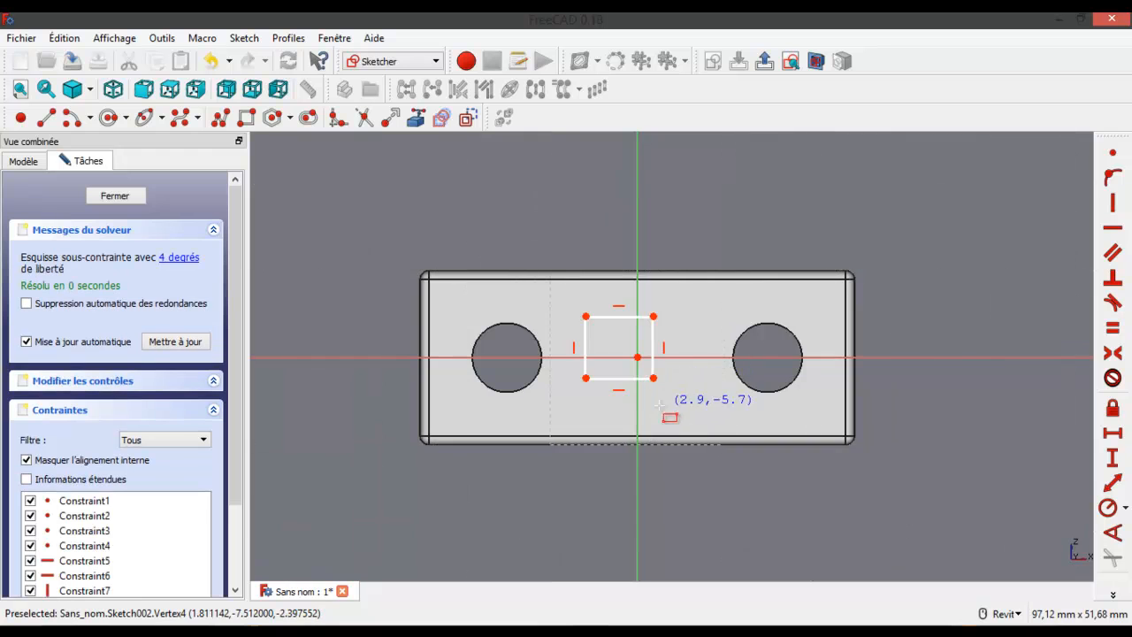
scroll(645, 394, up, 3)
scroll(646, 395, down, 2)
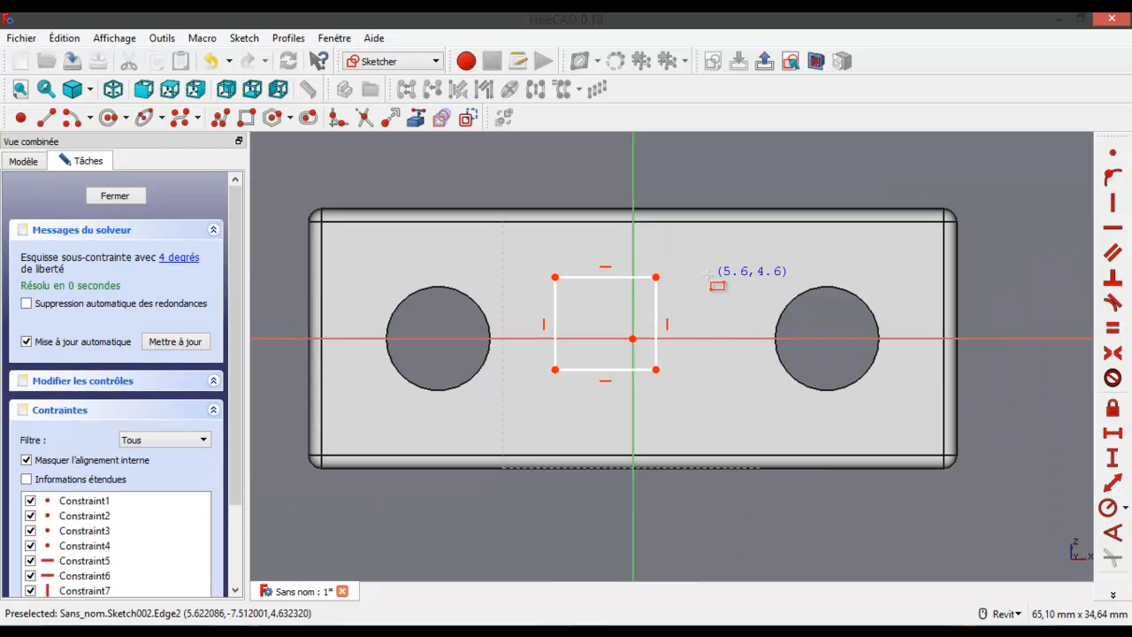
- Show the part in wireframe (Filaire) and constrain the rectangle's upper-left and lower-right corners symmetric about the origin
click(89, 90)
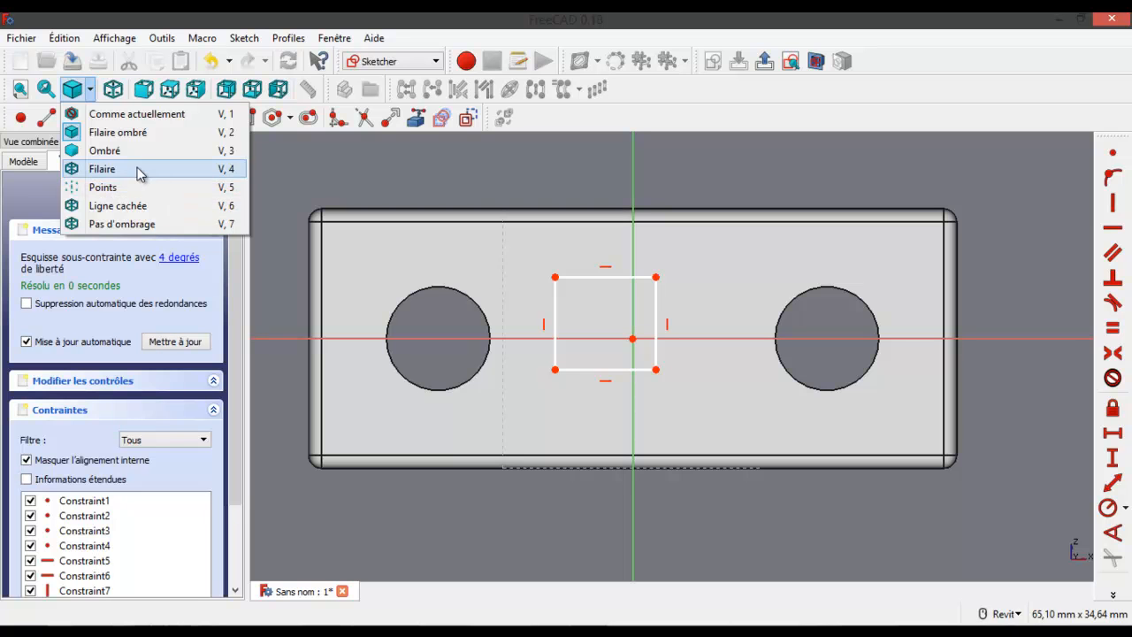
click(139, 169)
scroll(577, 301, up, 2)
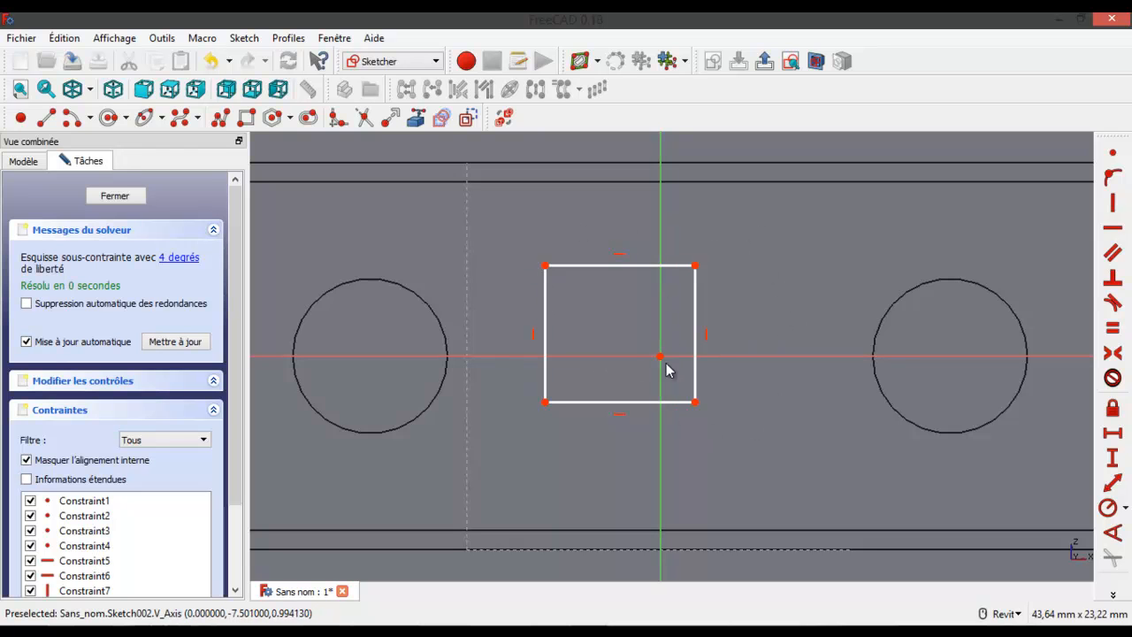
click(546, 266)
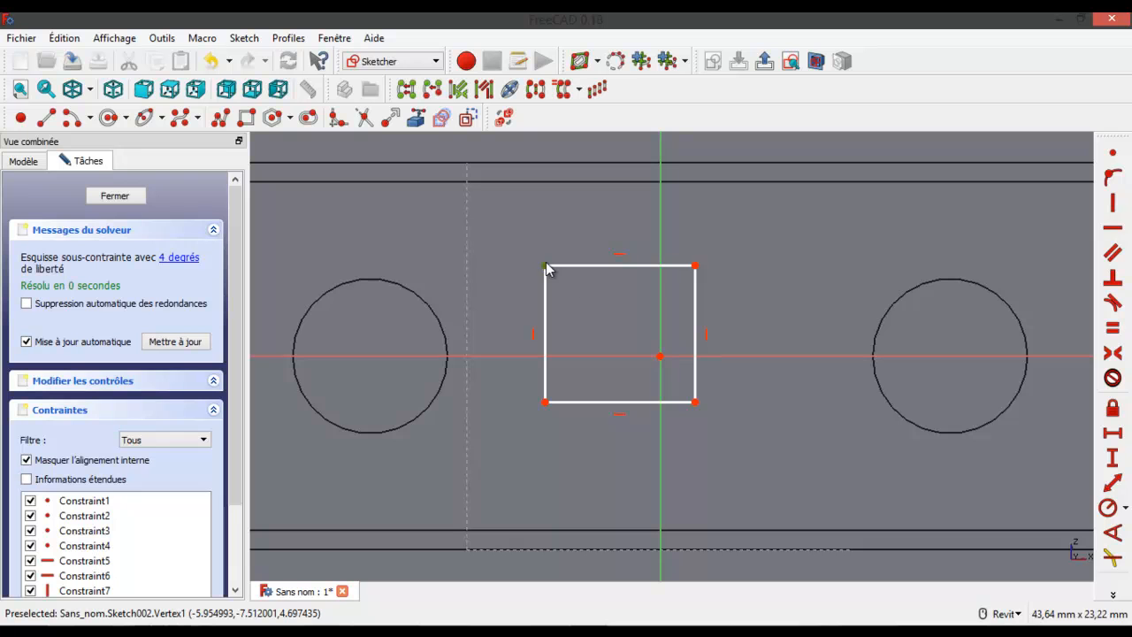
click(695, 403)
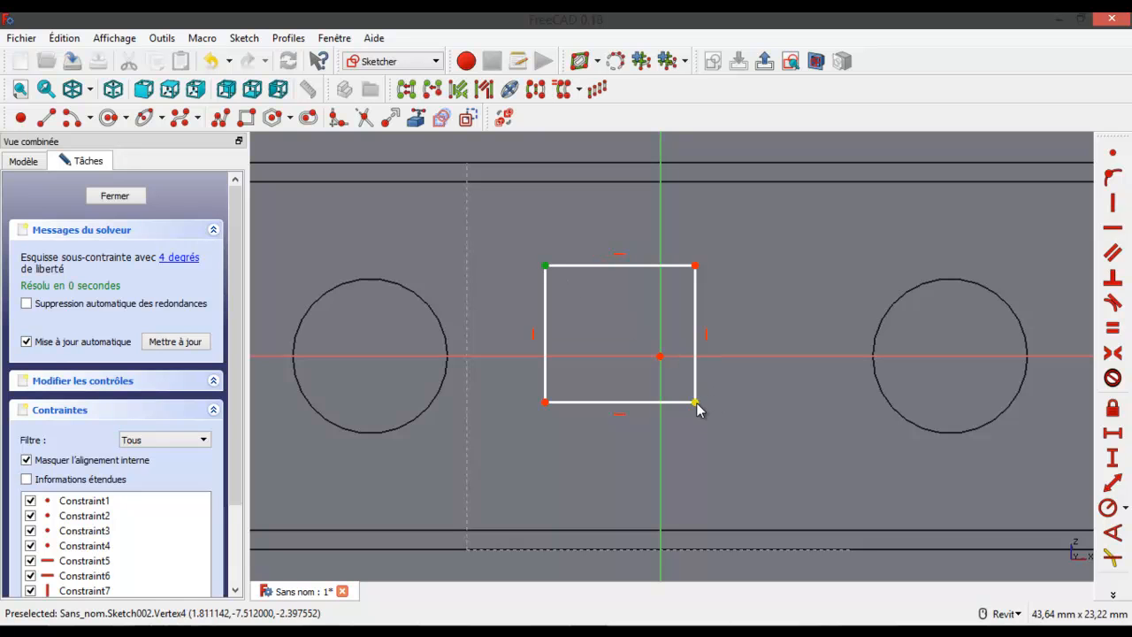
click(660, 357)
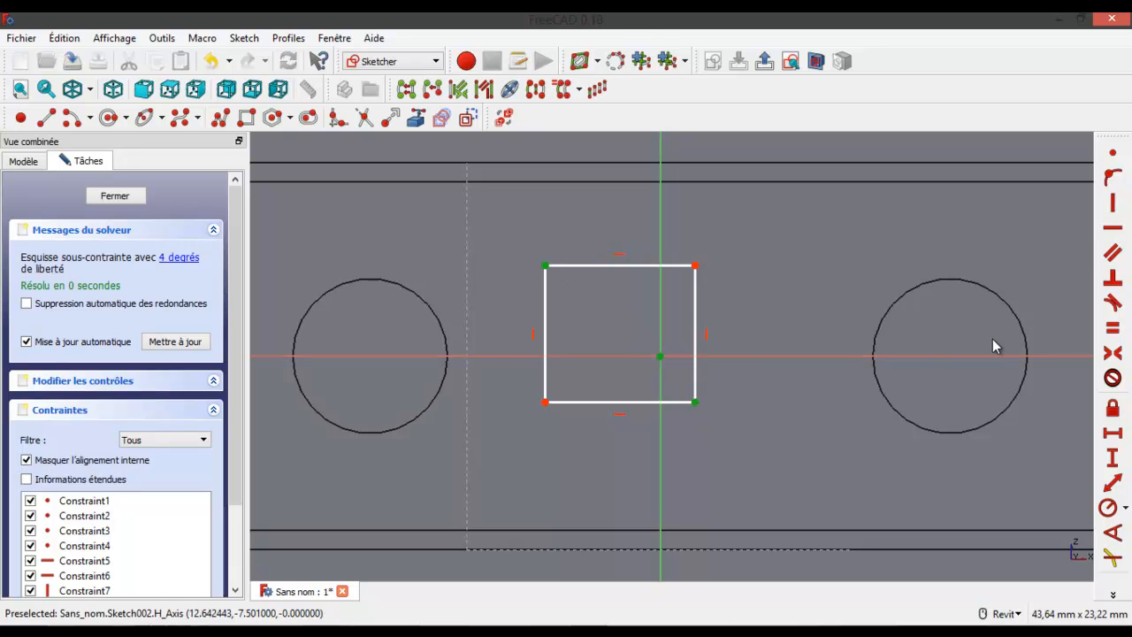
click(1114, 353)
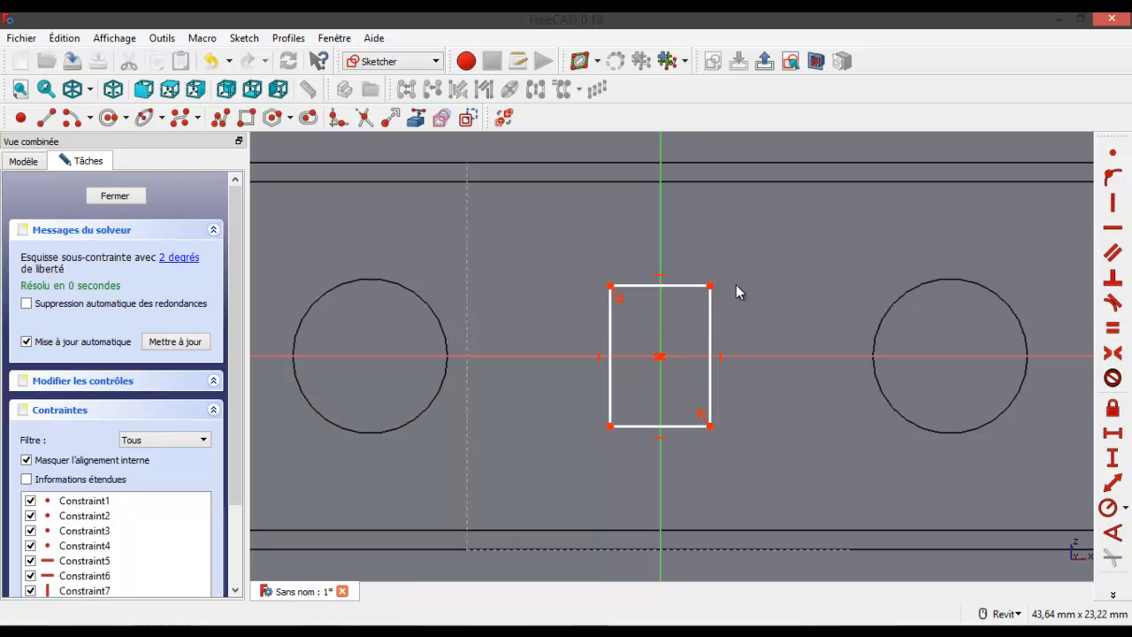
- Highlight the rectangle's unconstrained geometry, test moving a corner, and set the lower edge's horizontal length to 6 mm
click(180, 258)
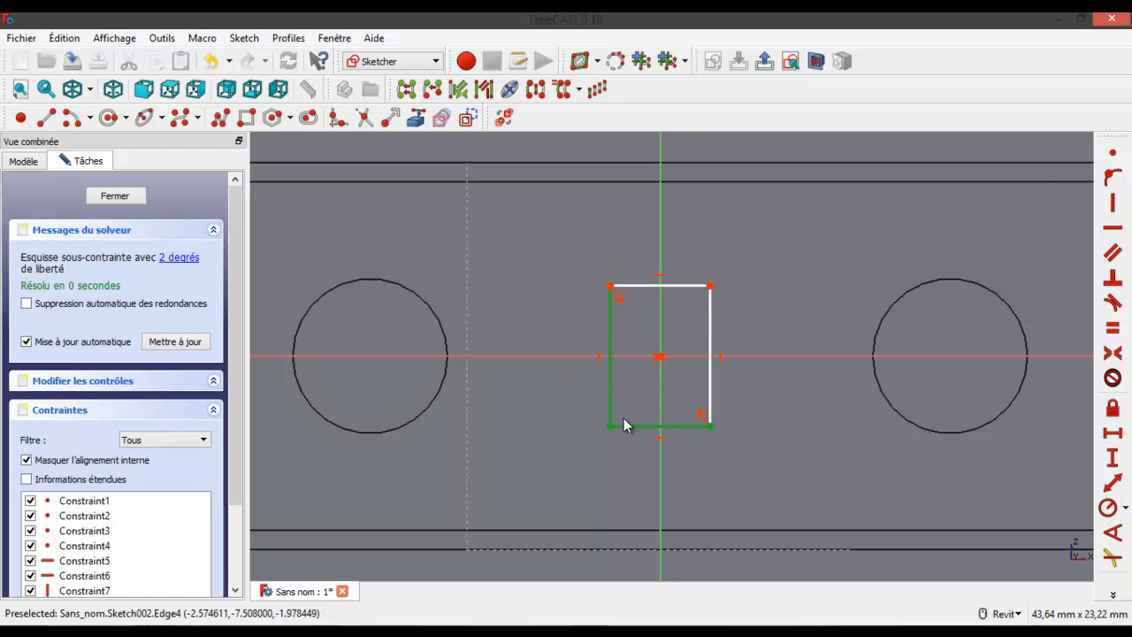
mouse_move(609, 426)
mouse_down()
mouse_move(614, 410)
mouse_move(614, 428)
mouse_move(580, 430)
mouse_move(607, 430)
mouse_up()
click(663, 423)
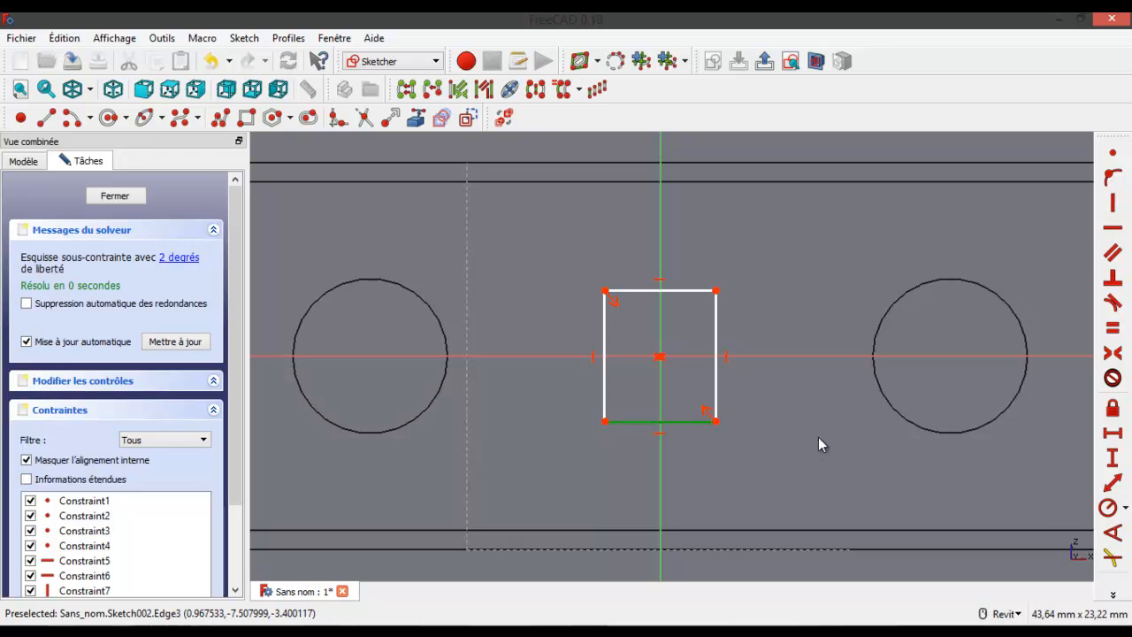
click(1115, 434)
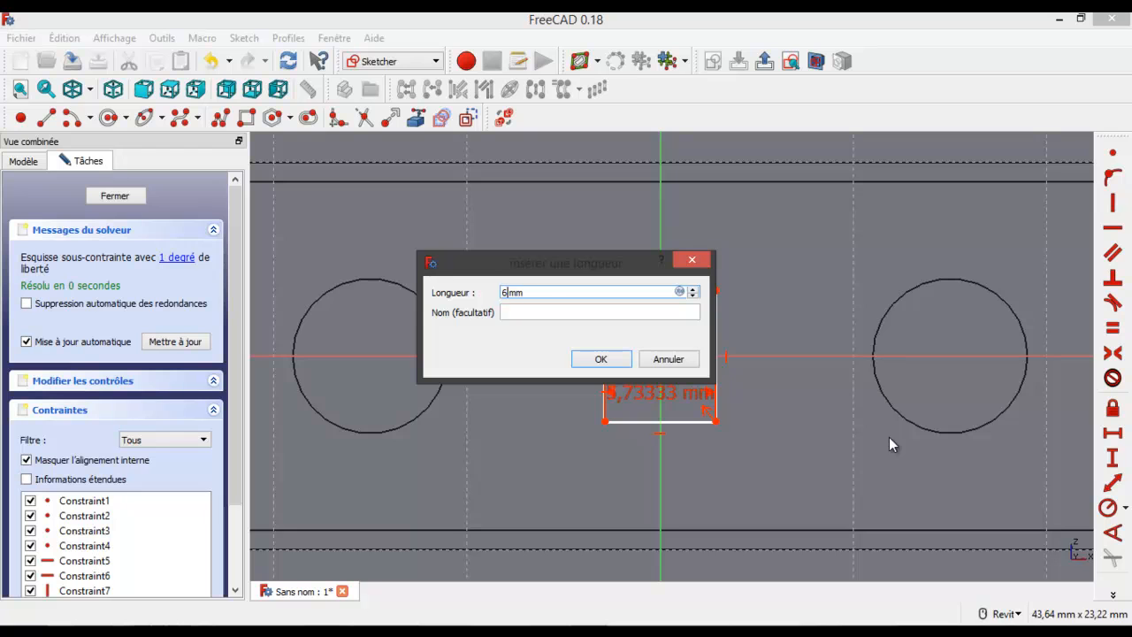
text(6 mm)
click(610, 360)
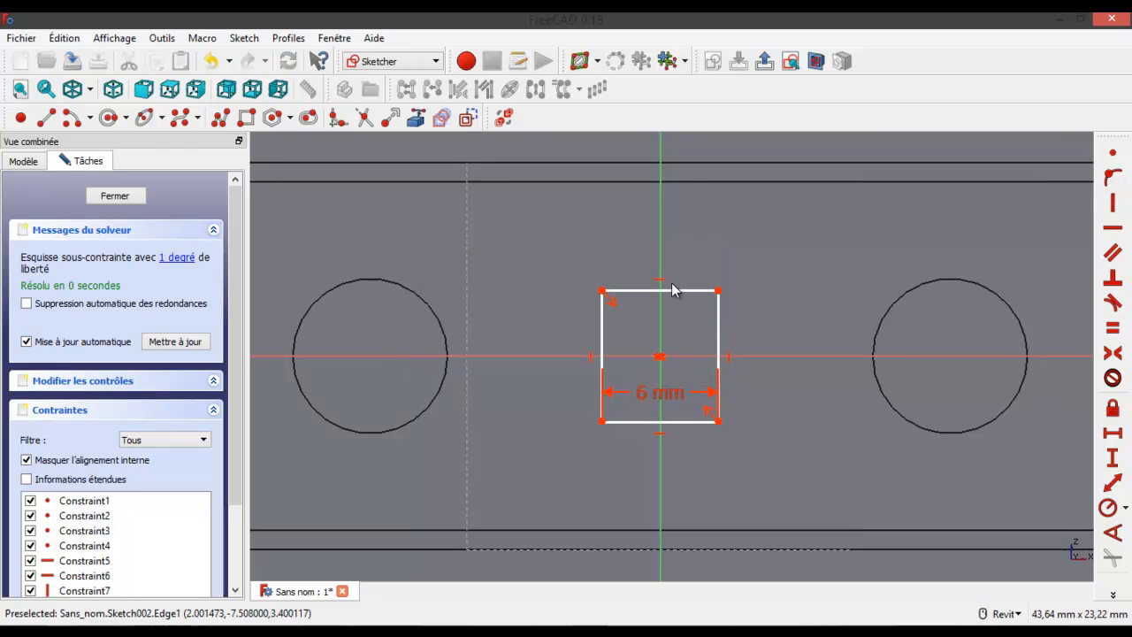
- Set the vertical length of the square's right edge to 6 mm and close the sketch
click(719, 327)
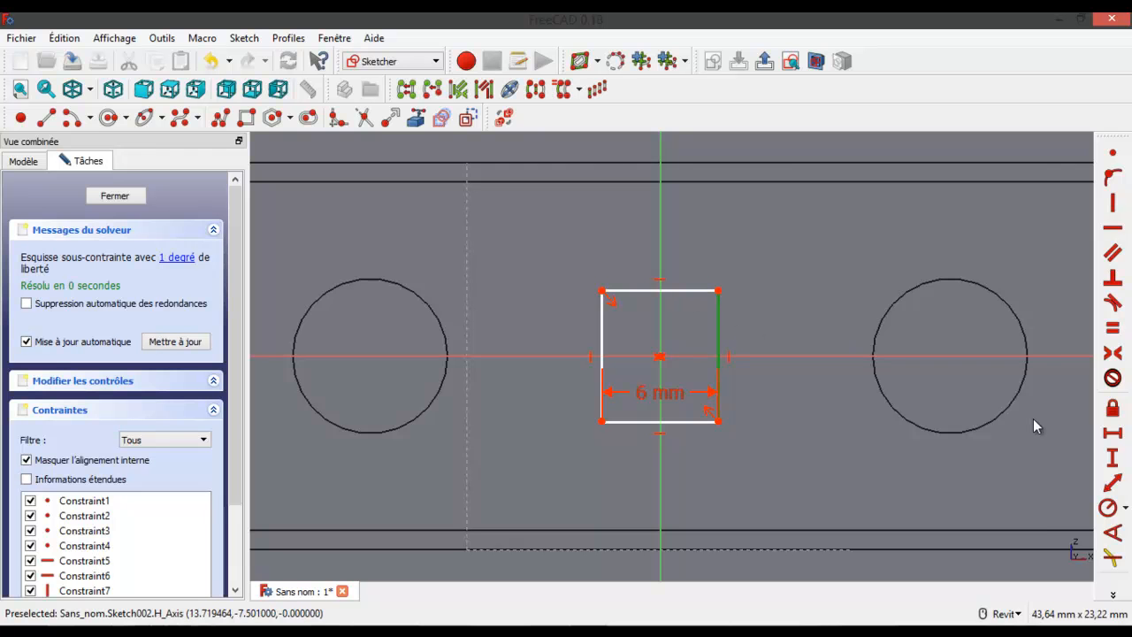
click(1113, 458)
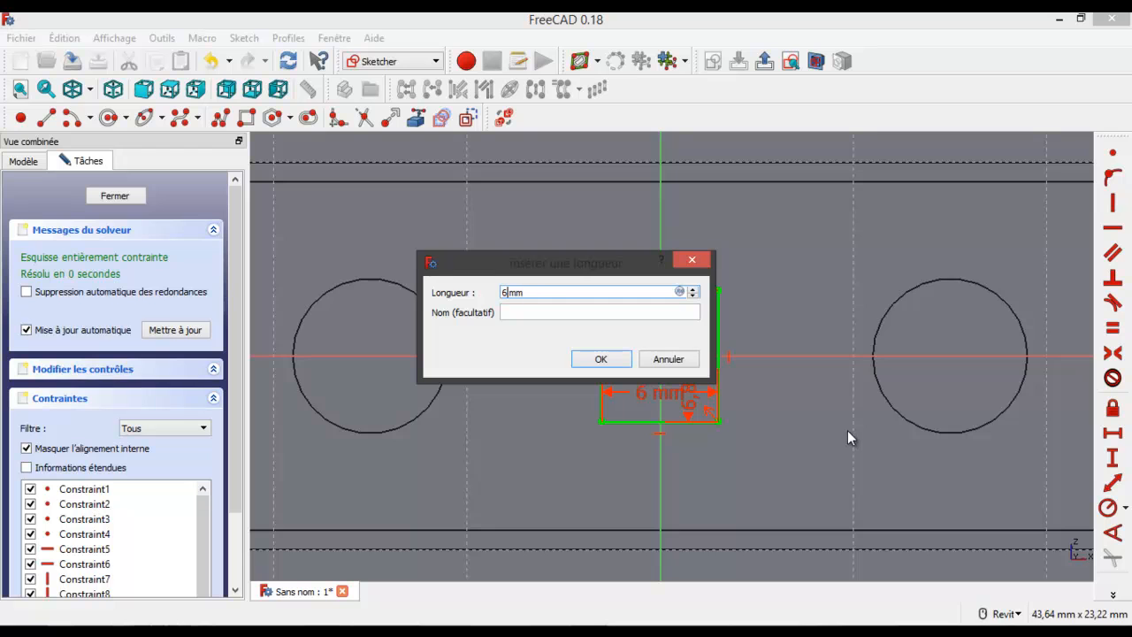
key(Return)
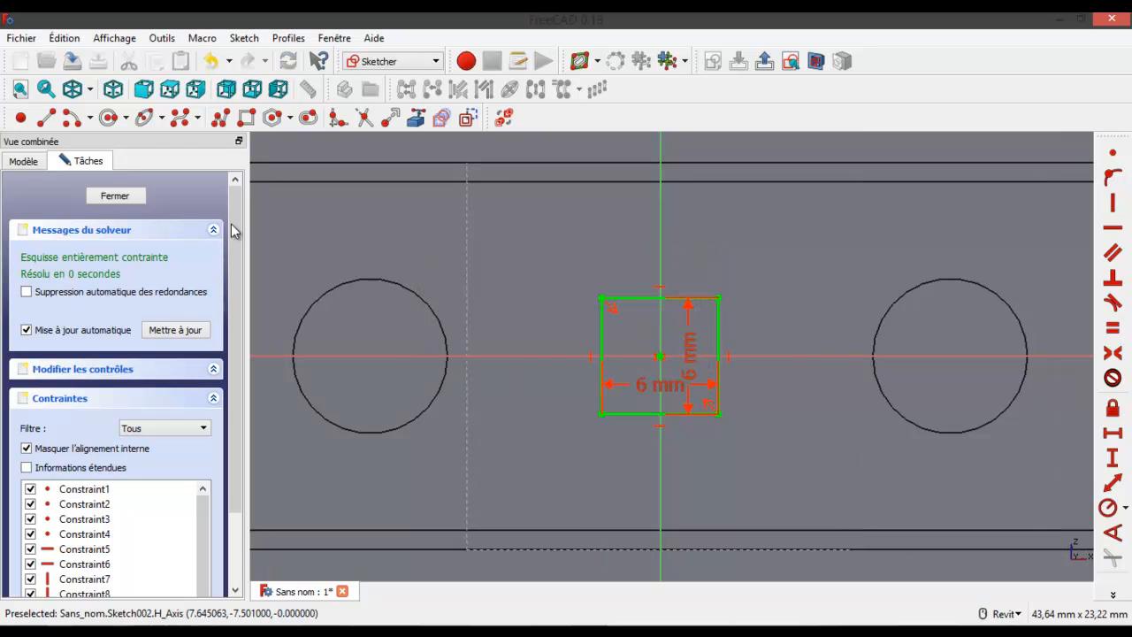
click(115, 197)
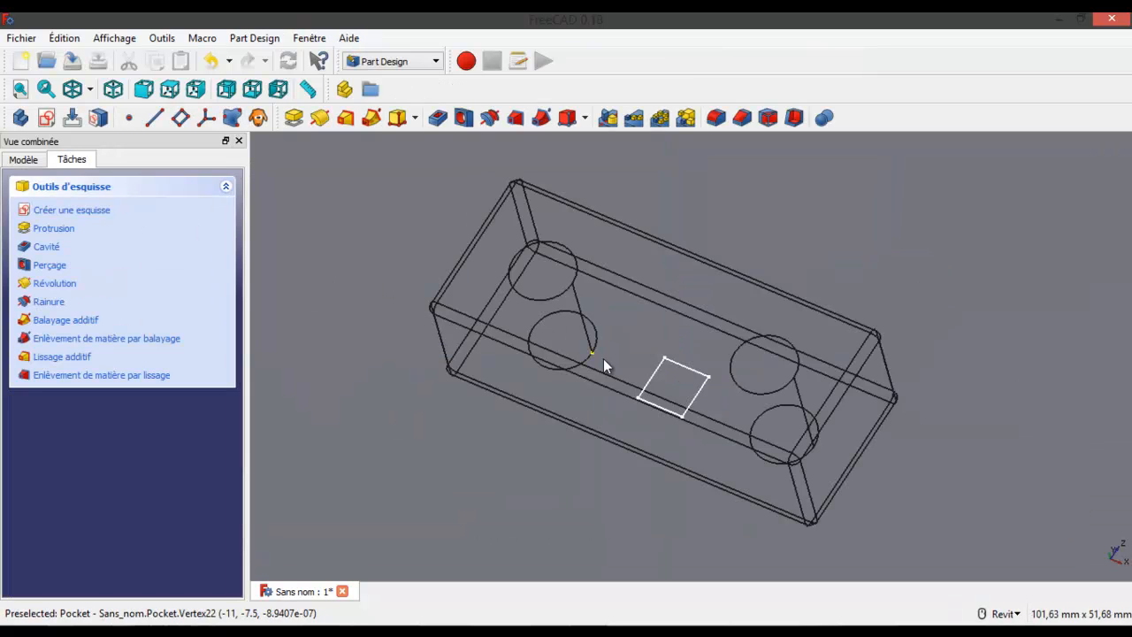
- Cut the square sketch into the block as a 3 mm deep pocket and show the part in shaded wireframe (Filaire ombré)
shift+middle_drag(837, 301, 652, 326)
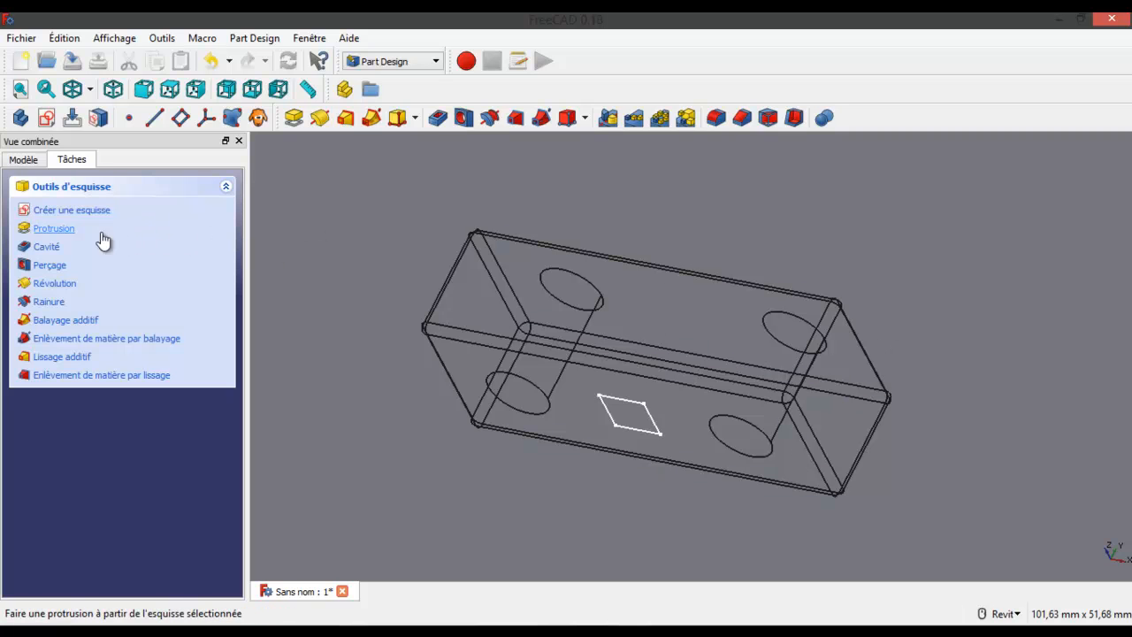
click(60, 247)
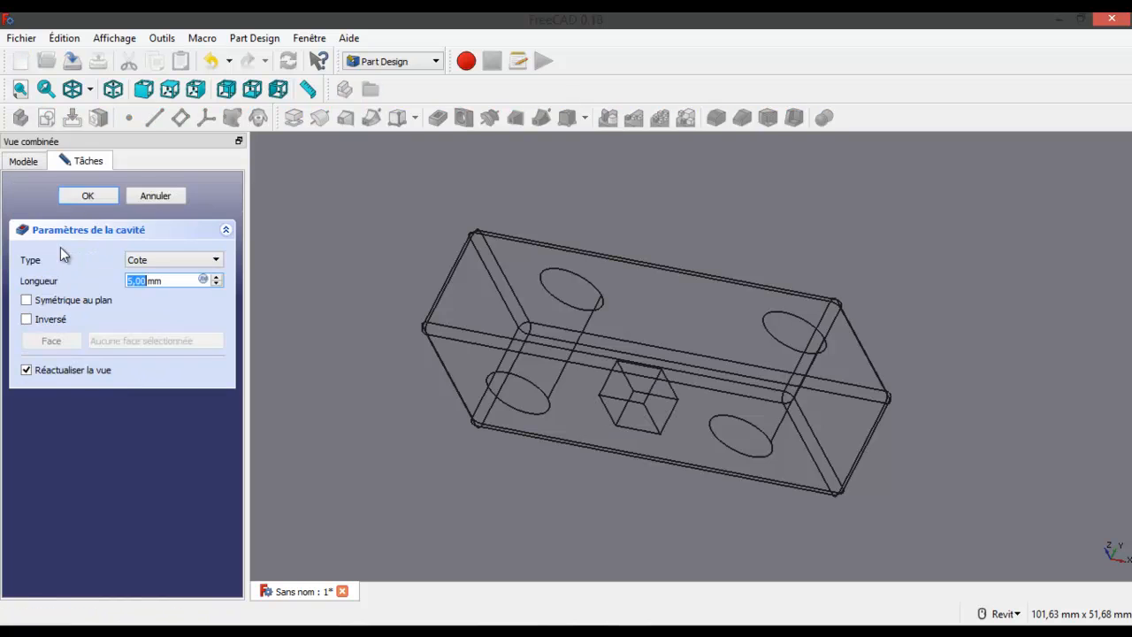
click(90, 89)
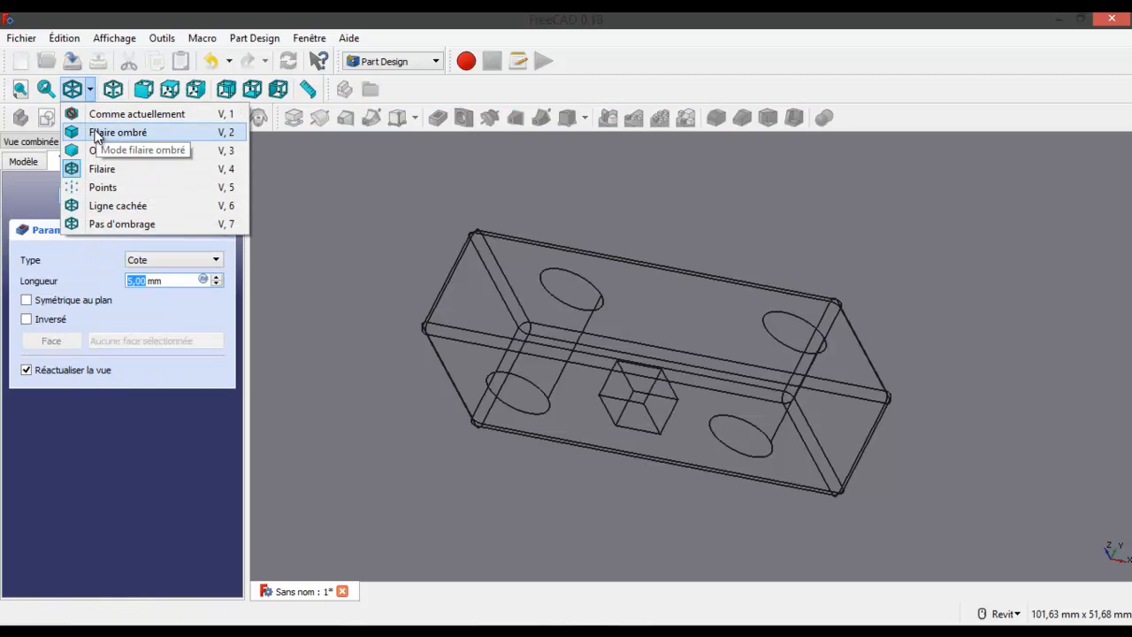
click(97, 132)
shift+middle_drag(701, 383, 857, 354)
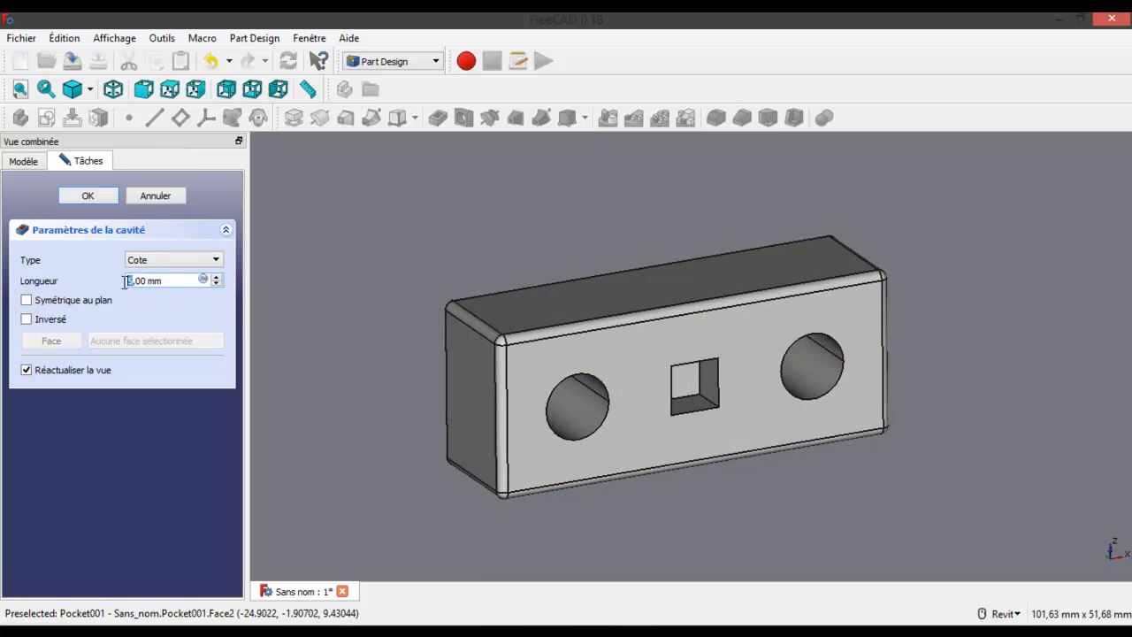
key(Return)
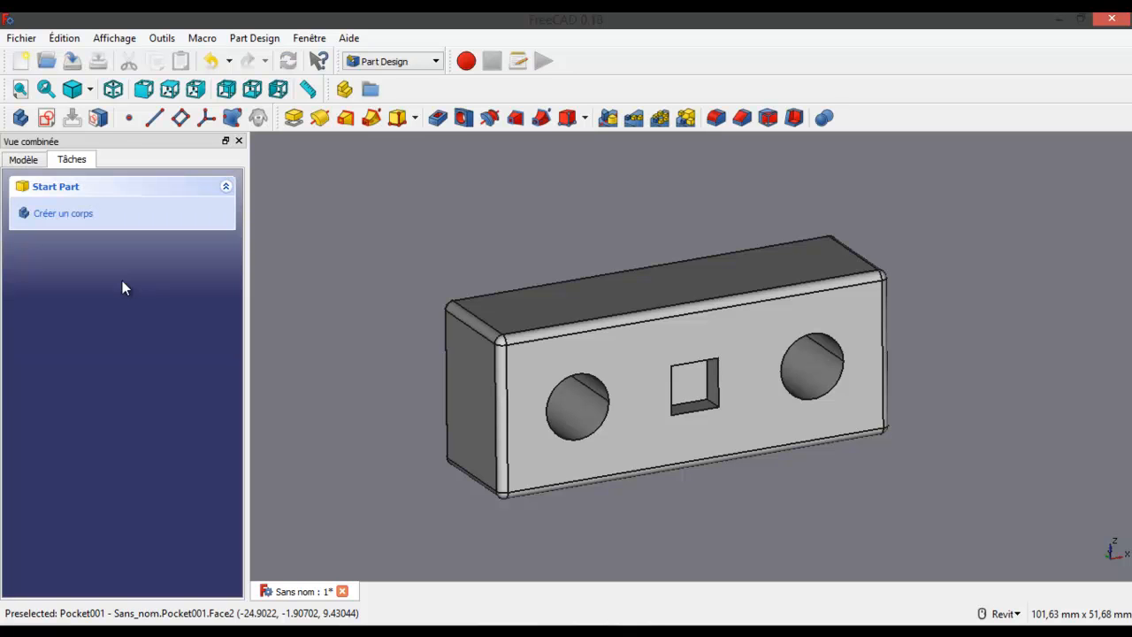
- Review the square pocket in the model tree and open its sketch for inspection, closing it without changes
click(24, 159)
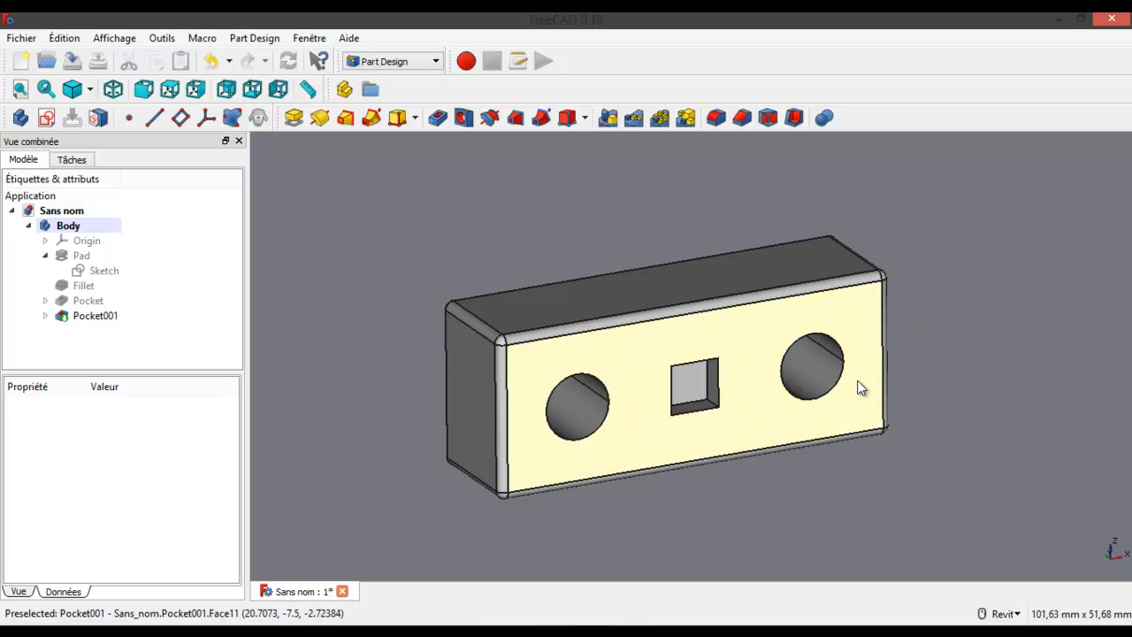
shift+middle_drag(858, 381, 721, 384)
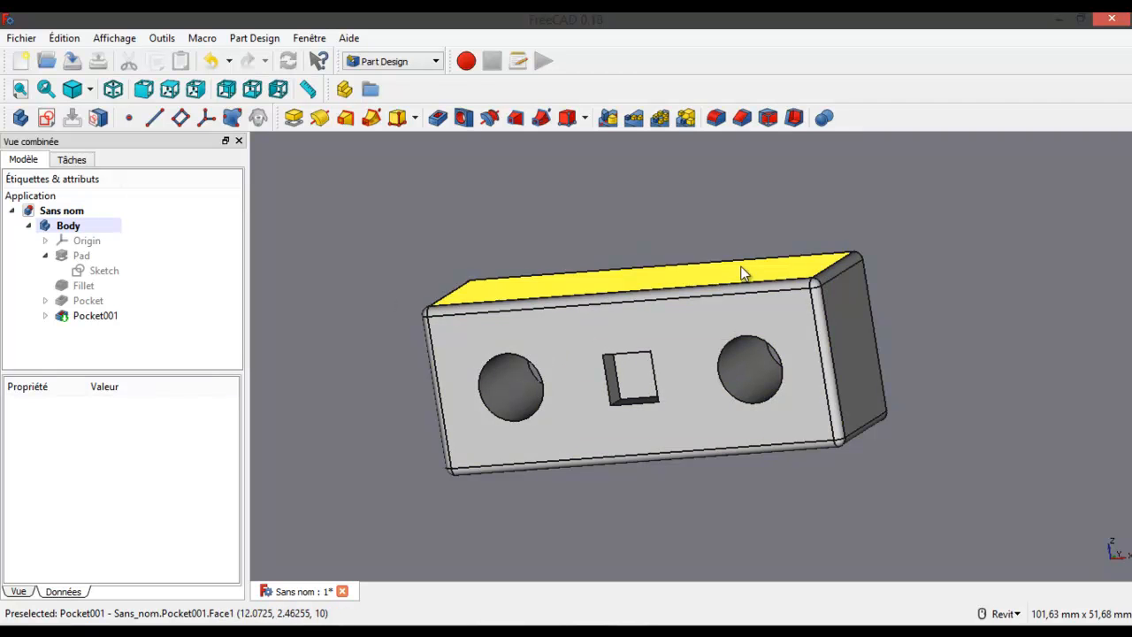
click(81, 319)
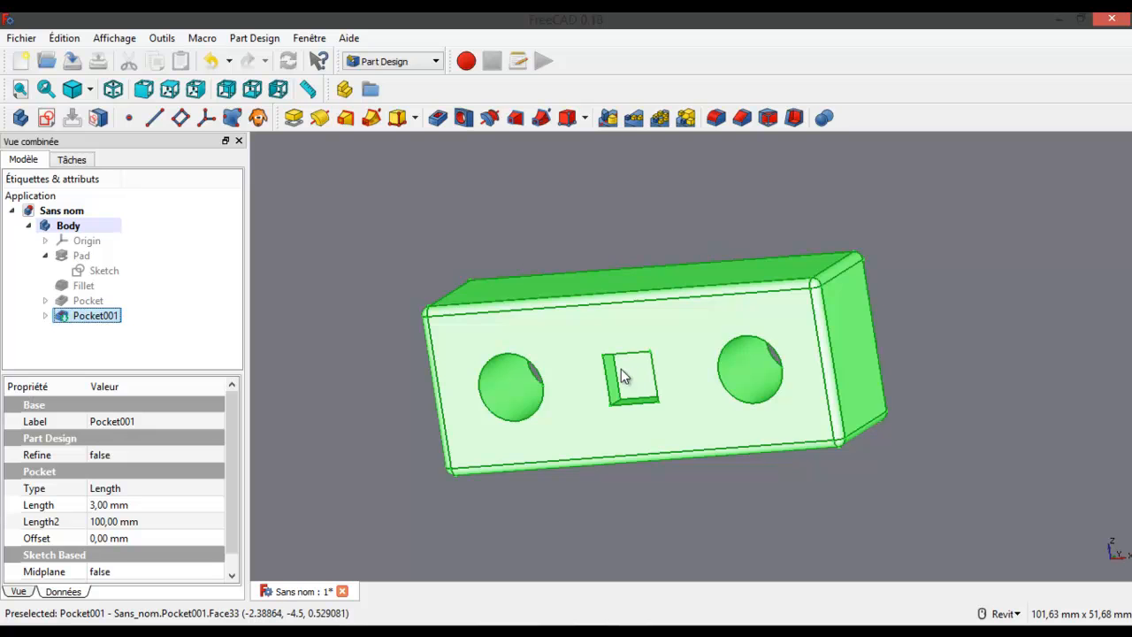
click(46, 316)
double_click(104, 330)
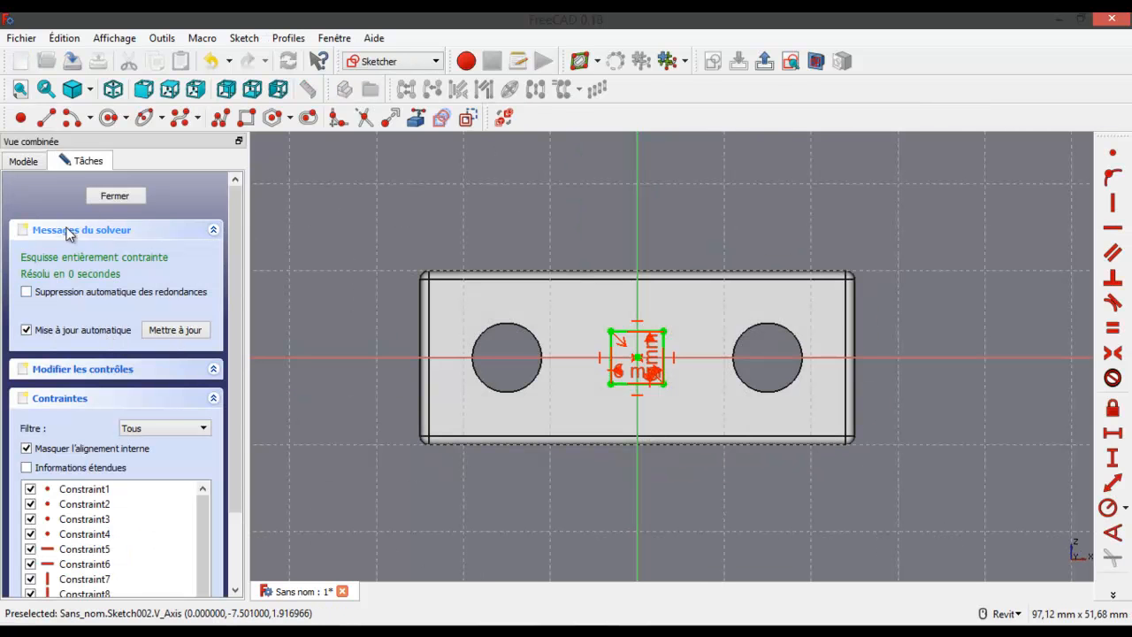
click(123, 196)
- Mirror the square pocket about the XZ plane onto the block's opposite face
click(77, 317)
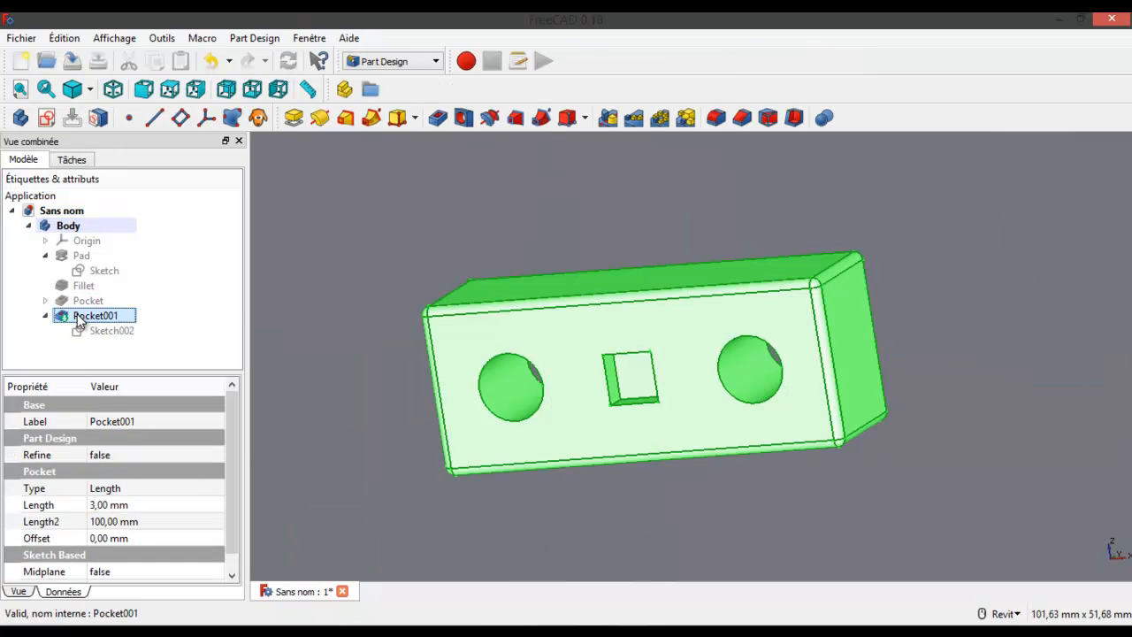
click(608, 122)
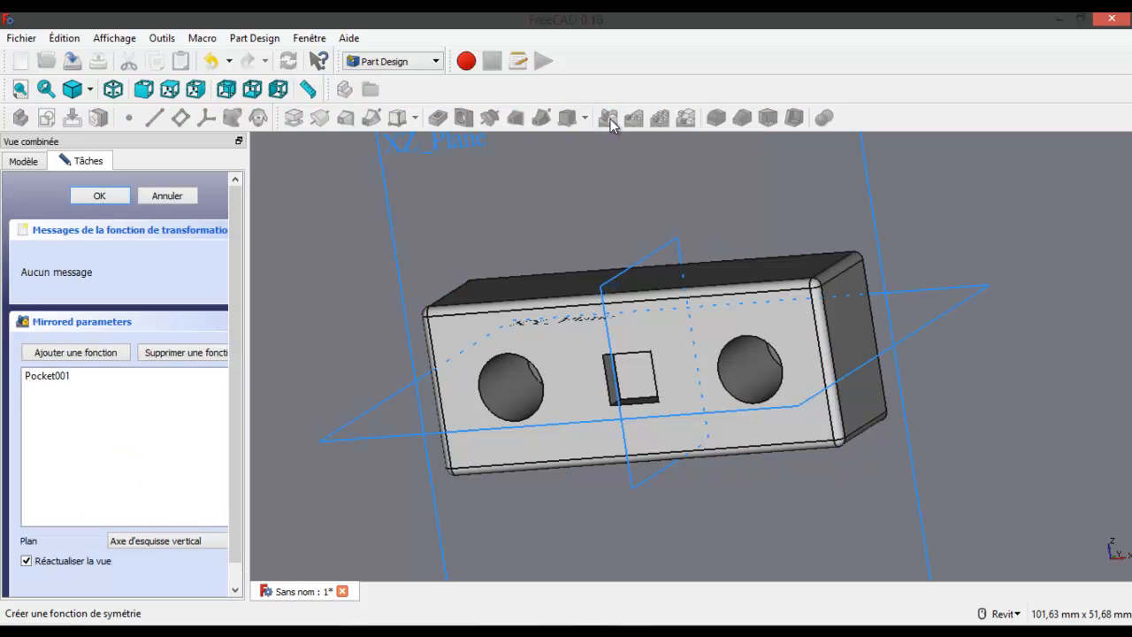
middle_drag(1004, 329, 929, 352)
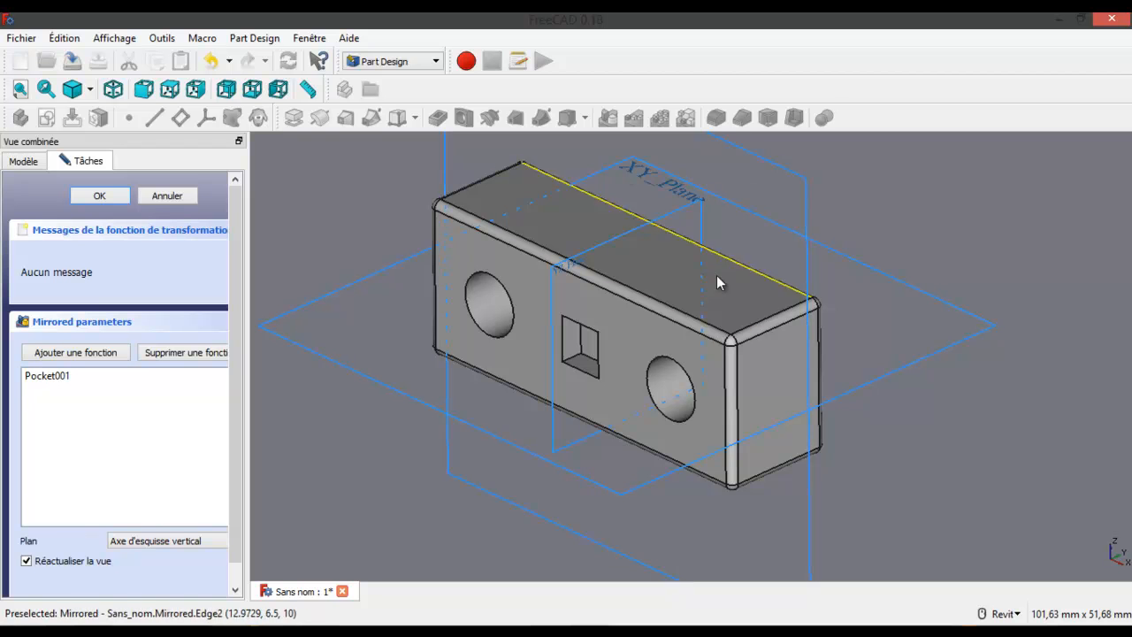
mouse_move(995, 420)
shift+middle_down()
mouse_move(738, 425)
mouse_move(837, 430)
mouse_move(1017, 392)
mouse_move(977, 411)
shift+middle_up()
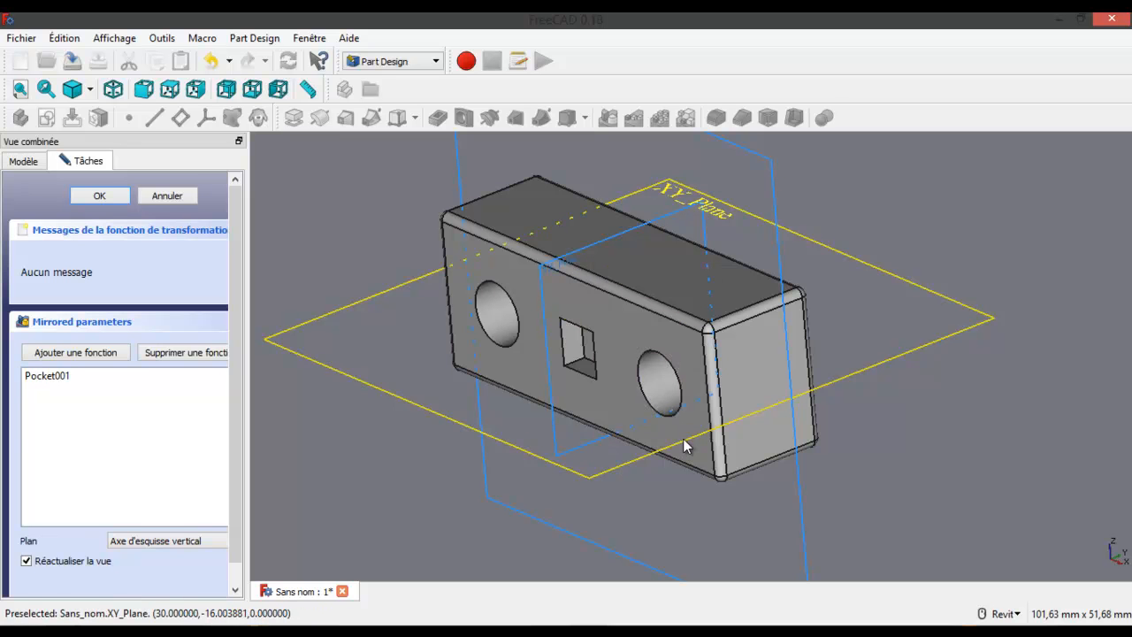
click(775, 202)
shift+middle_drag(917, 447, 812, 428)
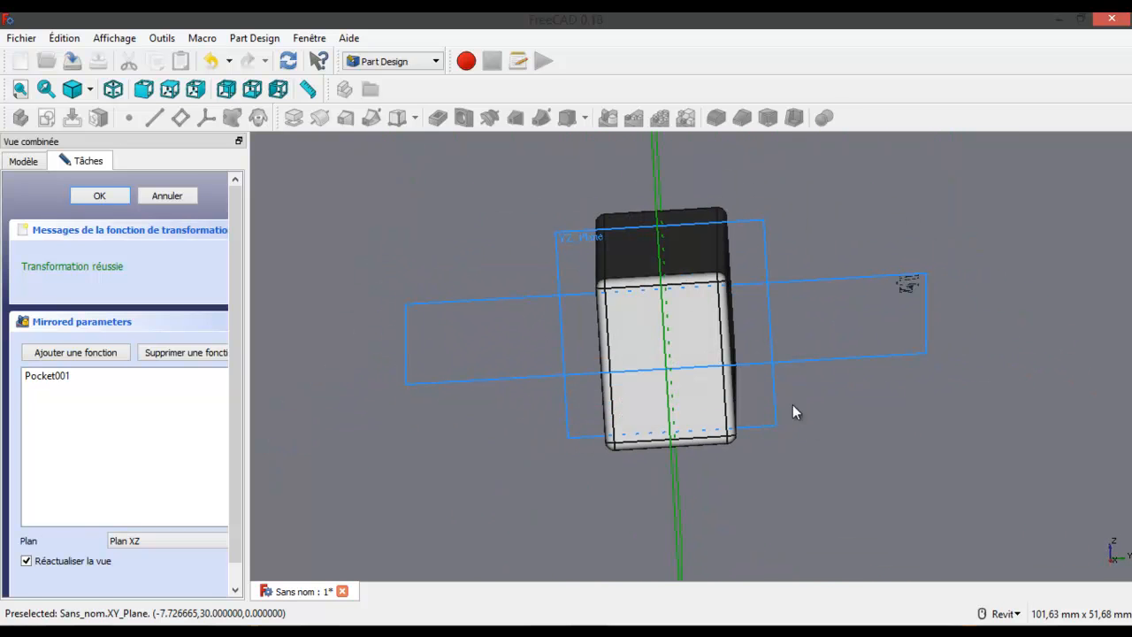
click(100, 197)
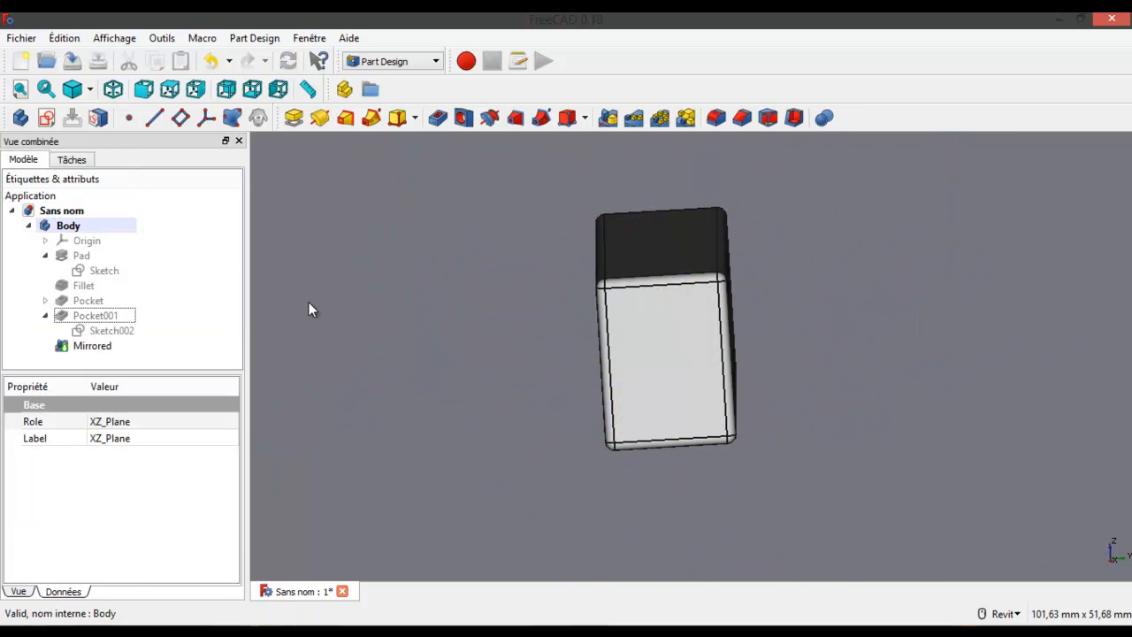
- Examine the mirrored part and the pad's parameters, including its symmetric-to-plane option, and cancel without changes
shift+middle_drag(783, 399, 938, 415)
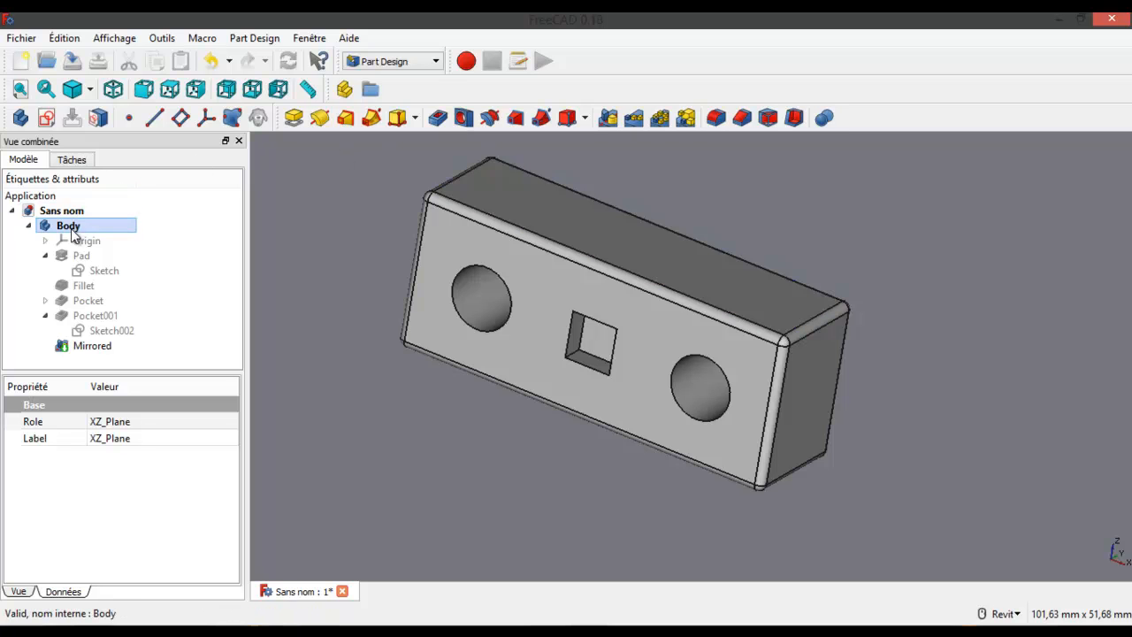
click(85, 254)
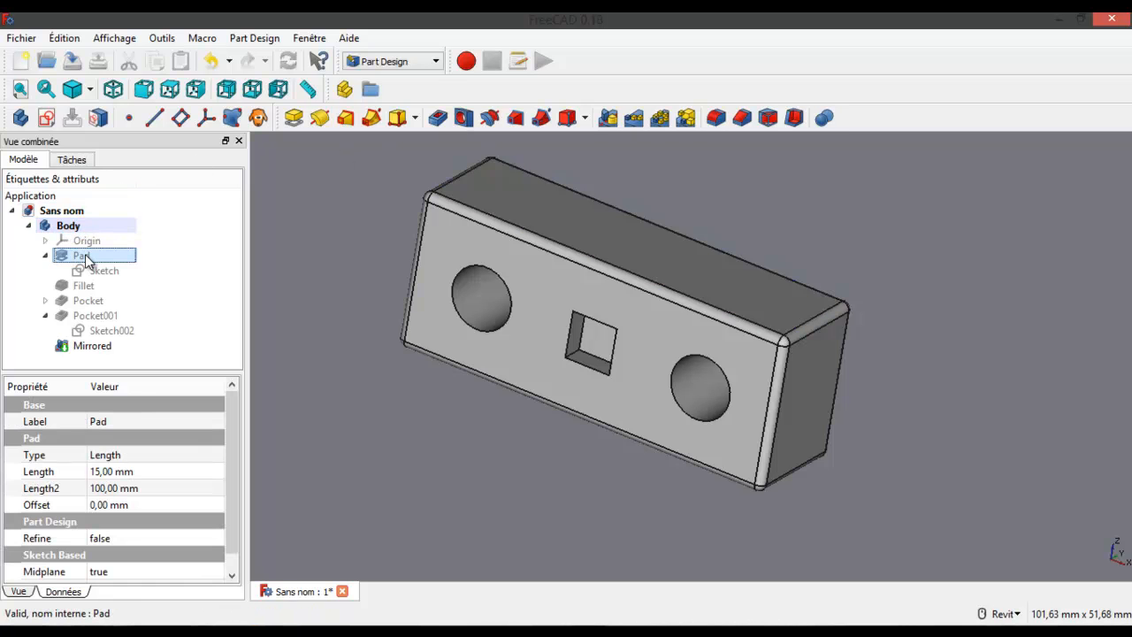
double_click(79, 253)
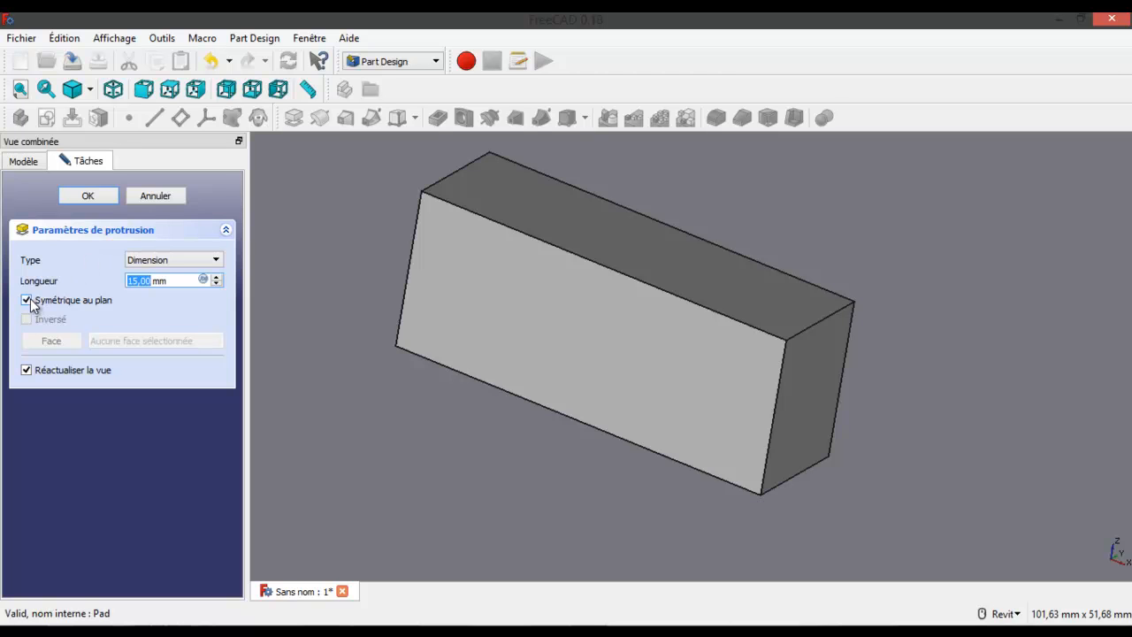
click(155, 196)
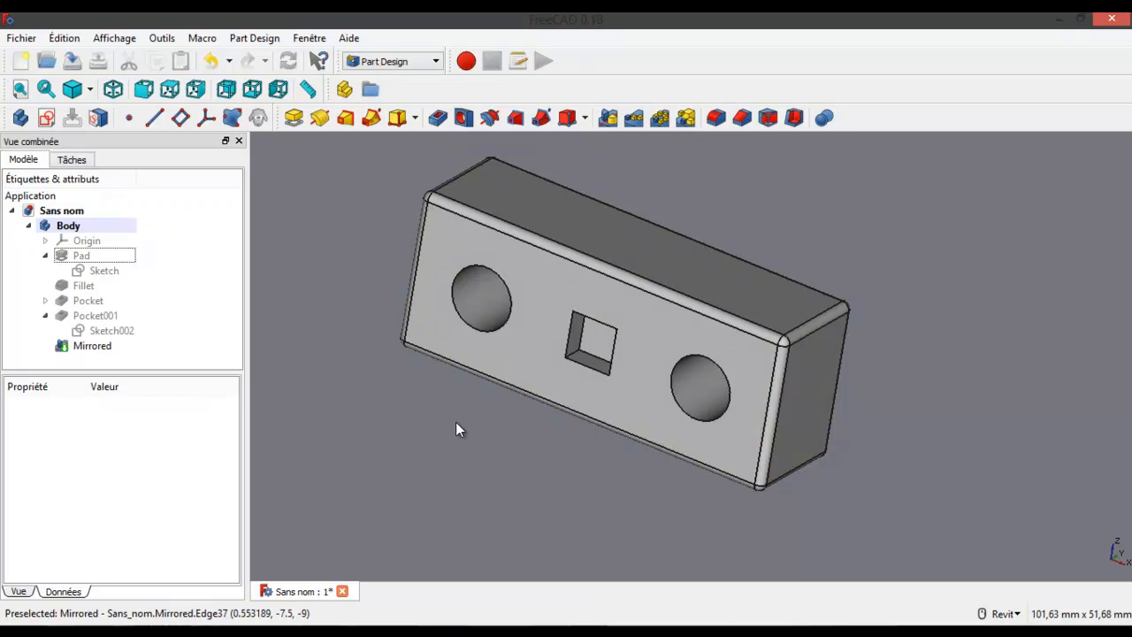
- Reopen the pad's sketch and move the 50 mm dimension below the rectangle and the 20 mm dimension beside it, closing the sketch
shift+middle_drag(534, 380, 666, 385)
scroll(896, 372, down, 3)
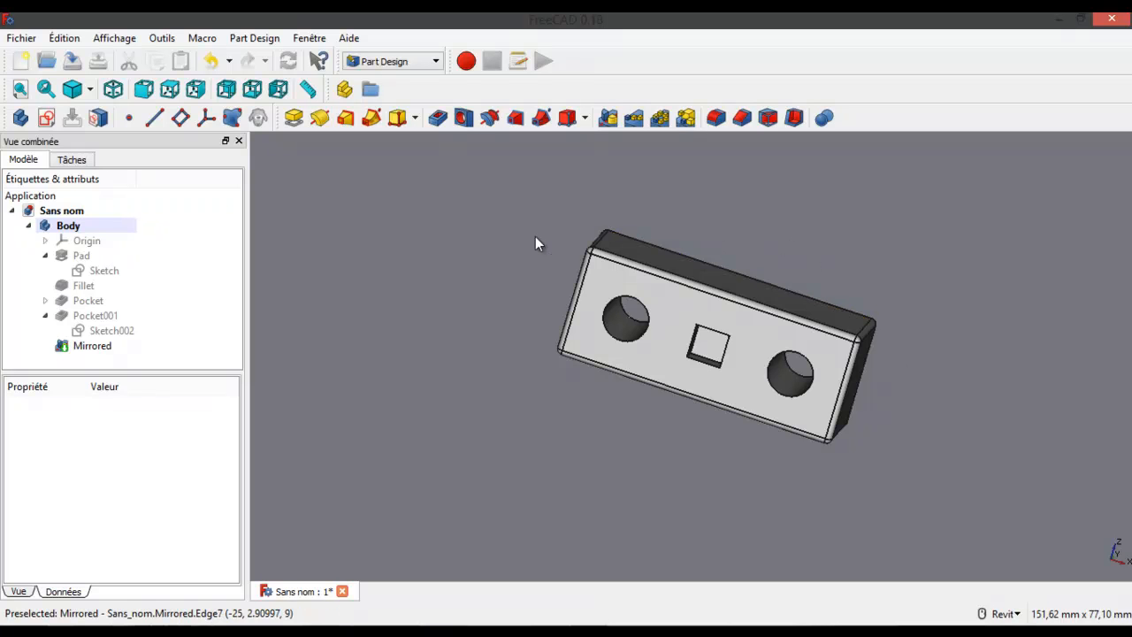
click(92, 274)
double_click(92, 274)
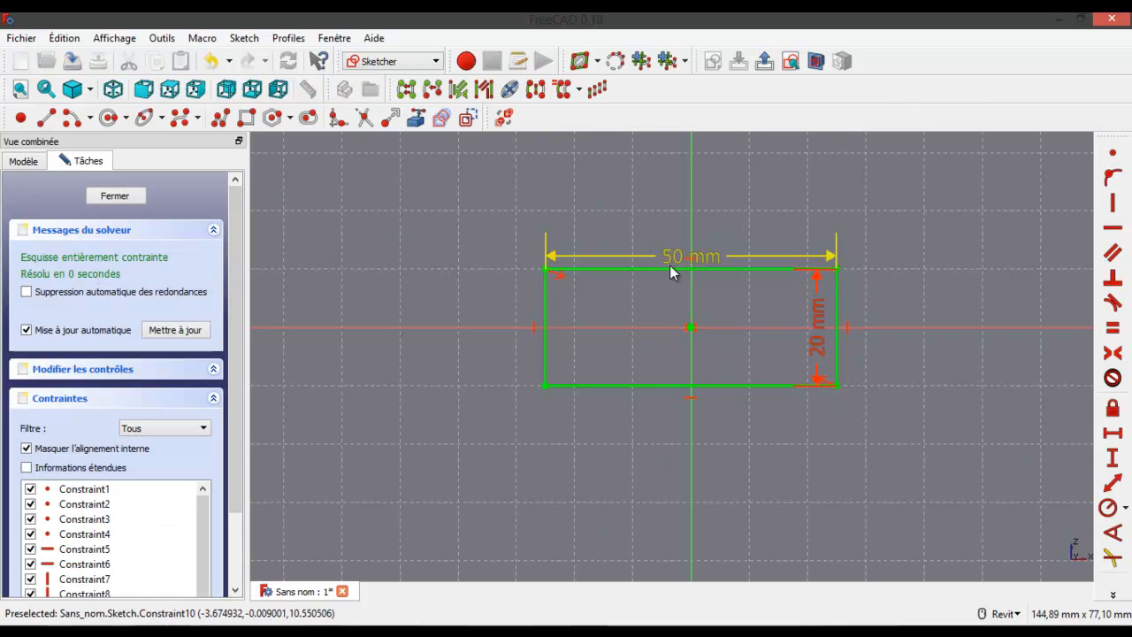
drag(824, 338, 936, 329)
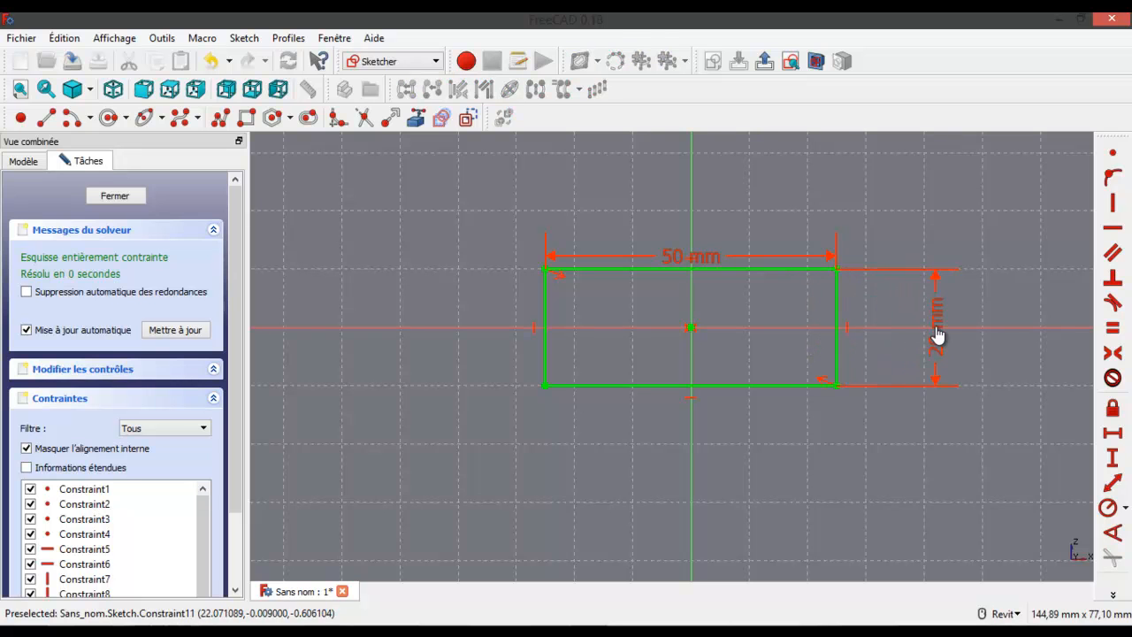
drag(696, 258, 712, 456)
mouse_move(938, 330)
mouse_down()
mouse_move(908, 318)
mouse_move(925, 228)
mouse_move(933, 335)
mouse_up()
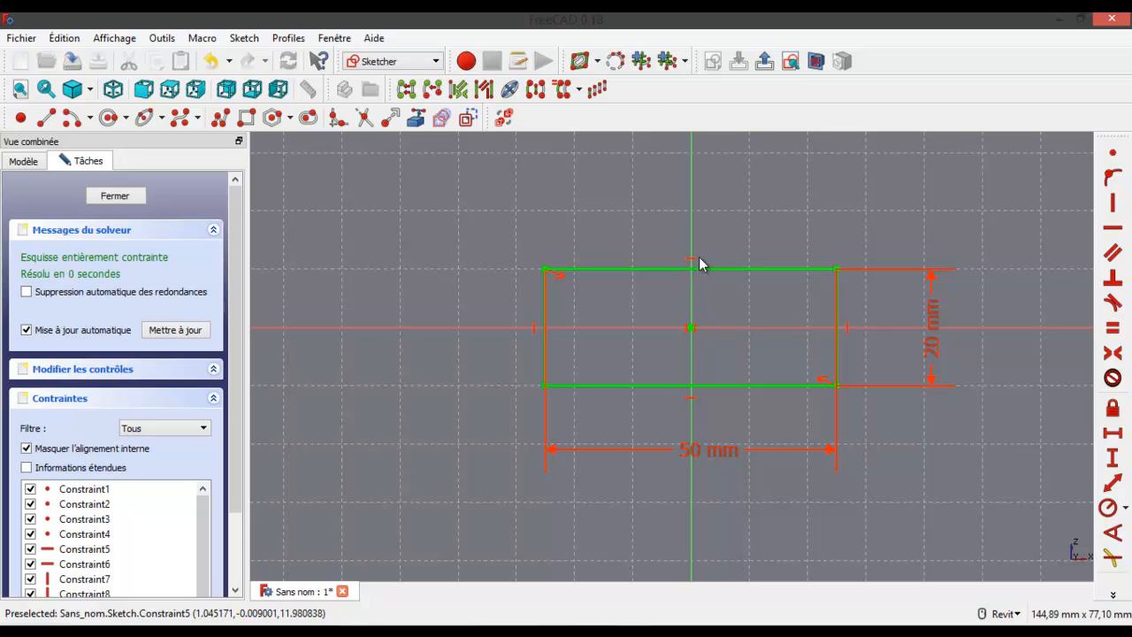
click(783, 267)
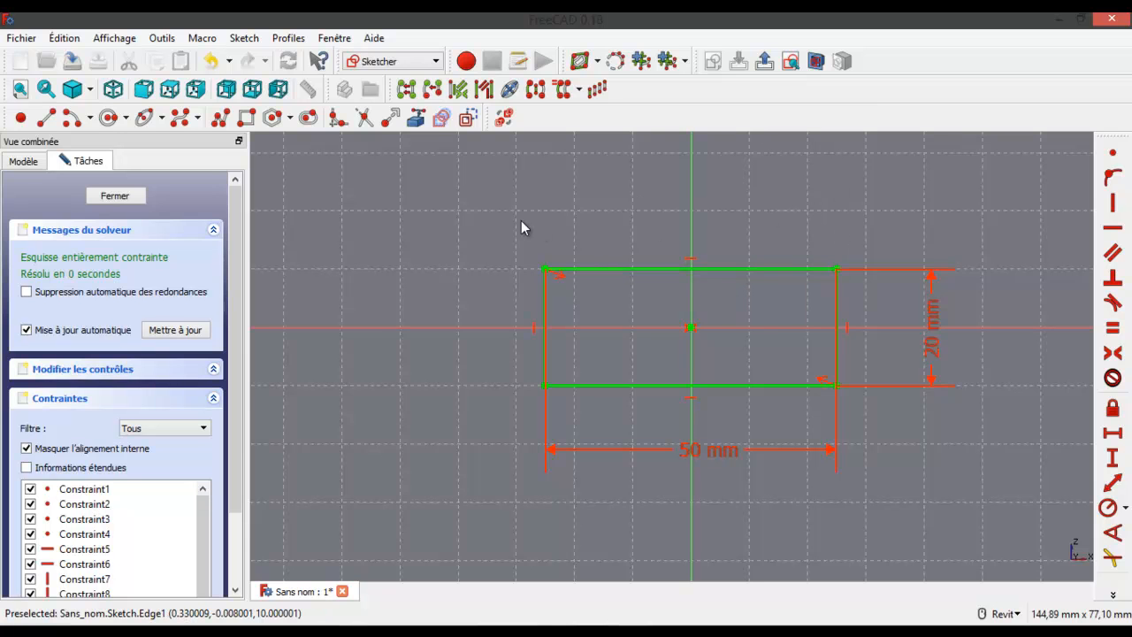
click(124, 197)
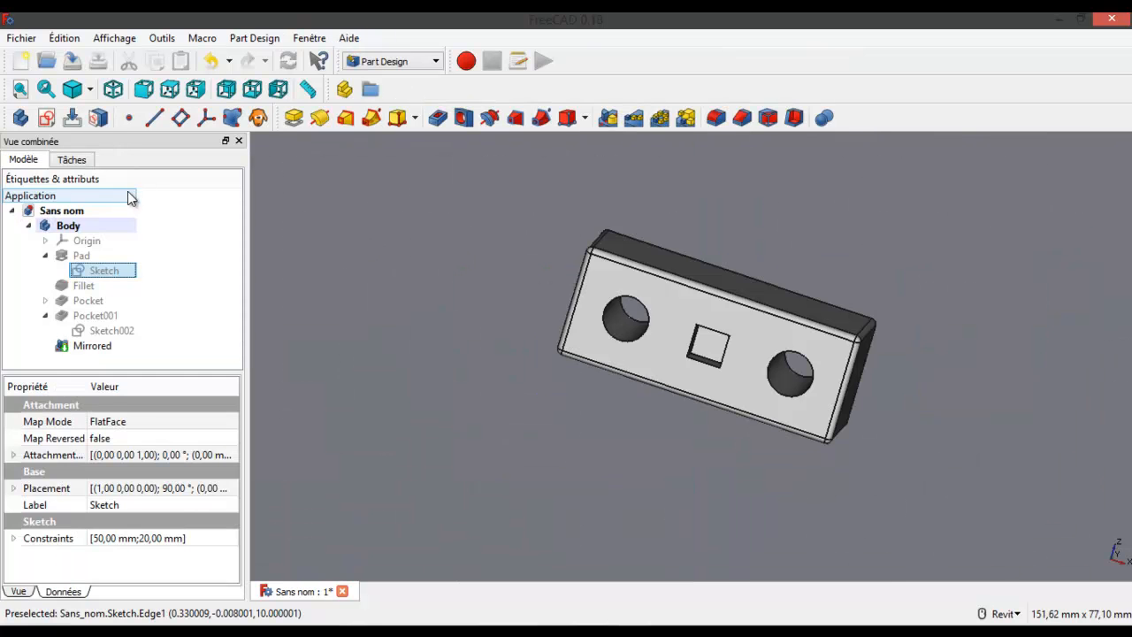
- Check the fillet, reopen the holes' sketch and move its 30 mm and 4 mm dimensions clear of the block, closing the sketch
click(78, 286)
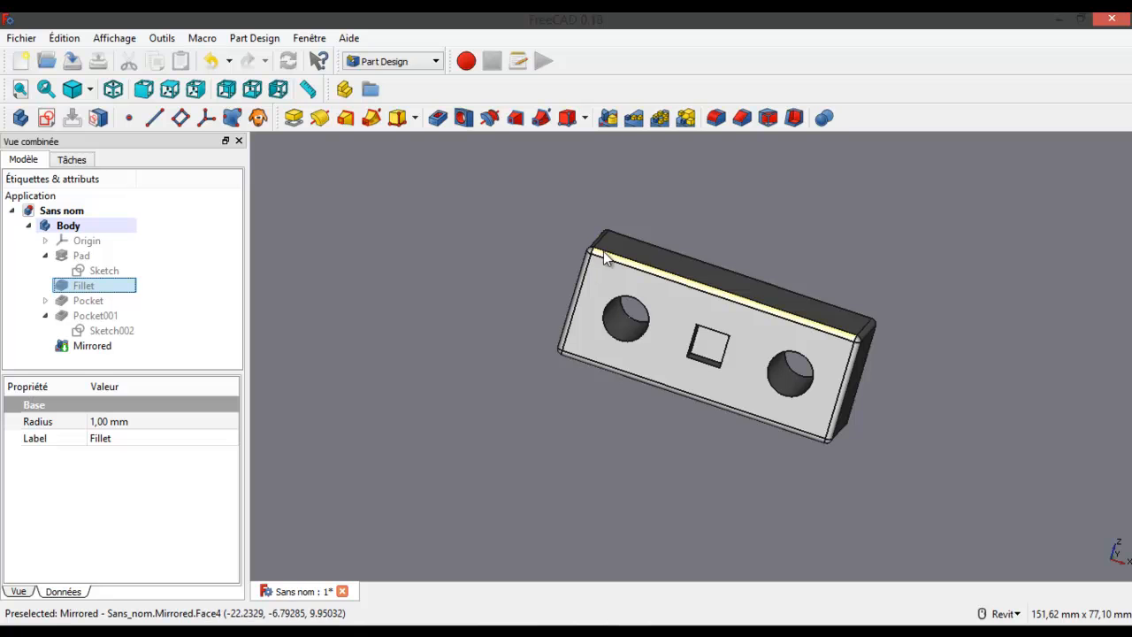
click(45, 301)
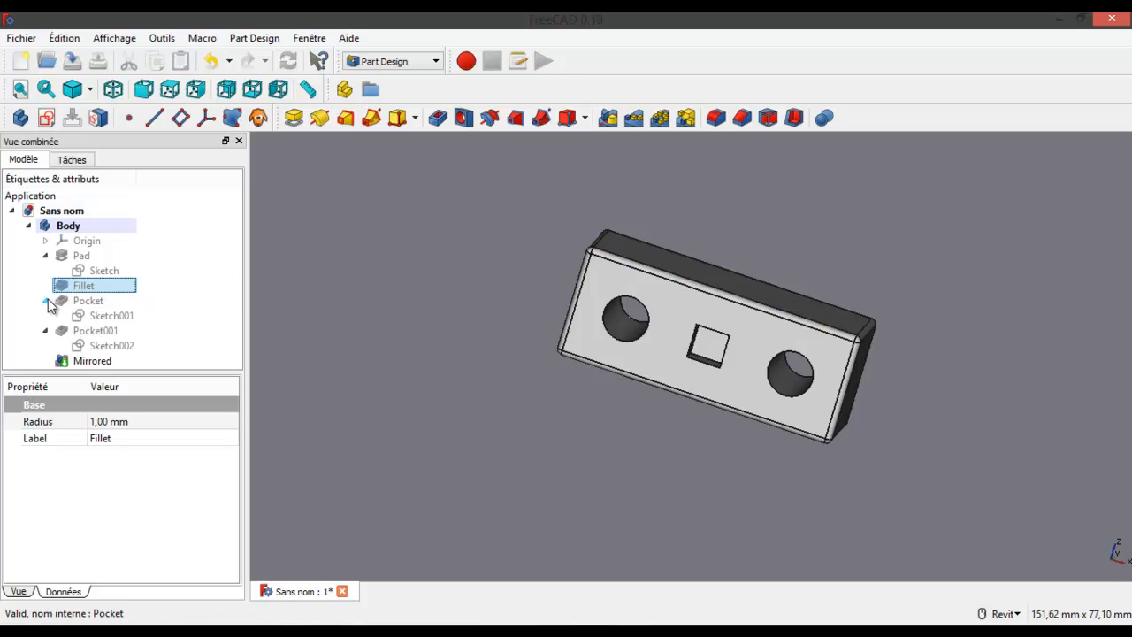
click(111, 316)
double_click(111, 317)
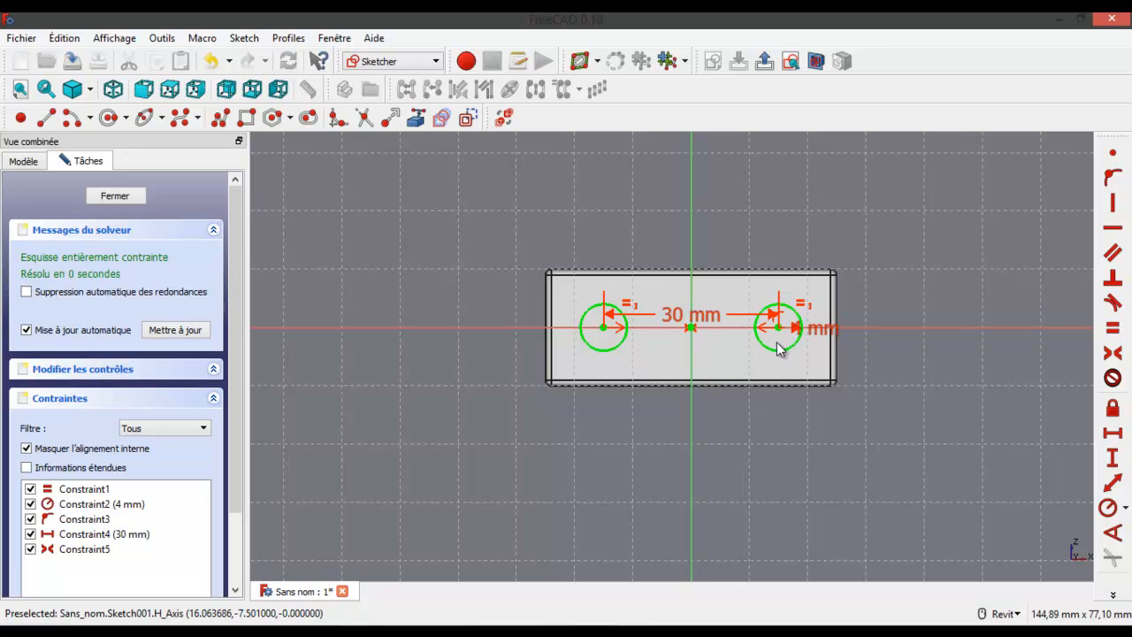
drag(711, 316, 713, 232)
drag(812, 329, 910, 275)
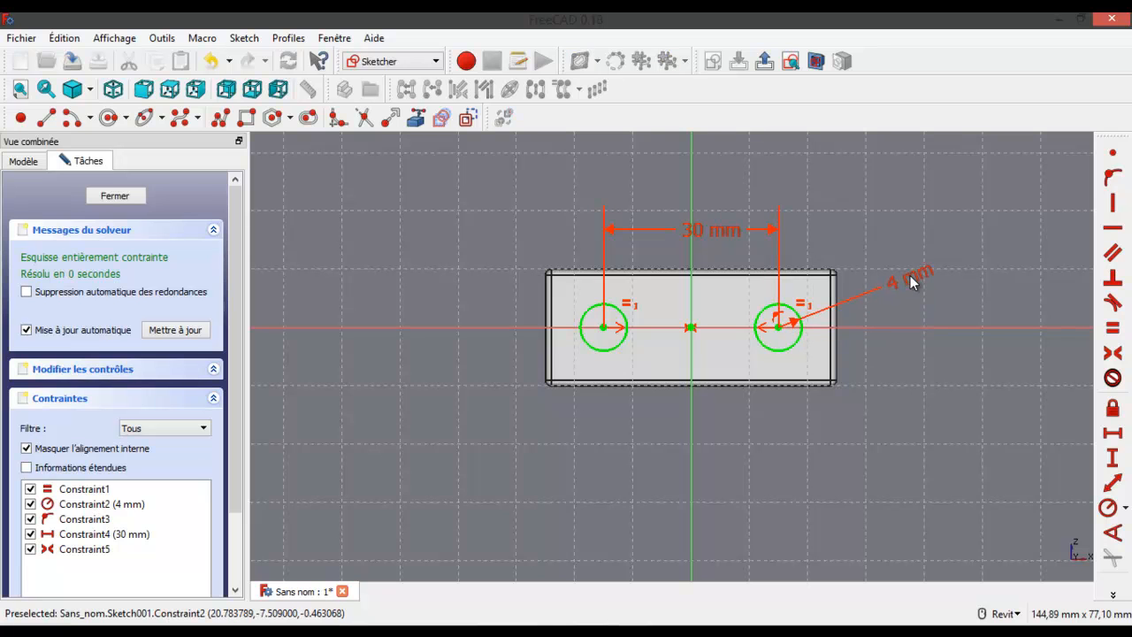
click(800, 331)
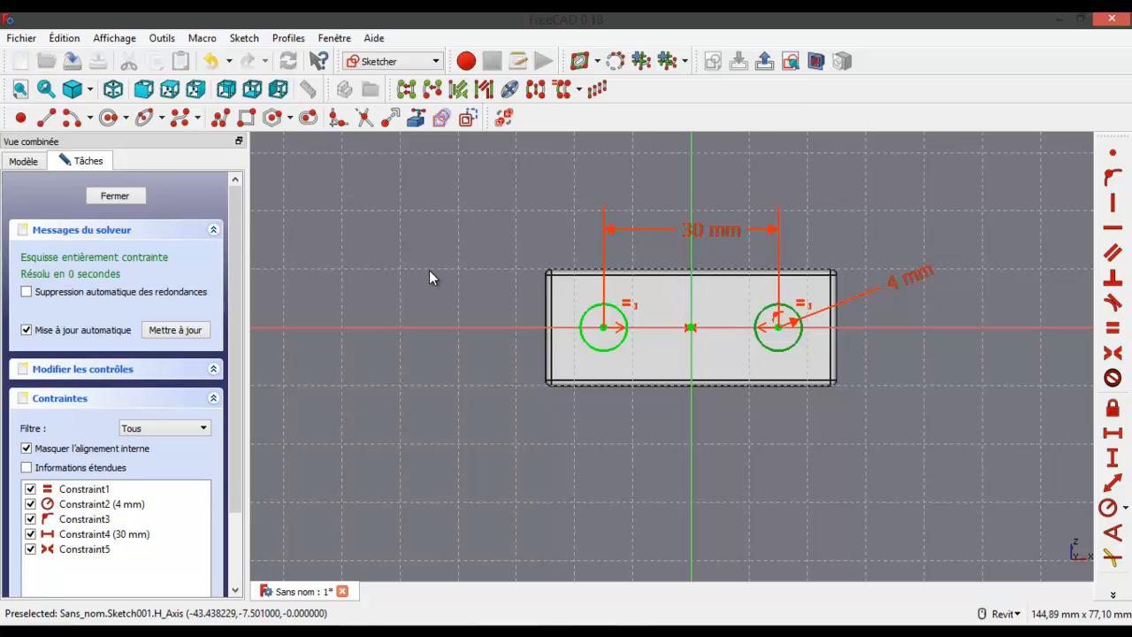
click(138, 197)
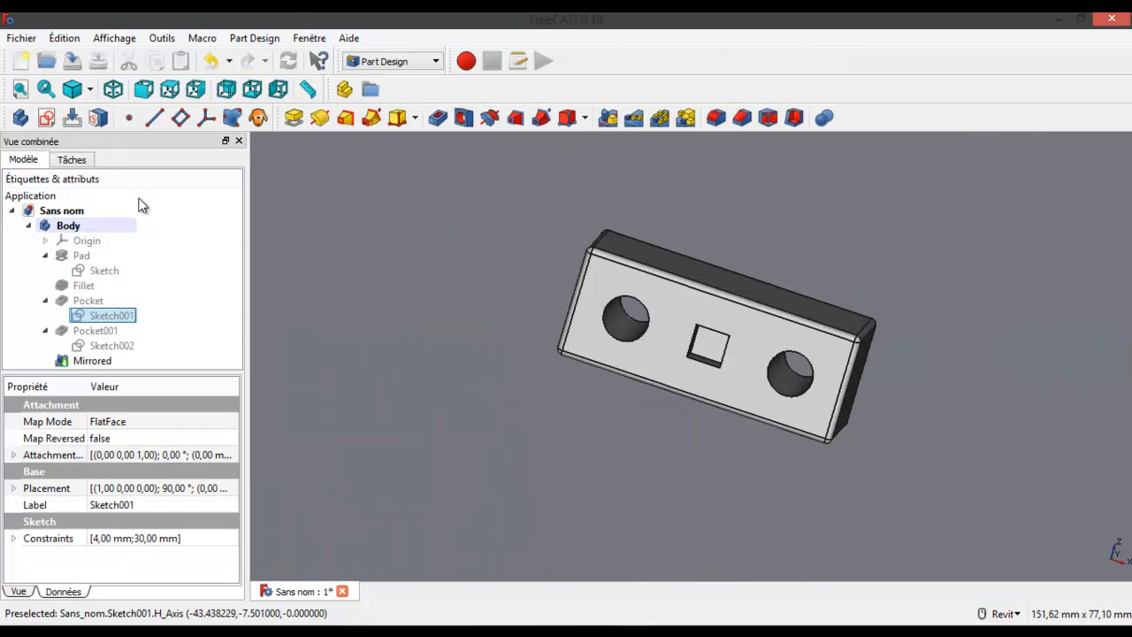
- Reopen the square pocket's sketch, move its two 6 mm dimensions outside the square, close it and select the mirrored feature
double_click(113, 345)
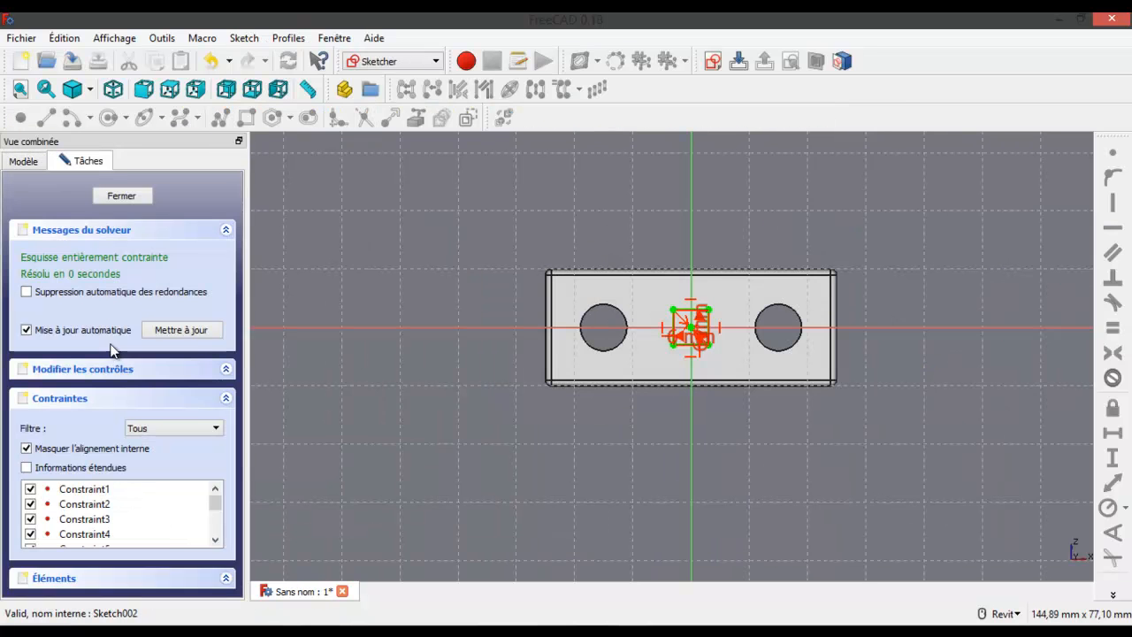
scroll(716, 315, up, 4)
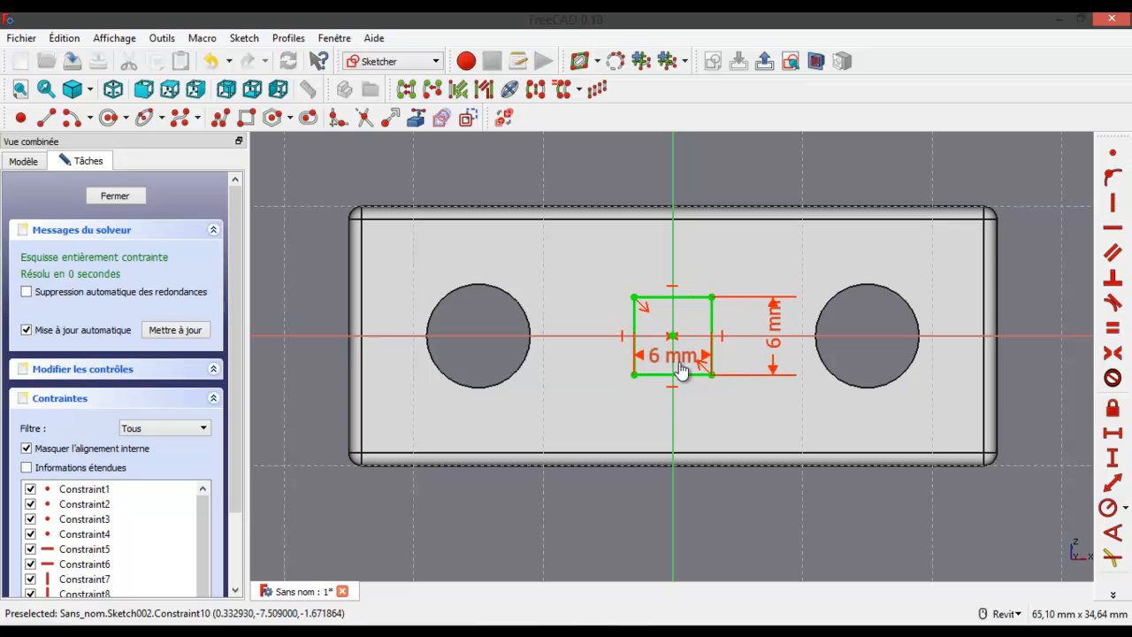
drag(674, 363, 674, 431)
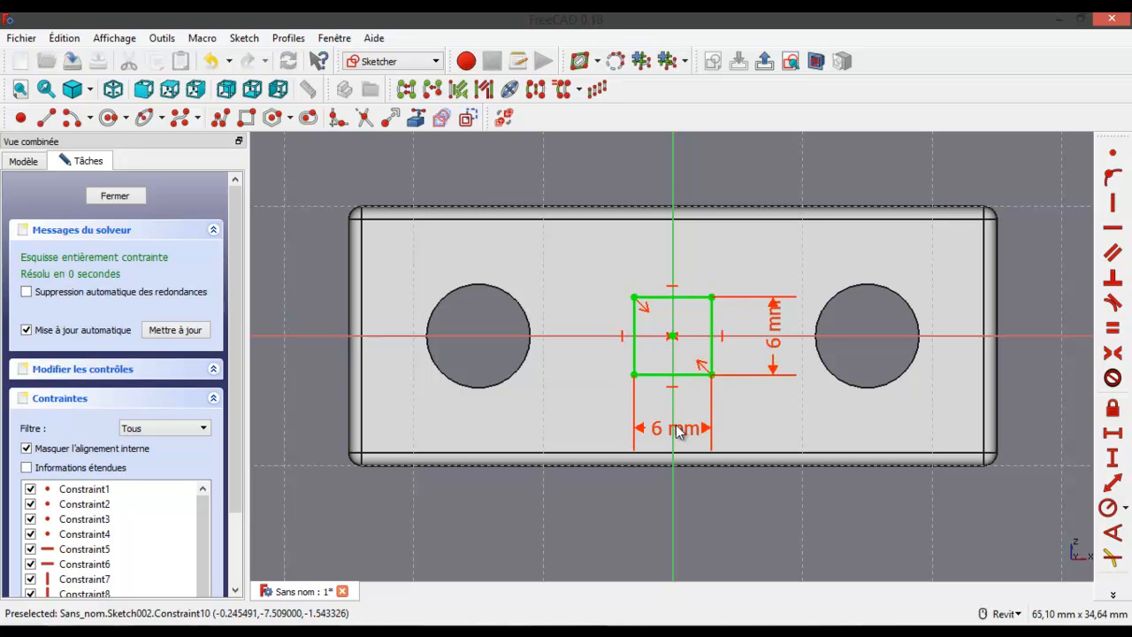
click(133, 196)
click(100, 363)
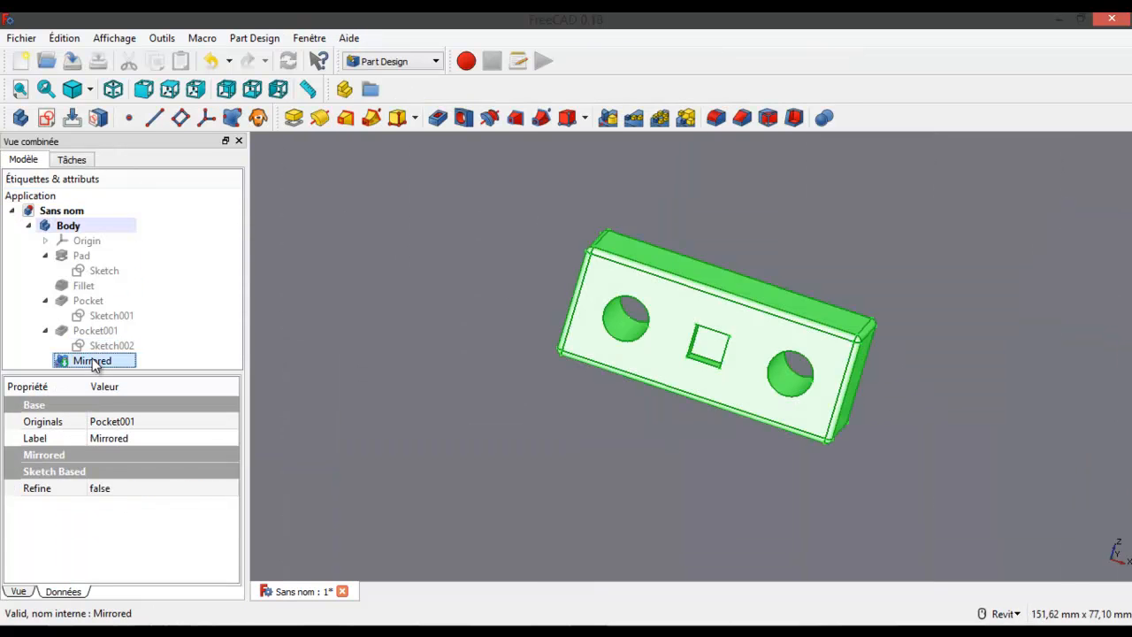